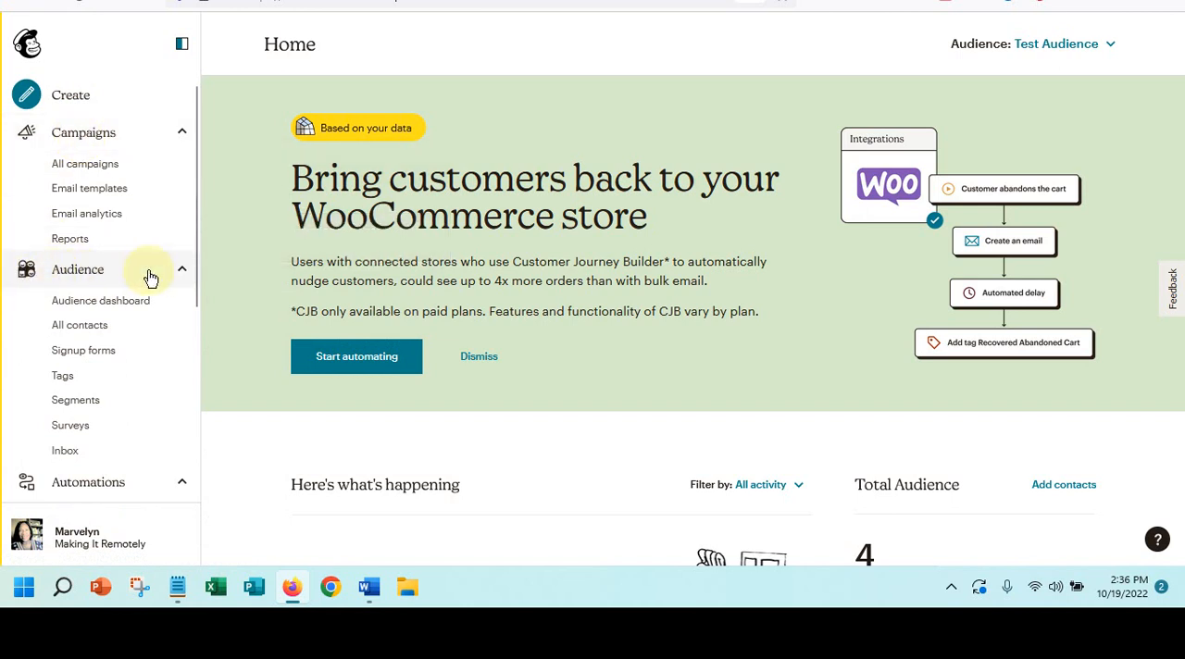
# - Open the classic automations builder from the Automations overview
pyautogui.scroll(-2, 93, 283)
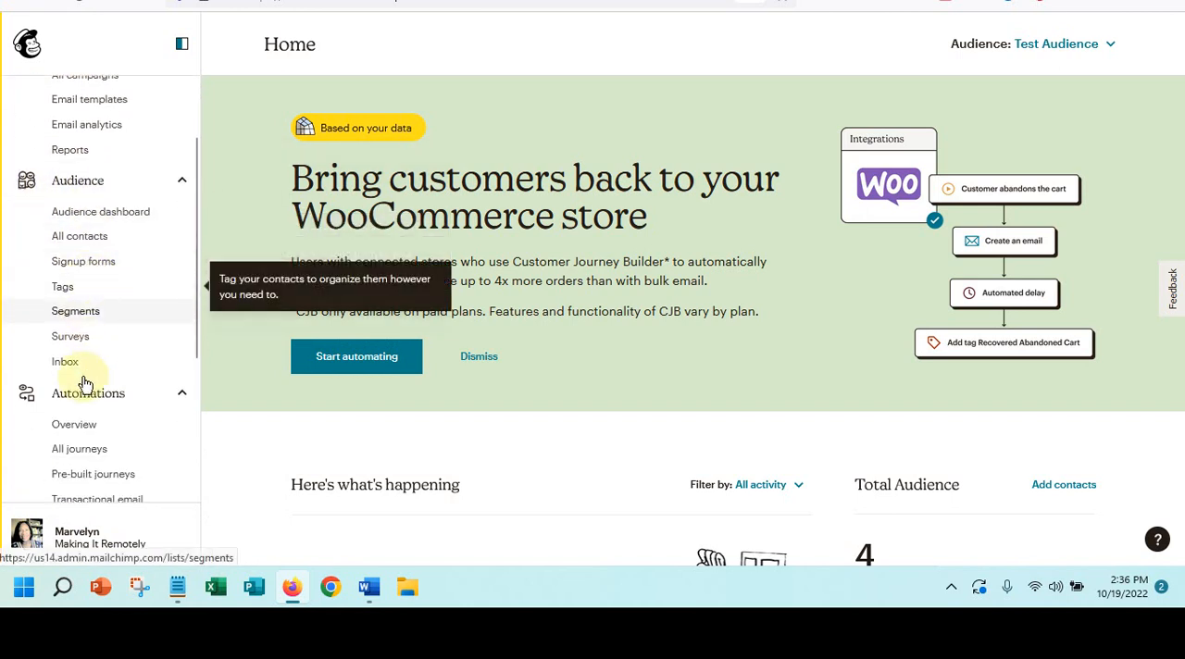
pyautogui.scroll(-2, 56, 399)
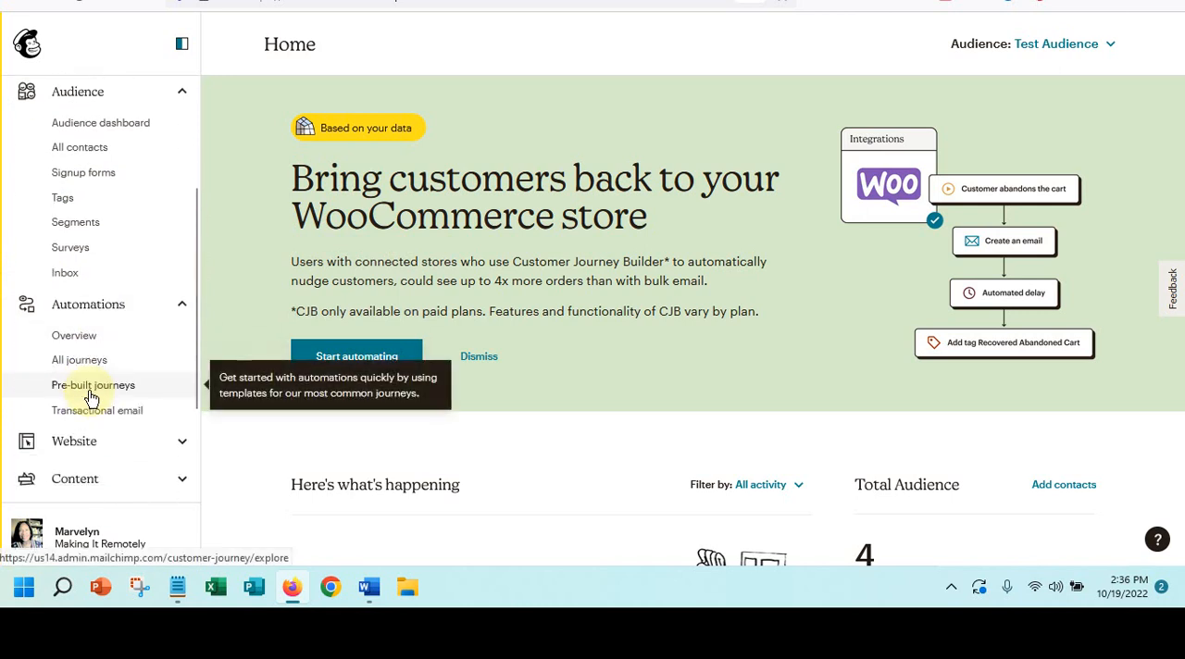
pyautogui.scroll(-2, 84, 452)
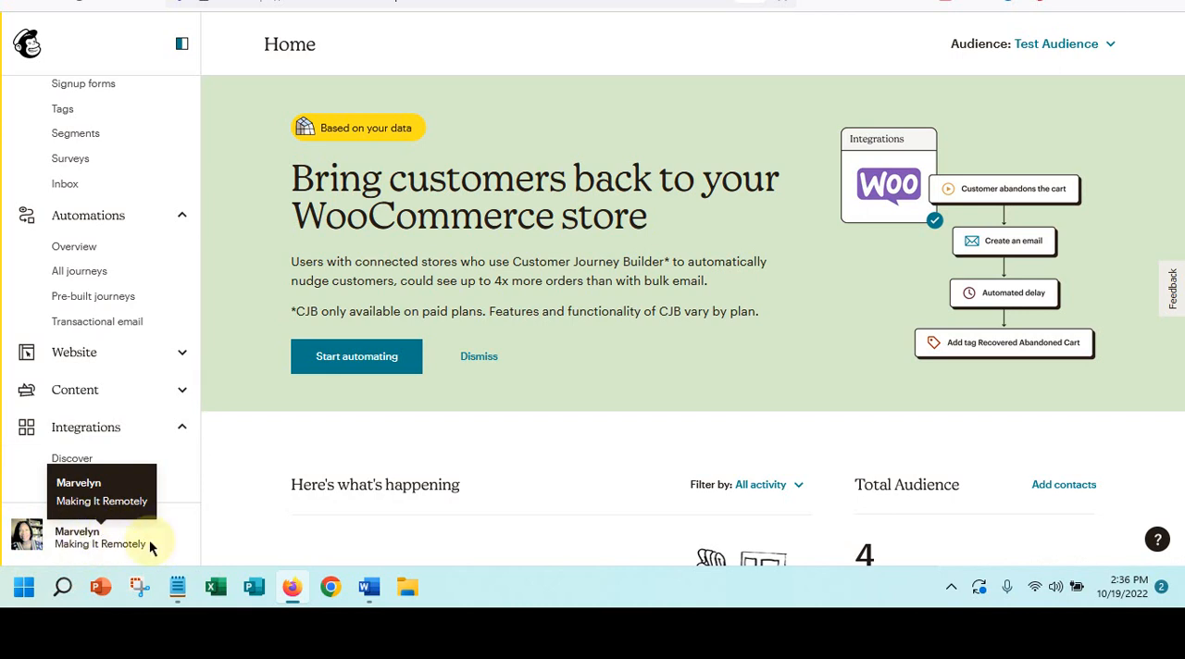
pyautogui.scroll(3, 114, 351)
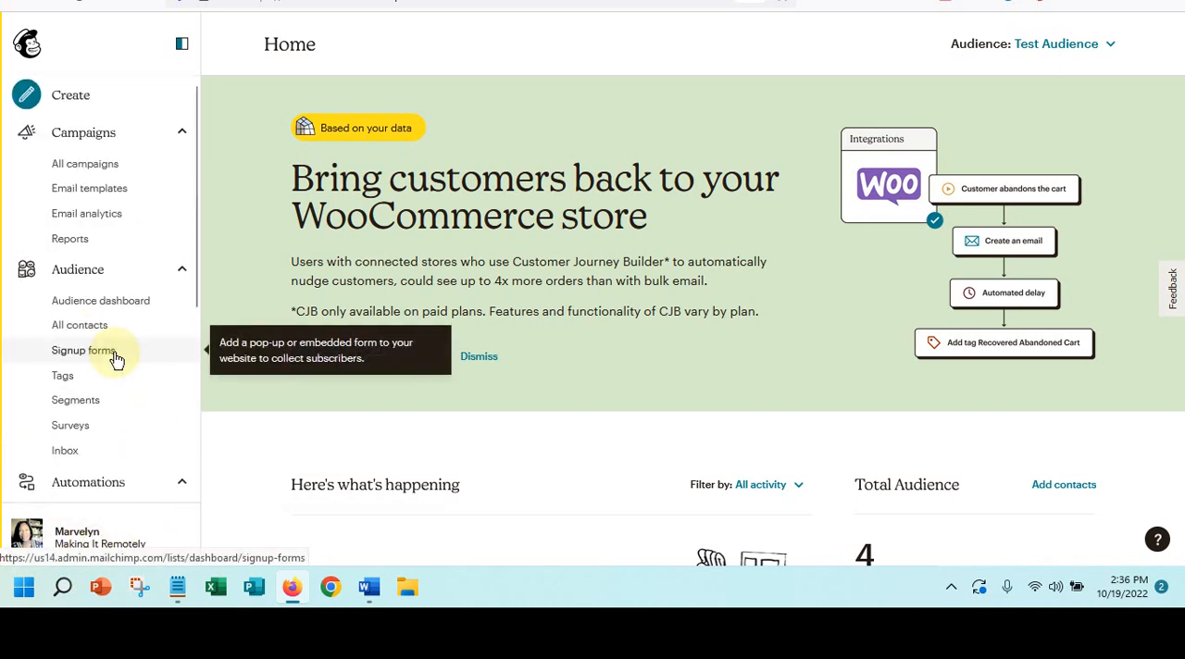
pyautogui.scroll(-2, 111, 359)
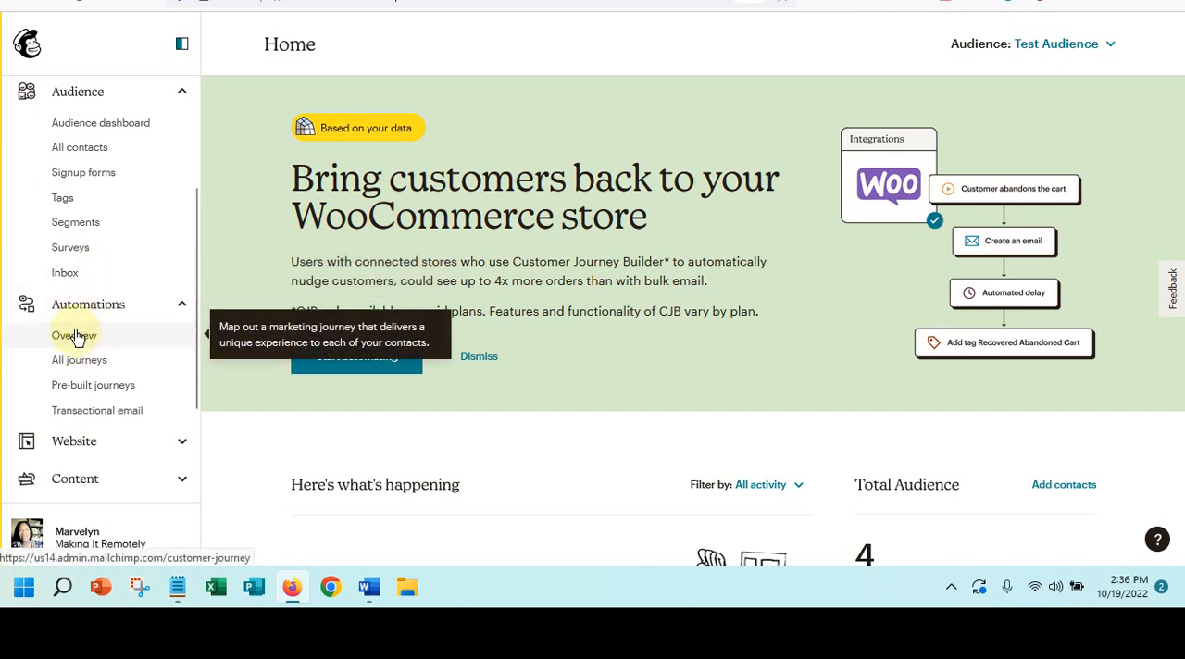
pyautogui.click(77, 335)
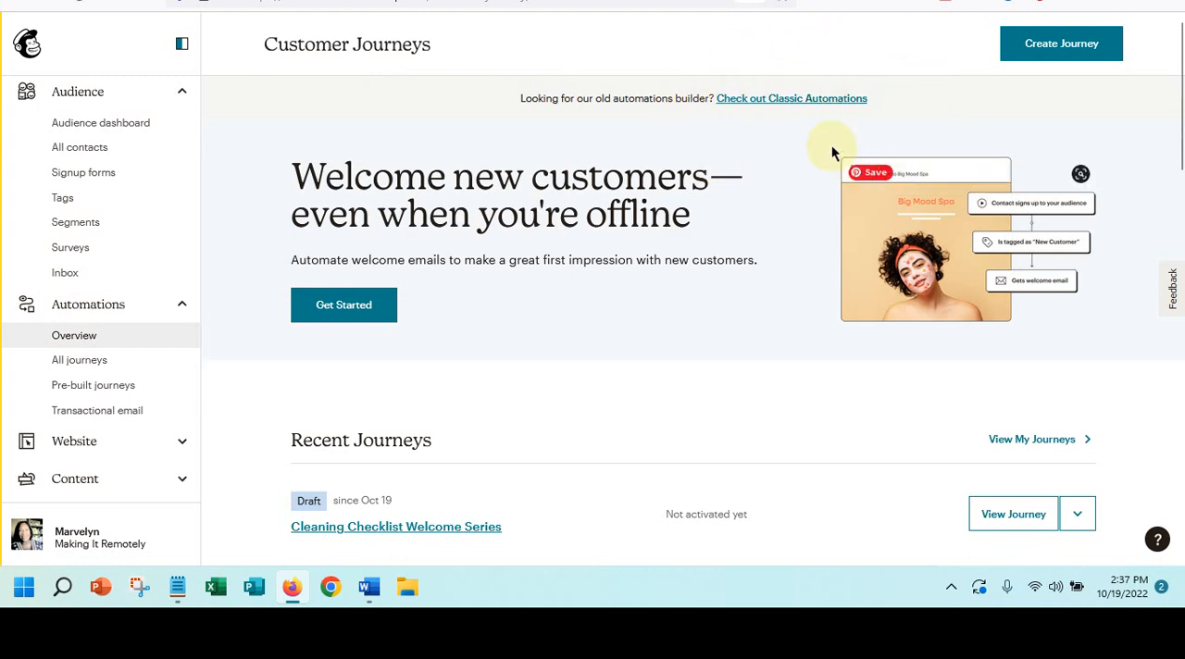
pyautogui.click(773, 105)
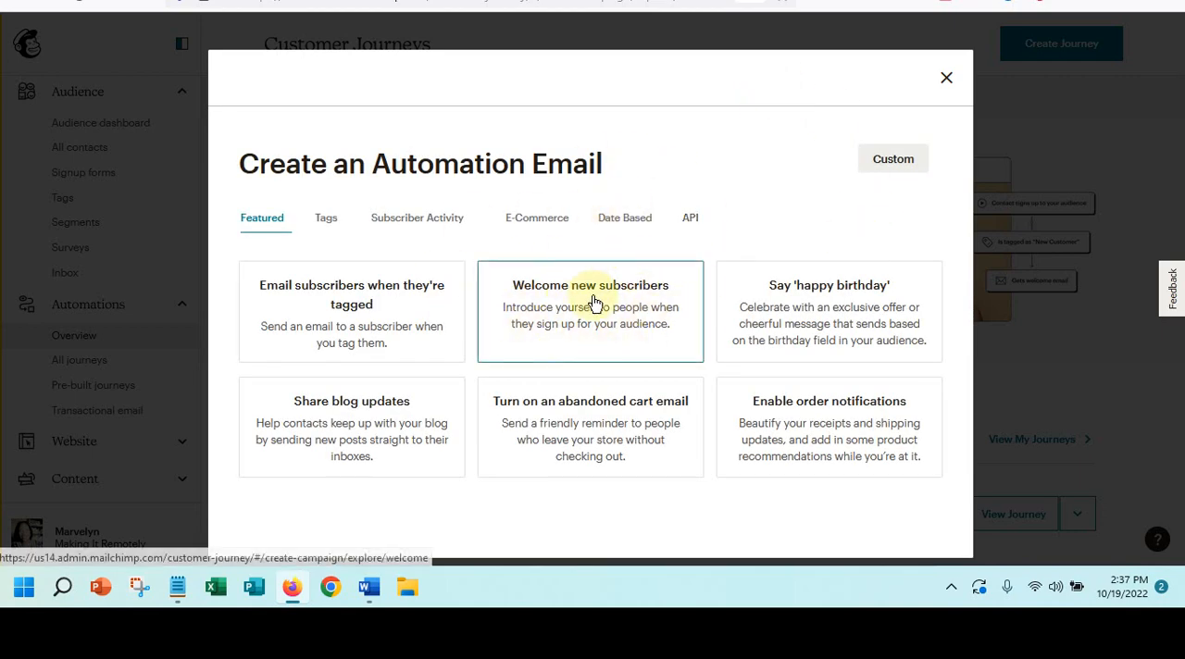
# - Create a "Welcome new subscribers" onboarding series named "Cleaning Checklist Welcome Series" for the Test Audience
pyautogui.click(575, 317)
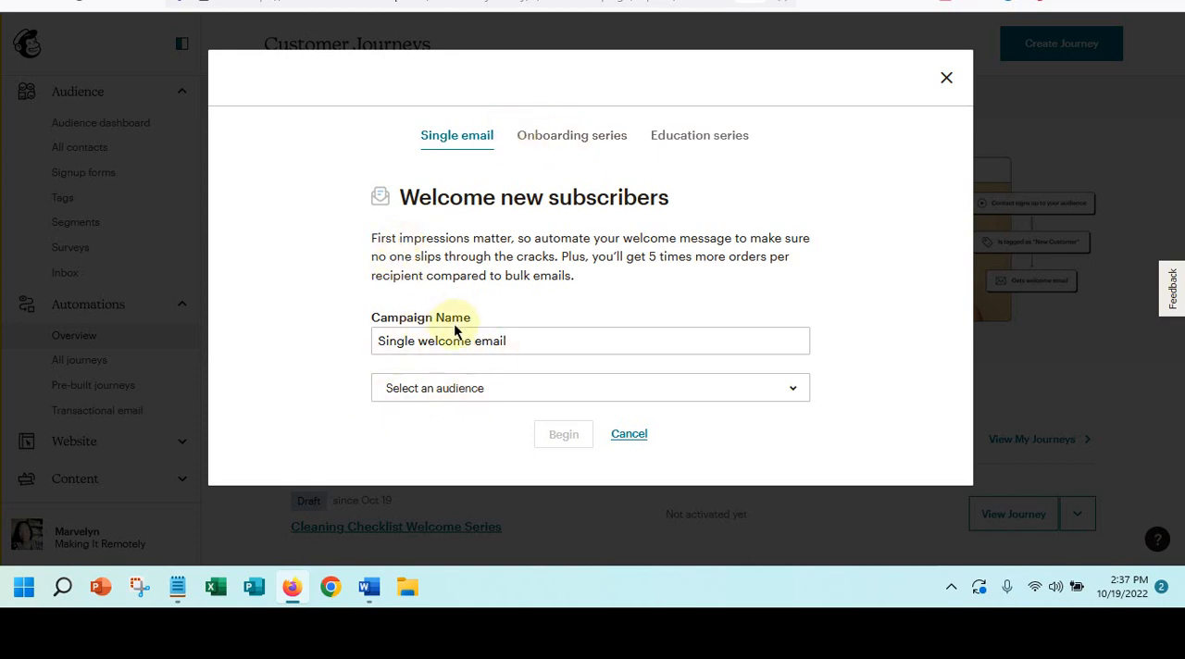
pyautogui.click(580, 139)
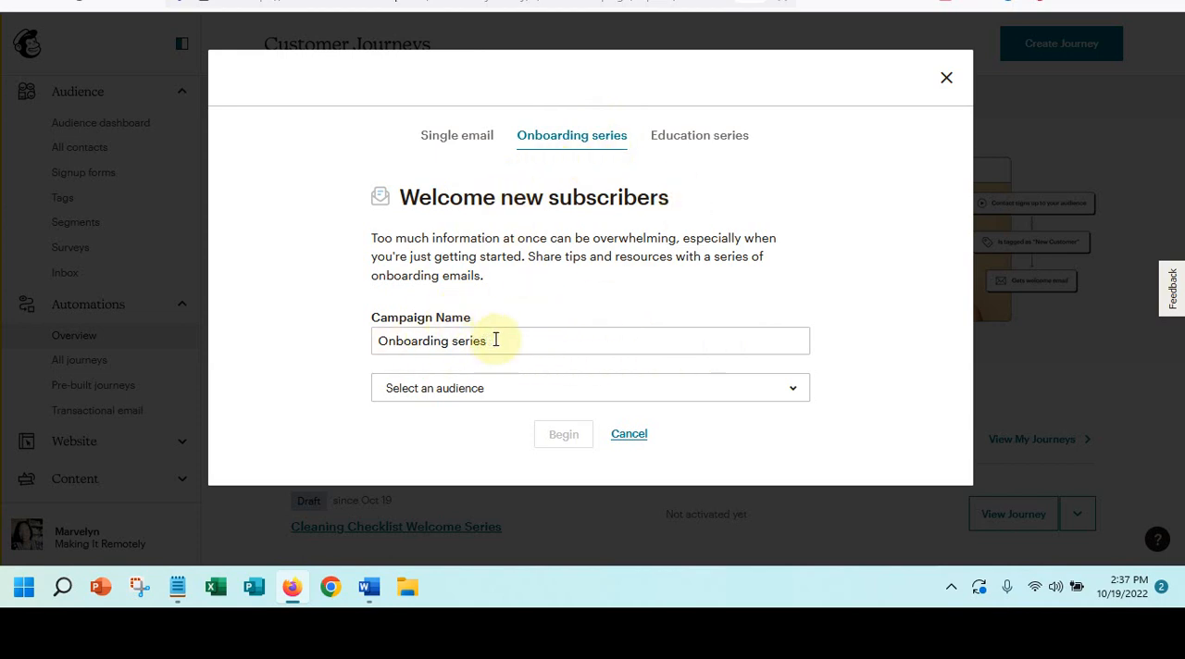
pyautogui.moveTo(493, 340); pyautogui.dragTo(355, 331)
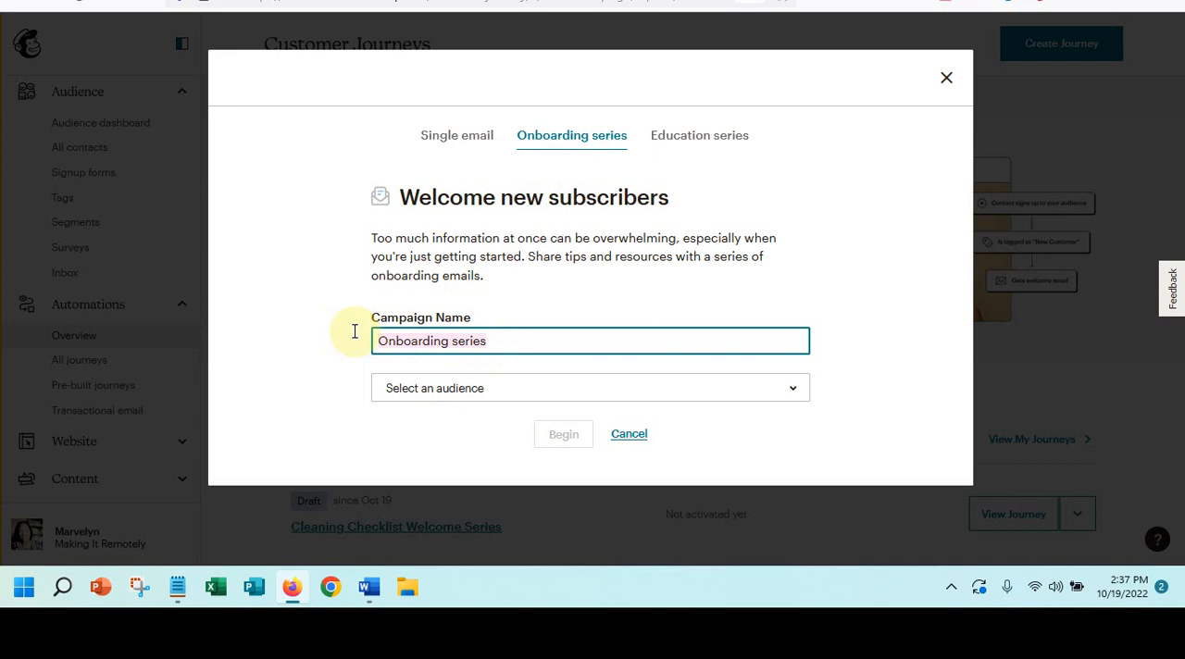
pyautogui.write('Cle')
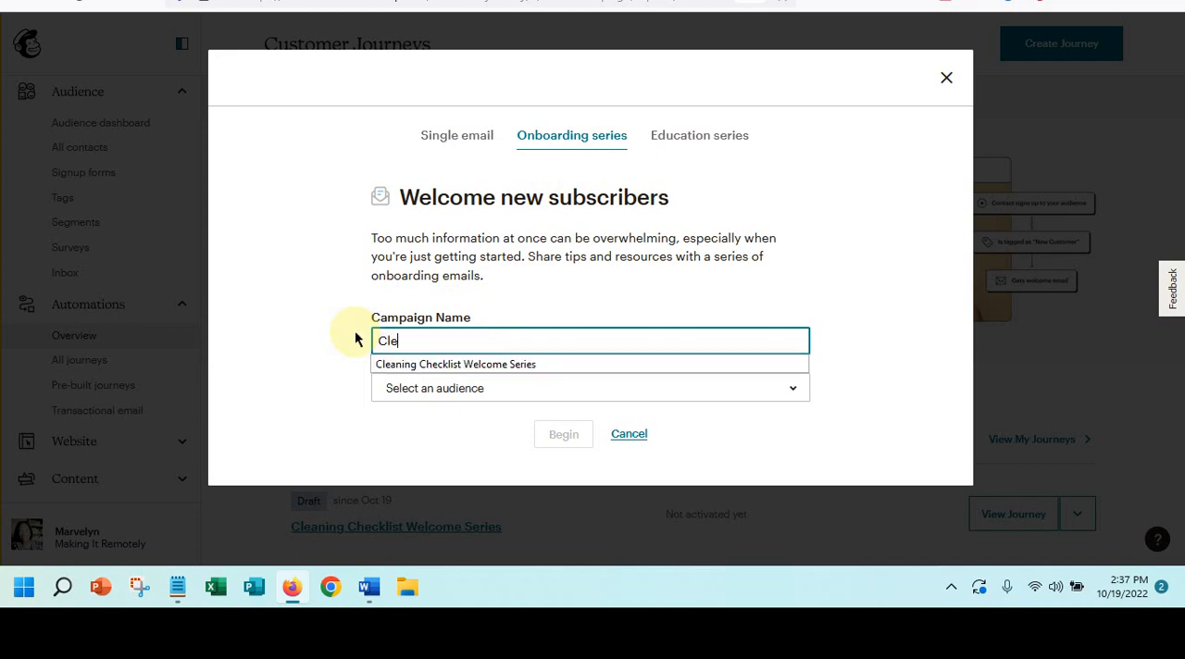
pyautogui.write('aning Check')
pyautogui.click(400, 368)
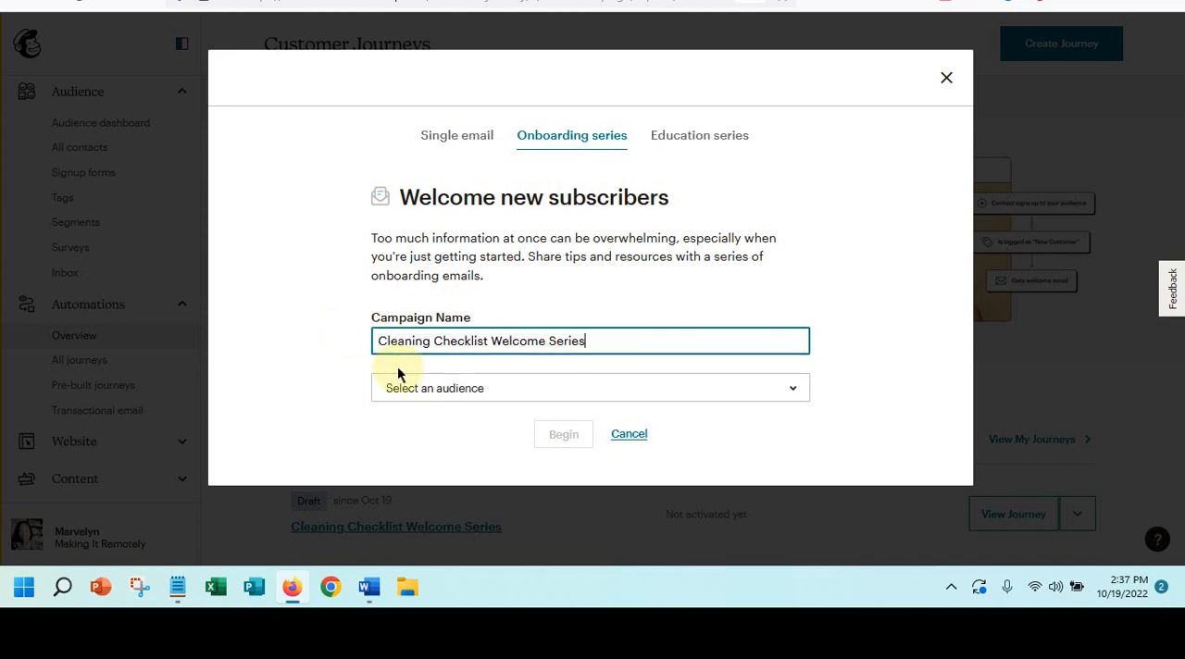
pyautogui.click(399, 396)
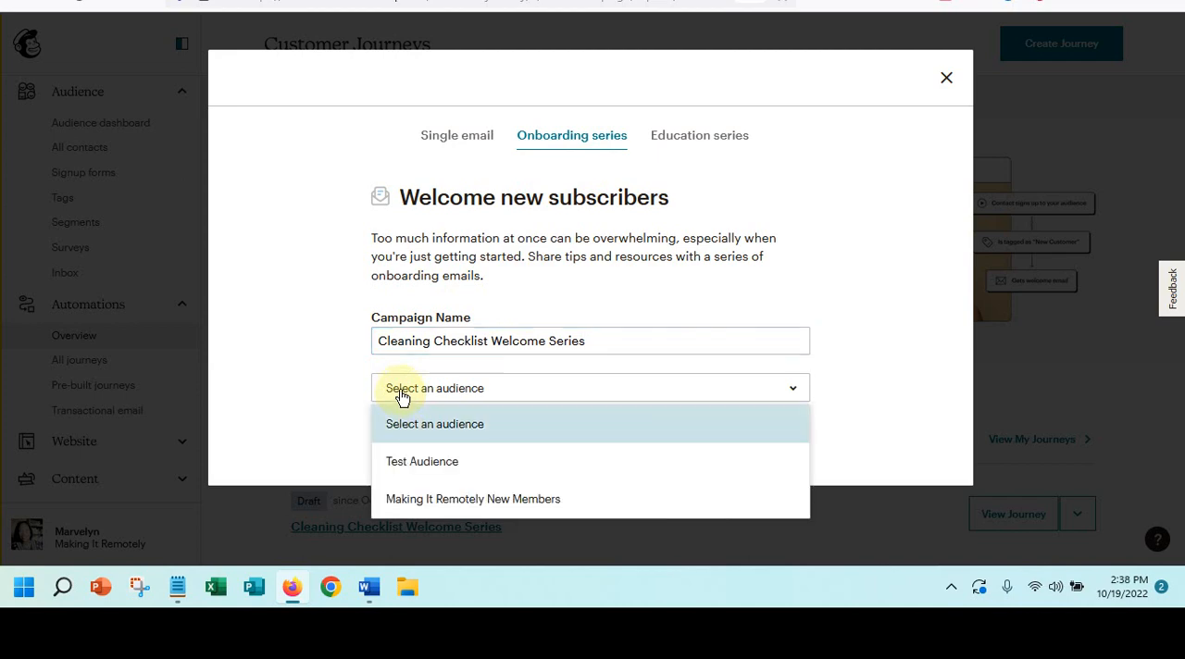
pyautogui.click(408, 465)
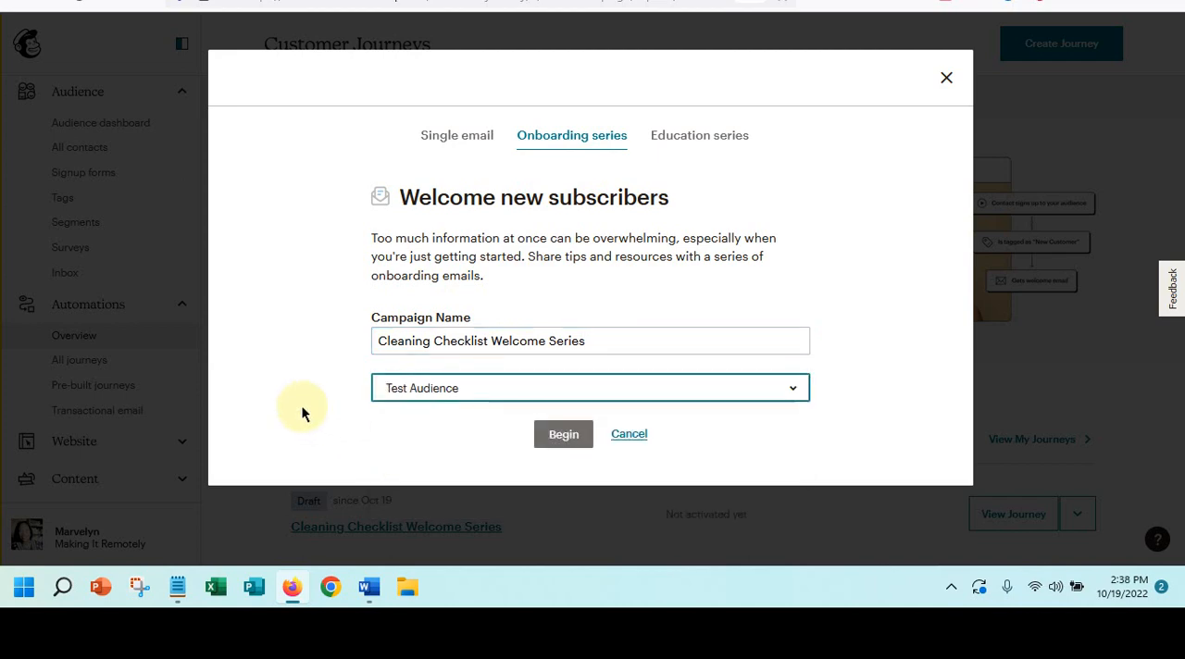
pyautogui.click(561, 434)
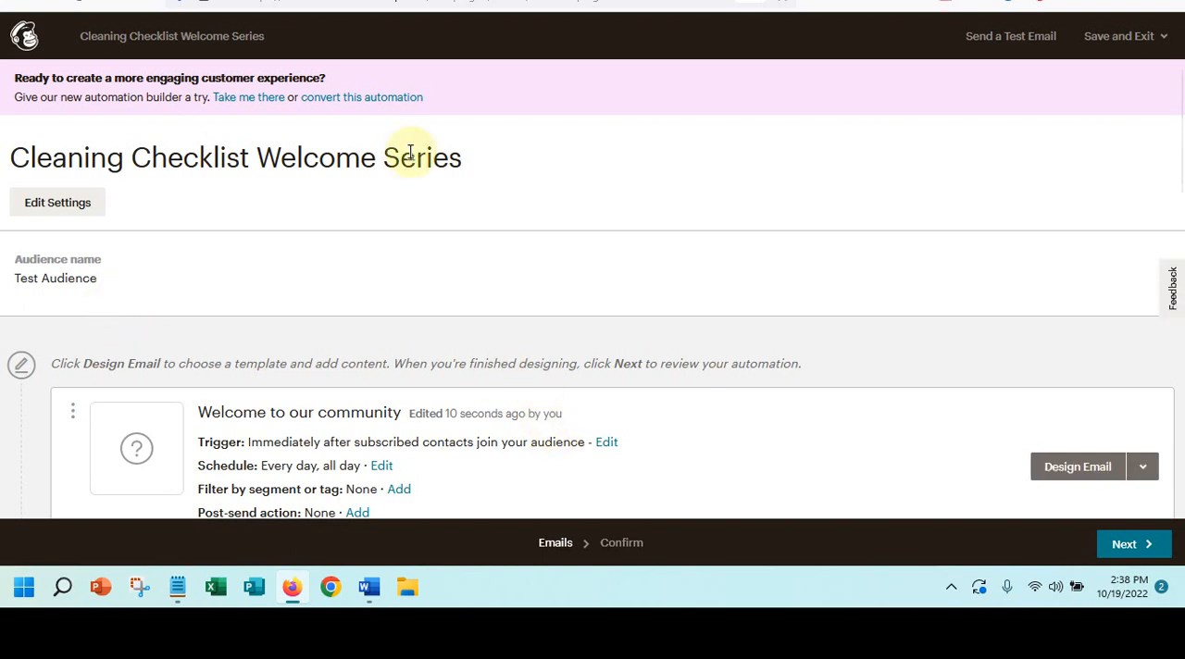
# - Review the triggers and schedules of the emails in the new welcome series
pyautogui.scroll(-1, 410, 151)
pyautogui.scroll(-4, 410, 150)
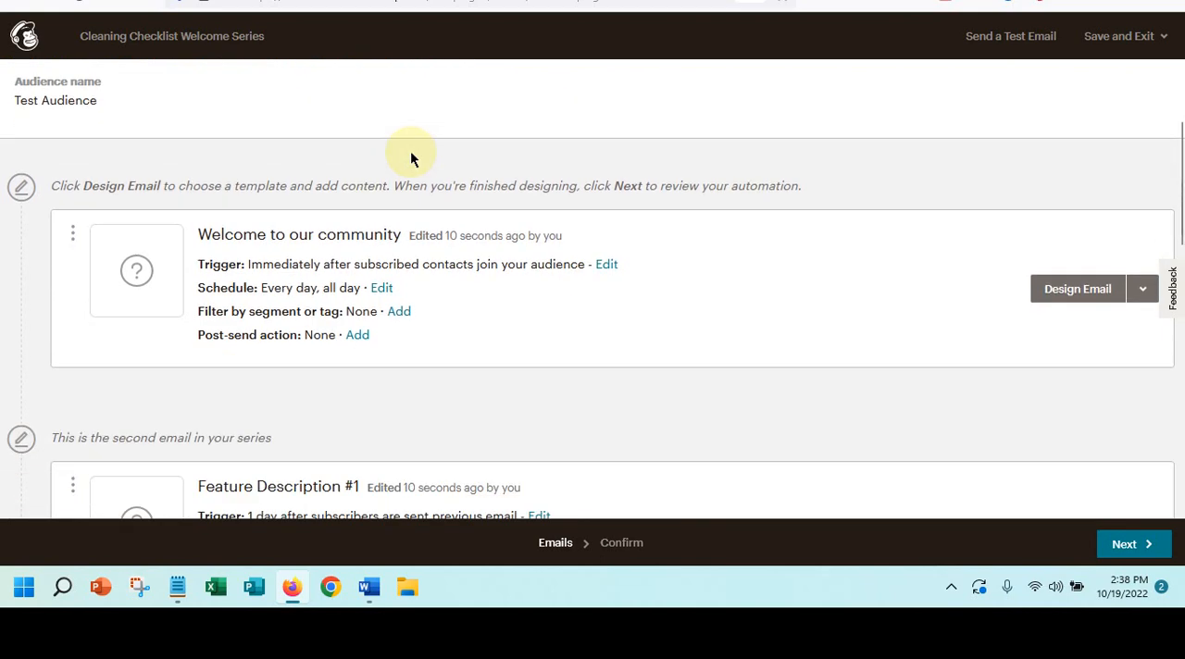
pyautogui.scroll(-7, 411, 151)
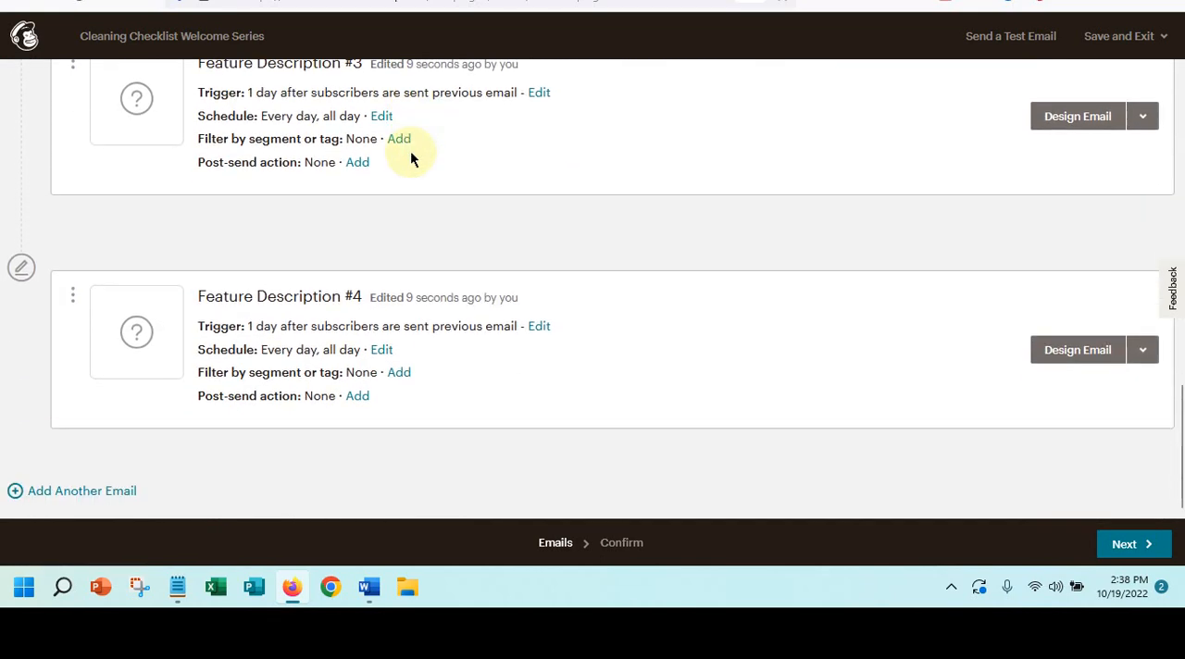
pyautogui.scroll(3, 402, 293)
pyautogui.scroll(8, 402, 292)
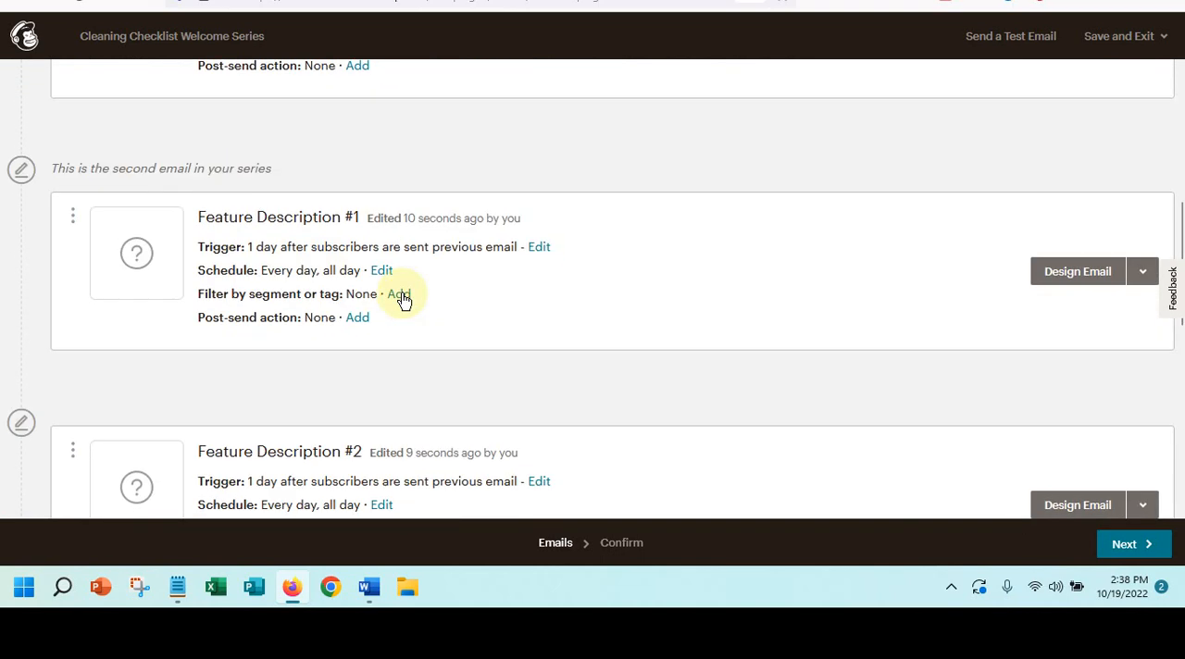
pyautogui.scroll(-1, 402, 293)
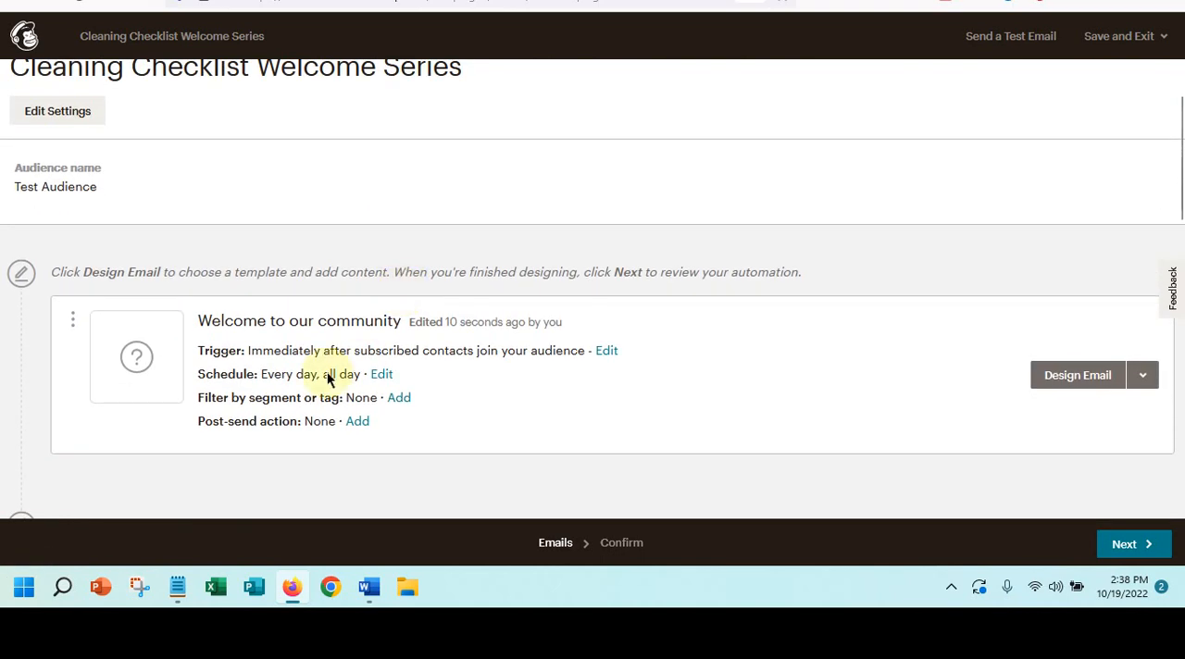
# - Switch to the Word document and read through its day-by-day email plan and follow-up system goals
pyautogui.click(370, 589)
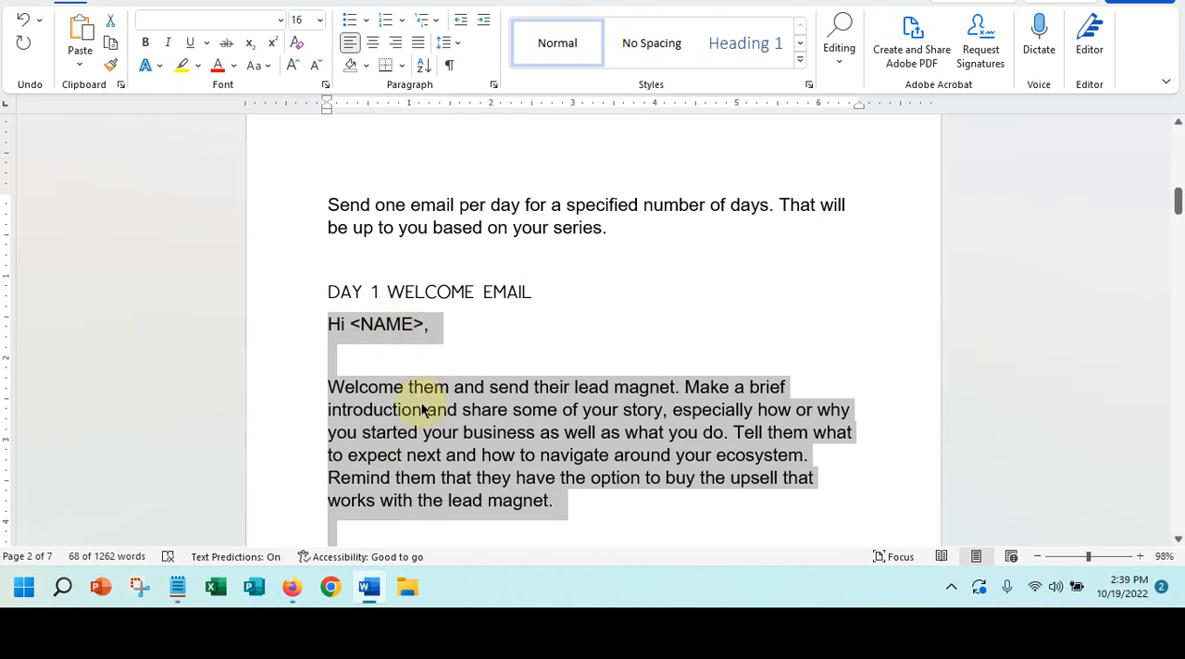
pyautogui.scroll(-2, 423, 344)
pyautogui.scroll(-12, 423, 344)
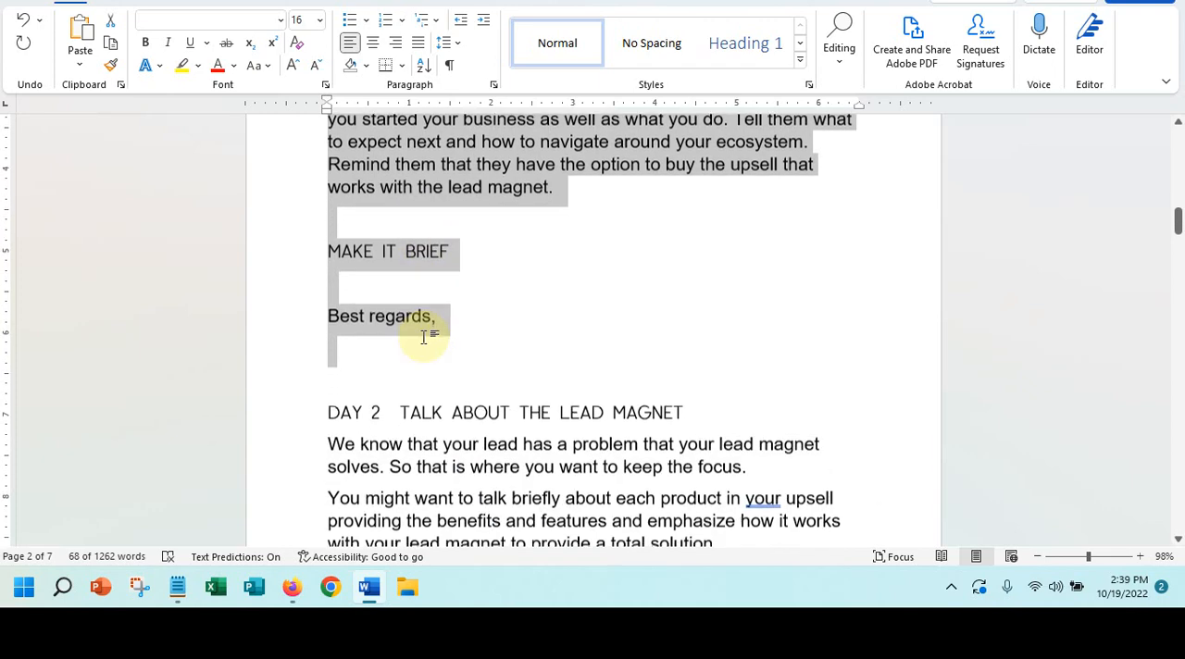
pyautogui.scroll(-18, 423, 337)
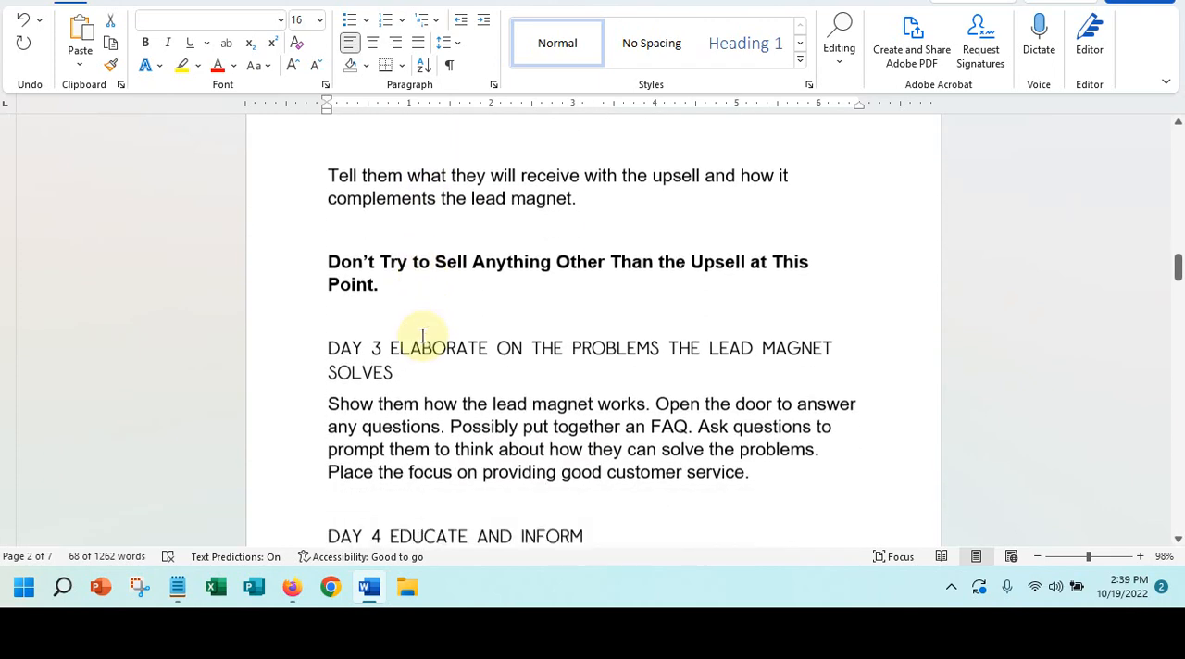
pyautogui.scroll(-17, 422, 337)
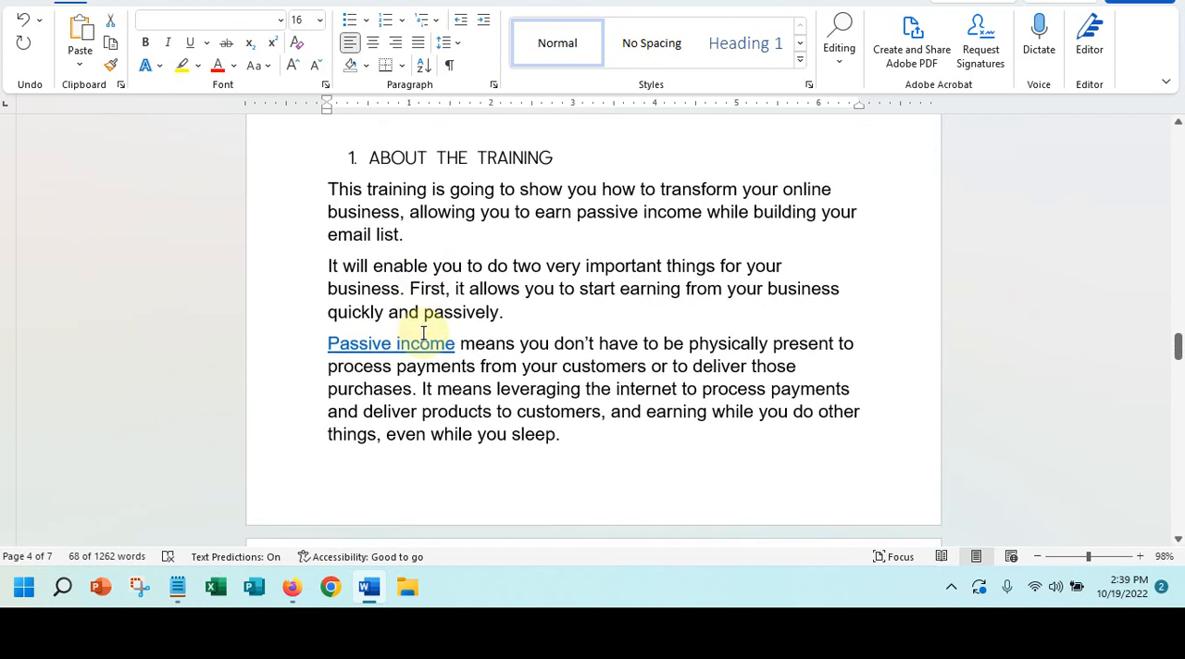
pyautogui.scroll(10, 421, 330)
pyautogui.scroll(12, 419, 328)
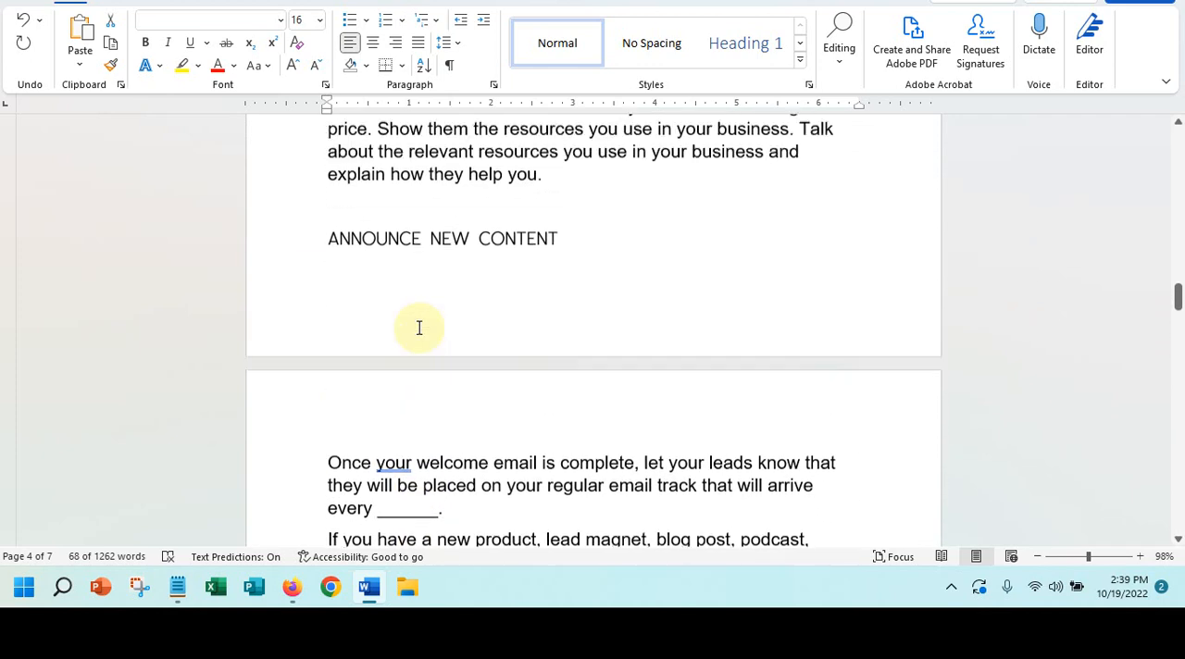
pyautogui.scroll(12, 419, 326)
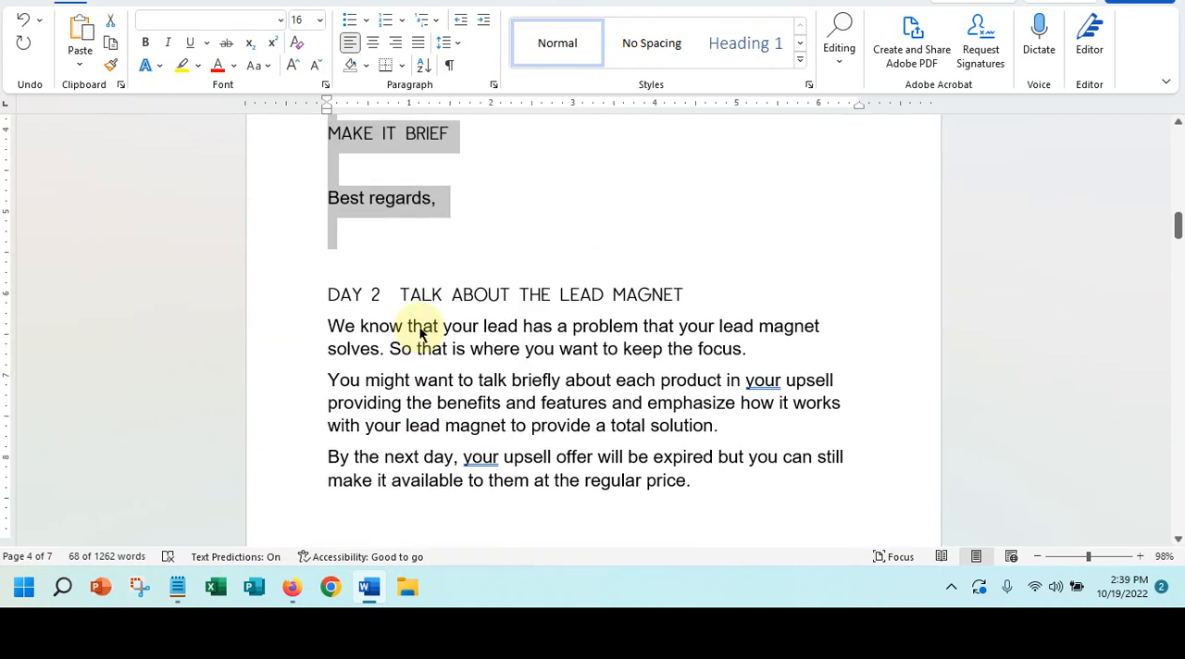
pyautogui.scroll(12, 419, 326)
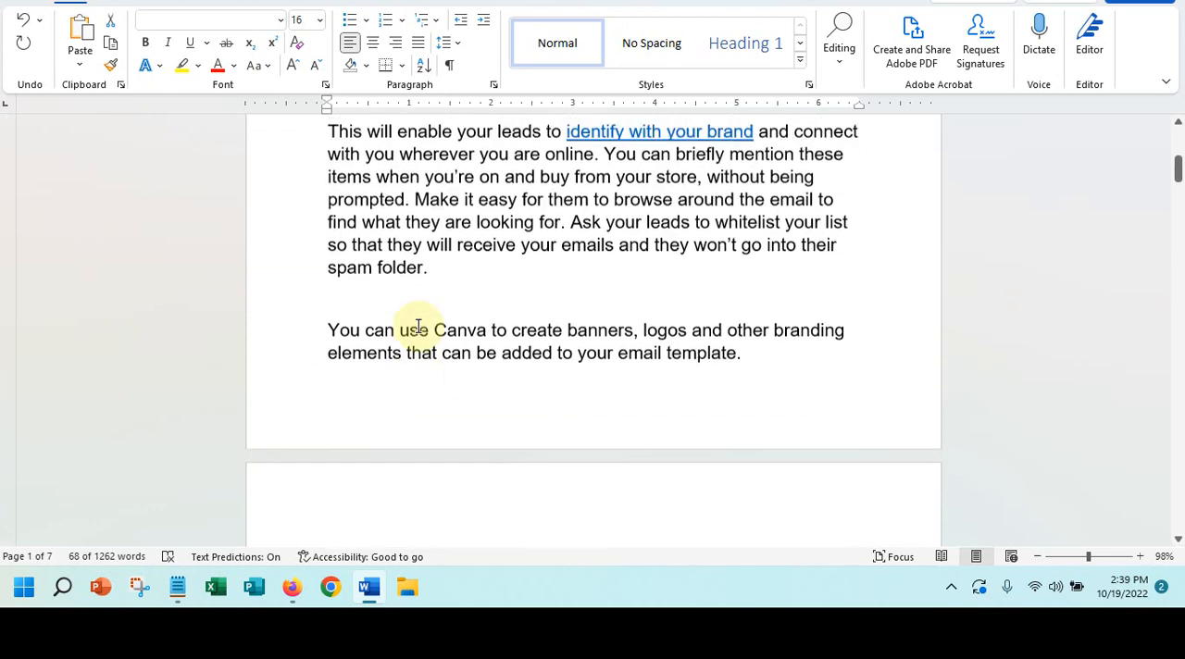
pyautogui.scroll(3, 418, 326)
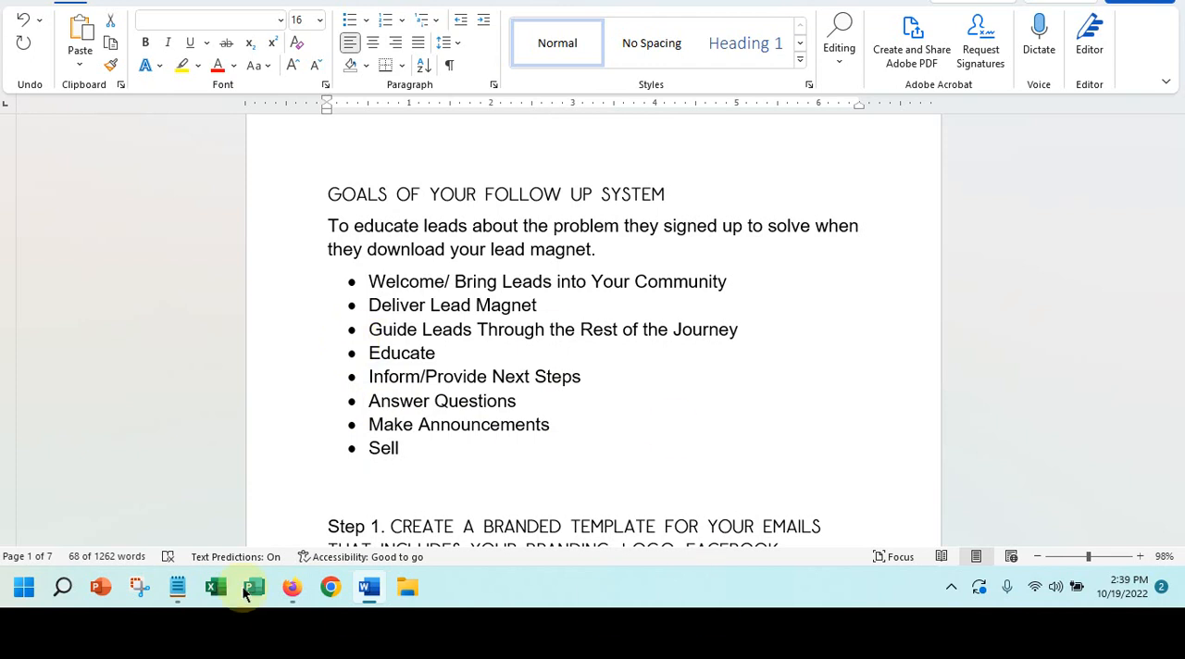
# - Switch back to Firefox, open the "Welcome to our community" email for designing and rename it "Welcome Series 1"
pyautogui.click(293, 586)
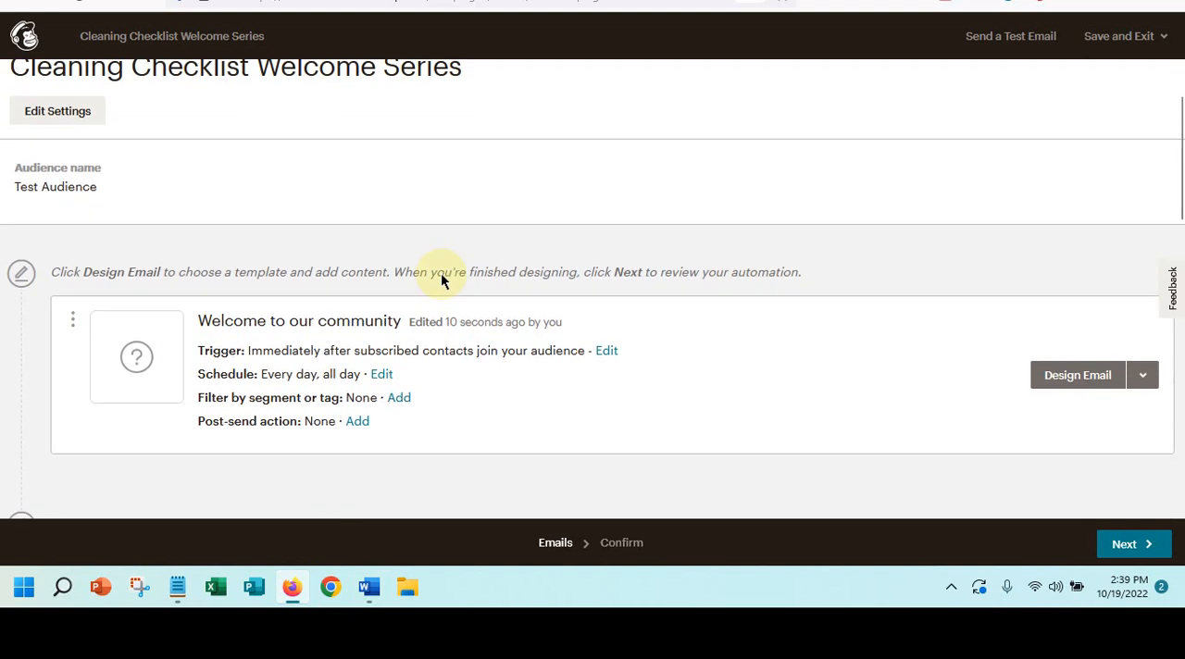
pyautogui.click(1074, 376)
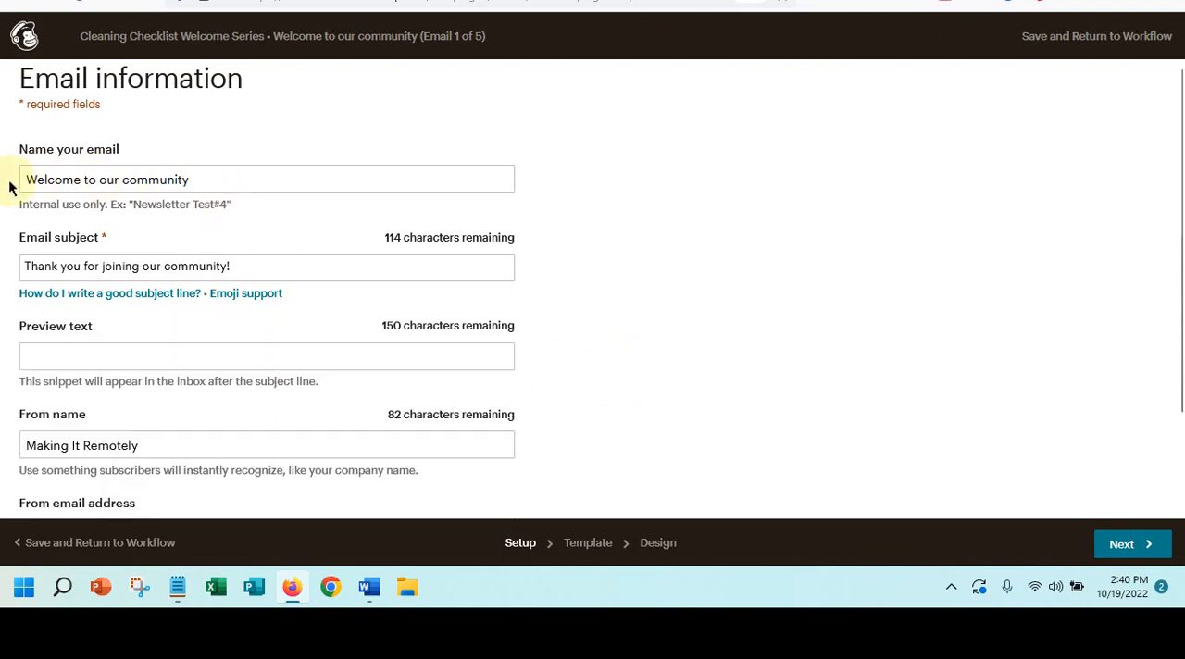
pyautogui.scroll(-2, 157, 396)
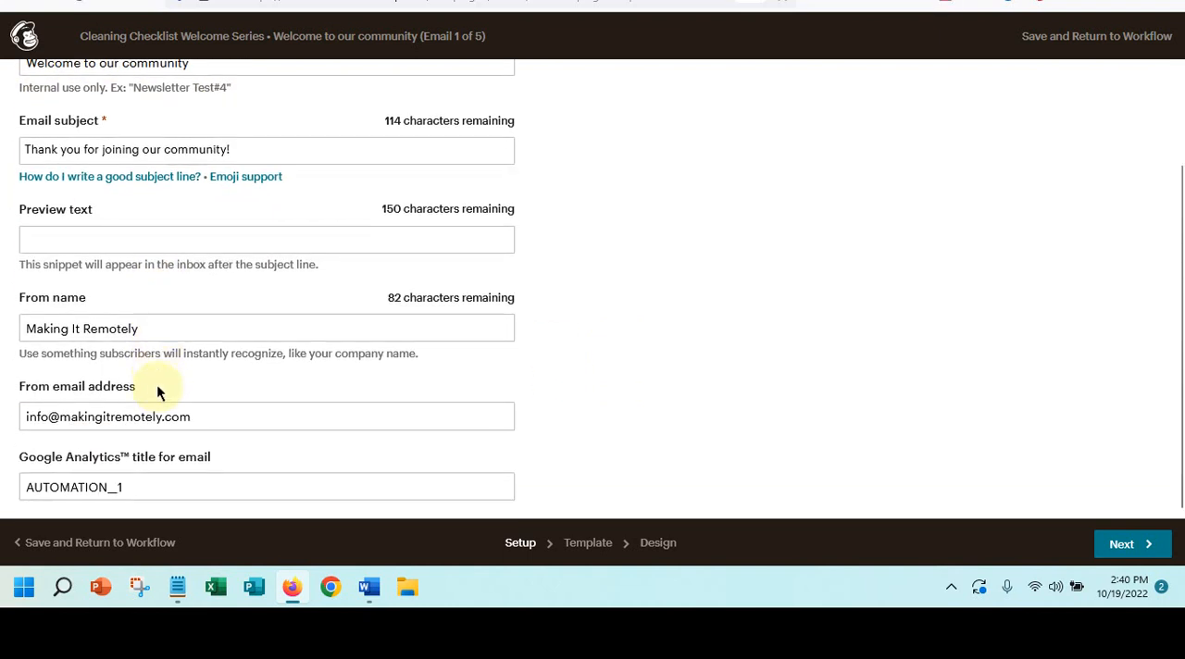
pyautogui.scroll(2, 157, 389)
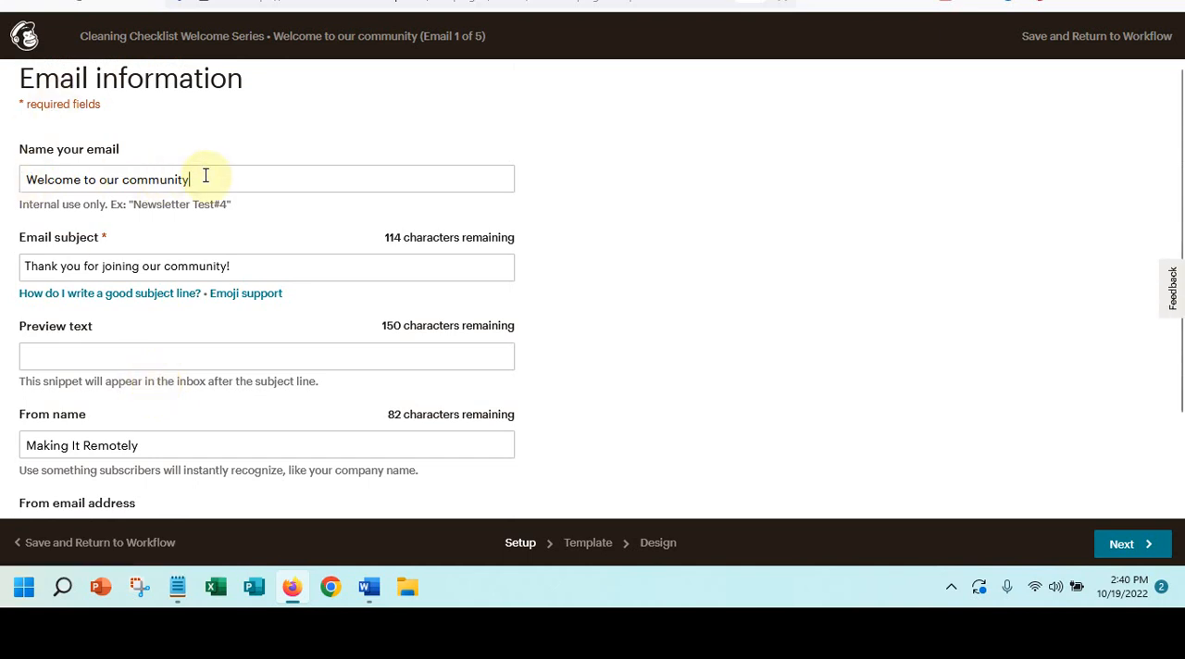
pyautogui.click(206, 176)
pyautogui.moveTo(26, 179); pyautogui.dragTo(248, 183)
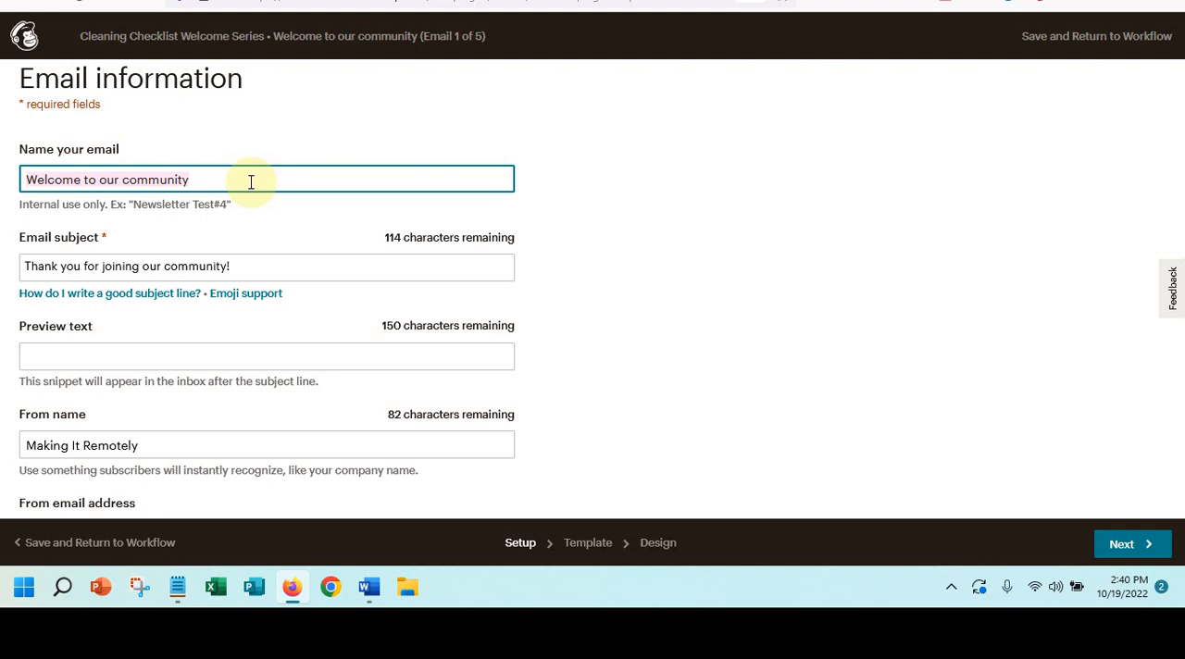
pyautogui.write('Welcome Series 1')
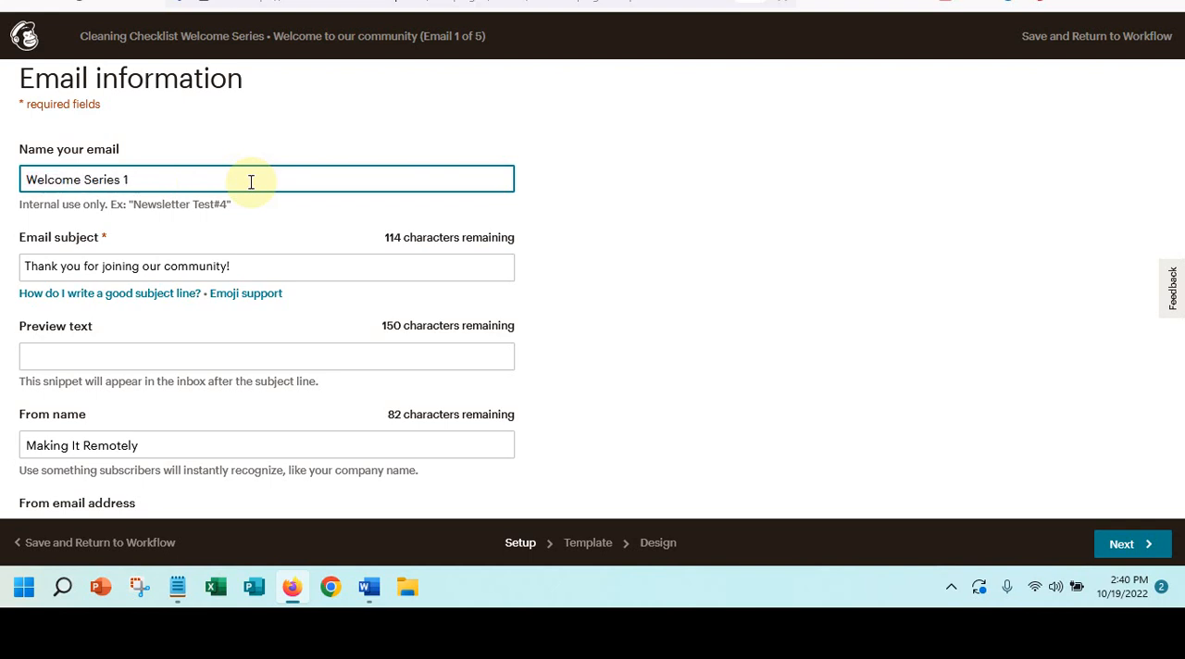
# - Change the email subject to "Thank you for signing up to receive our Cleaning Checklist"
pyautogui.click(77, 266)
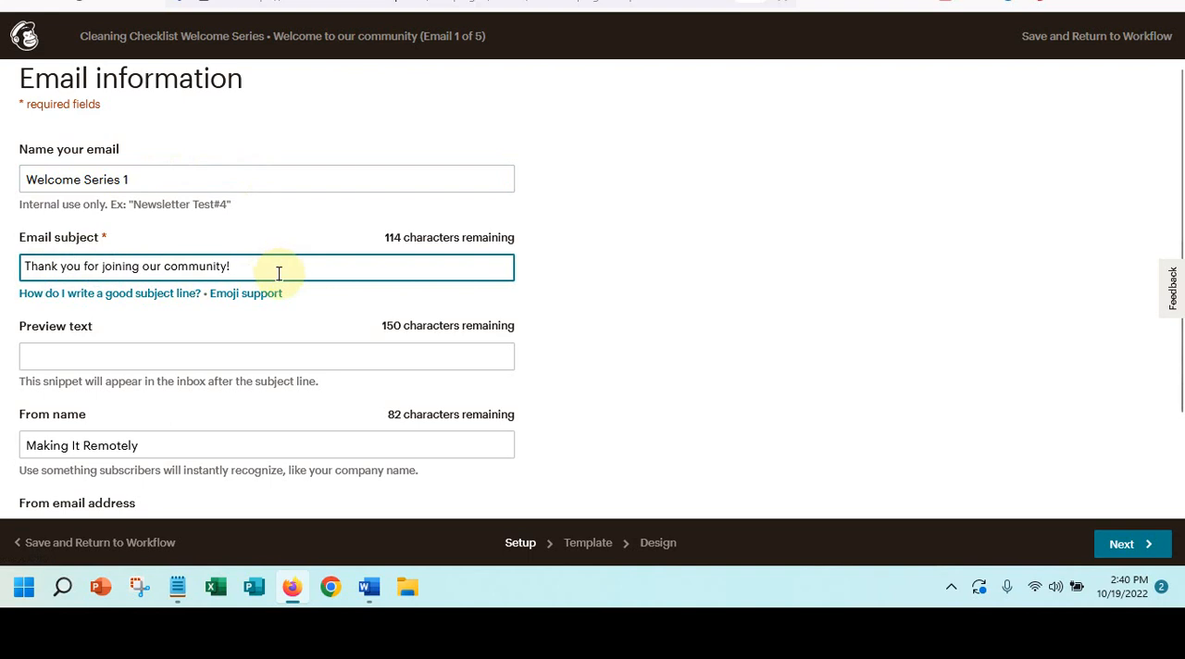
pyautogui.scroll(-2, 277, 273)
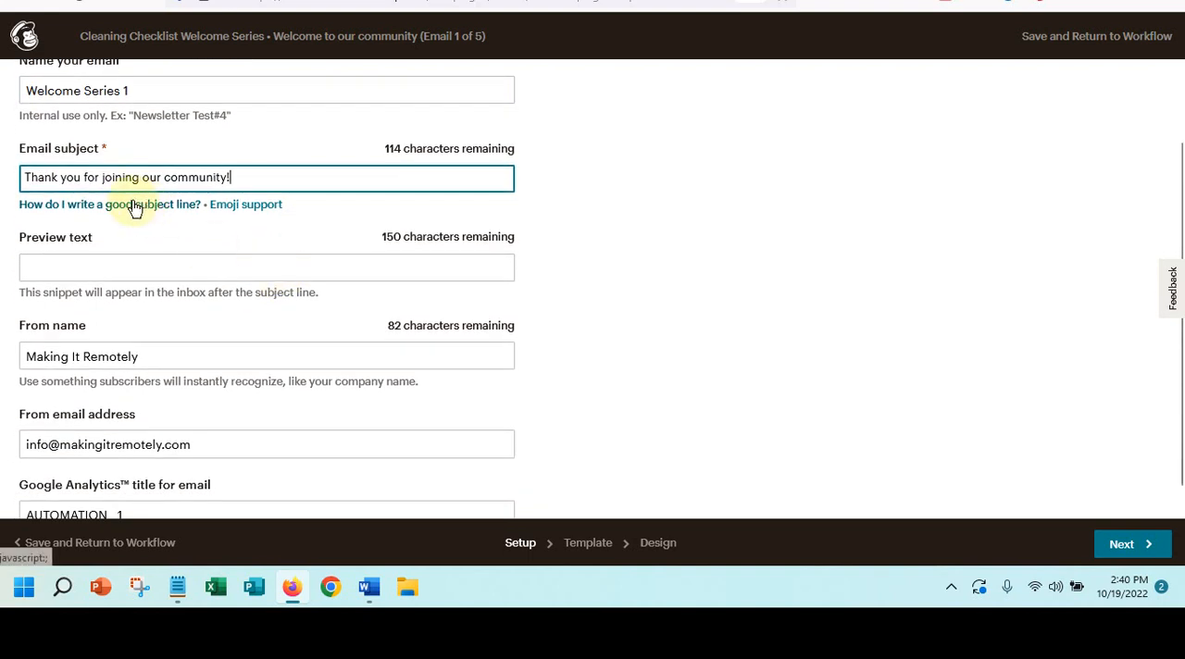
pyautogui.moveTo(102, 179); pyautogui.dragTo(231, 179)
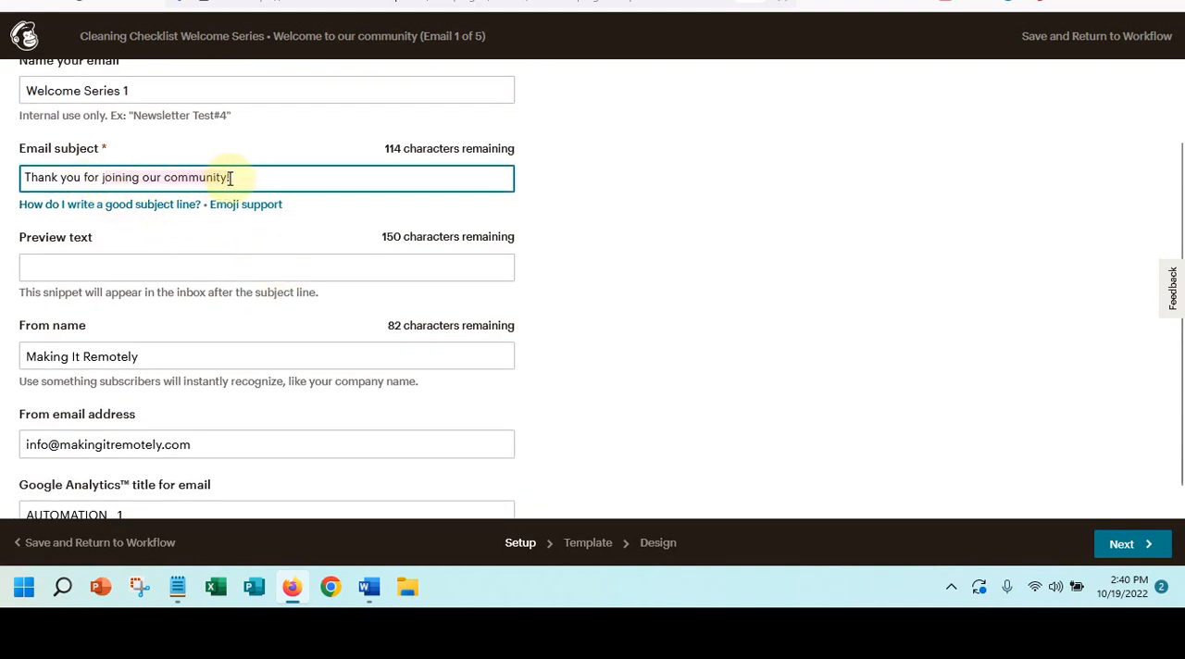
pyautogui.write('jsigning')
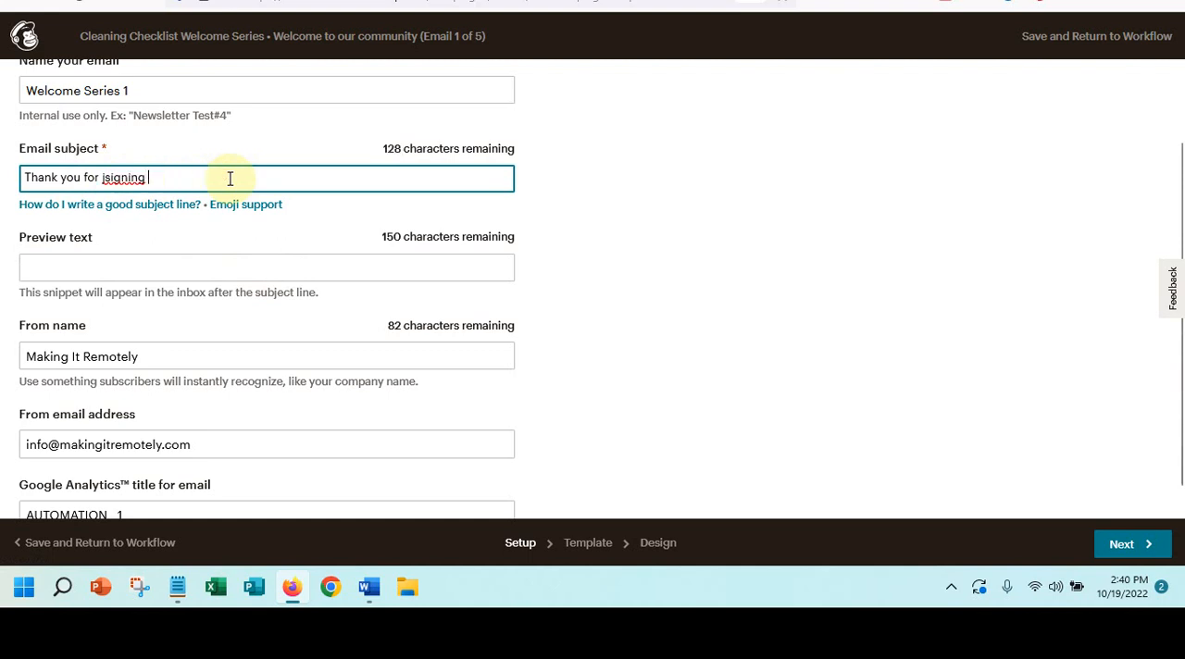
pyautogui.press('BackSpace')
pyautogui.press('BackSpace')
pyautogui.press('BackSpace')
pyautogui.press('BackSpace')
pyautogui.press('BackSpace')
pyautogui.press('BackSpace')
pyautogui.press('BackSpace')
pyautogui.press('BackSpace')
pyautogui.press('BackSpace')
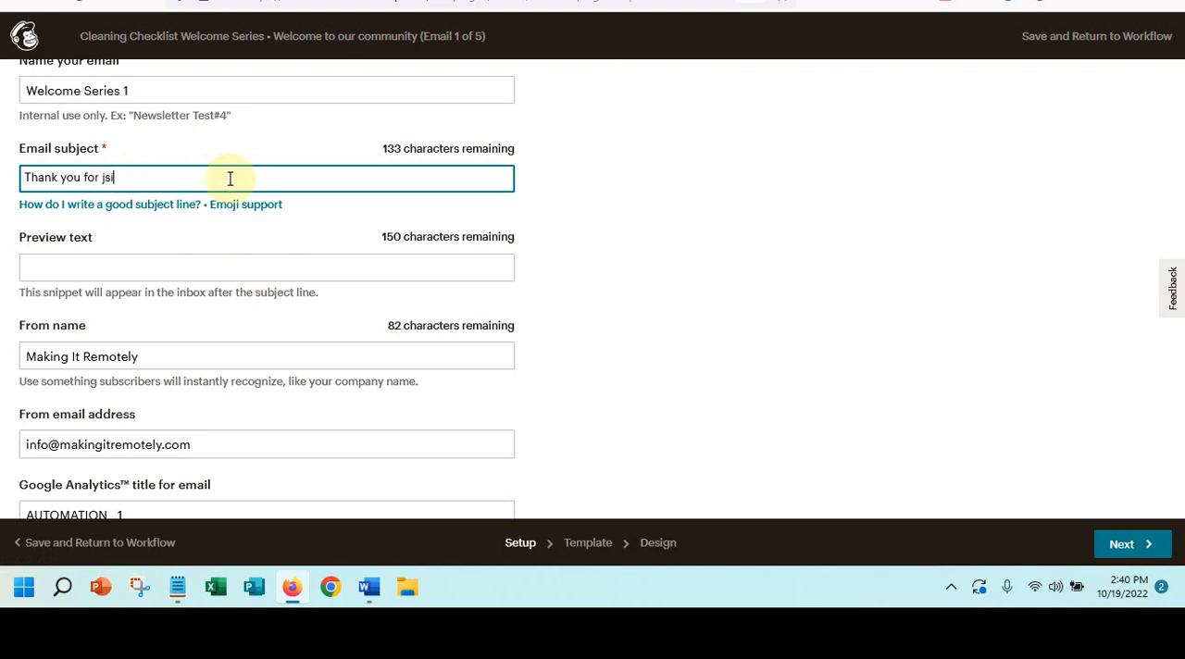
pyautogui.write('signing up for our ')
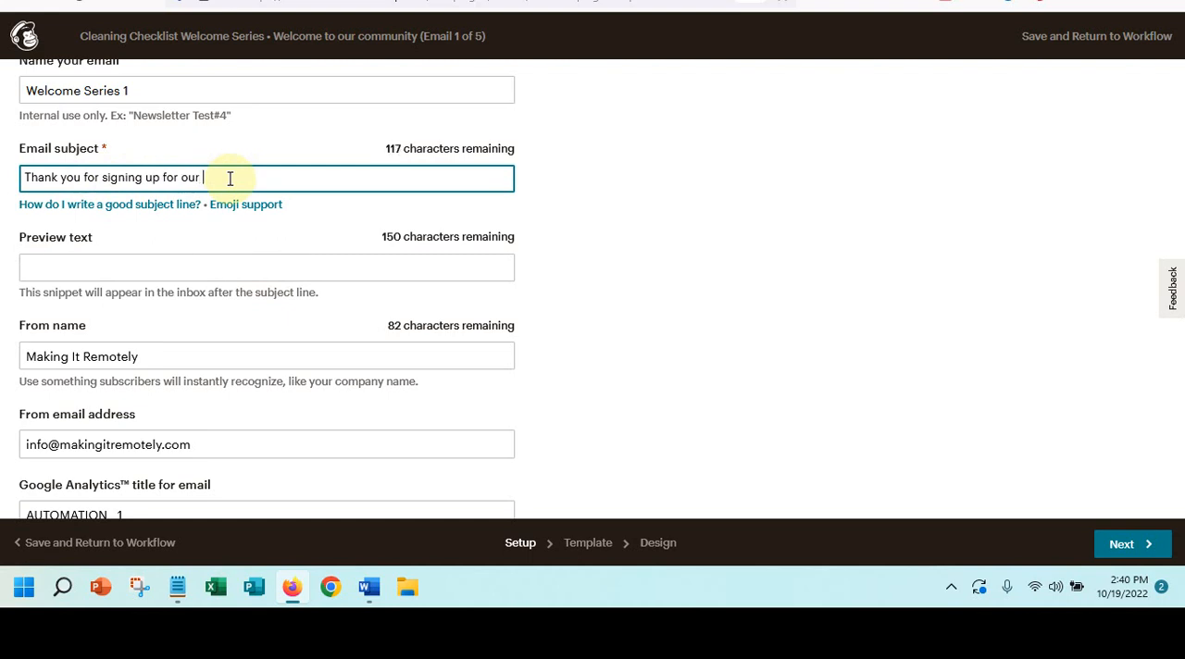
pyautogui.write('Cleaning Checklist')
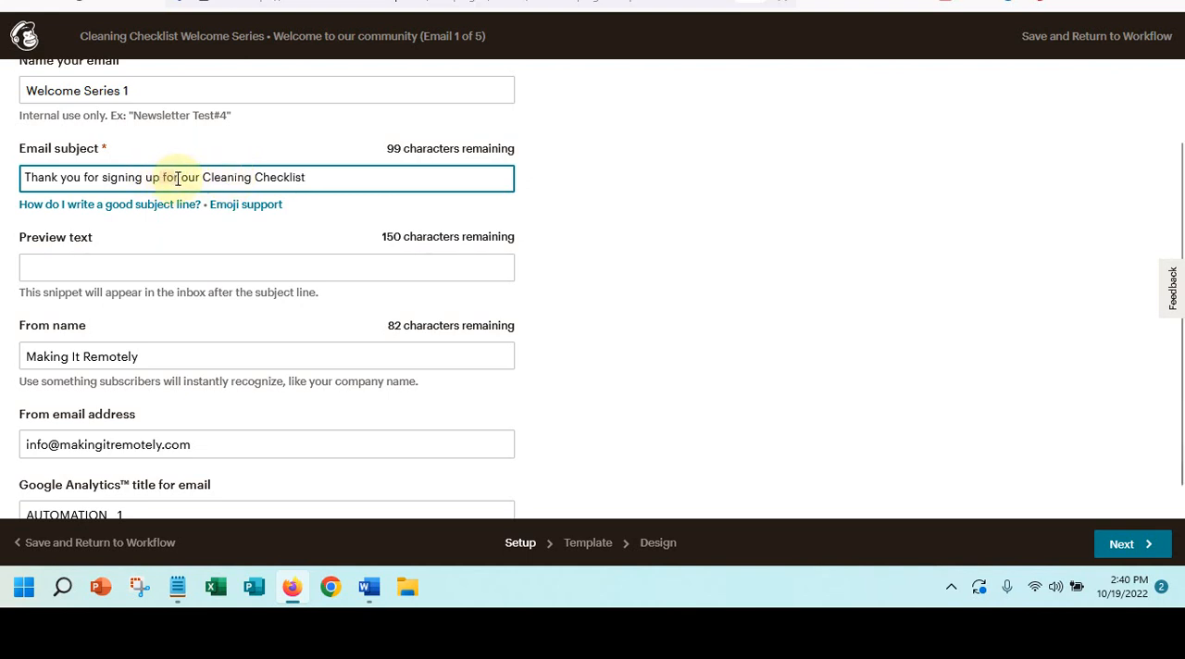
pyautogui.doubleClick(178, 179)
pyautogui.write('to recei')
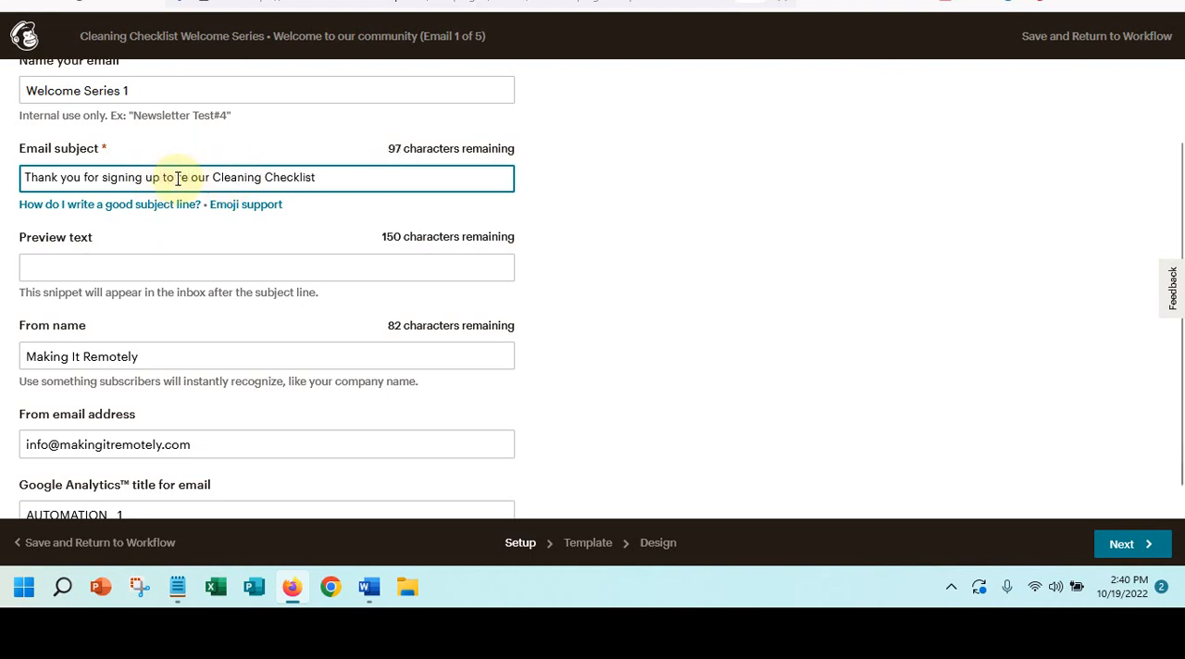
pyautogui.write('ve')
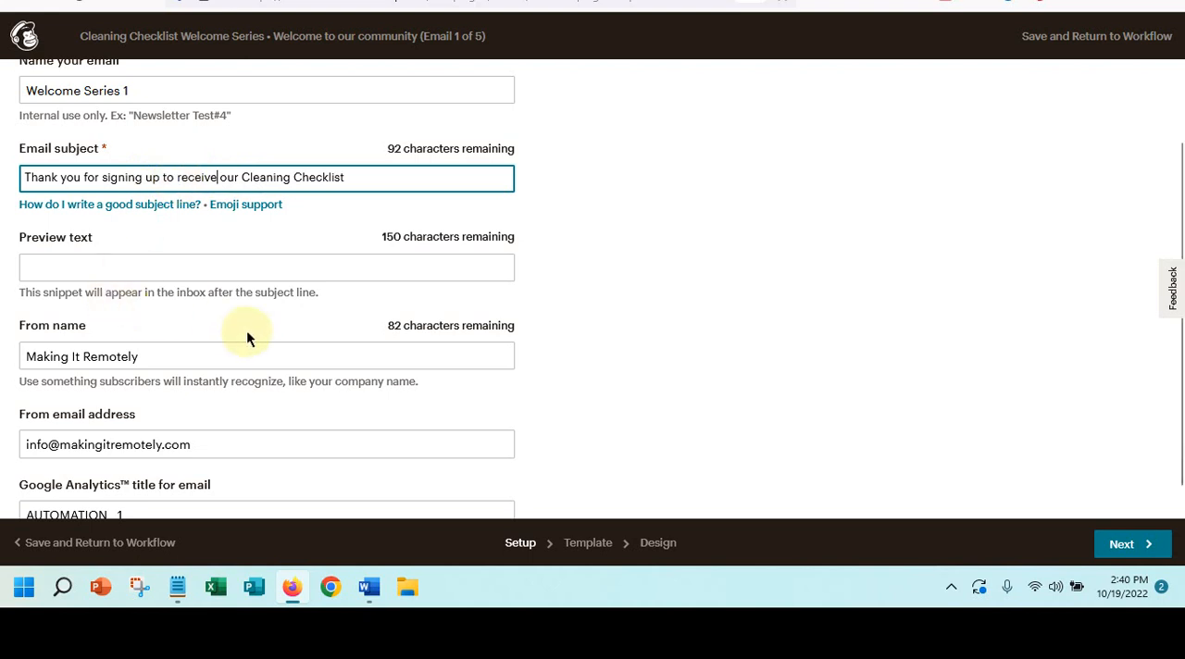
# - Enter "Thank you signing up" as the email's preview text
pyautogui.click(103, 266)
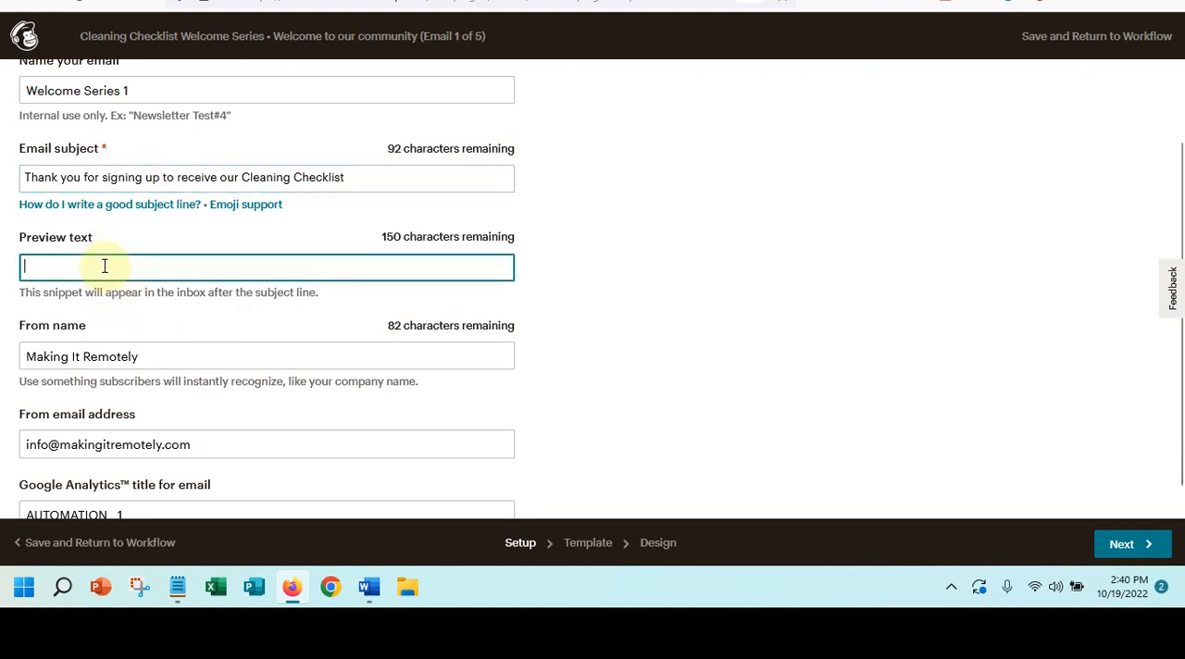
pyautogui.write('Thank you f')
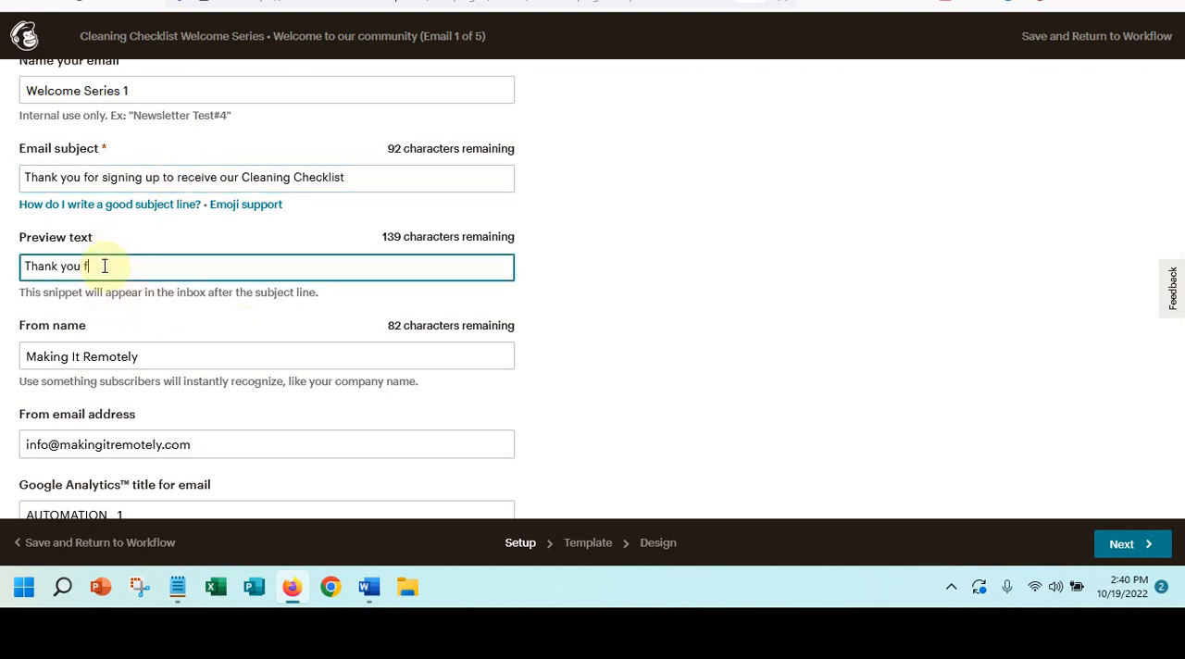
pyautogui.press('BackSpace')
pyautogui.write('signing up')
# - Prefix the email's Google Analytics title with "Wecome_" so it reads "Wecome_AUTOMATION__1"
pyautogui.scroll(-1, 120, 358)
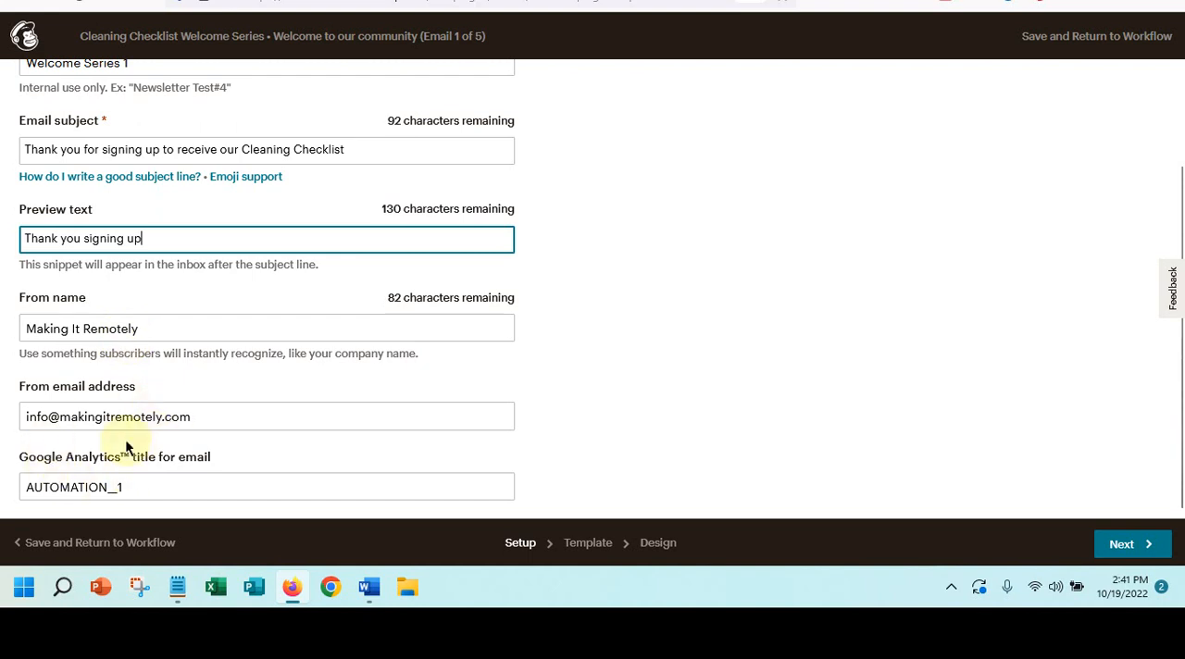
pyautogui.click(130, 486)
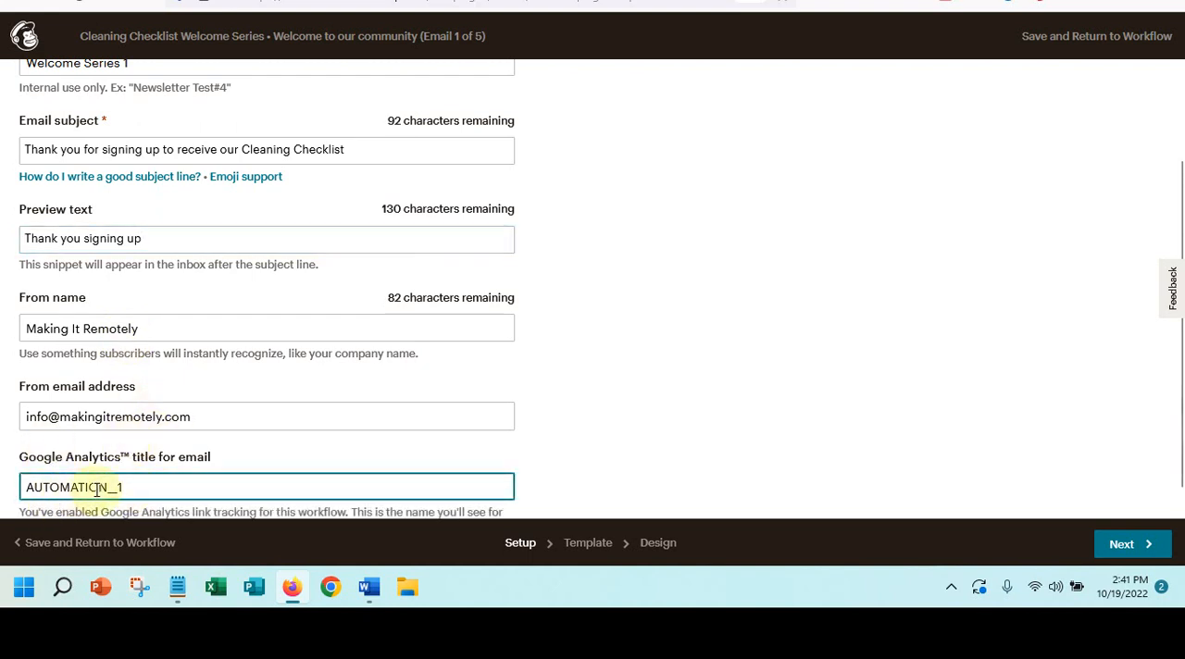
pyautogui.click(29, 488)
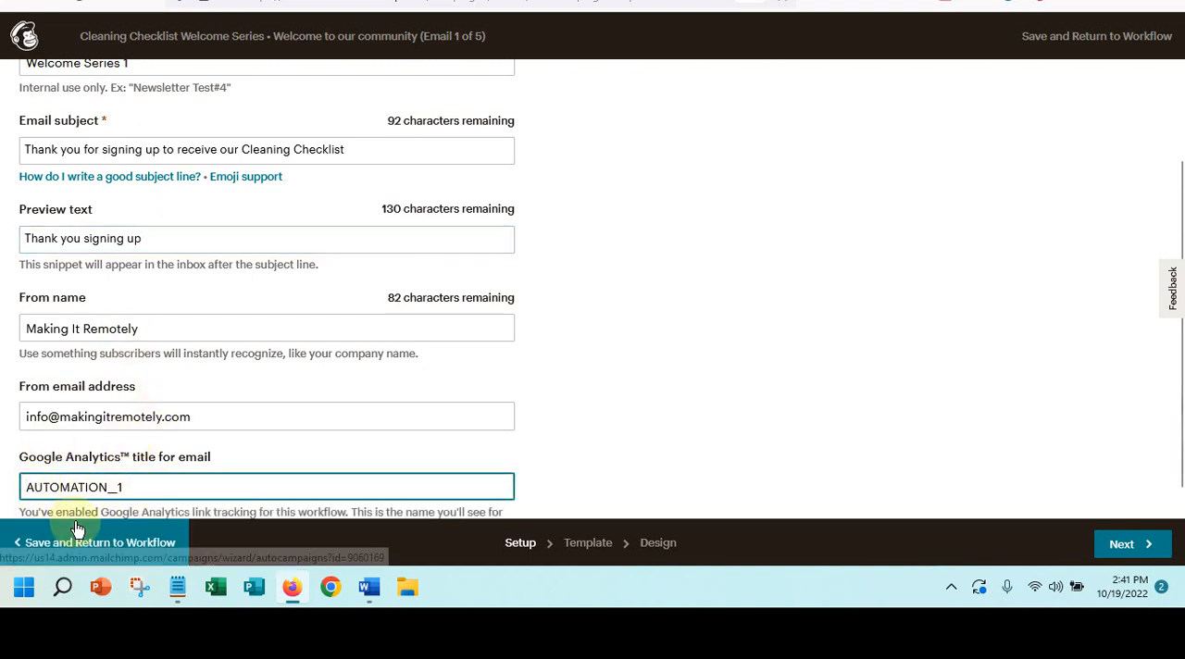
pyautogui.write('Wecome_')
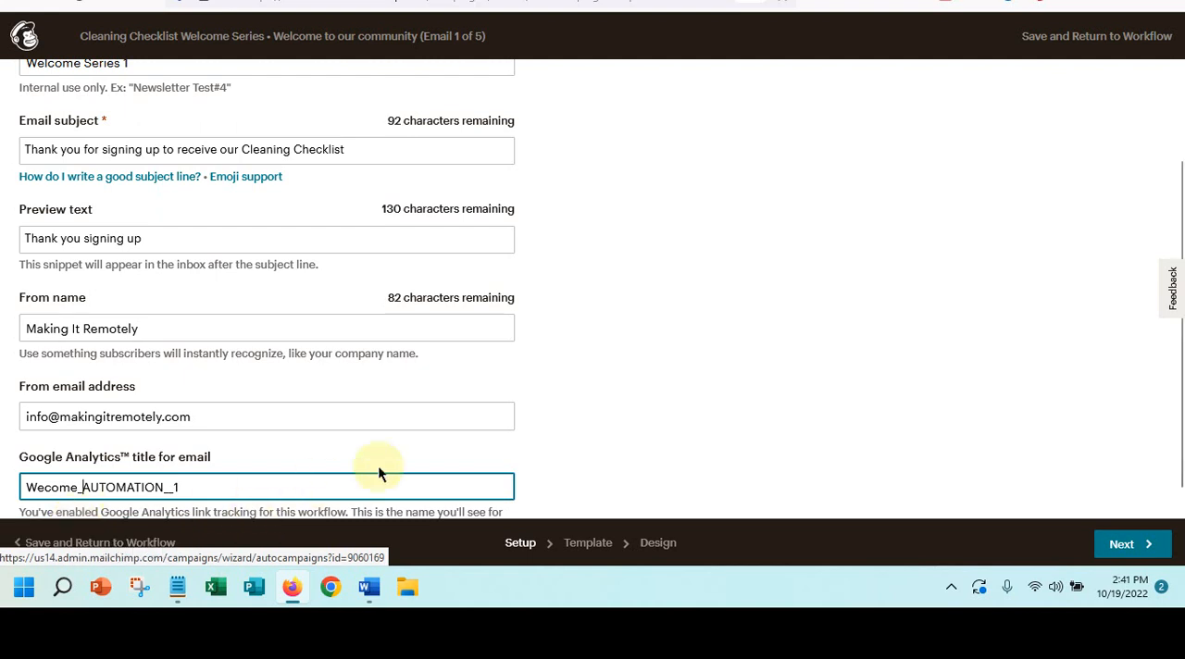
pyautogui.scroll(-1, 468, 442)
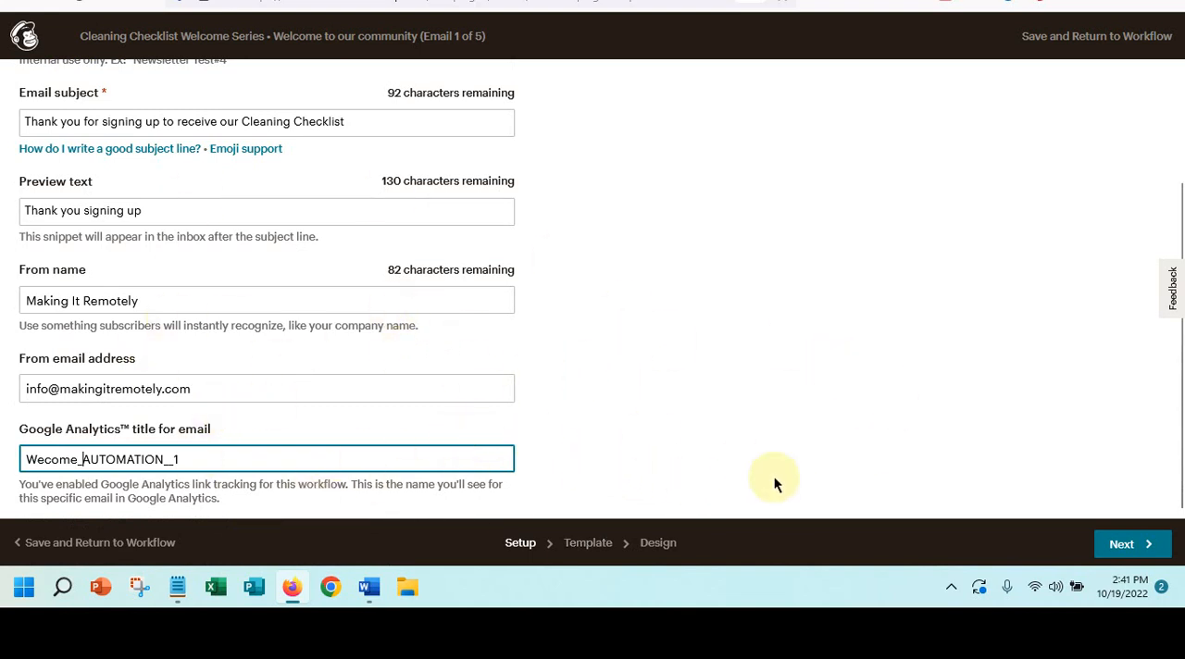
# - Continue to template selection and apply the saved "Cleaning Welcome Series" template to the email
pyautogui.click(1145, 556)
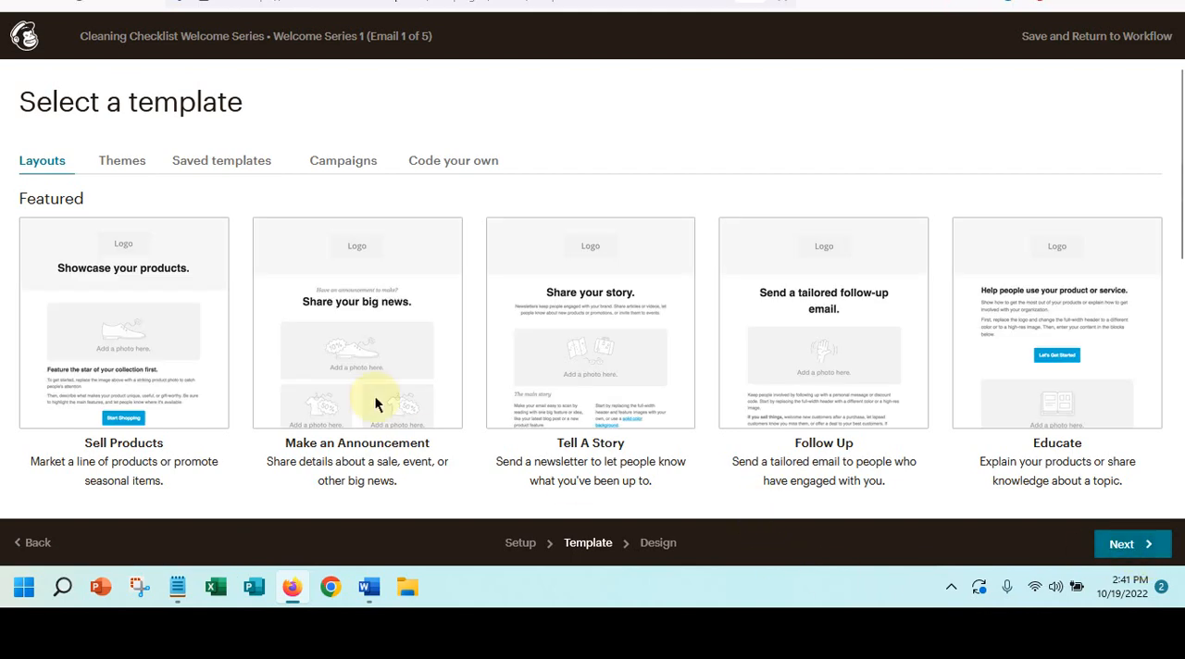
pyautogui.click(202, 161)
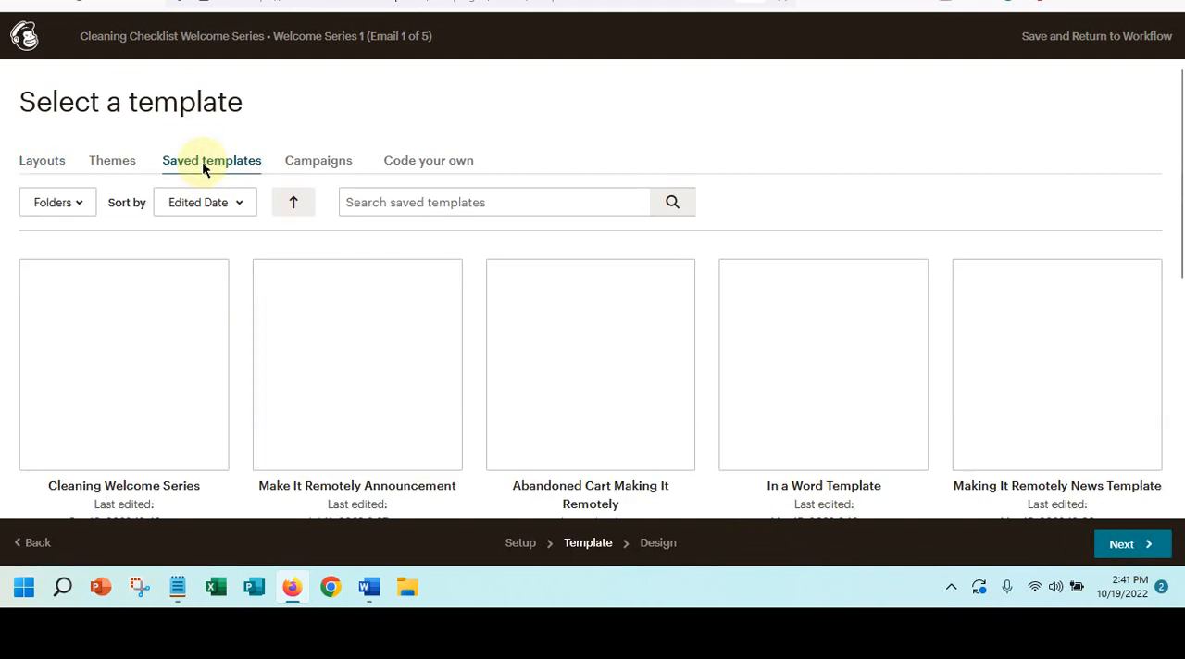
pyautogui.scroll(-5, 269, 338)
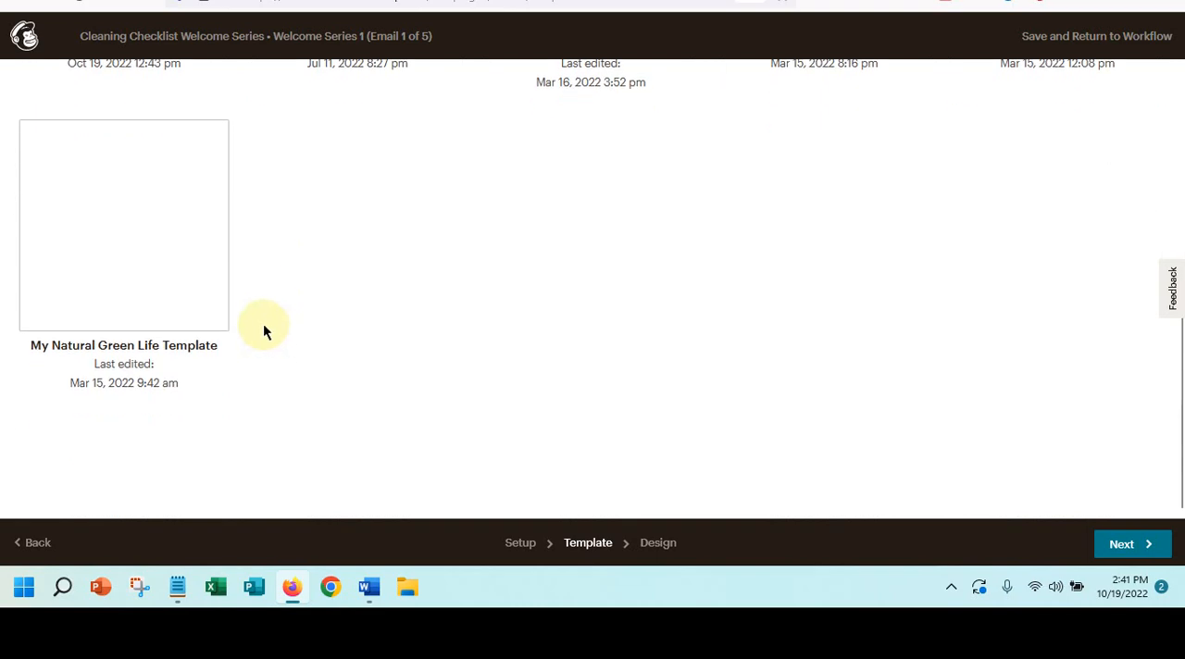
pyautogui.scroll(5, 264, 326)
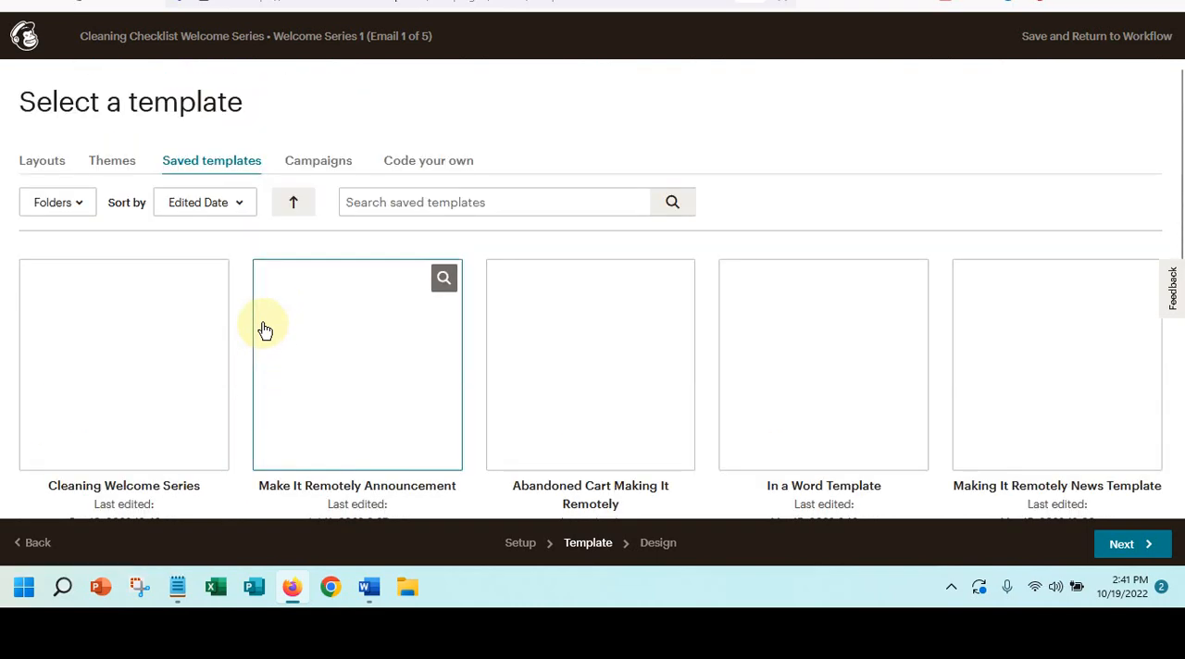
pyautogui.scroll(-2, 263, 331)
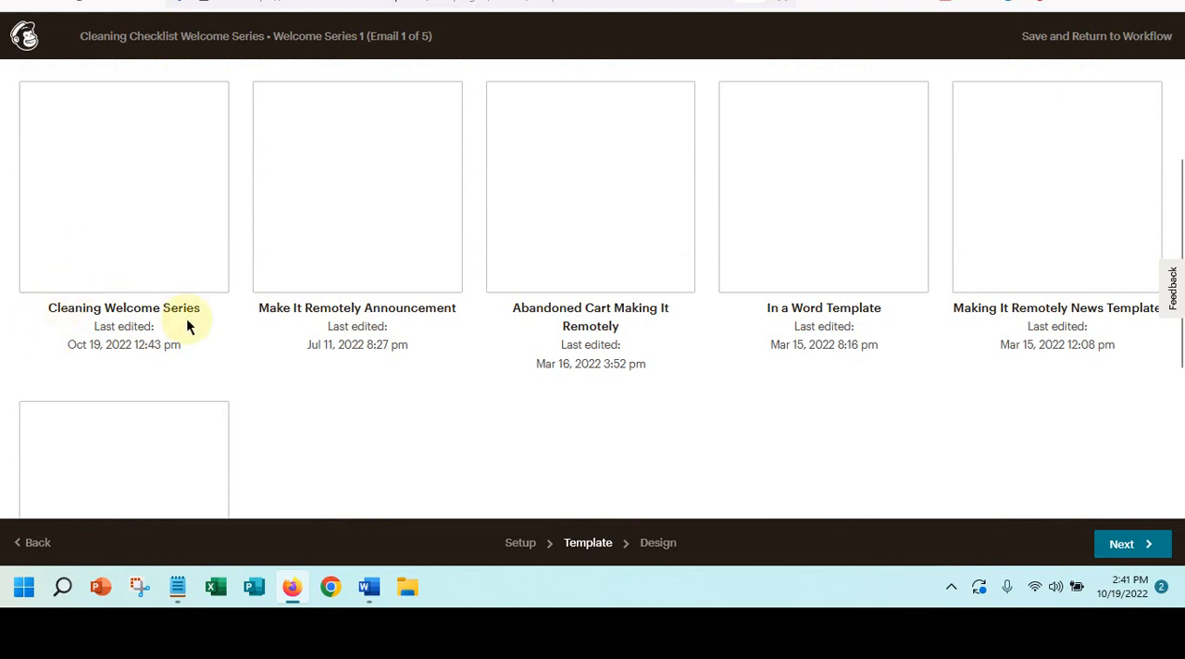
pyautogui.click(144, 168)
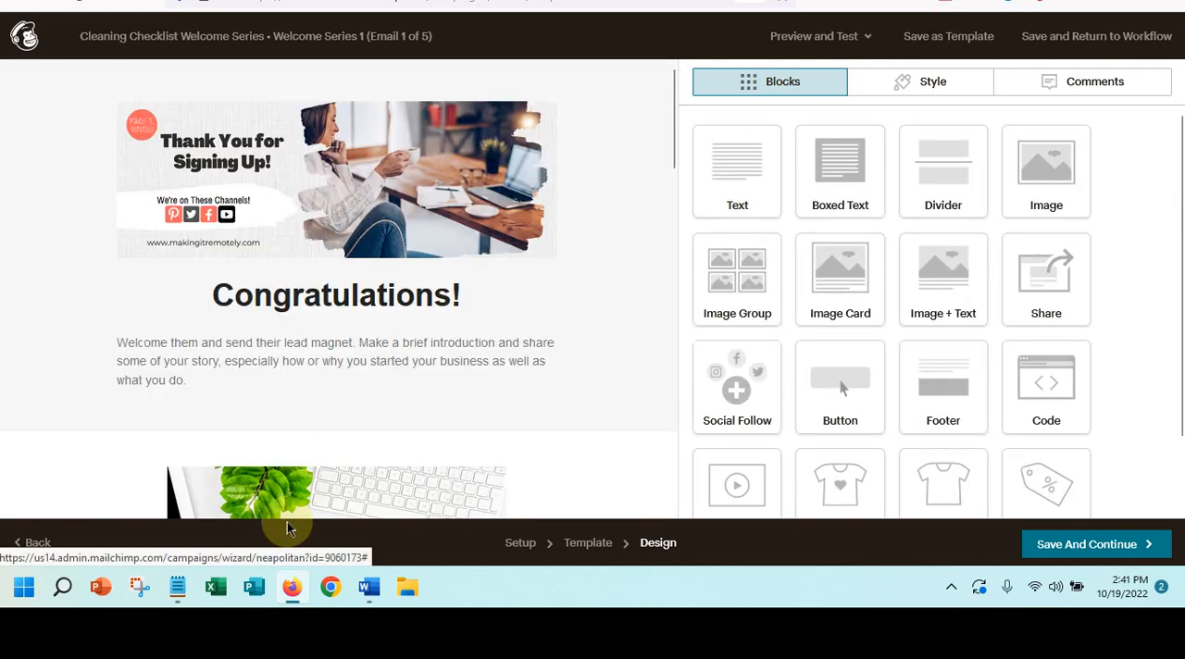
# - Insert the First Name merge tag, preceded by a space, between "Congratulations" and the exclamation mark in the heading
pyautogui.moveTo(520, 305)
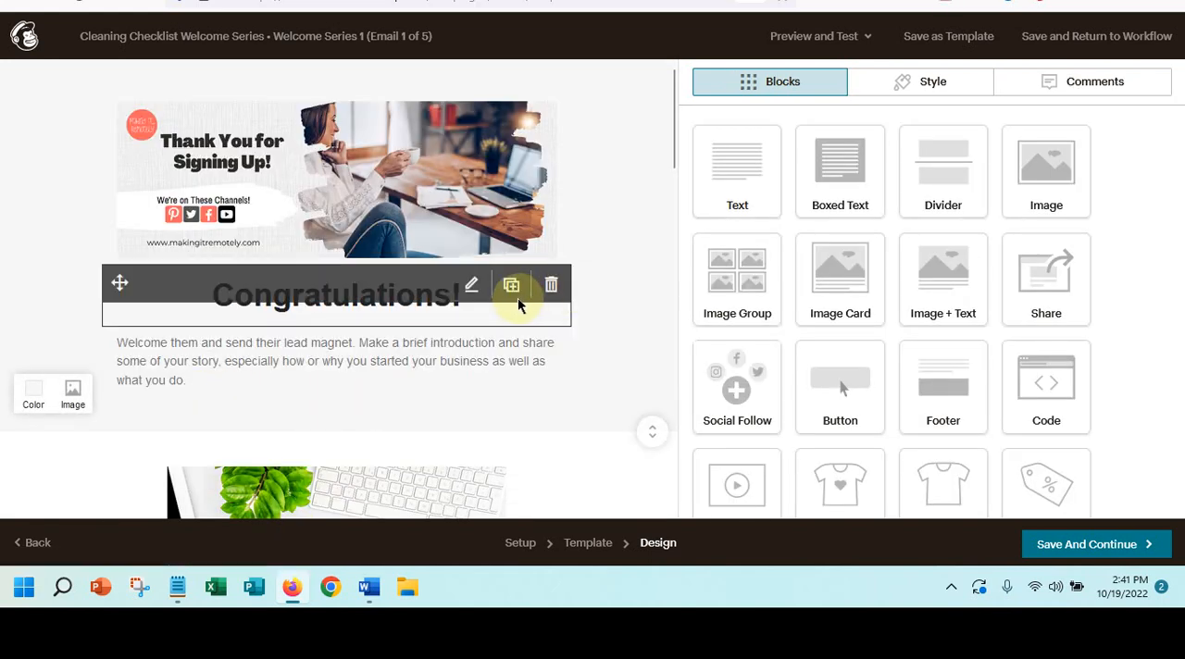
pyautogui.click(471, 287)
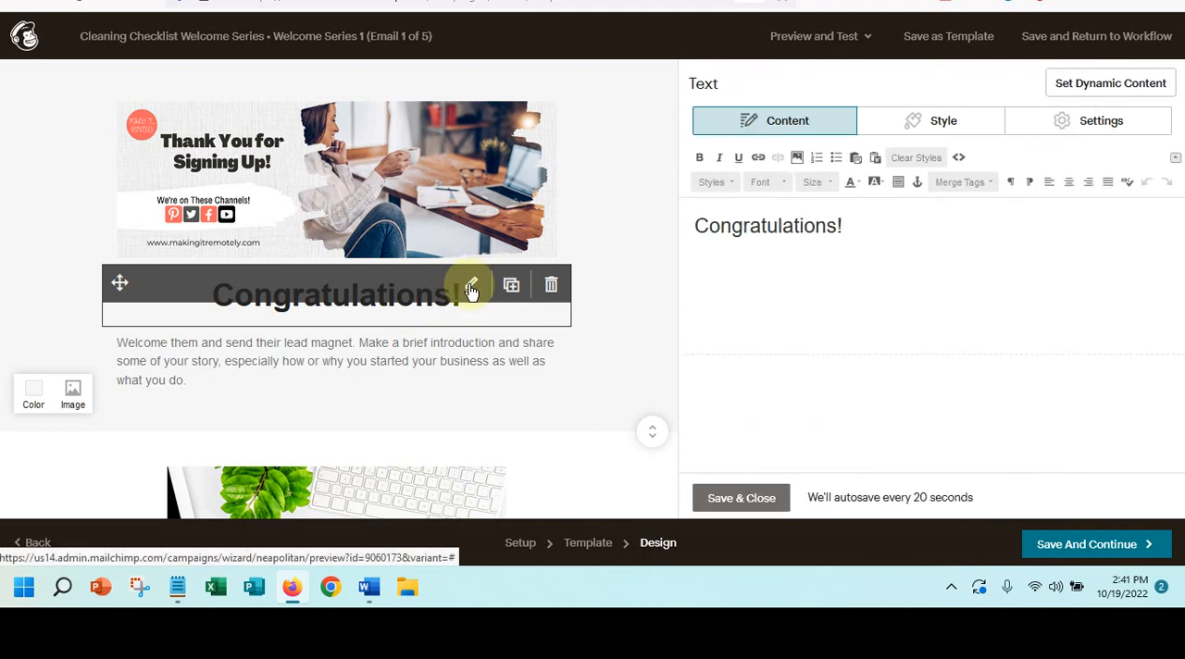
pyautogui.click(838, 227)
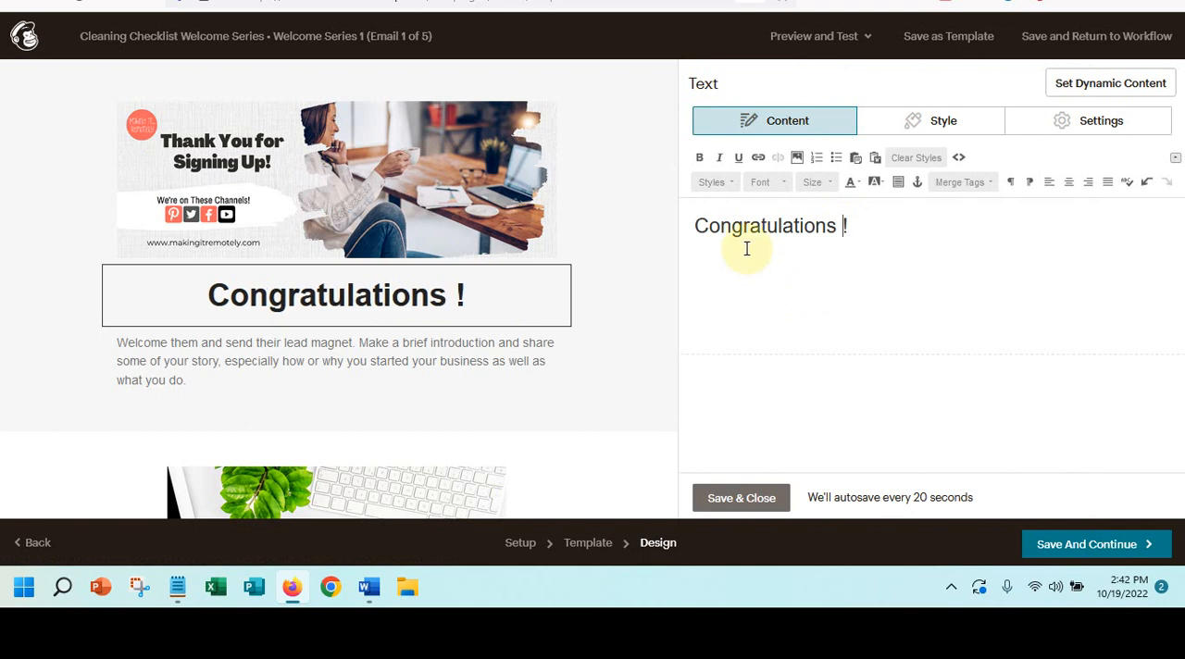
pyautogui.click(960, 182)
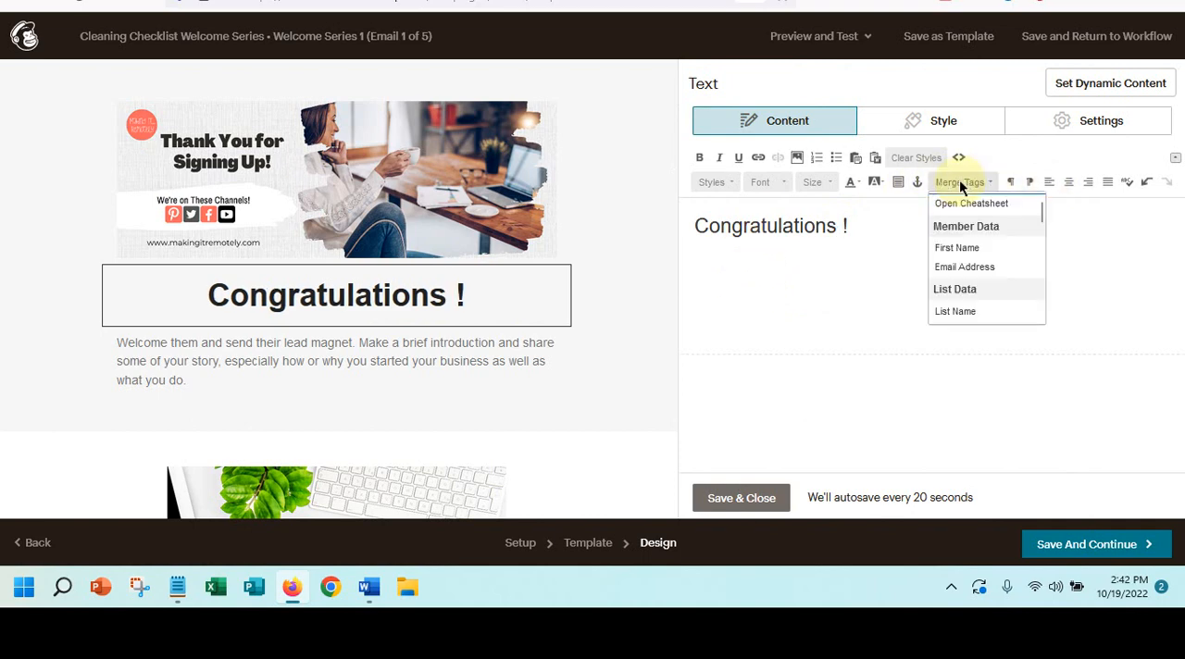
pyautogui.click(963, 249)
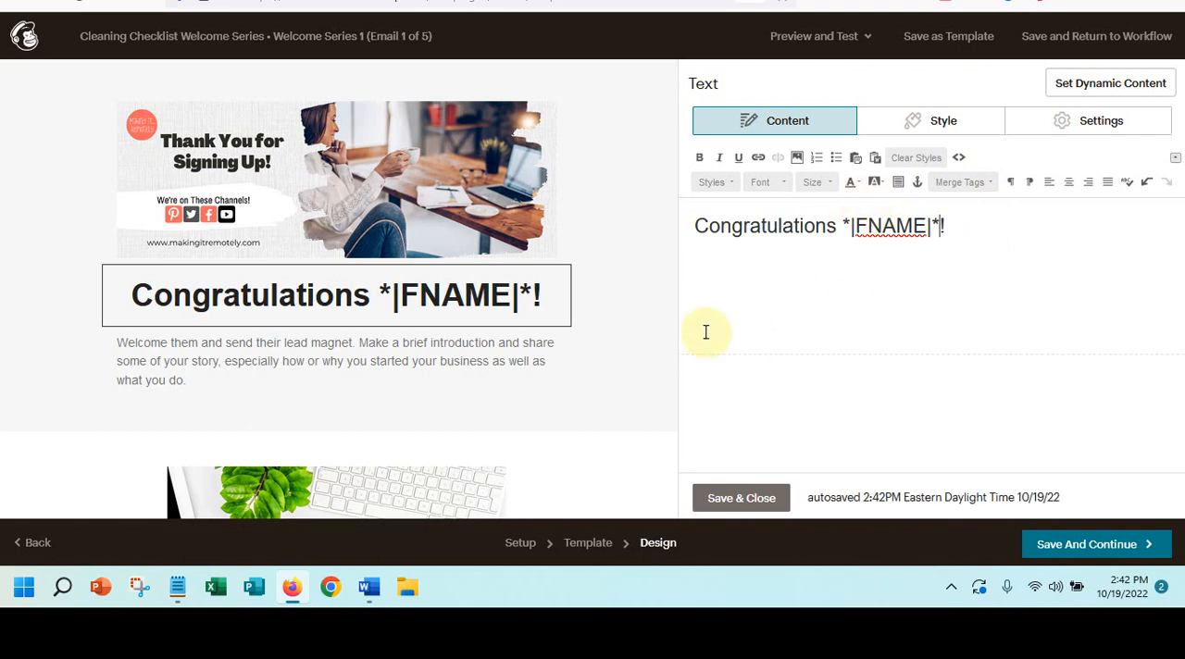
# - Open the introductory paragraph block for editing and copy the Day 1 welcome email text, from greeting to "Best regards,", from the Word document
pyautogui.click(321, 381)
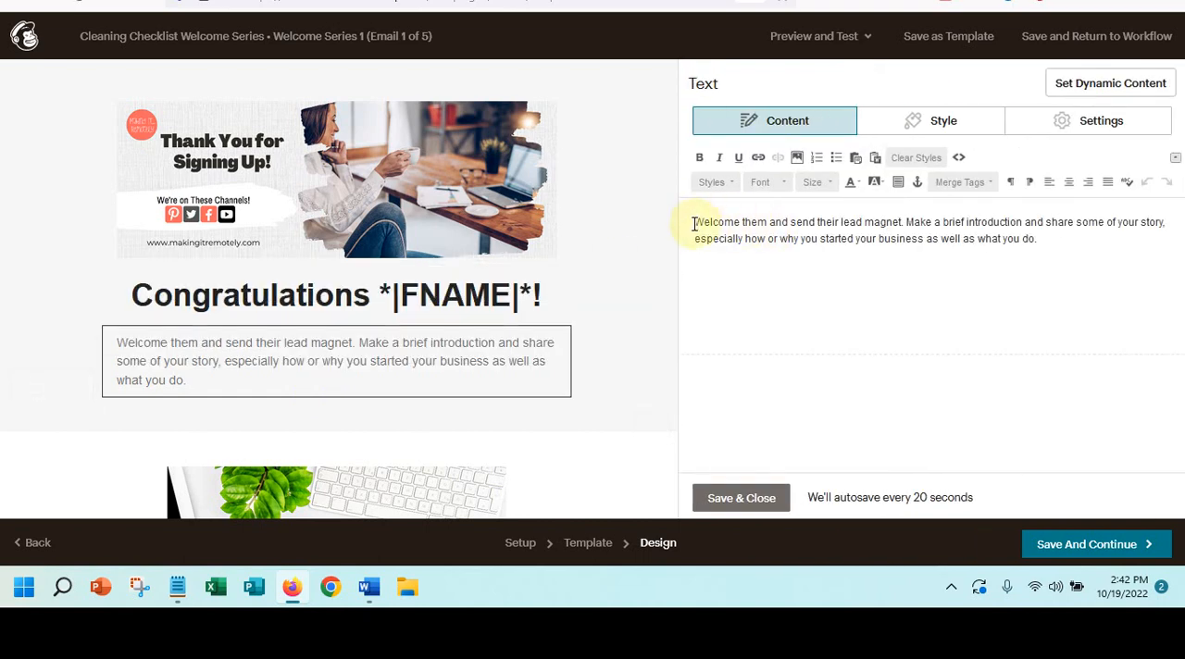
pyautogui.moveTo(689, 224); pyautogui.dragTo(1084, 244)
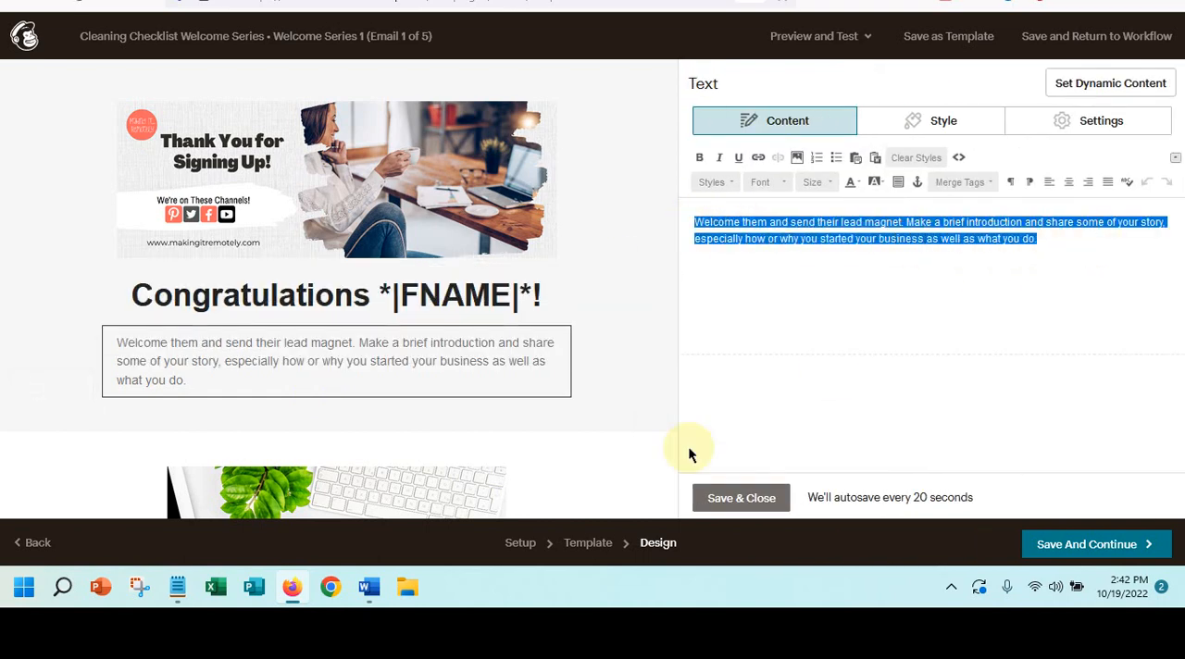
pyautogui.click(369, 587)
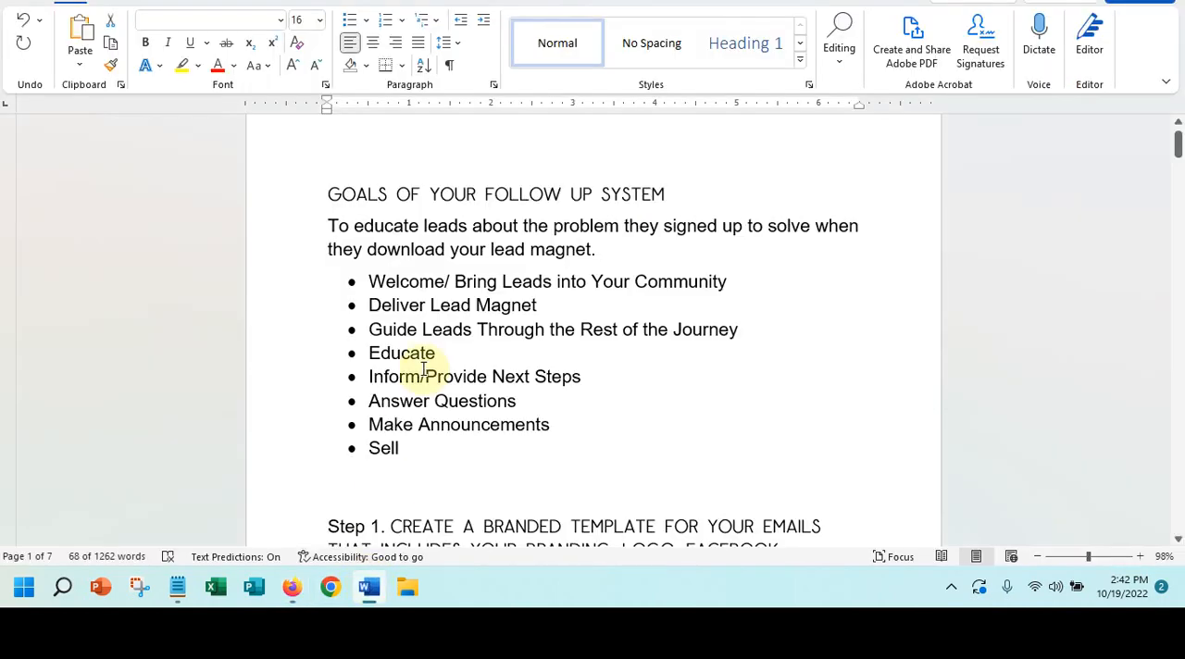
pyautogui.scroll(-1, 414, 367)
pyautogui.scroll(-10, 415, 368)
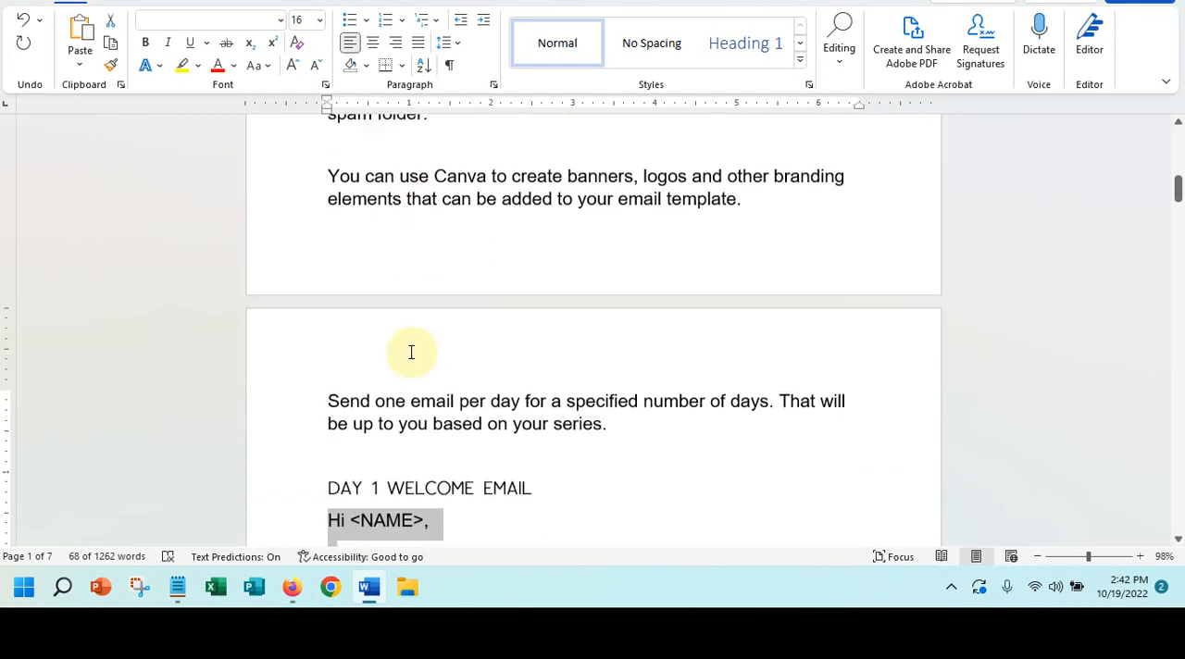
pyautogui.scroll(-3, 412, 359)
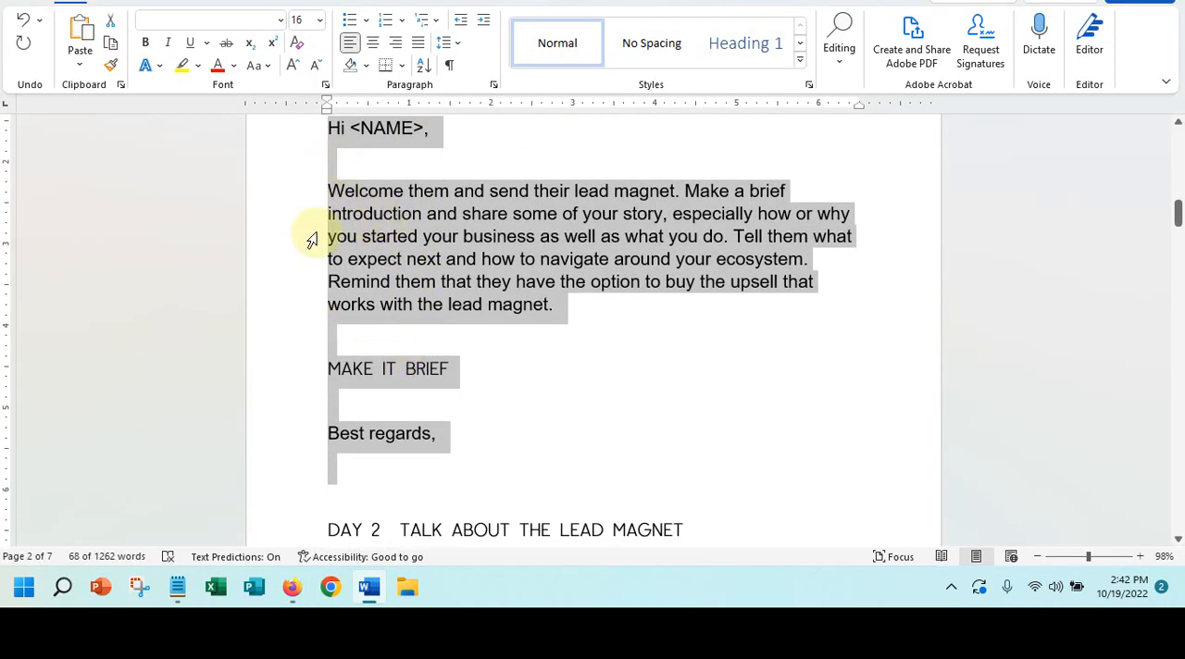
pyautogui.click(330, 128)
pyautogui.moveTo(331, 128); pyautogui.dragTo(497, 431)
pyautogui.rightClick(445, 256)
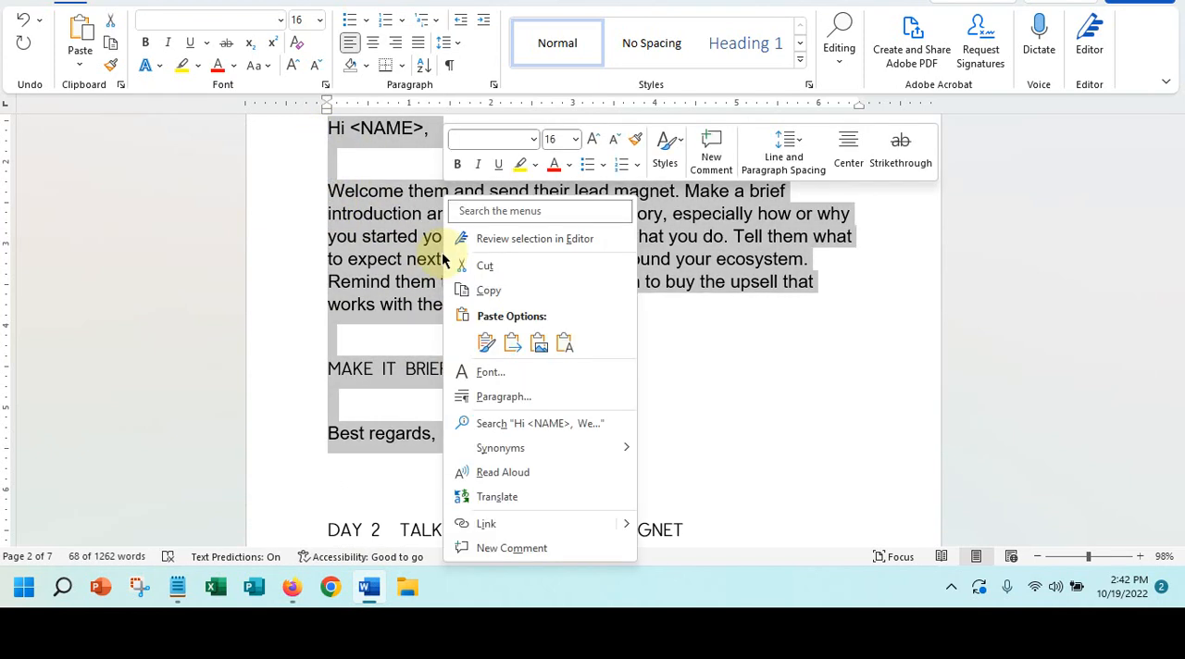
pyautogui.click(488, 291)
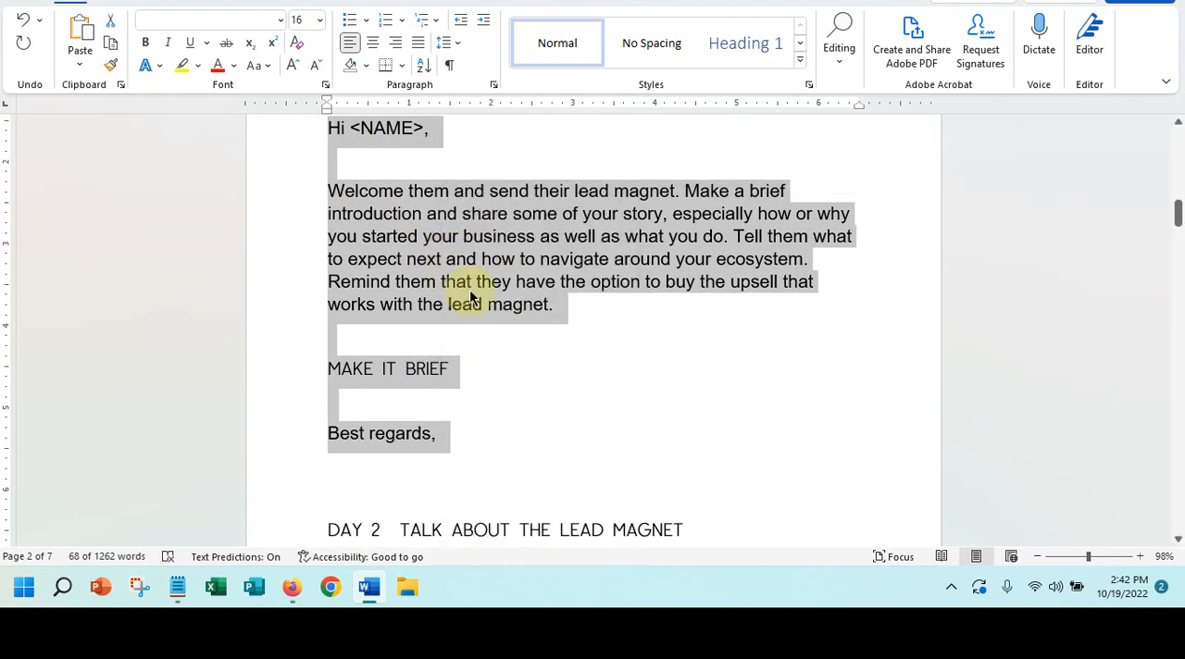
# - Return to the Mailchimp editor and replace the introductory paragraph with the copied Day 1 welcome text, adding a blank line after the greeting
pyautogui.click(291, 587)
pyautogui.moveTo(690, 222); pyautogui.dragTo(1182, 248)
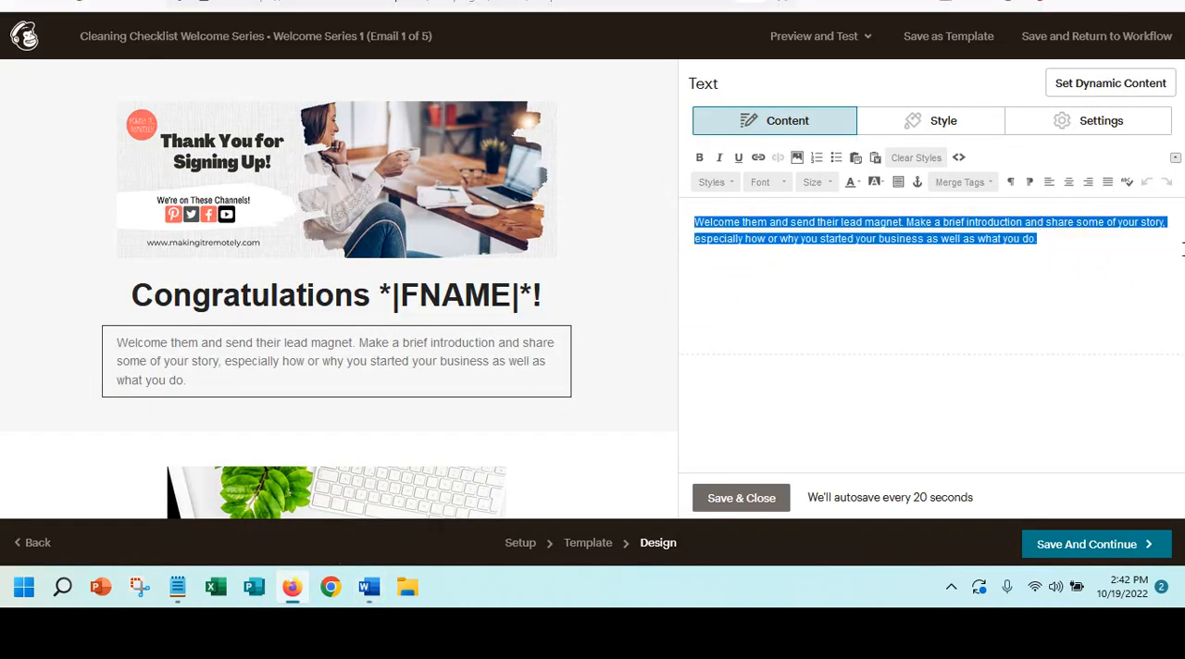
pyautogui.hotkey('ctrl', 'v')
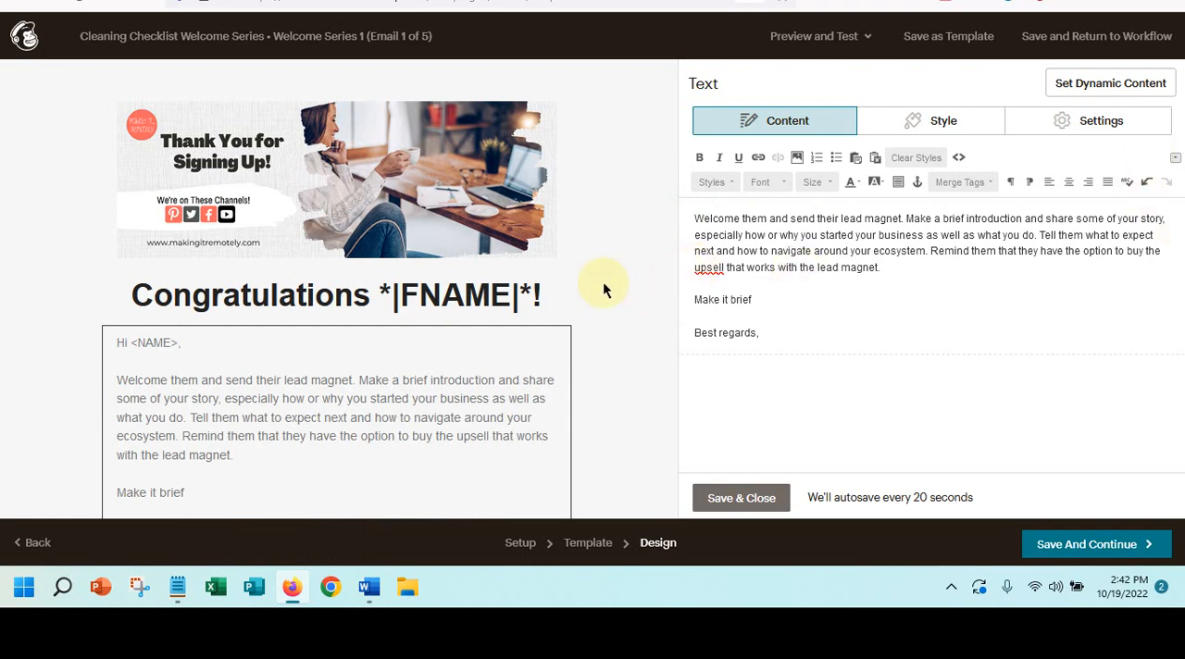
pyautogui.click(693, 217)
pyautogui.press('Return')
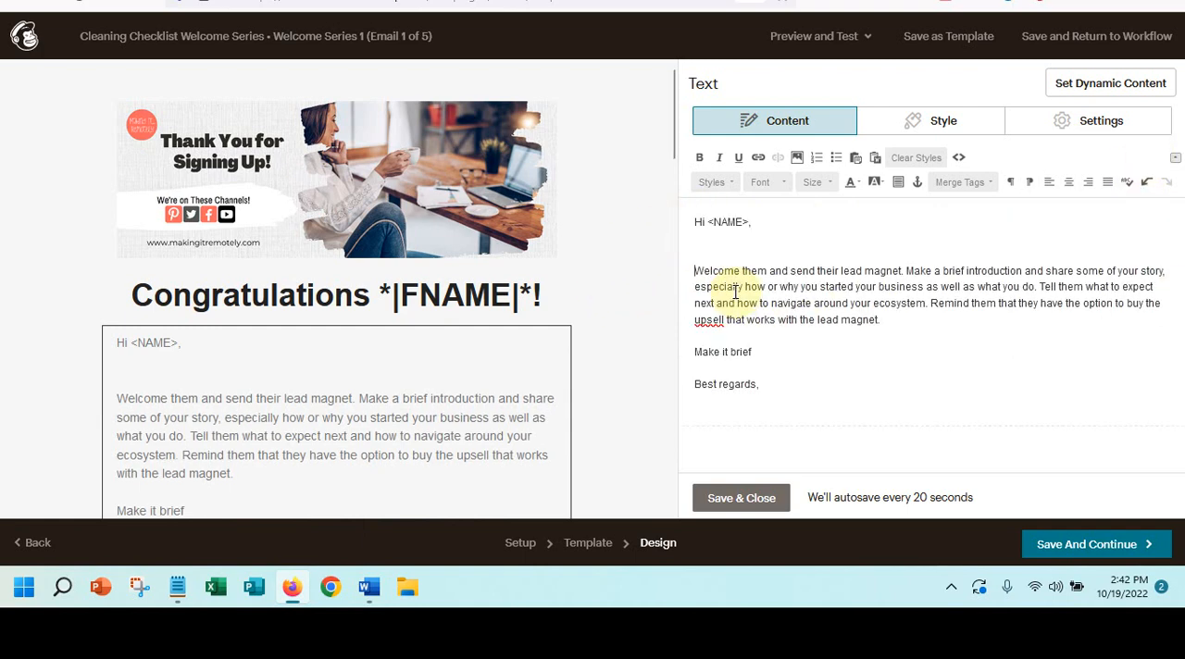
pyautogui.click(709, 223)
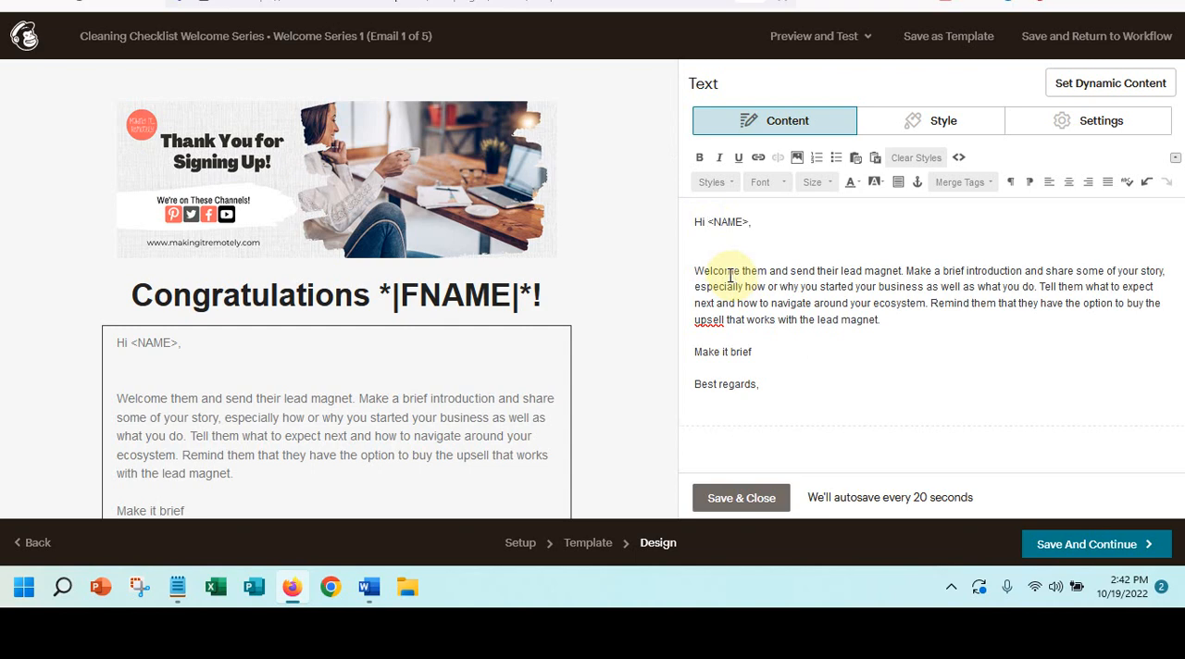
# - Remove the First Name merge tag and its preceding space from the heading so it reads "Congratulations!", and save the block
pyautogui.click(470, 287)
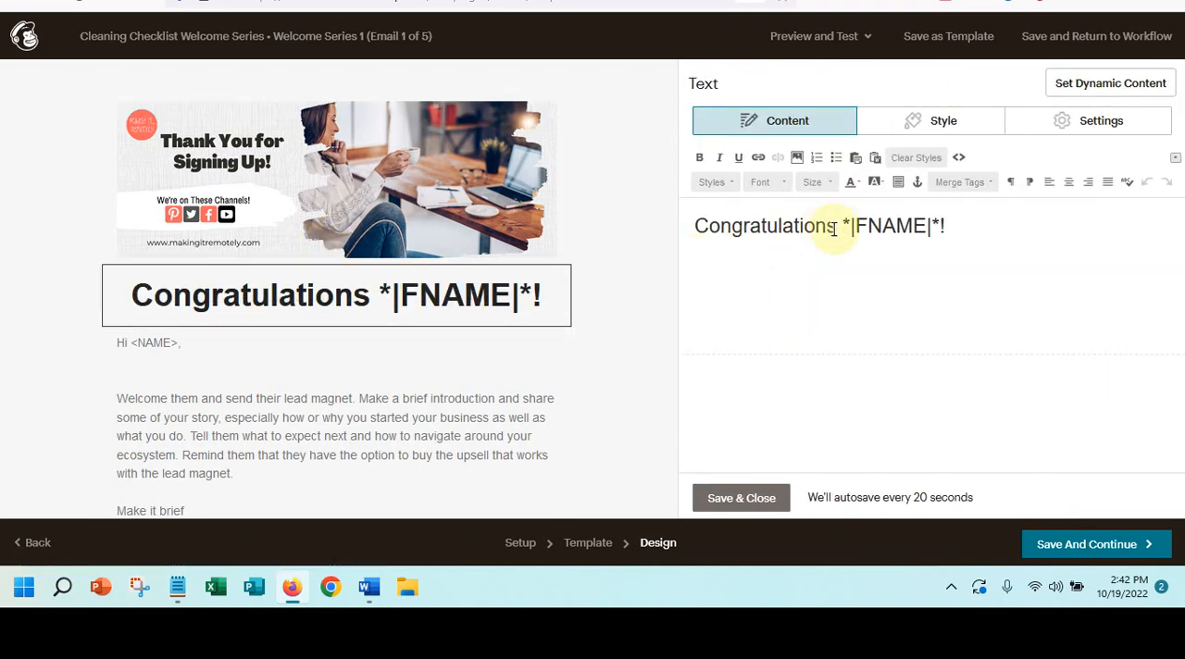
pyautogui.click(836, 227)
pyautogui.press('Delete')
pyautogui.press('Delete')
pyautogui.press('Delete')
pyautogui.press('Delete')
pyautogui.press('Delete')
pyautogui.press('Delete')
pyautogui.press('Delete')
pyautogui.press('Delete')
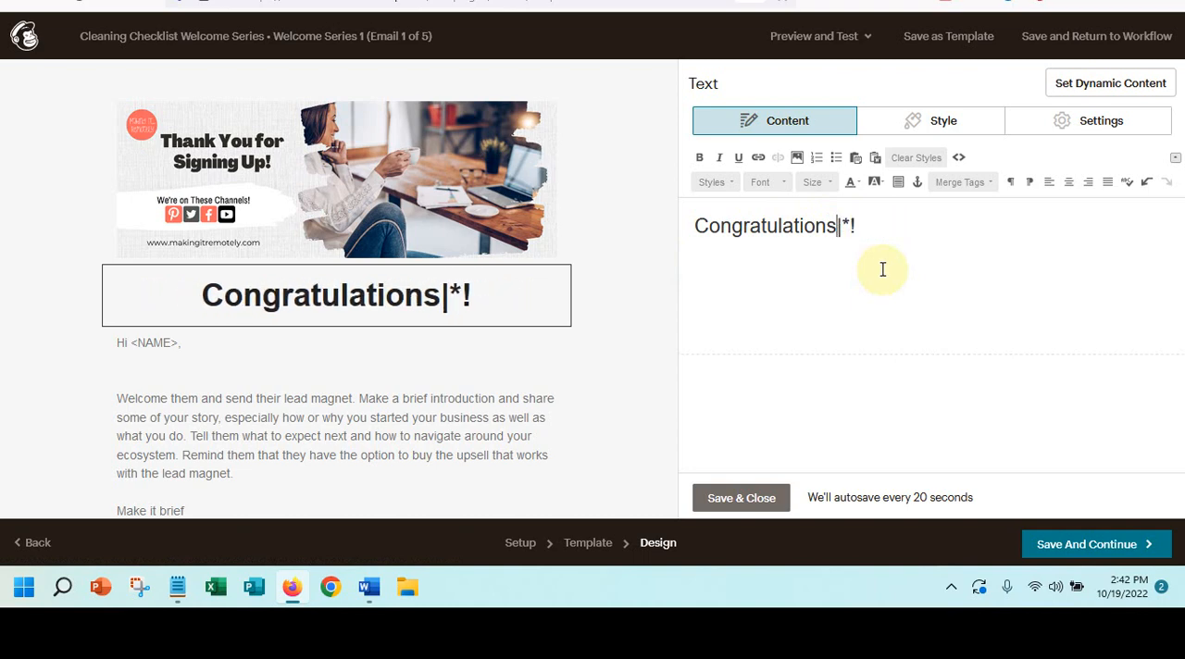
pyautogui.press('Delete')
pyautogui.press('Delete')
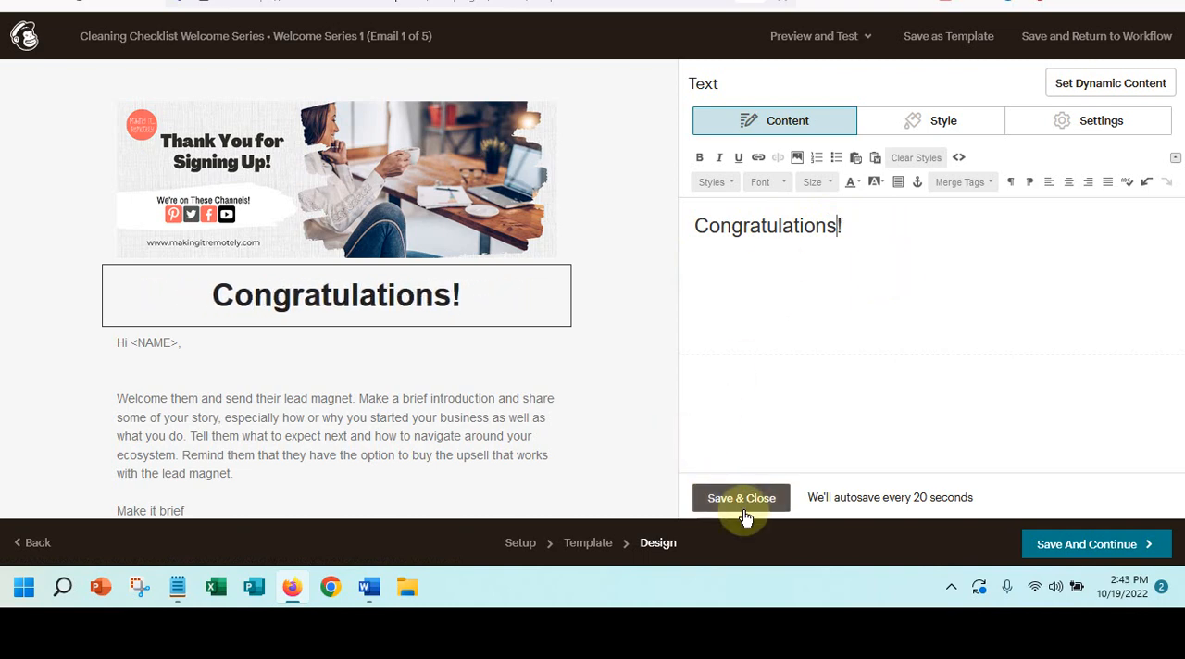
pyautogui.click(744, 511)
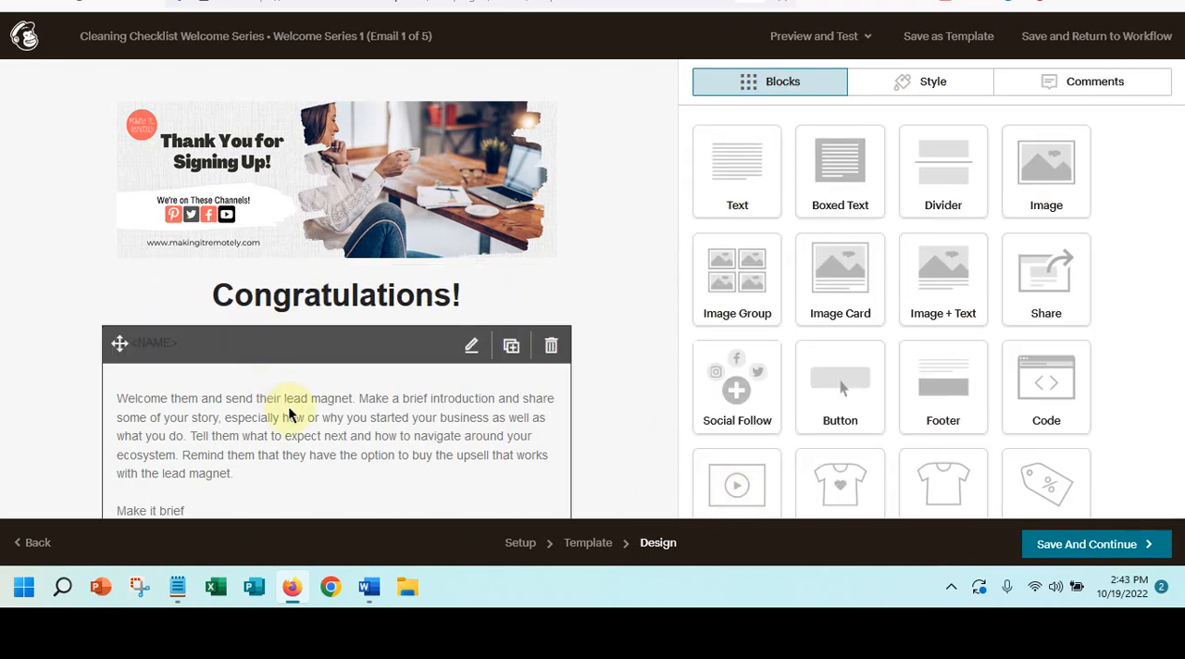
# - In the introductory block, remove the extra blank line under the greeting, sign with the sender's full name below "Best regards,", and save
pyautogui.click(290, 416)
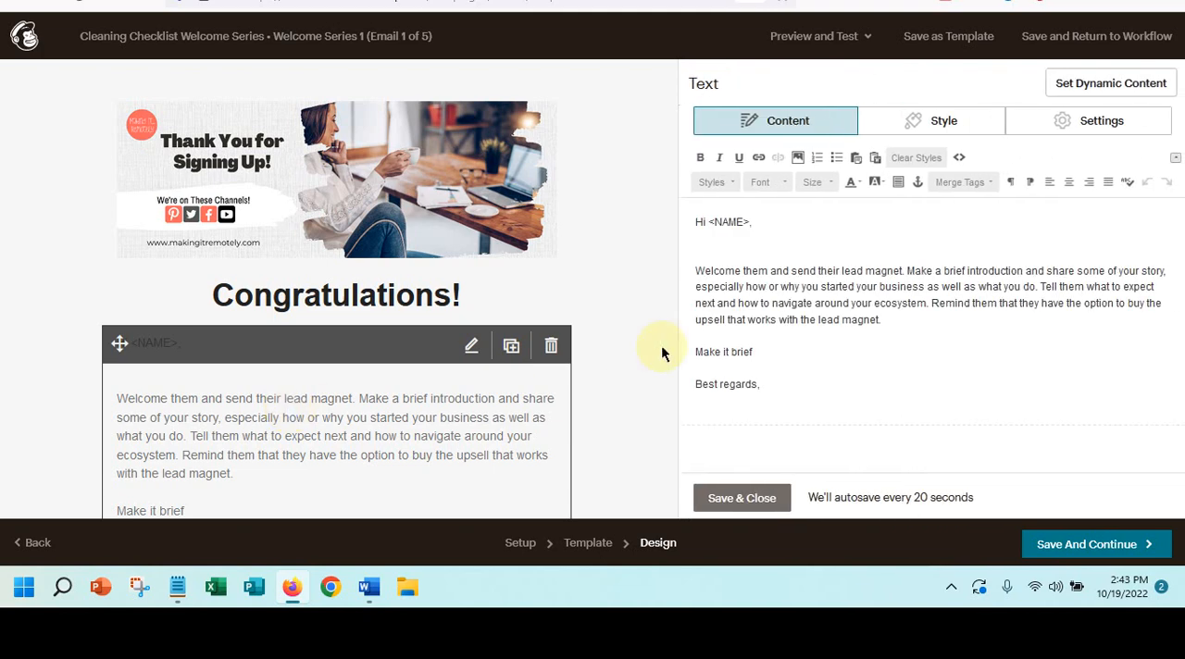
pyautogui.click(706, 255)
pyautogui.press('Delete')
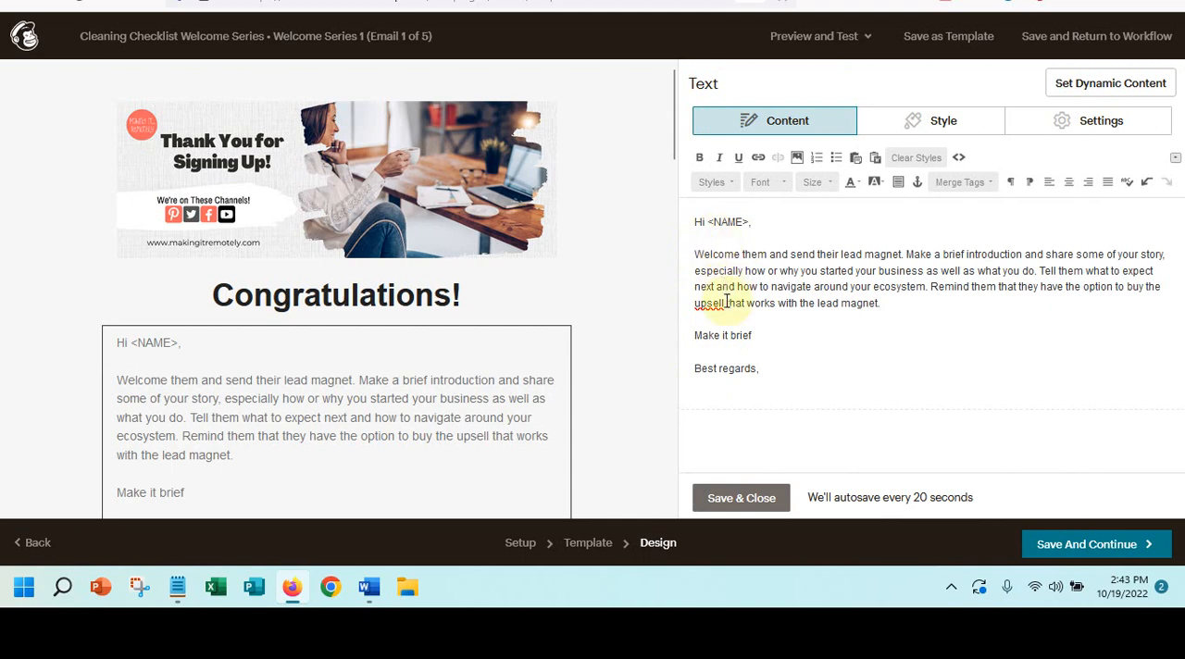
pyautogui.click(800, 402)
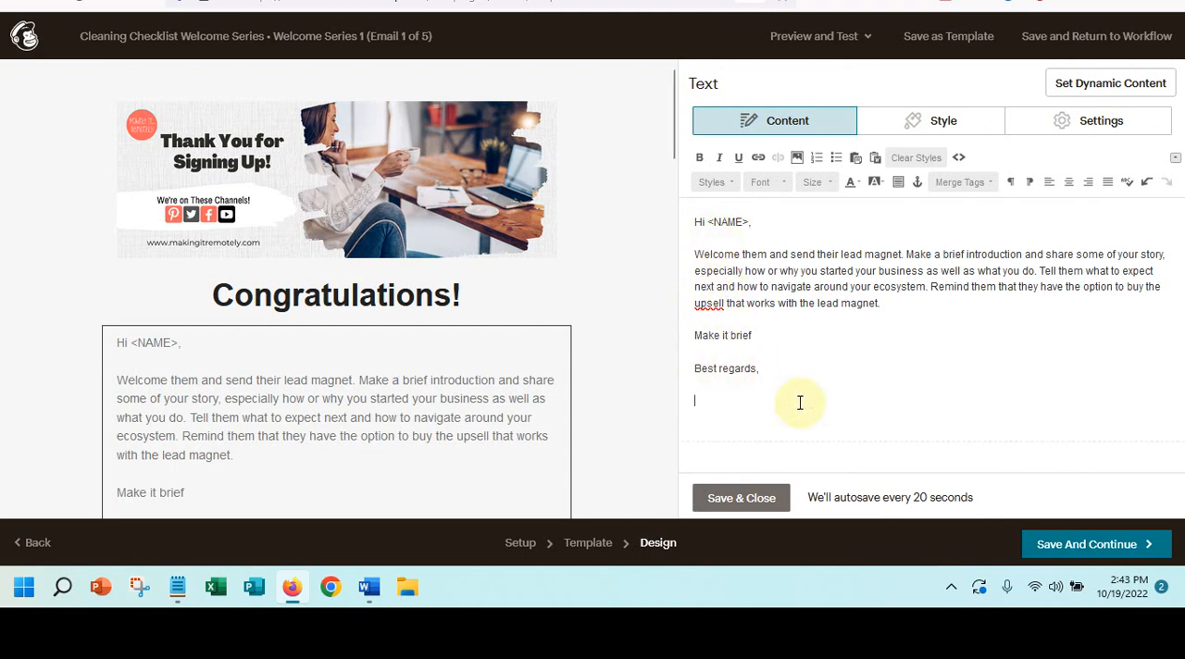
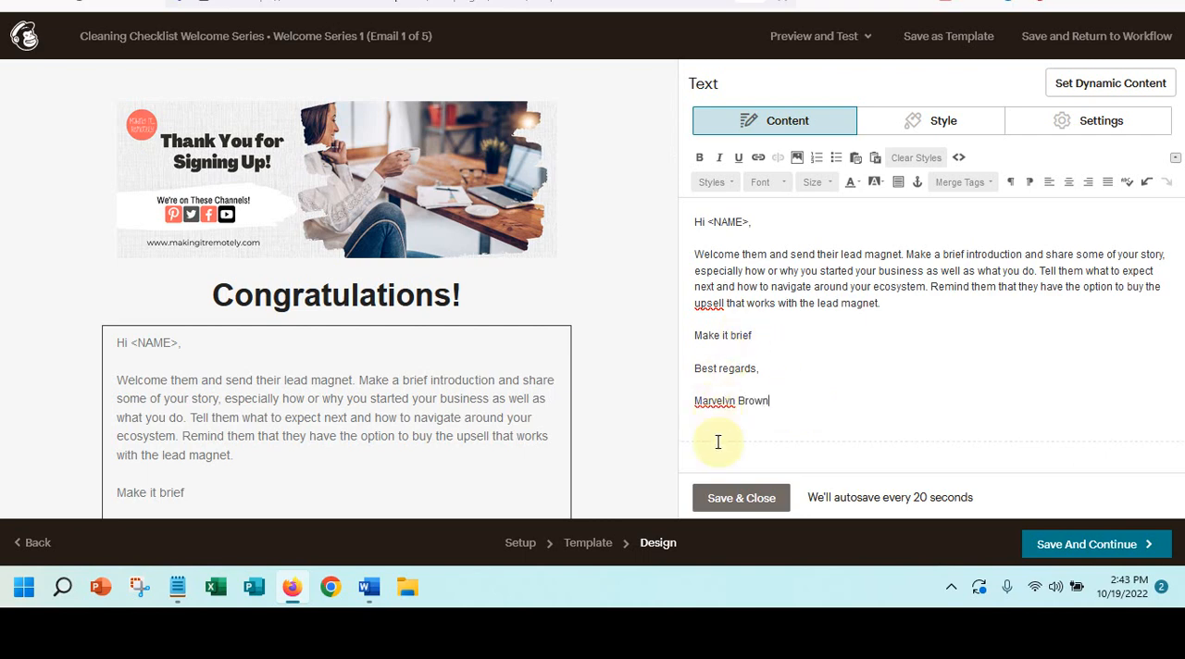
pyautogui.click(740, 497)
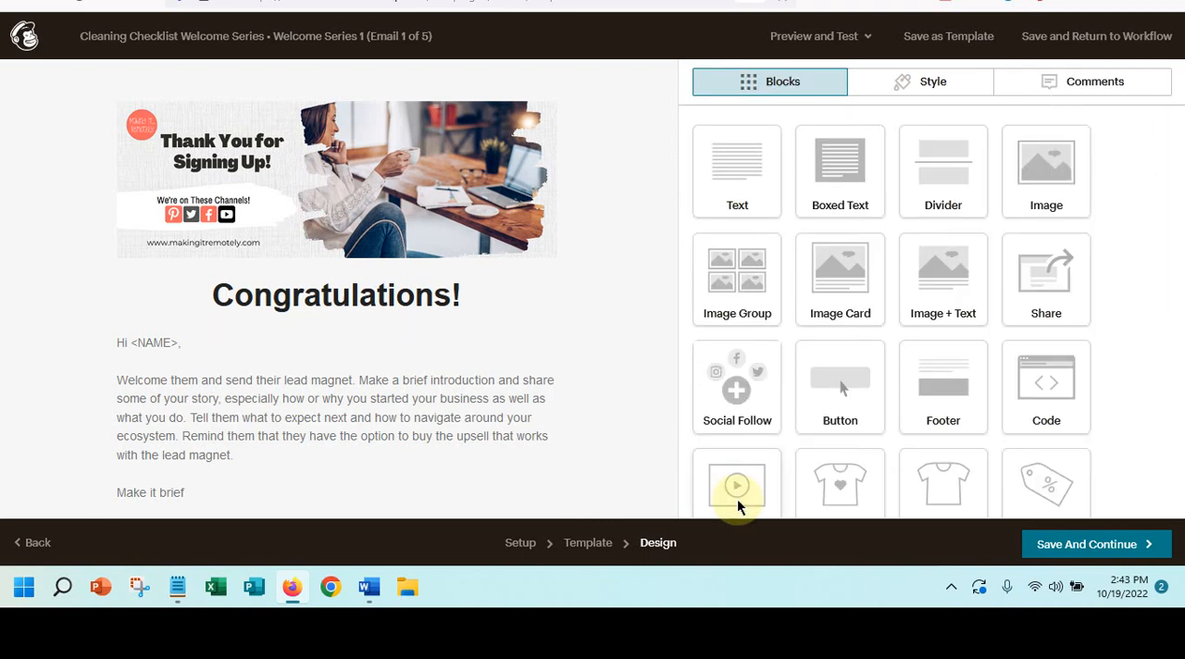
# - Replace the "Day 1 Welcome email" heading below the lead magnet download button with "Ultimate House Cleaning Solution"
pyautogui.scroll(-5, 298, 417)
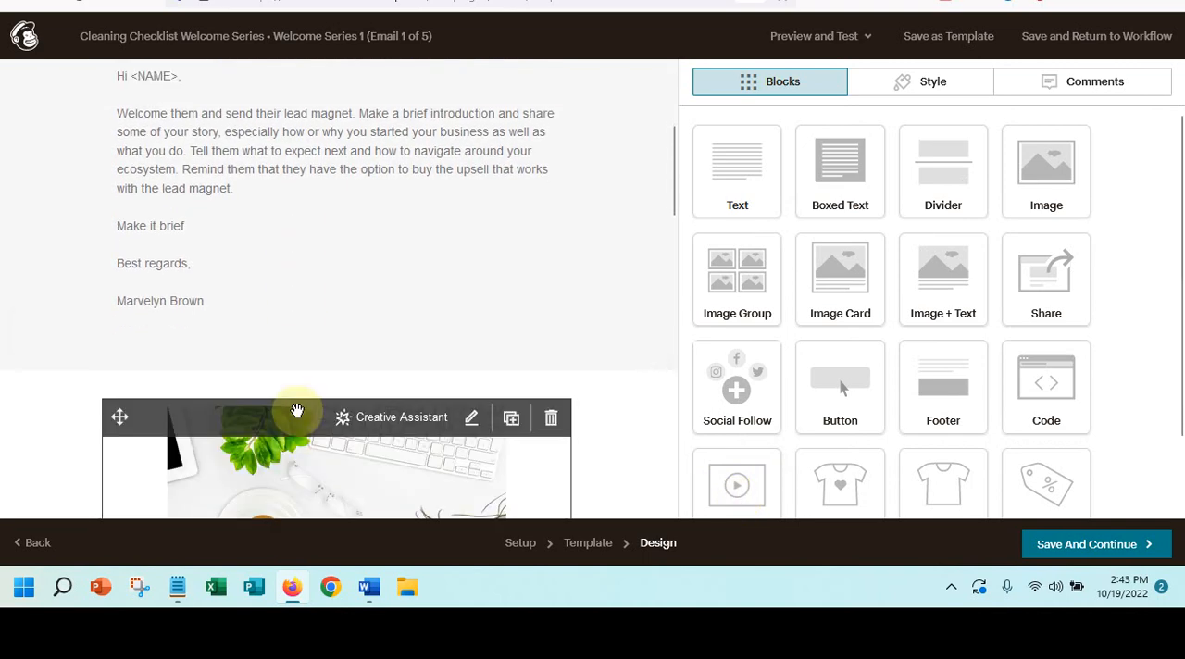
pyautogui.scroll(-2, 298, 418)
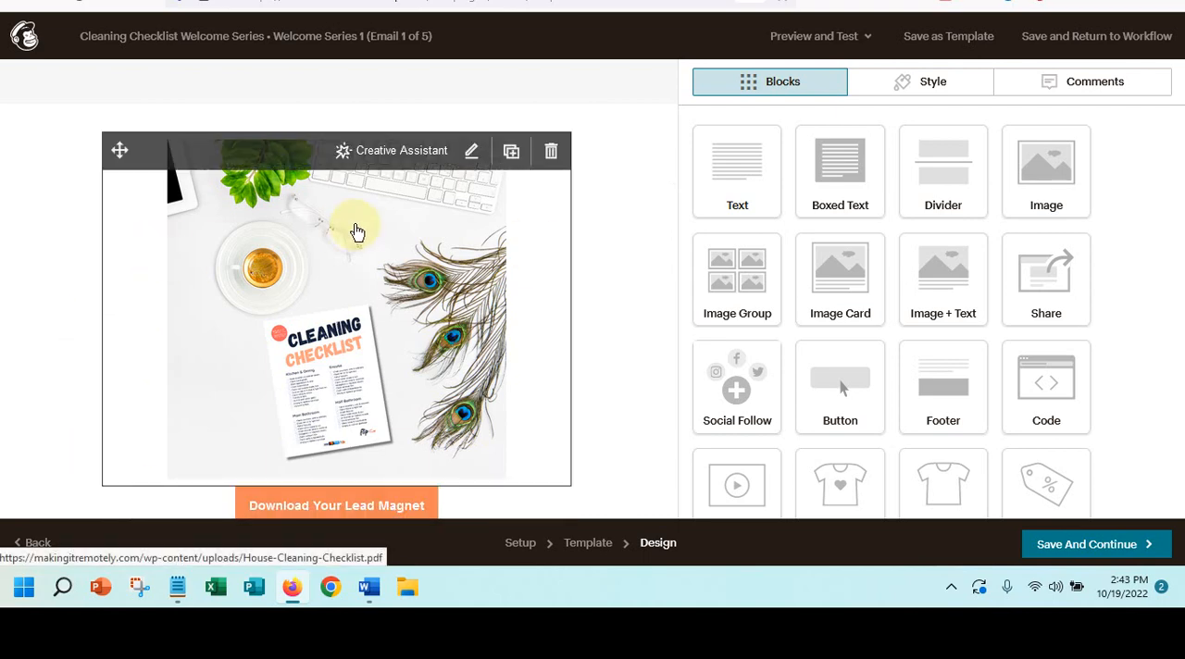
pyautogui.scroll(-3, 355, 231)
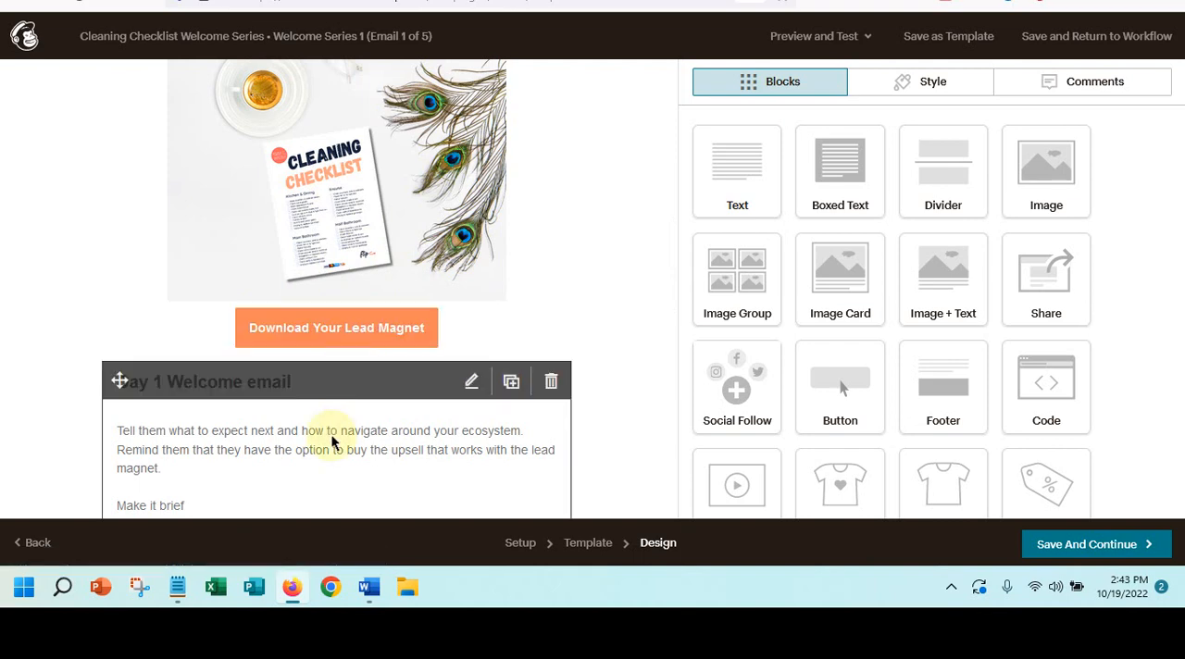
pyautogui.click(301, 427)
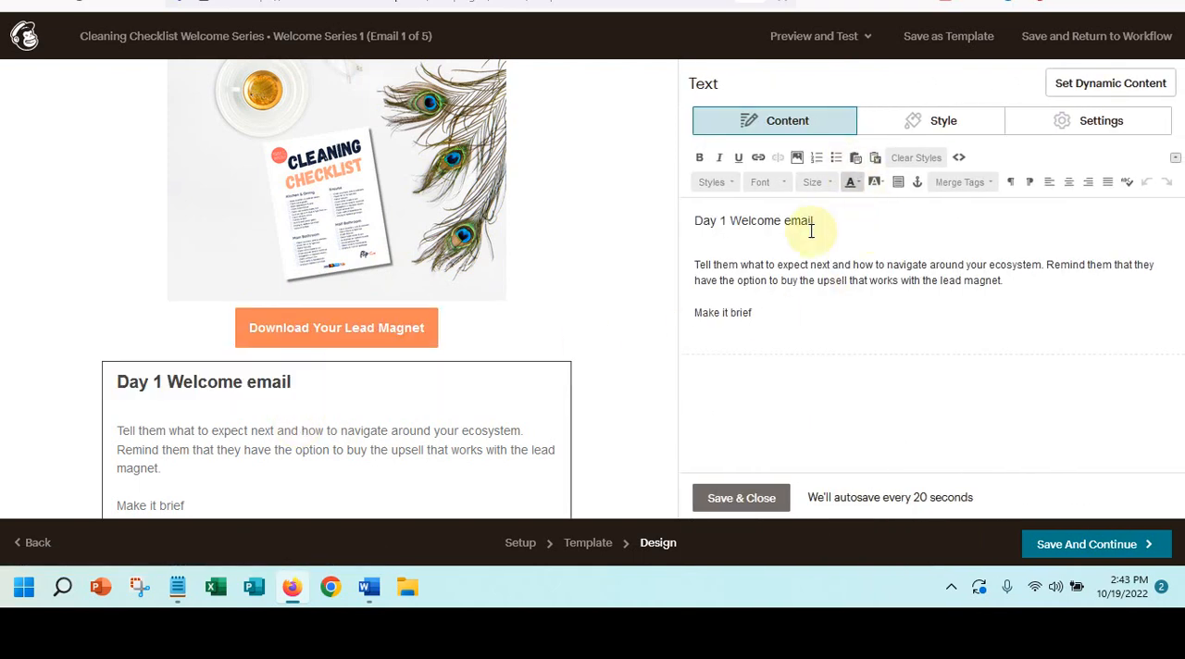
pyautogui.moveTo(818, 221); pyautogui.dragTo(673, 223)
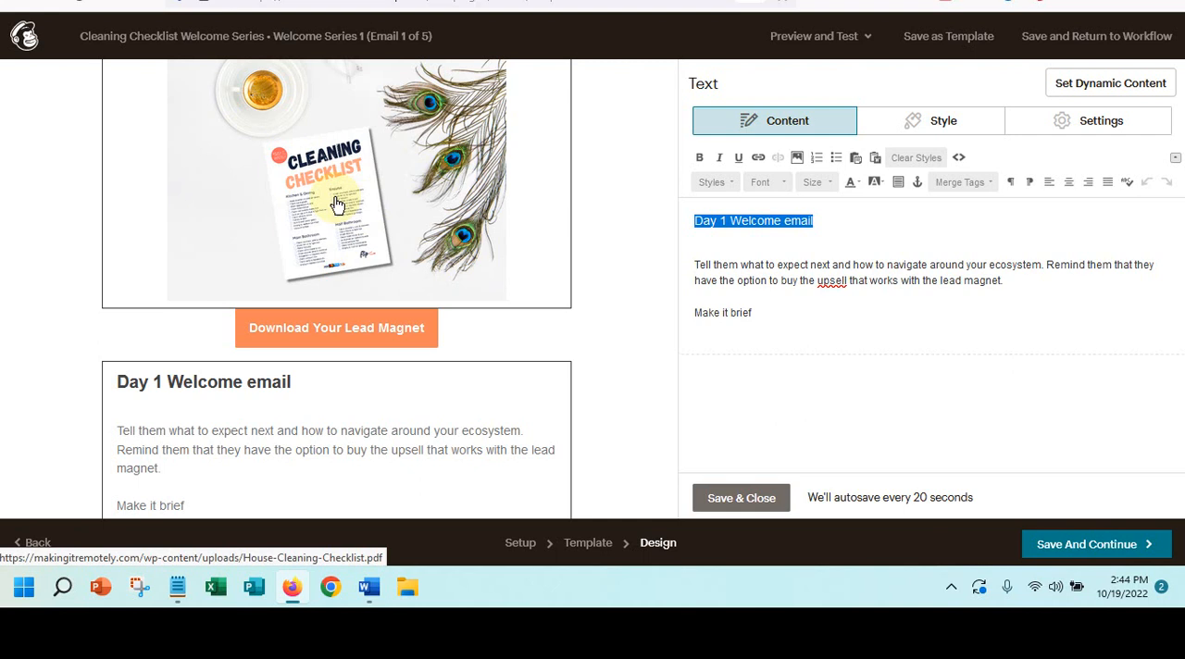
pyautogui.write('U')
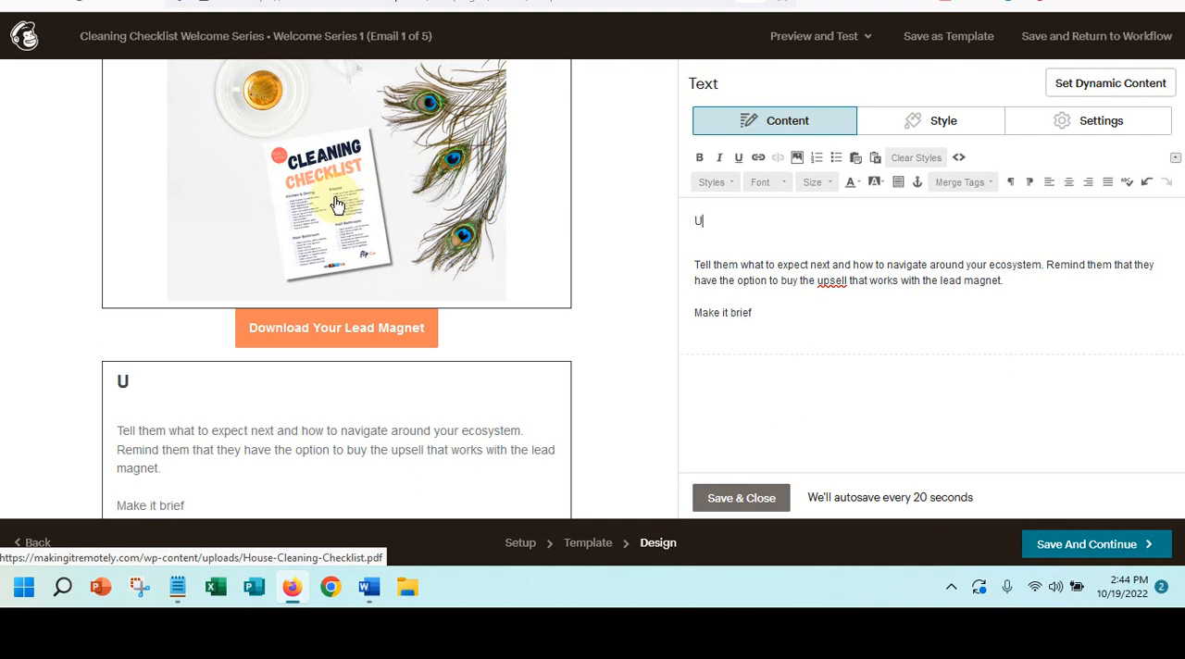
pyautogui.write('ltimate')
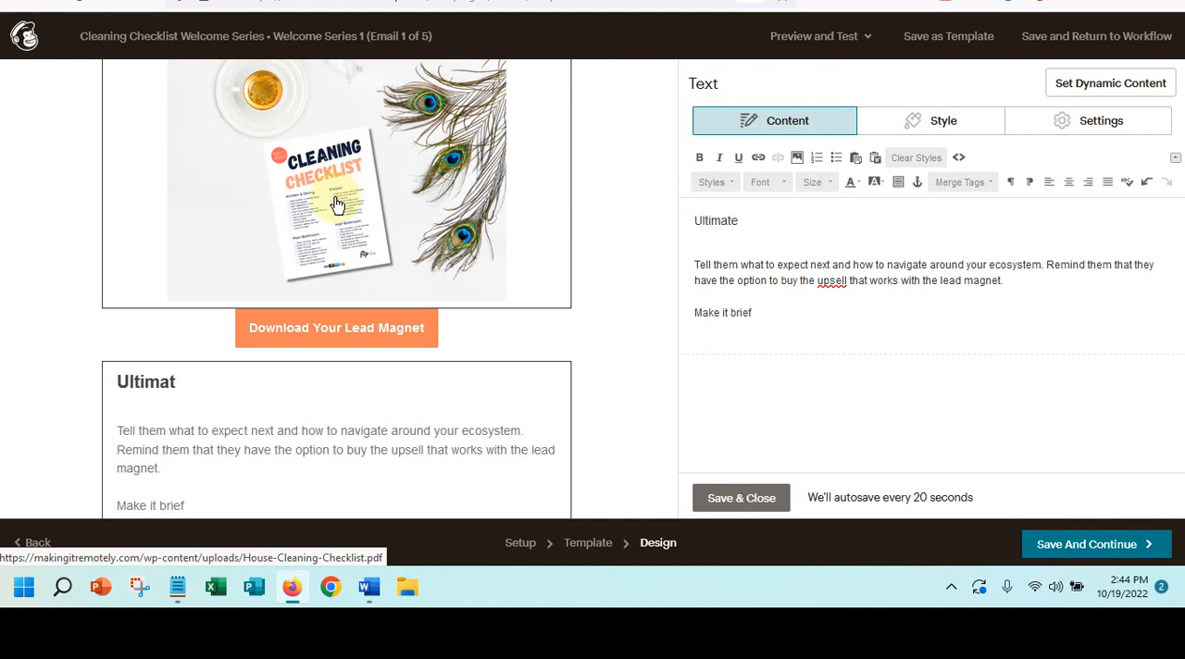
pyautogui.write(' House Cle')
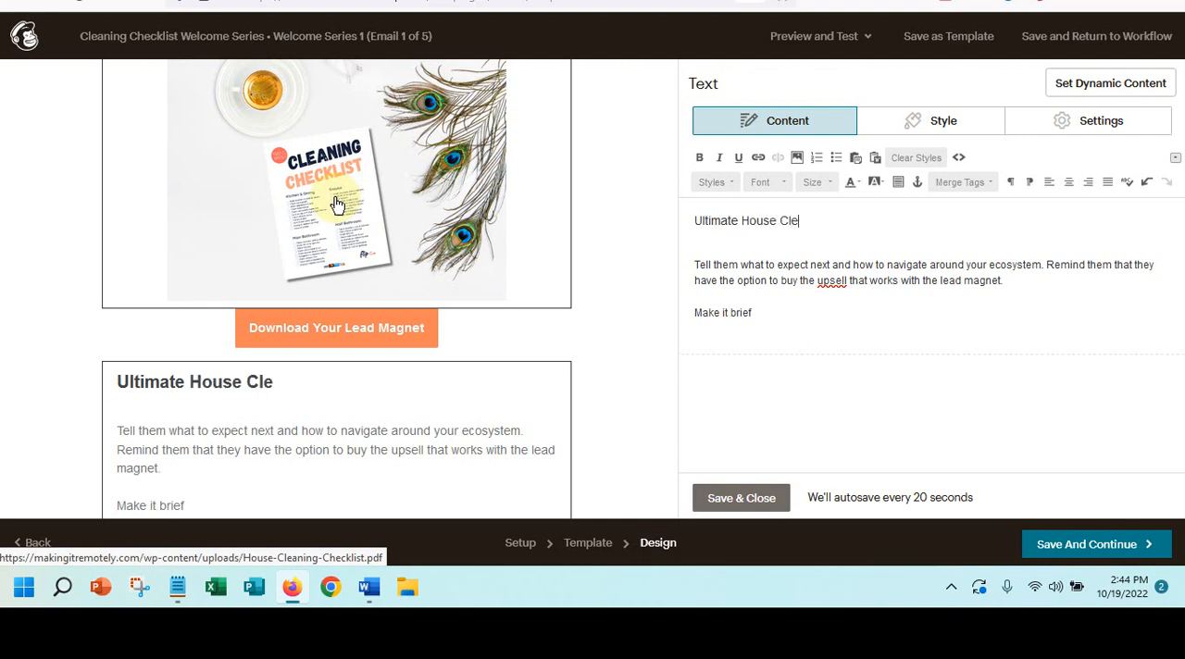
pyautogui.write('aning Solution')
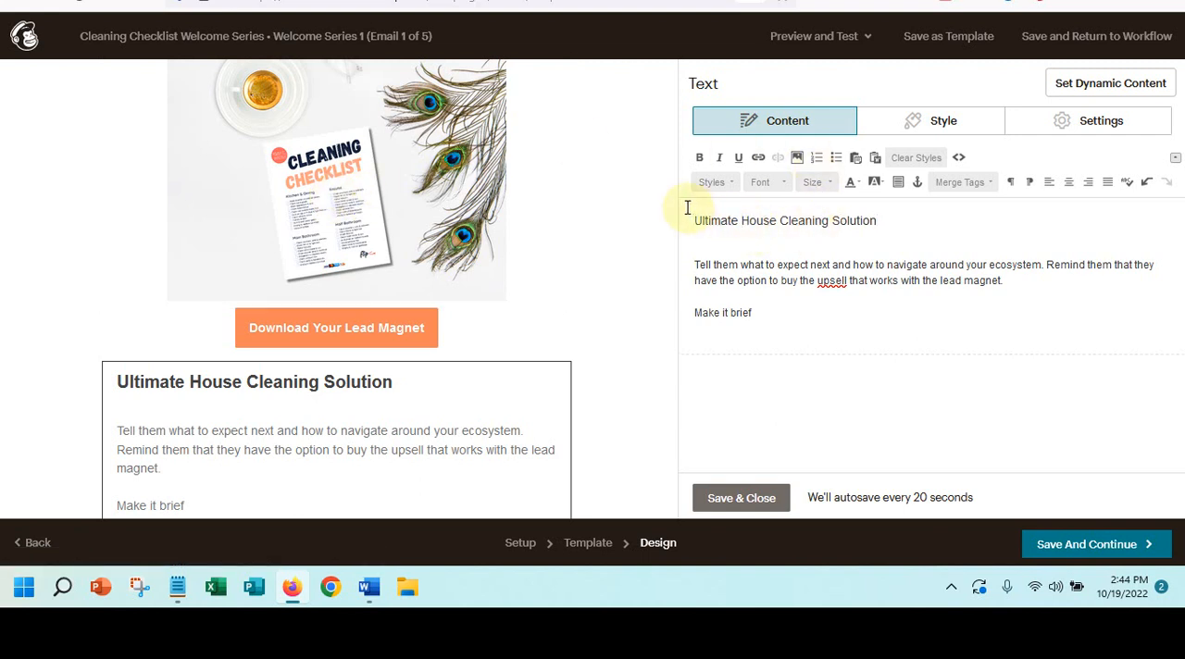
# - Insert "Eco Friendly" after "Ultimate" in the heading and replace "Solution" with "Packet"
pyautogui.write('Eco Frie')
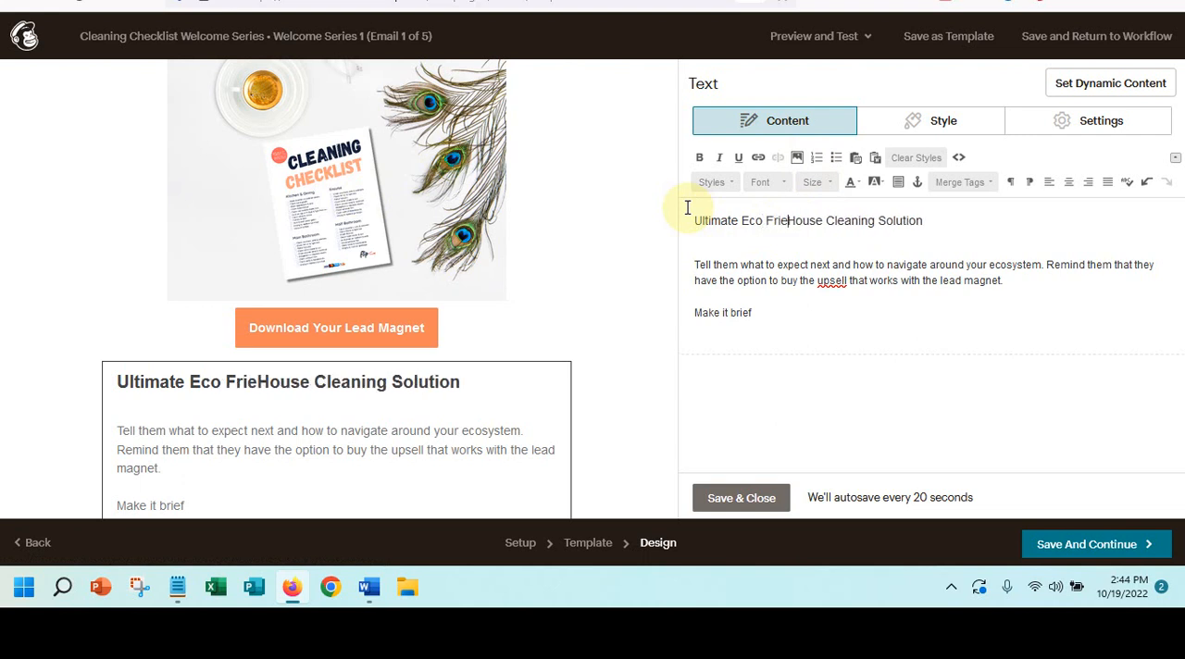
pyautogui.write('ndly')
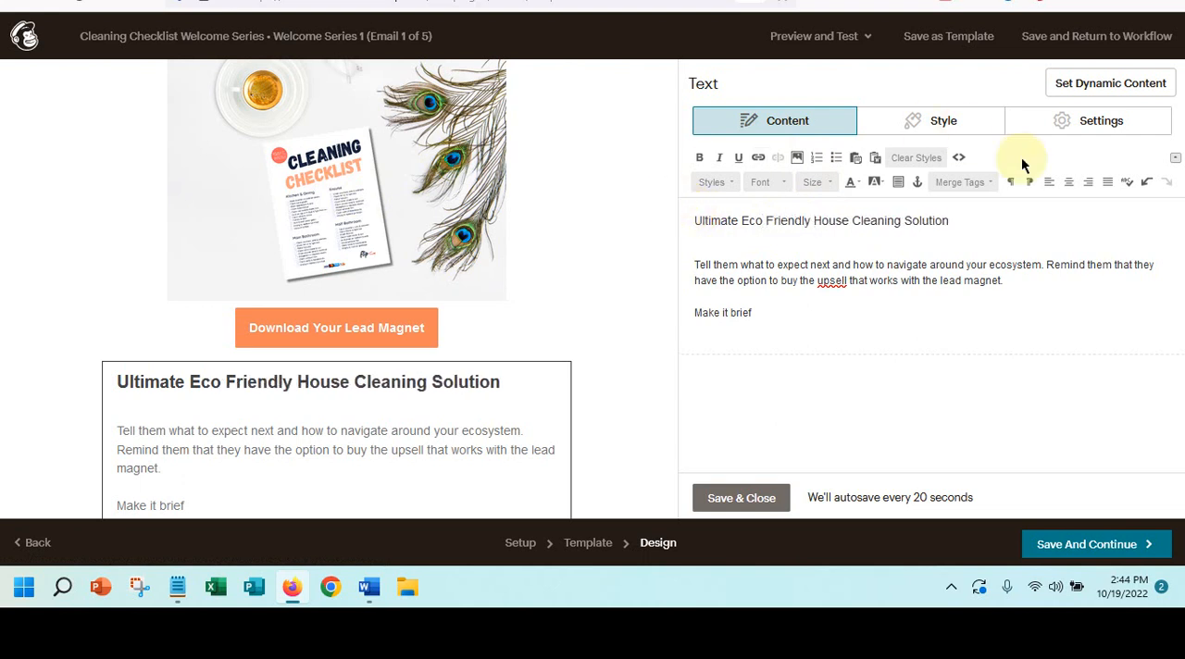
pyautogui.moveTo(903, 220); pyautogui.dragTo(994, 217)
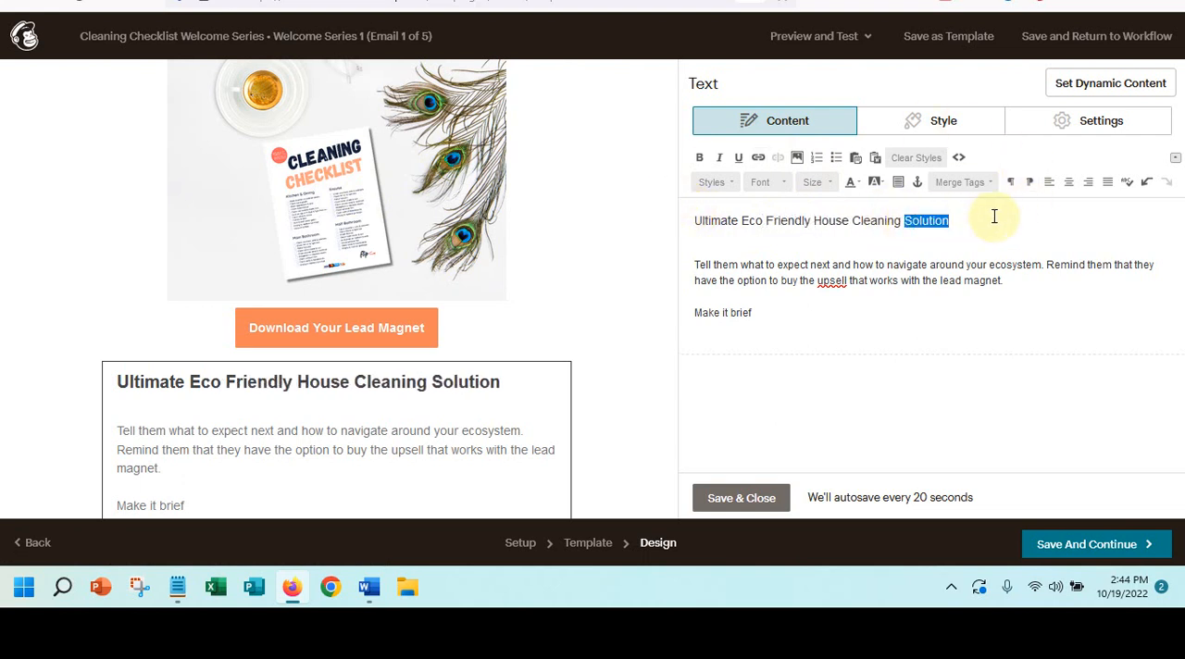
pyautogui.write('Packet')
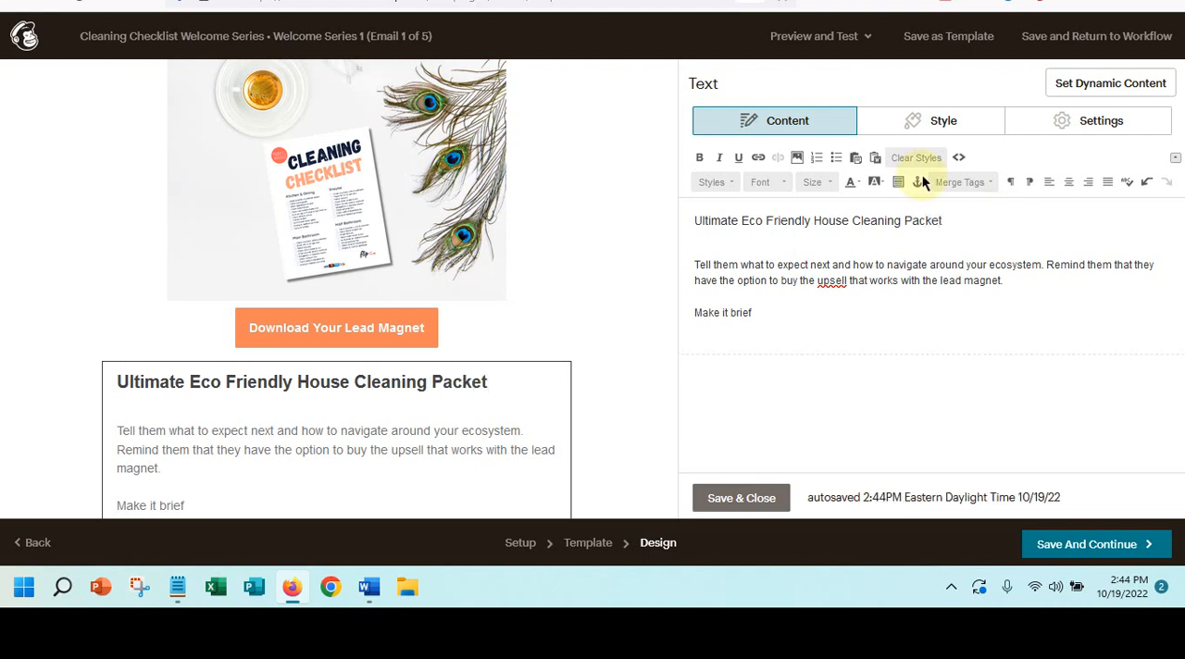
# - Delete the "Make it brief" line from the text block under the "Ultimate Eco Friendly House Cleaning Packet" heading
pyautogui.click(737, 220)
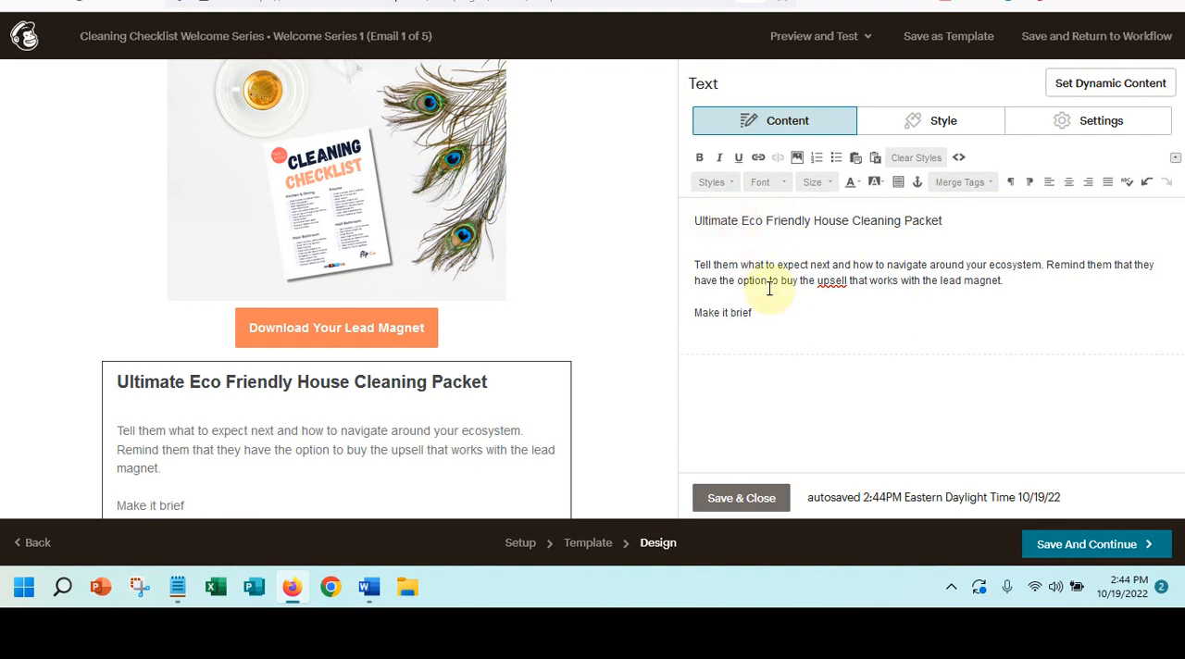
pyautogui.moveTo(691, 220); pyautogui.dragTo(981, 217)
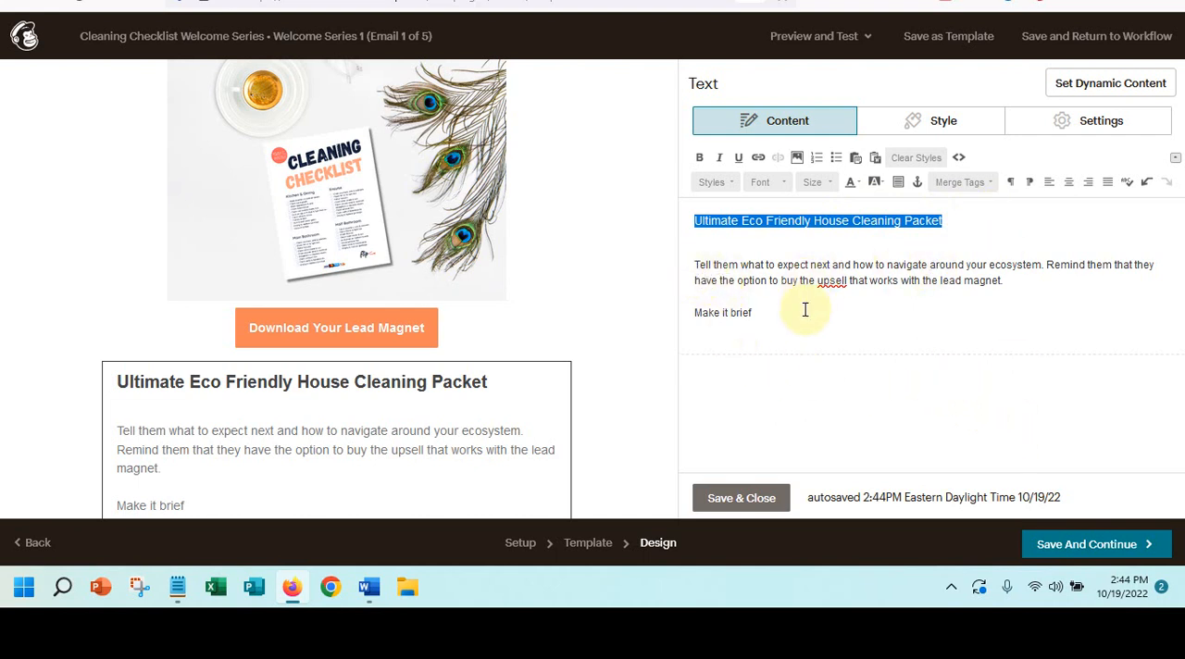
pyautogui.moveTo(757, 317); pyautogui.dragTo(671, 309)
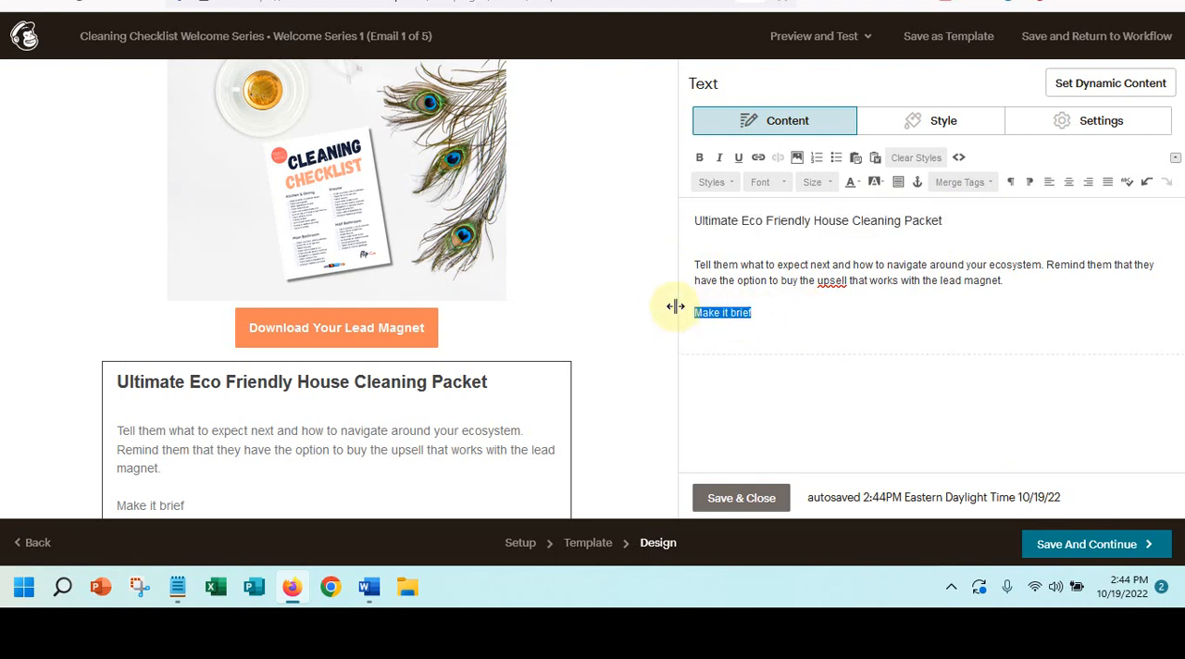
pyautogui.press('BackSpace')
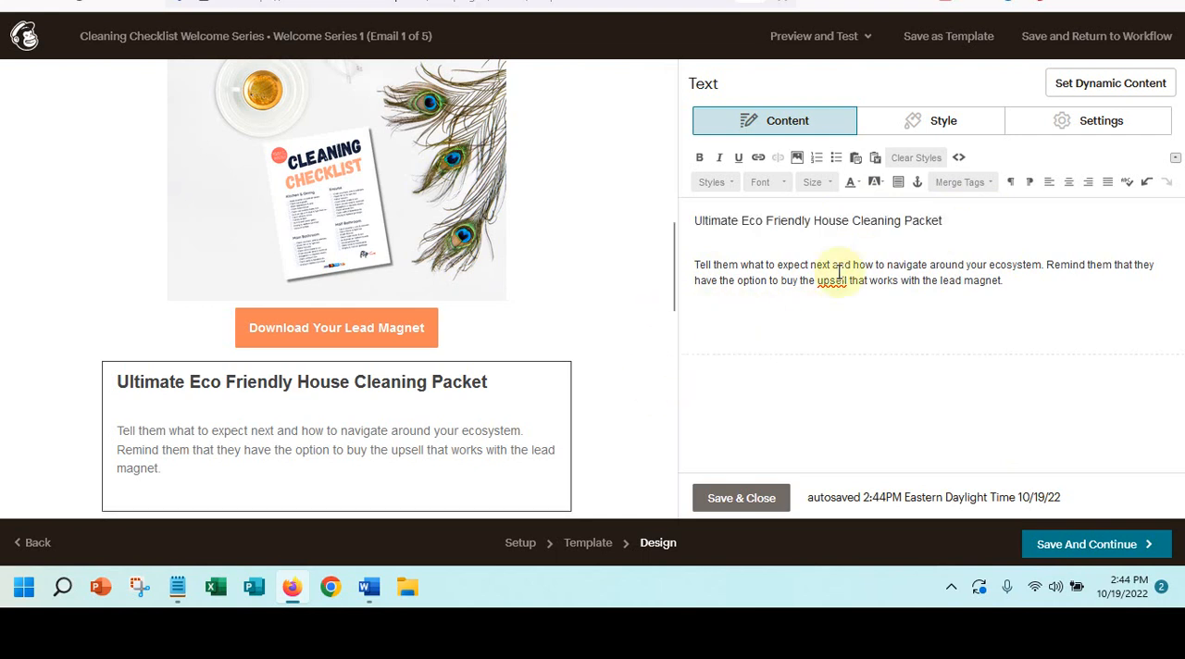
# - Examine the upsell worksheet image and its Buy Now button, comparing them with the lead magnet section above
pyautogui.scroll(-2, 470, 334)
pyautogui.scroll(-2, 361, 441)
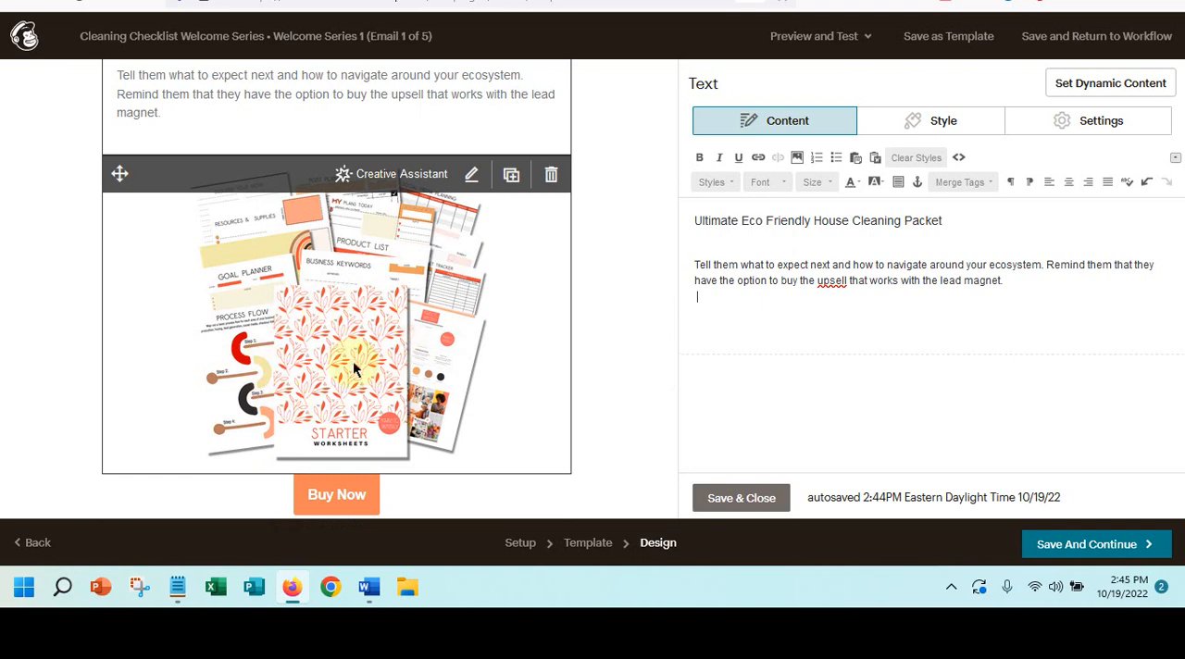
pyautogui.click(739, 281)
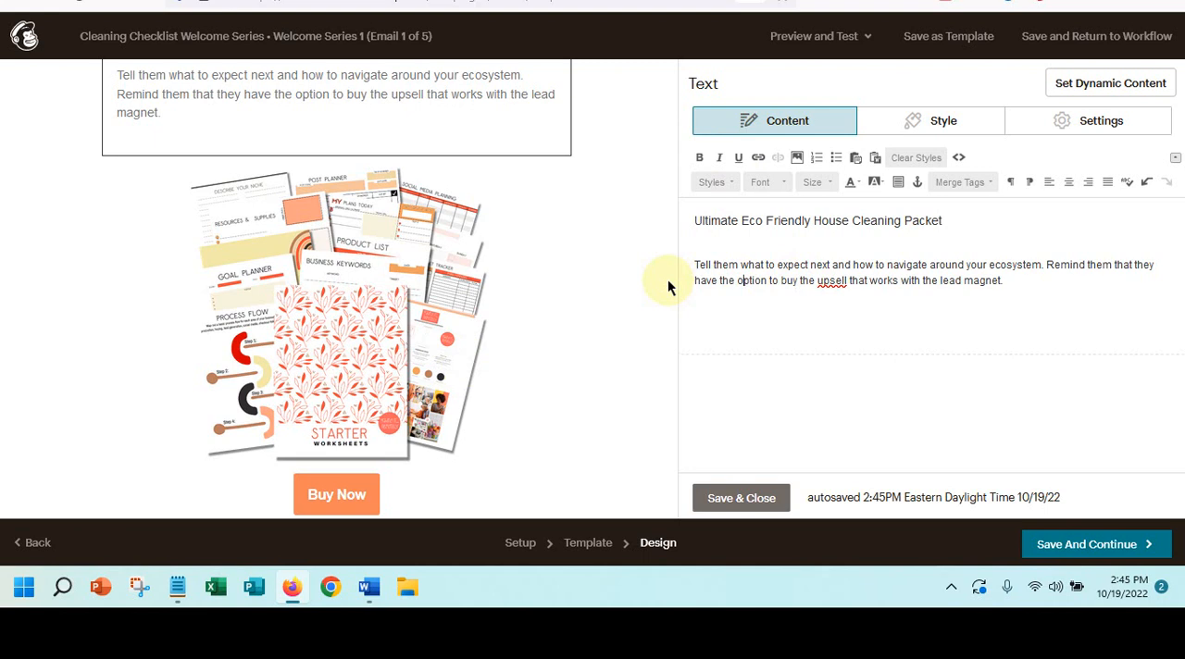
pyautogui.moveTo(364, 317)
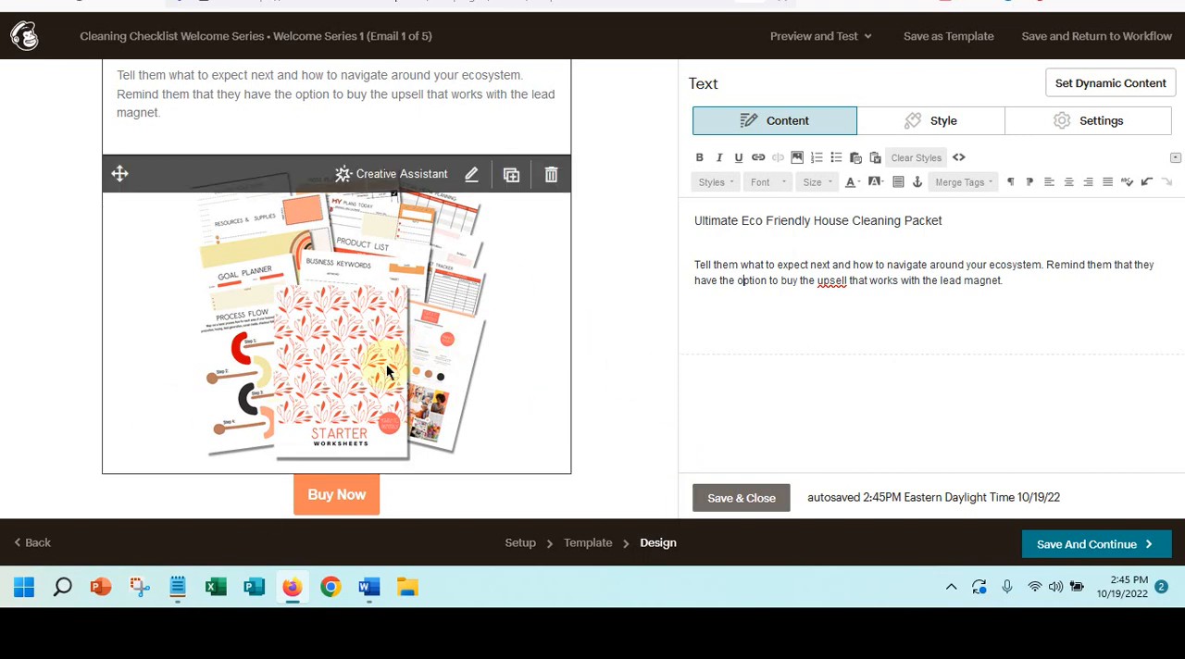
pyautogui.scroll(5, 387, 370)
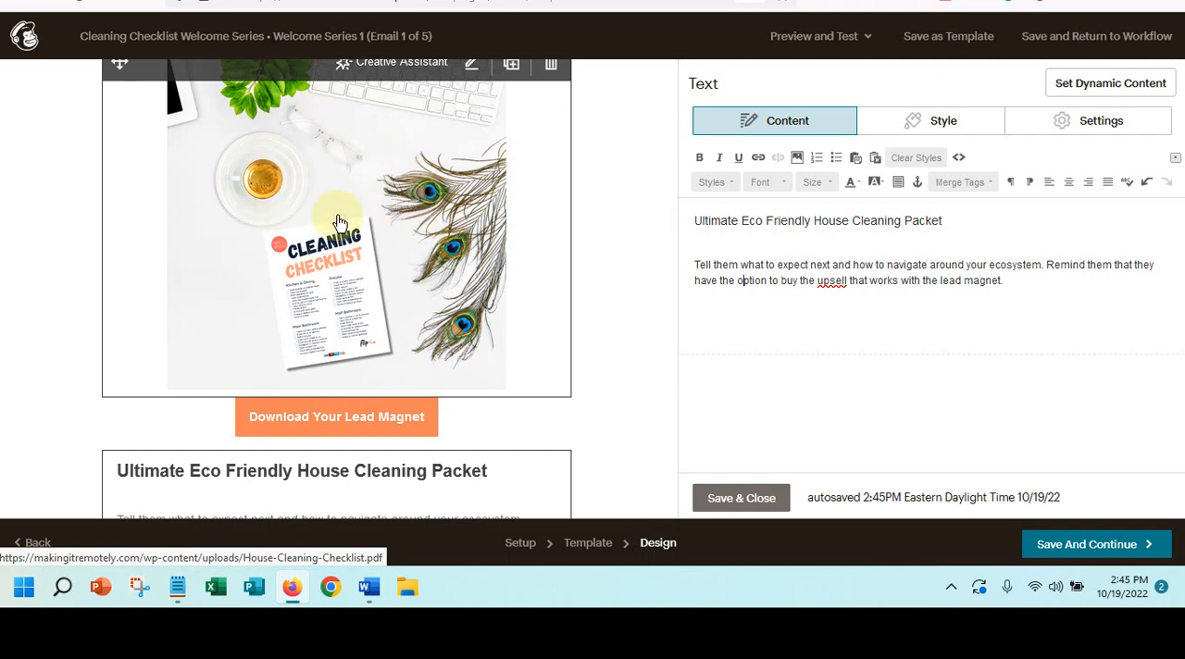
pyautogui.scroll(-5, 339, 222)
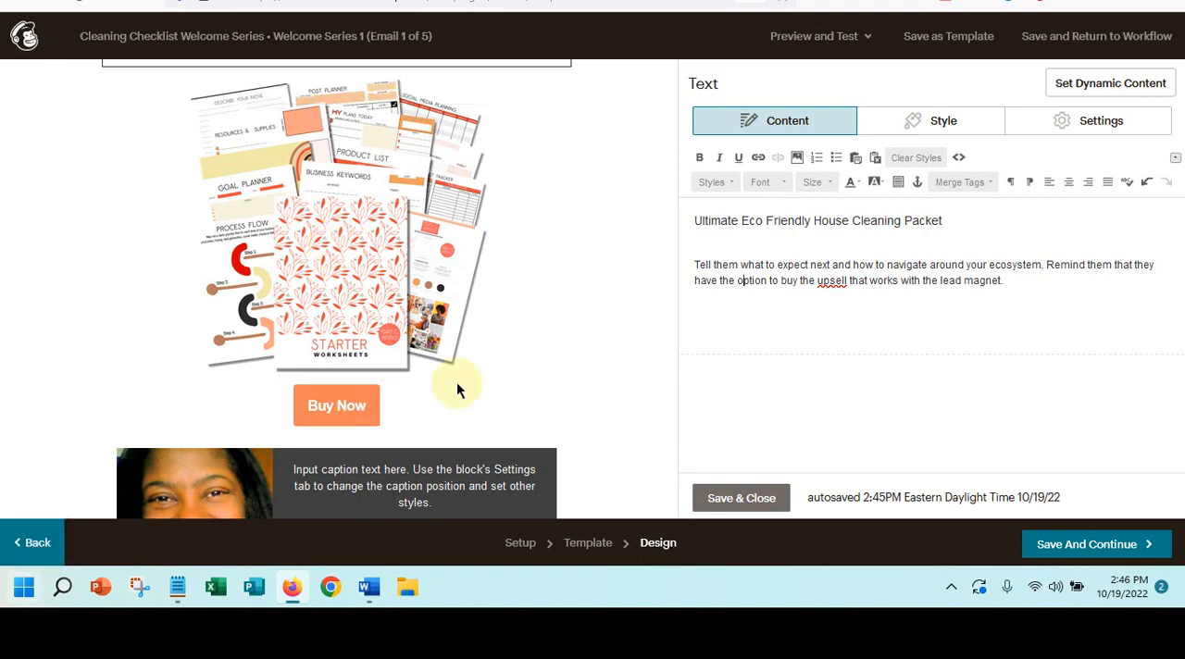
# - Add a "BIO Section" line above the caption text in the portrait image card below the Buy Now button
pyautogui.scroll(3, 343, 453)
pyautogui.scroll(2, 374, 440)
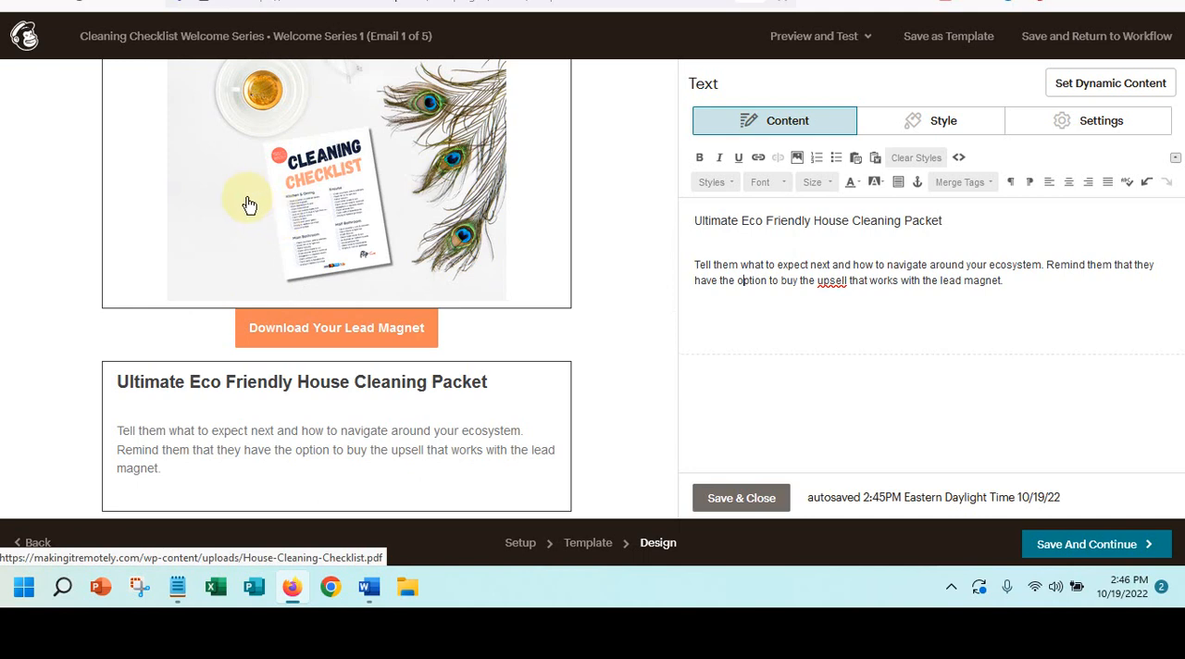
pyautogui.scroll(-2, 246, 202)
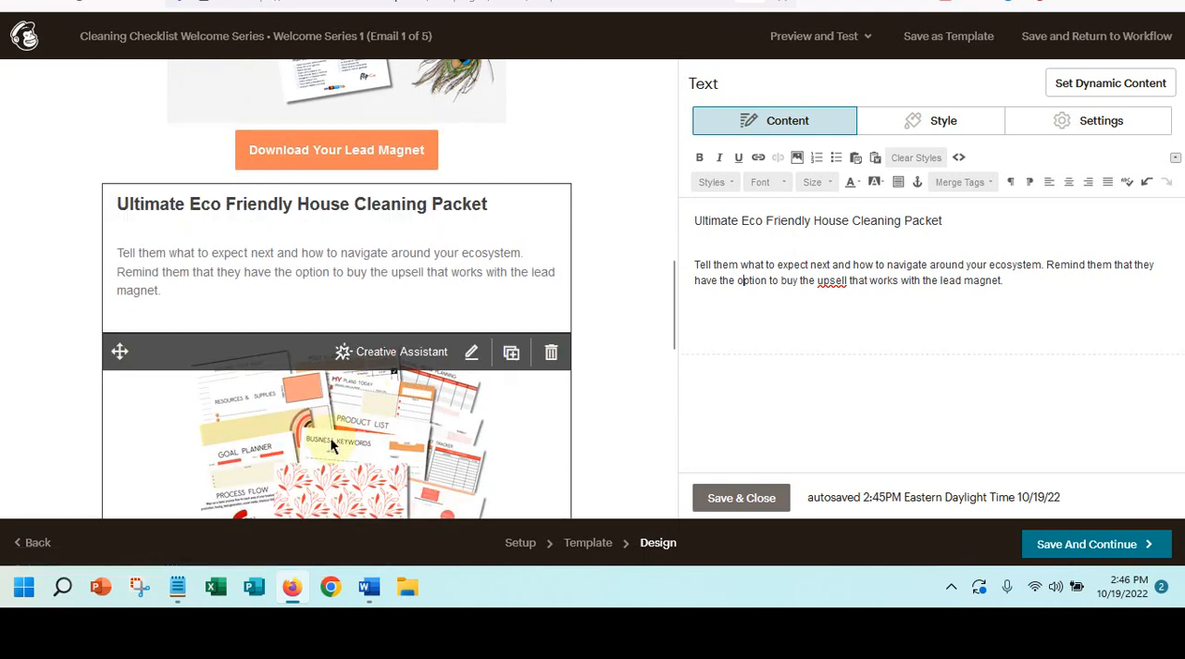
pyautogui.scroll(-1, 331, 444)
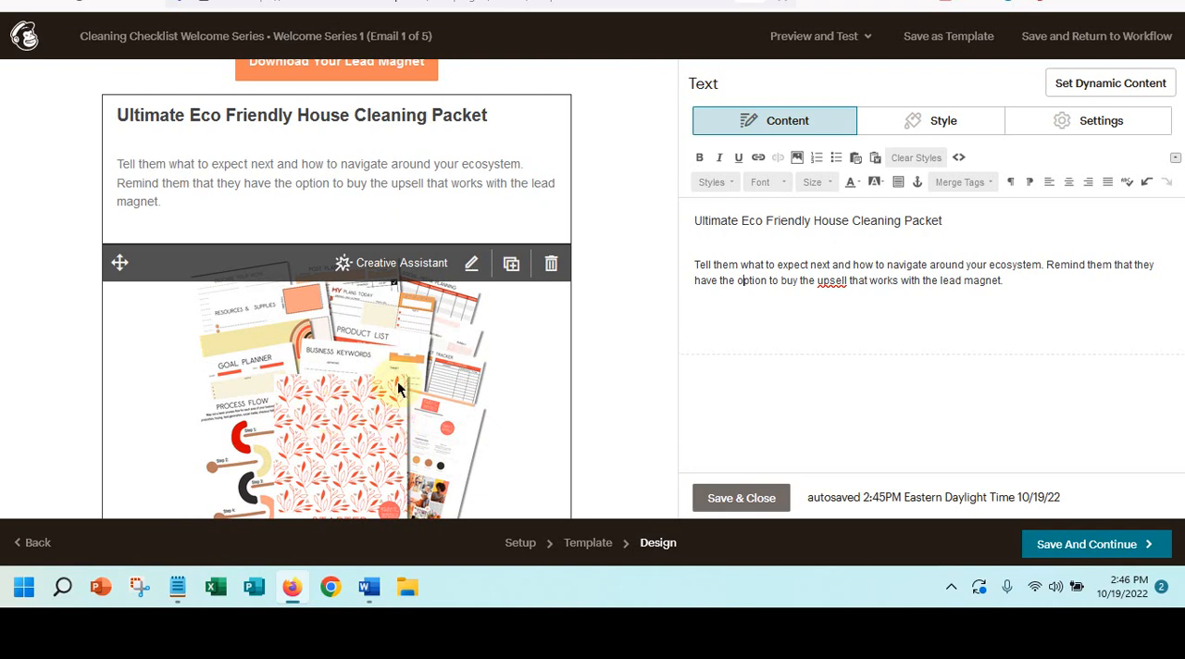
pyautogui.scroll(-4, 397, 380)
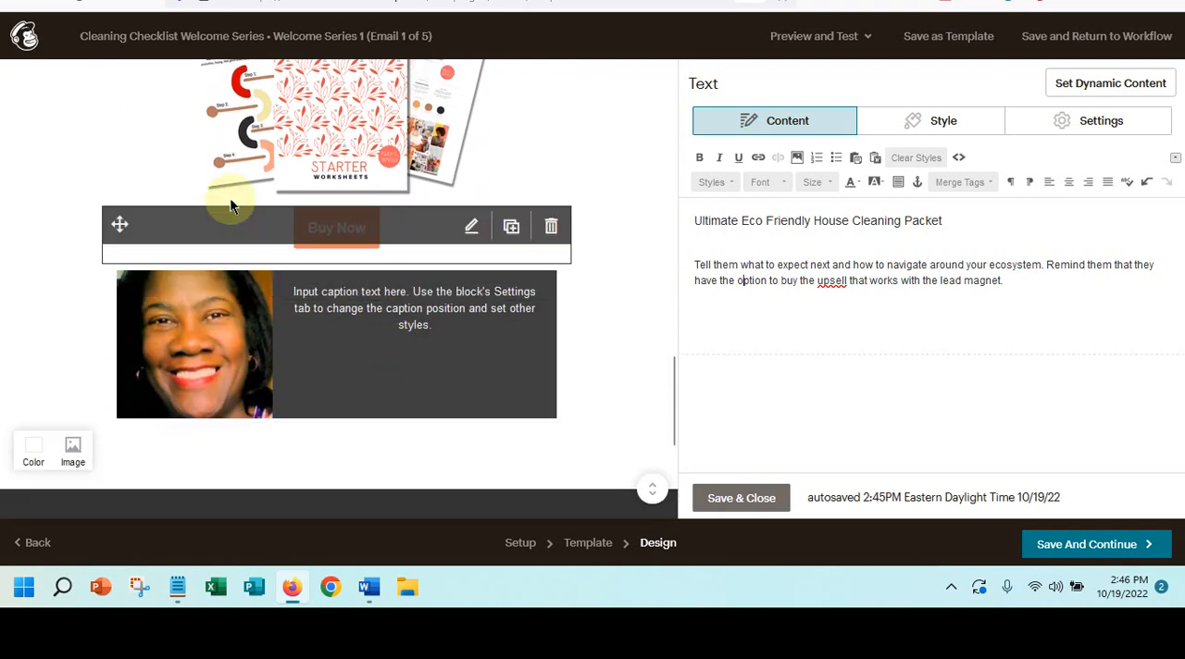
pyautogui.click(285, 373)
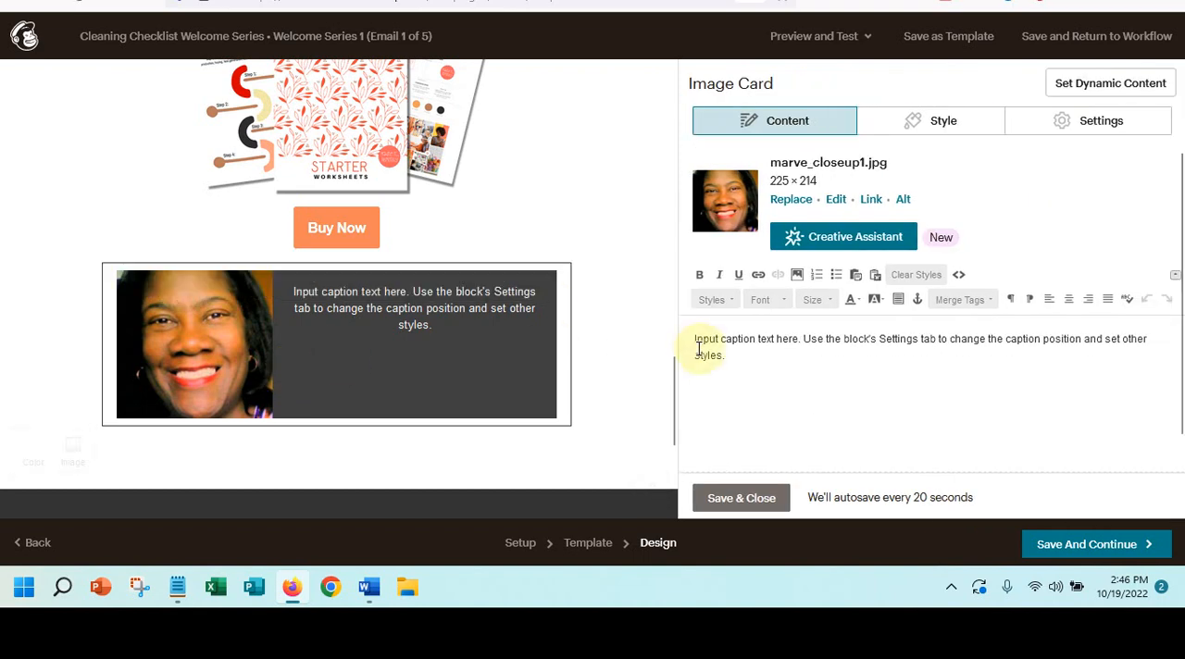
pyautogui.click(688, 339)
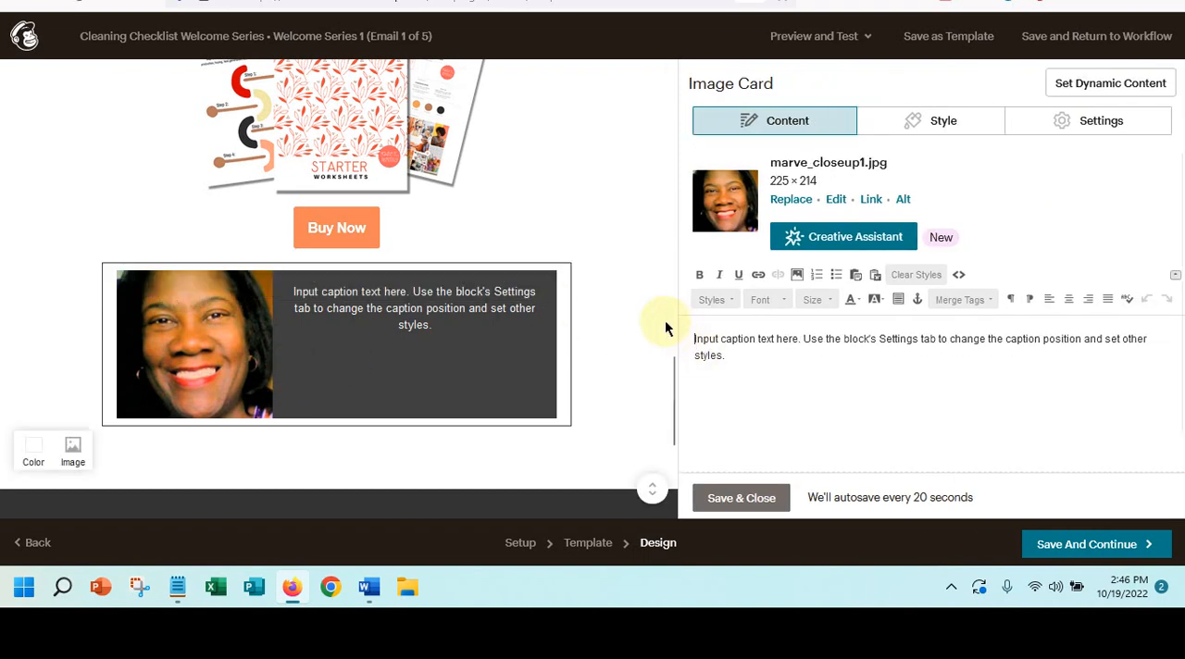
pyautogui.press('Return')
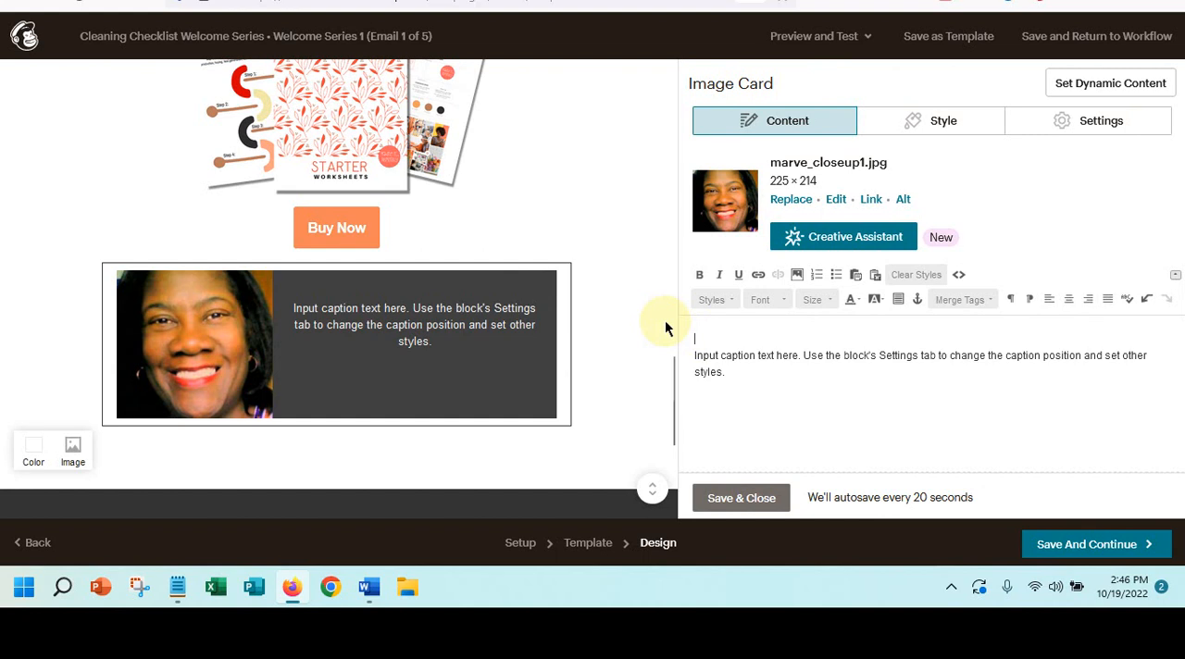
pyautogui.write('BIO')
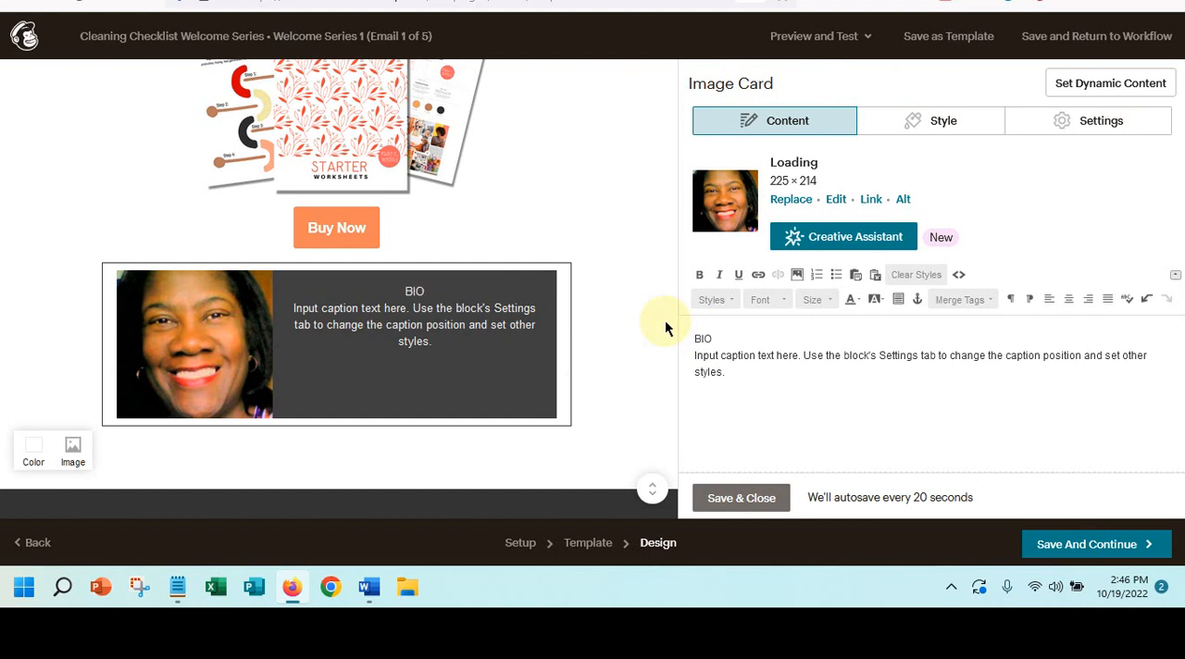
pyautogui.write(' Section')
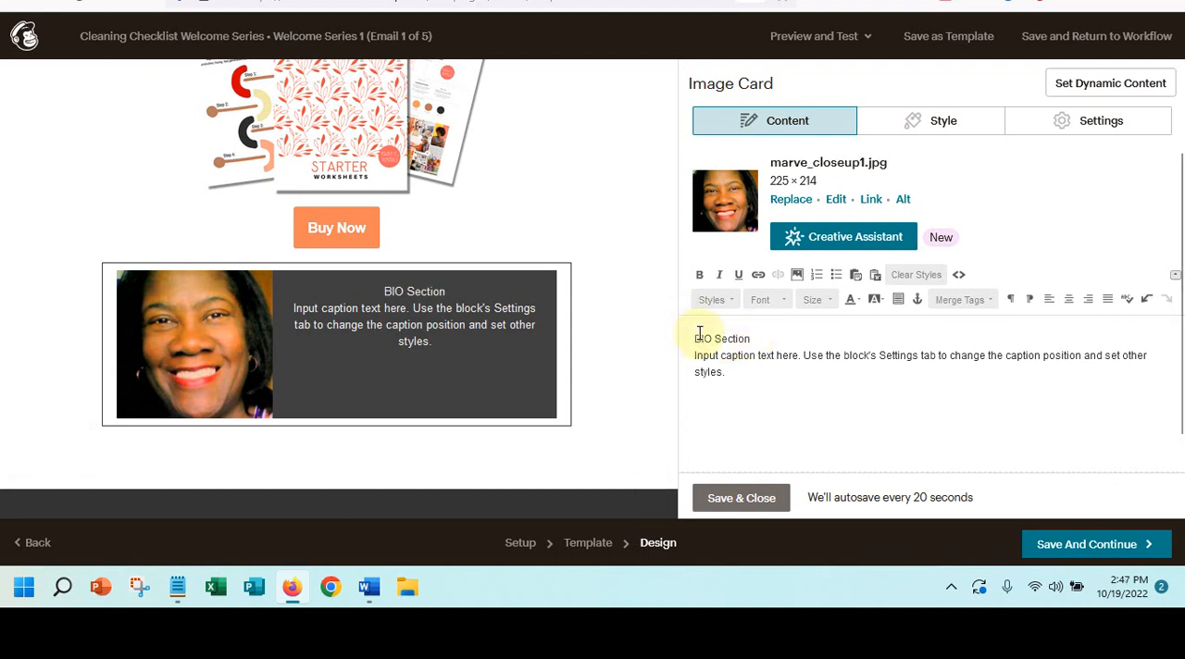
# - Replace the "BIO Section" line in the image card with "About Me" and add a blank line before the caption
pyautogui.doubleClick(694, 337)
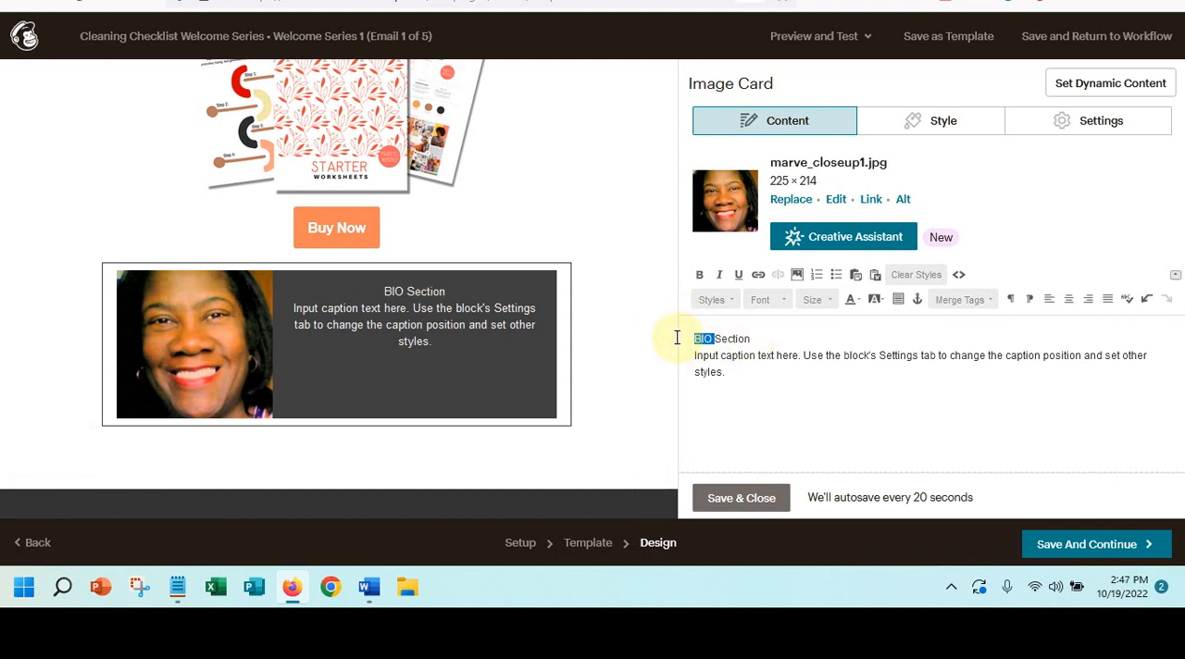
pyautogui.press('Delete')
pyautogui.press('Delete')
pyautogui.press('Delete')
pyautogui.press('Delete')
pyautogui.press('Delete')
pyautogui.press('Delete')
pyautogui.press('Delete')
pyautogui.press('Delete')
pyautogui.press('Delete')
pyautogui.press('Delete')
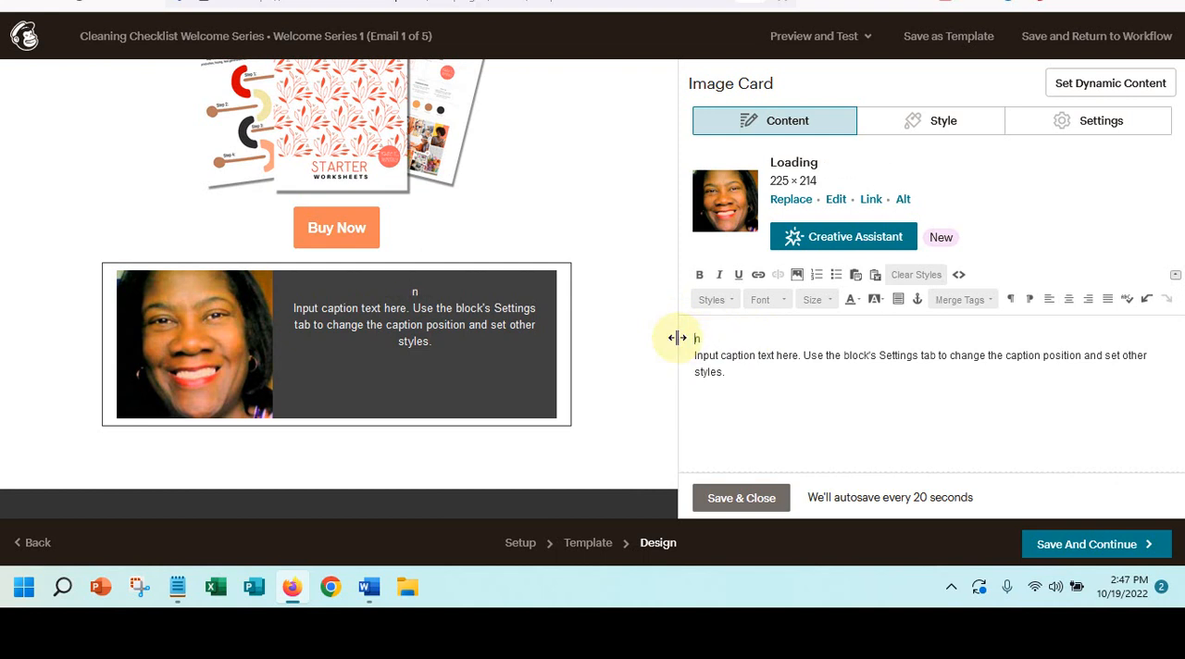
pyautogui.press('Return')
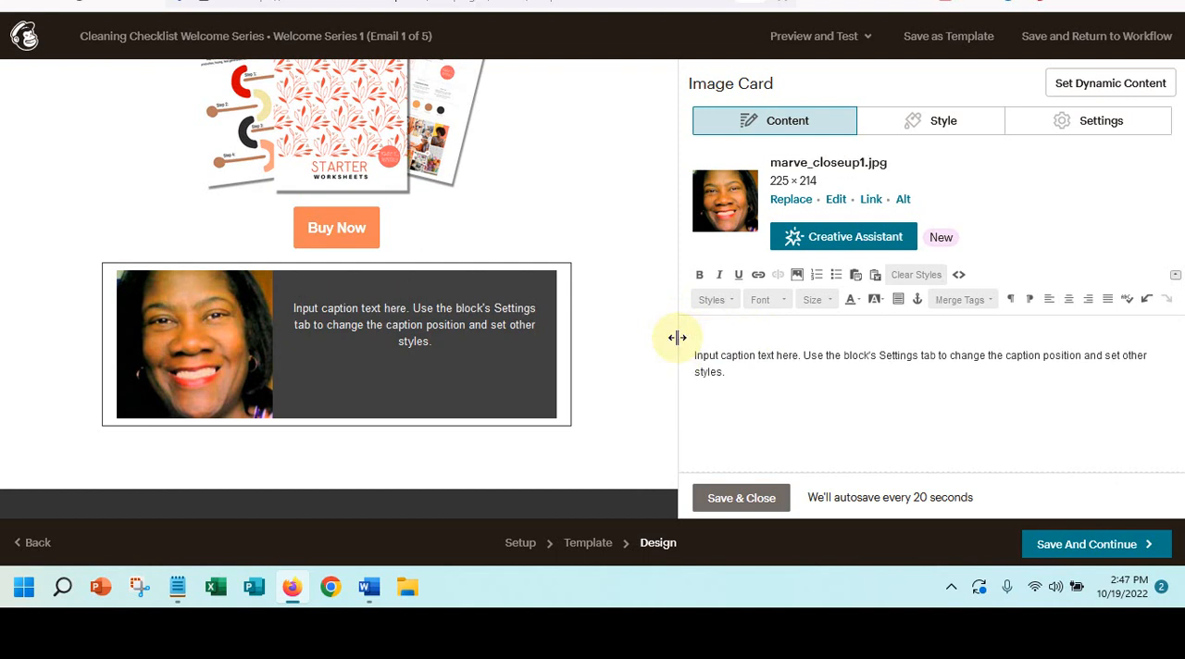
pyautogui.write('About me')
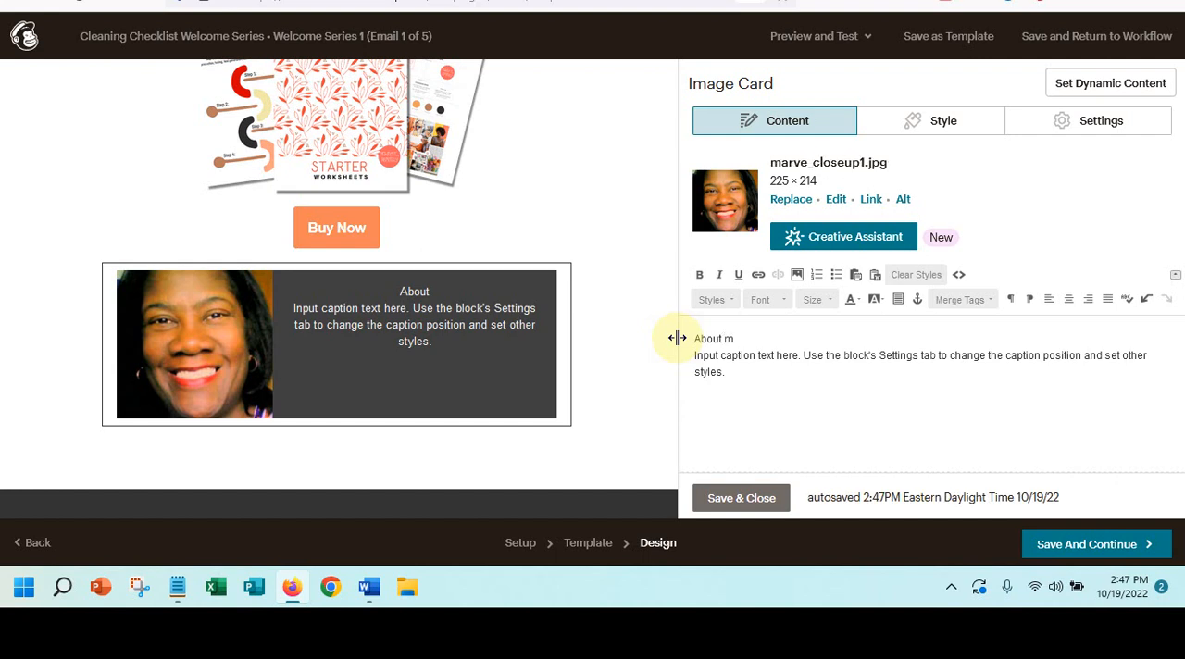
pyautogui.press('BackSpace')
pyautogui.press('BackSpace')
pyautogui.press('BackSpace')
pyautogui.write('Me')
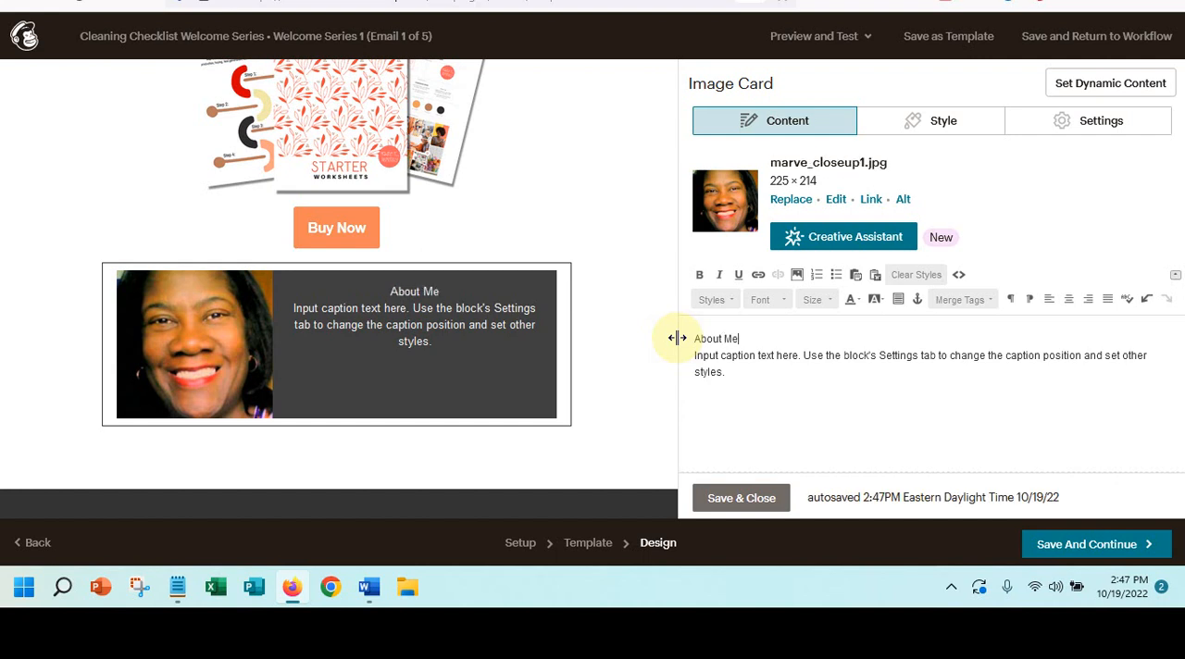
pyautogui.press('Return')
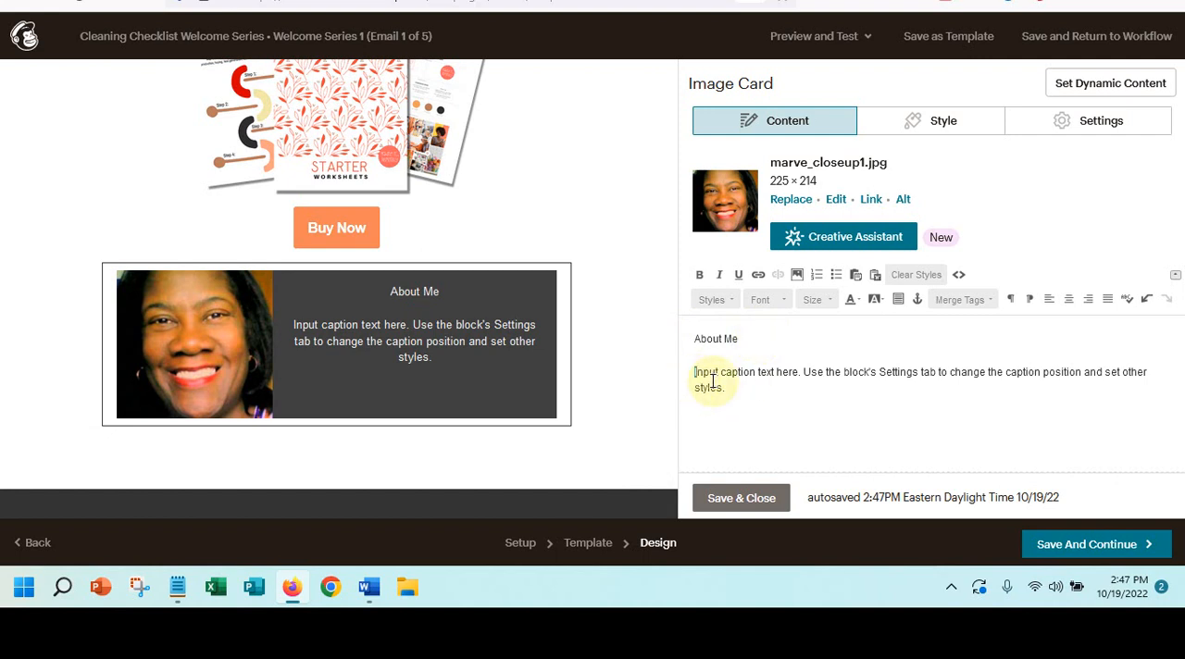
# - Left-align the image card's caption paragraph and apply the heading 3 style to "About Me"
pyautogui.moveTo(692, 377); pyautogui.dragTo(761, 396)
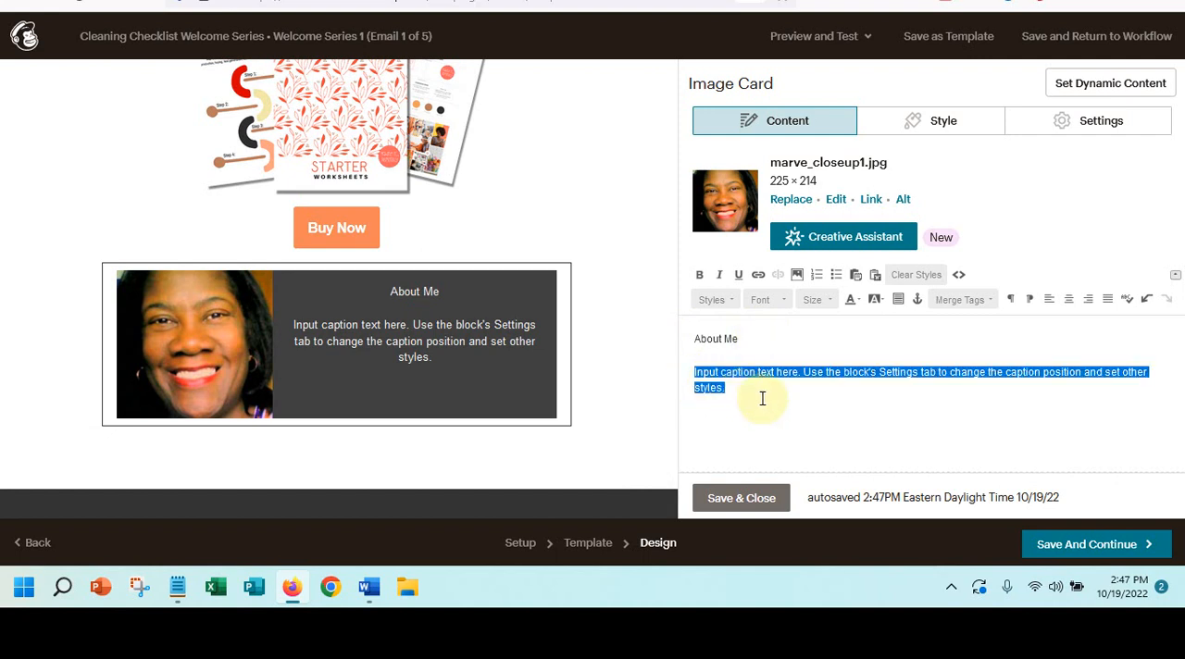
pyautogui.click(1050, 301)
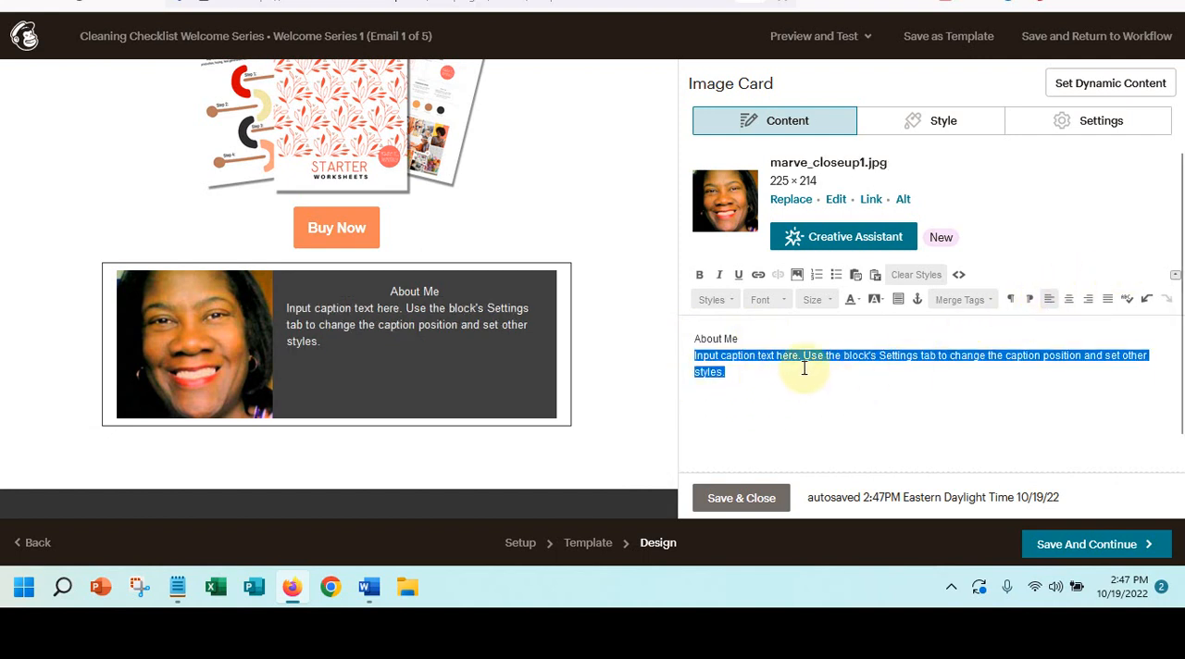
pyautogui.click(751, 340)
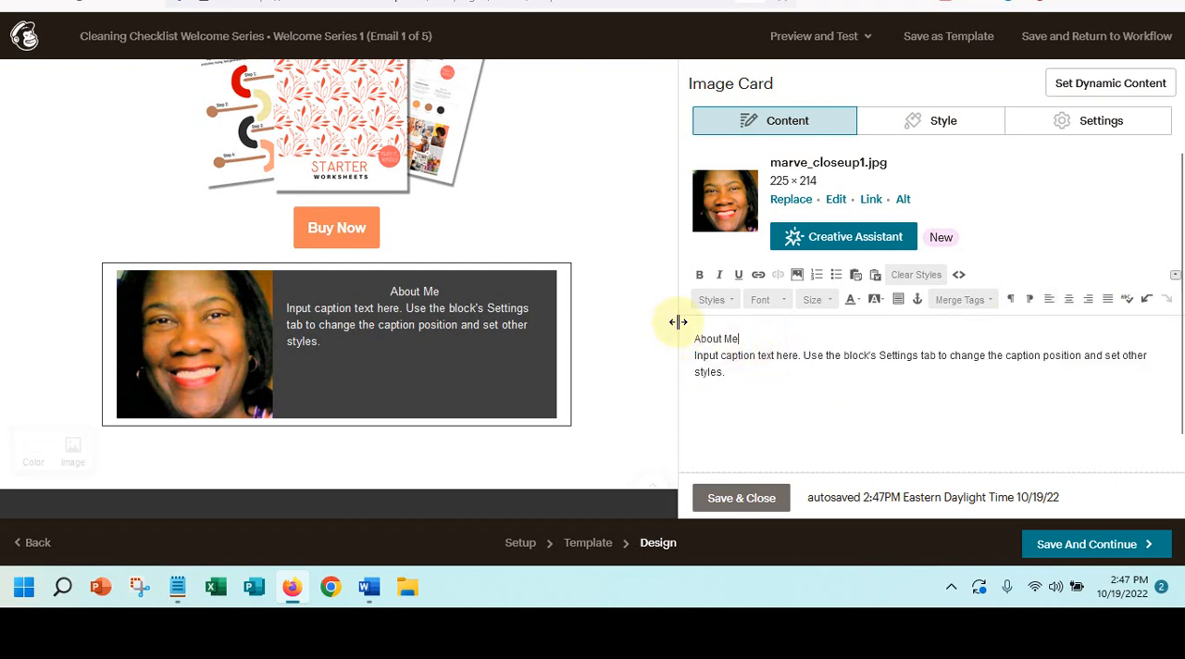
pyautogui.moveTo(748, 338); pyautogui.dragTo(677, 320)
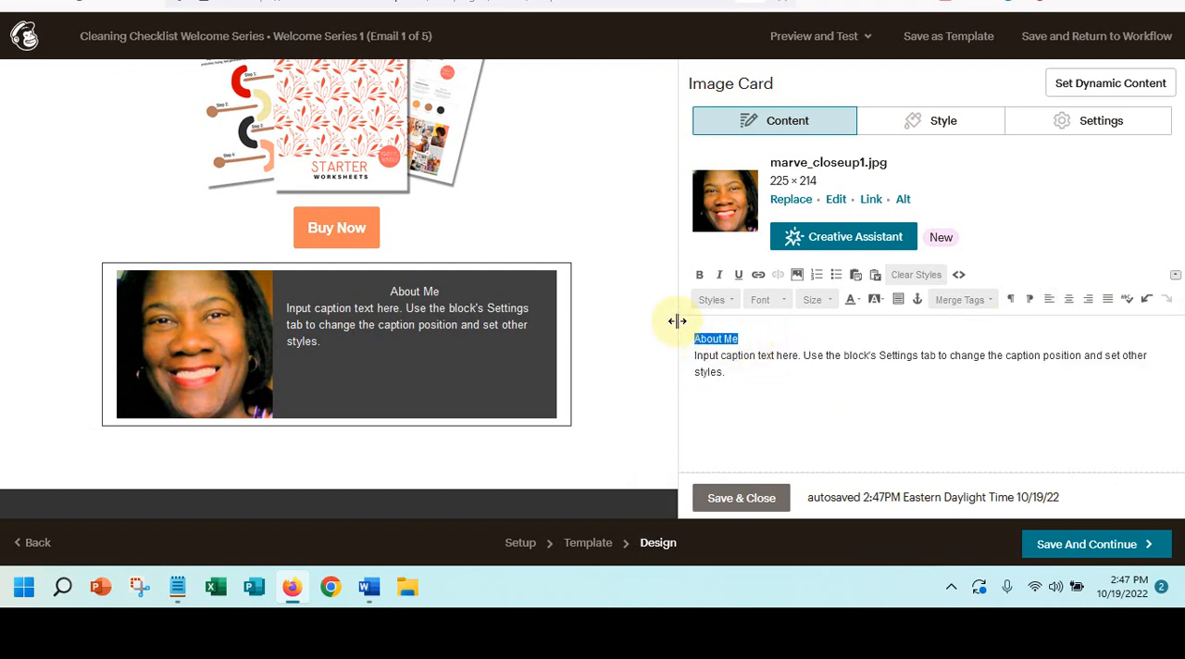
pyautogui.click(729, 298)
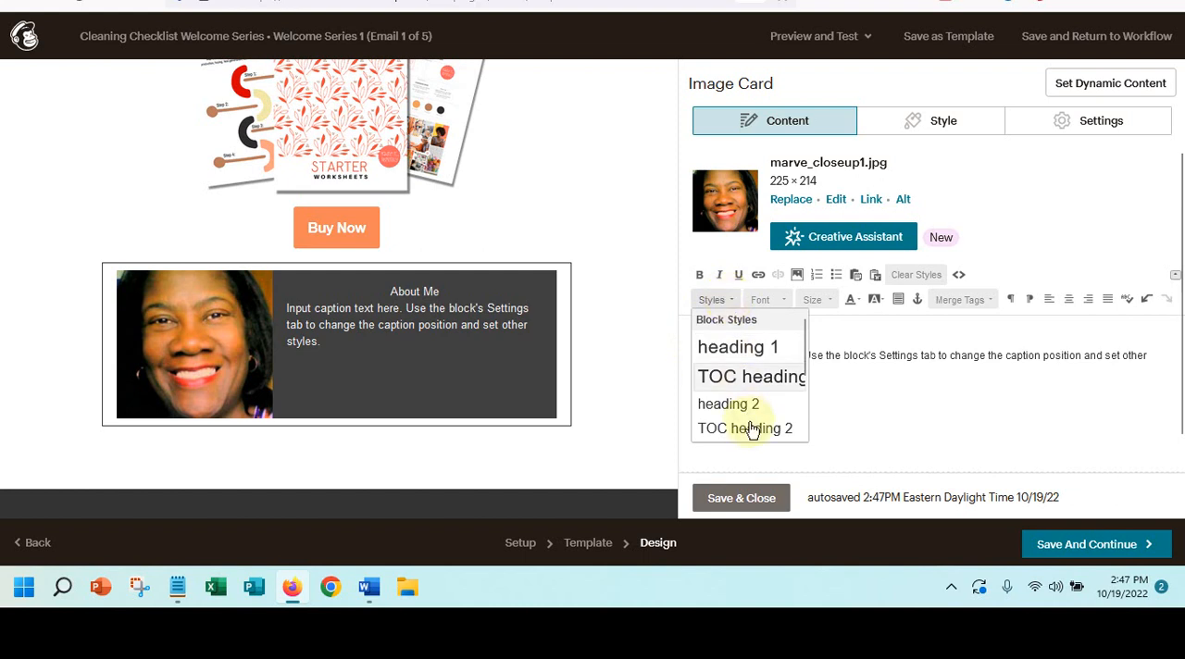
pyautogui.scroll(-3, 741, 388)
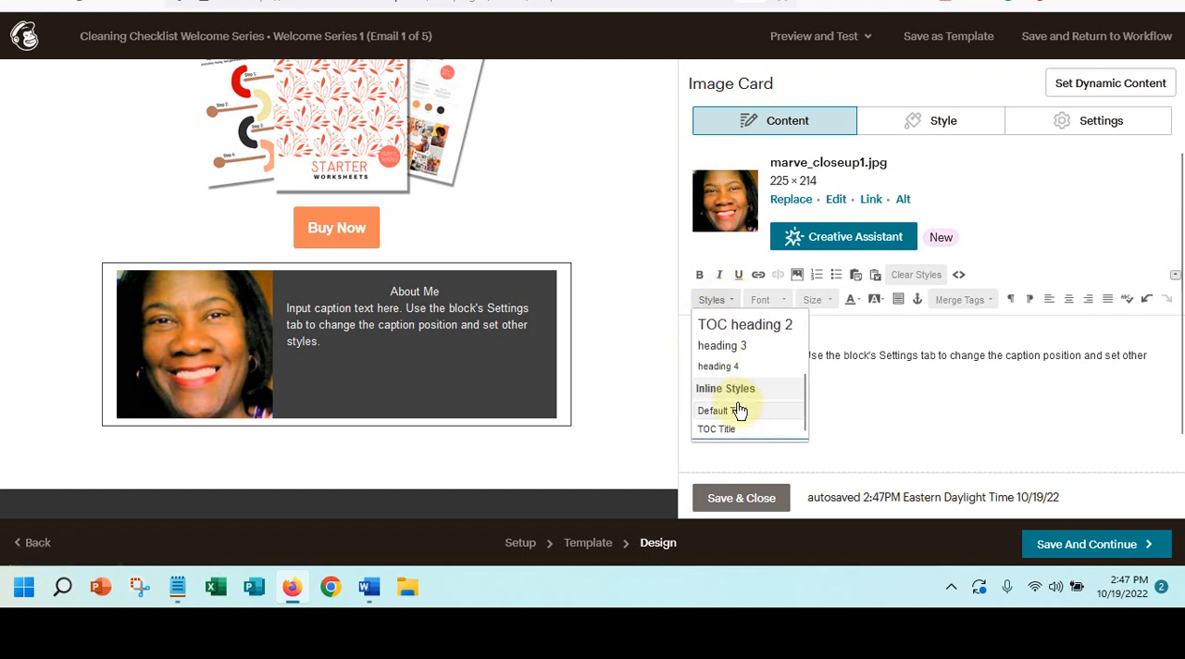
pyautogui.click(725, 346)
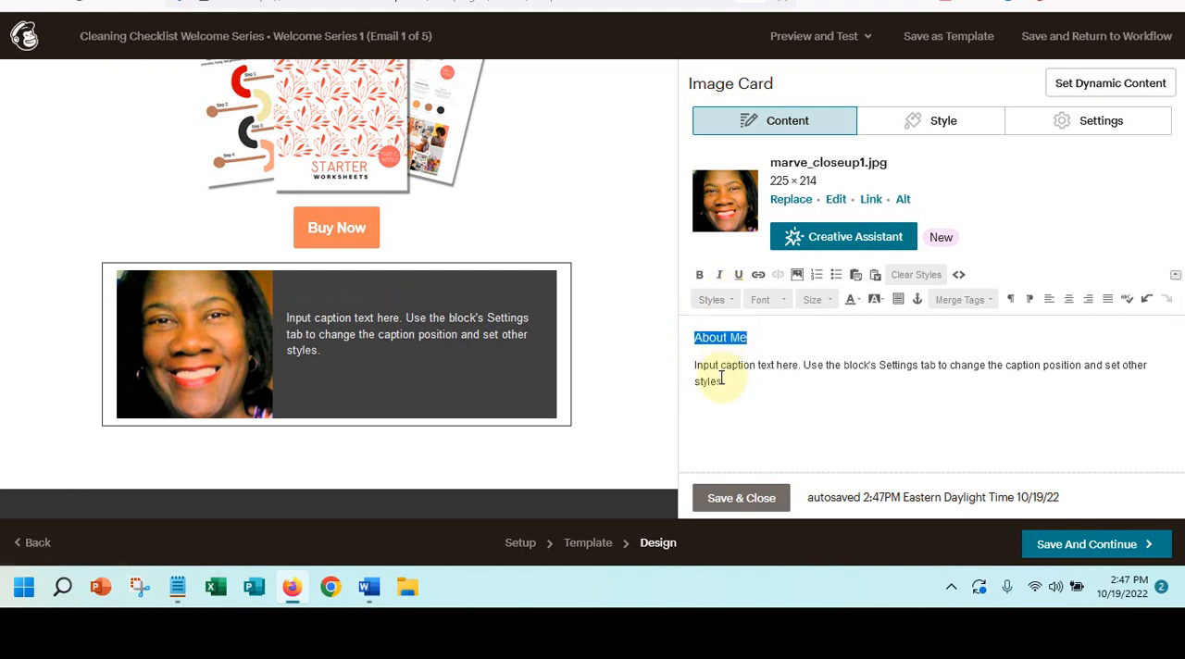
# - Make the "About Me" heading bold and white, and save the email design to return to the series workflow
pyautogui.click(699, 277)
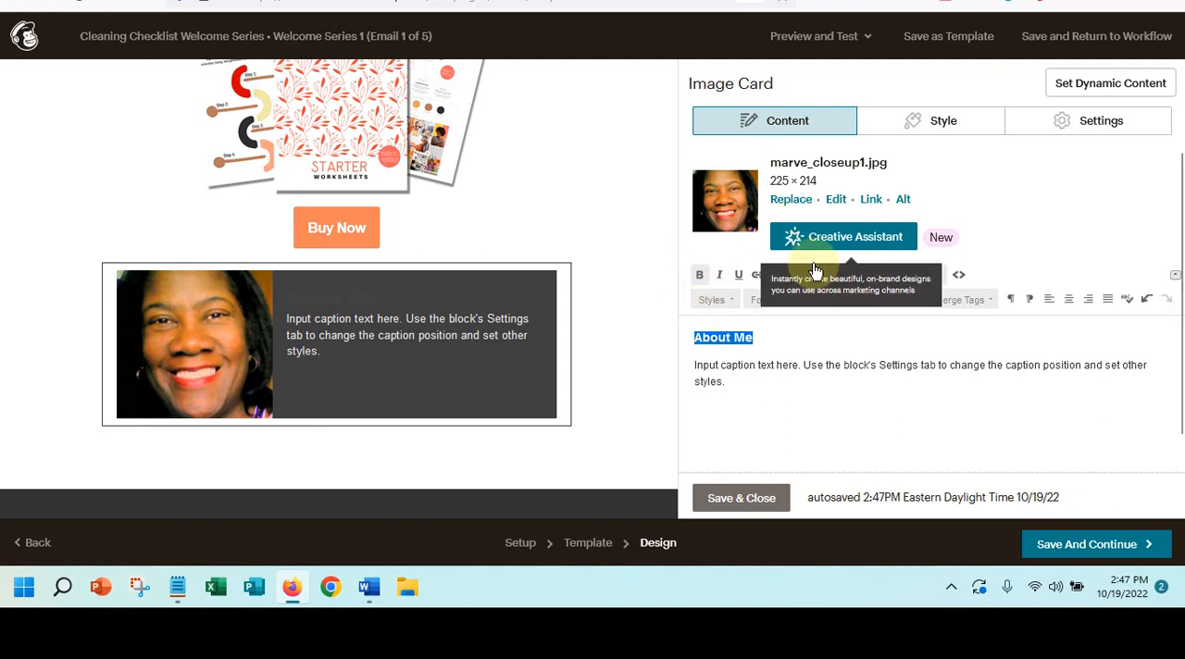
pyautogui.click(850, 302)
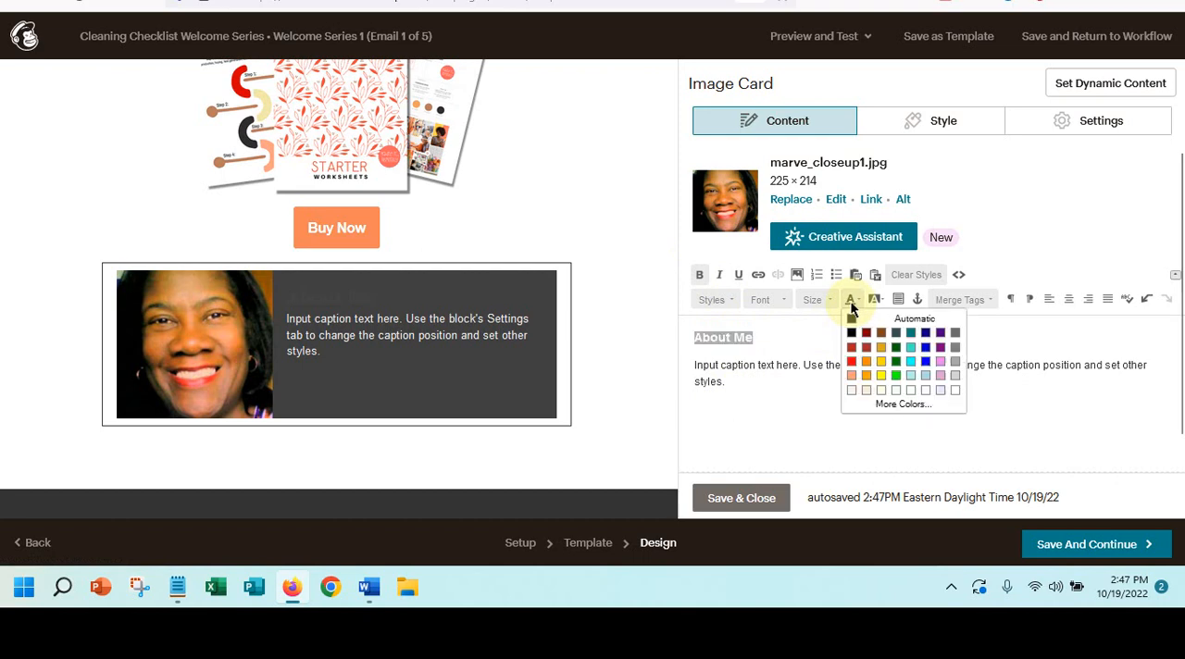
pyautogui.click(954, 390)
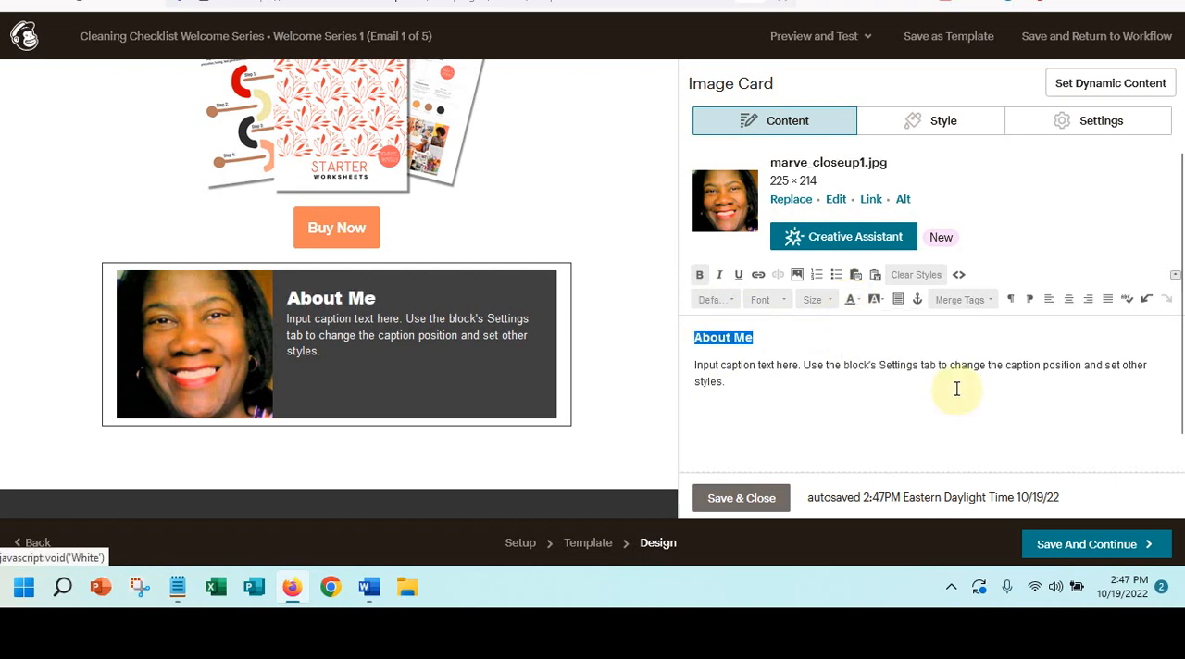
pyautogui.click(744, 333)
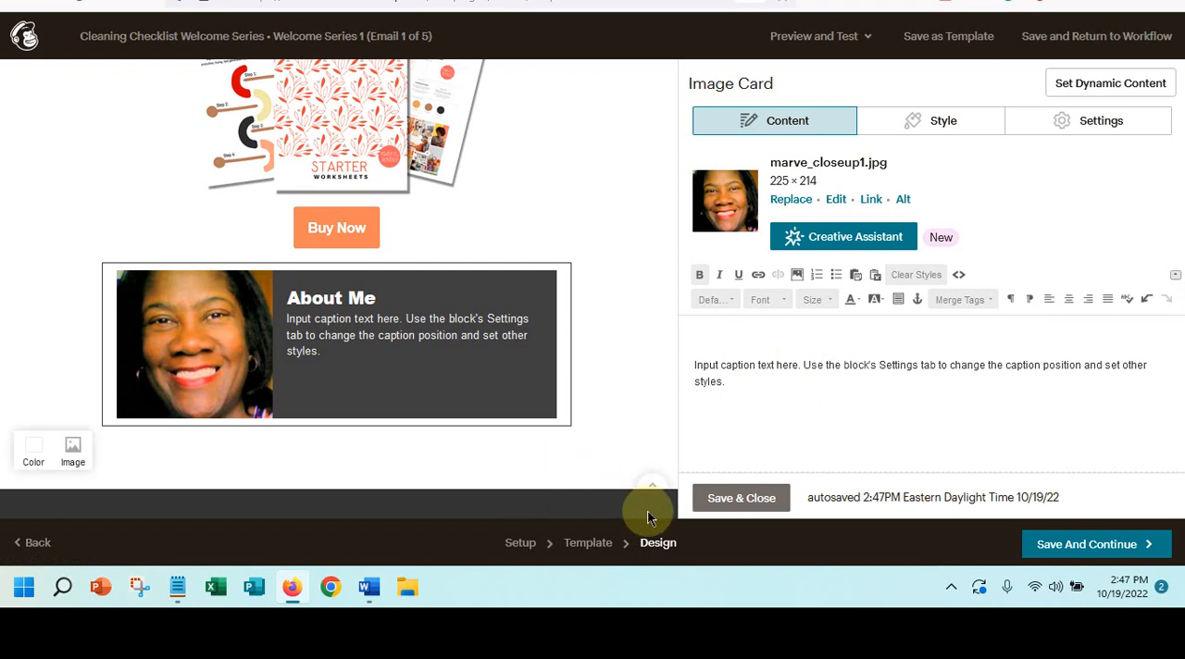
pyautogui.click(738, 499)
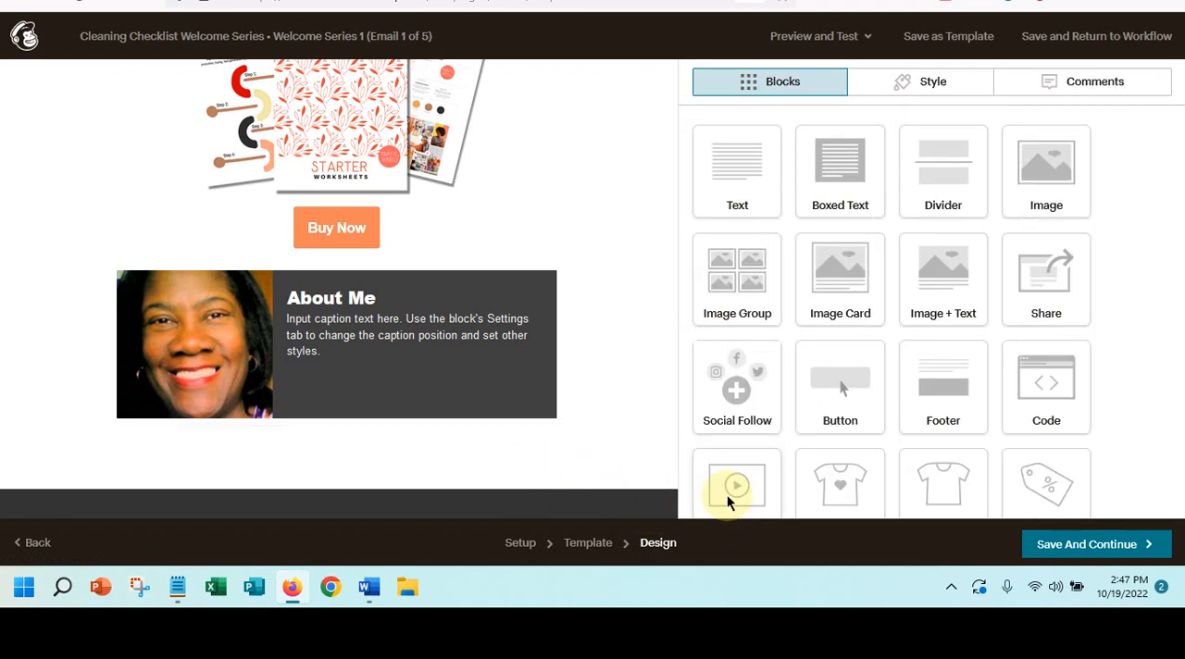
pyautogui.click(1089, 546)
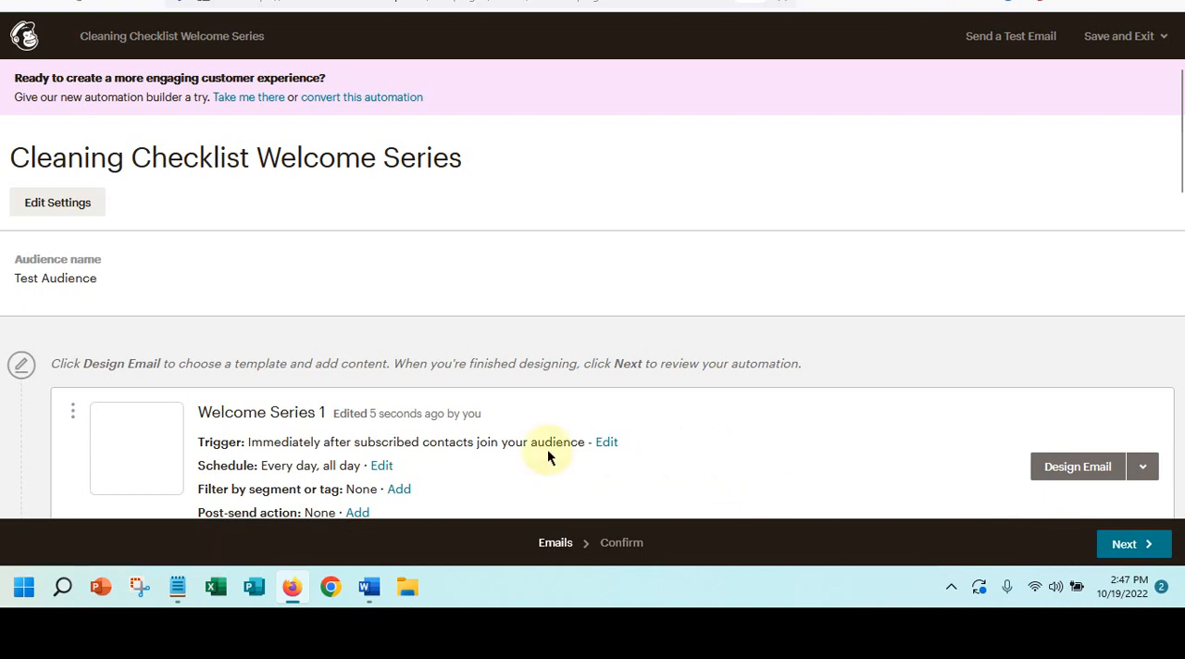
# - Update the Welcome Series 1 trigger so that it also fires when subscribers are imported
pyautogui.scroll(-2, 426, 354)
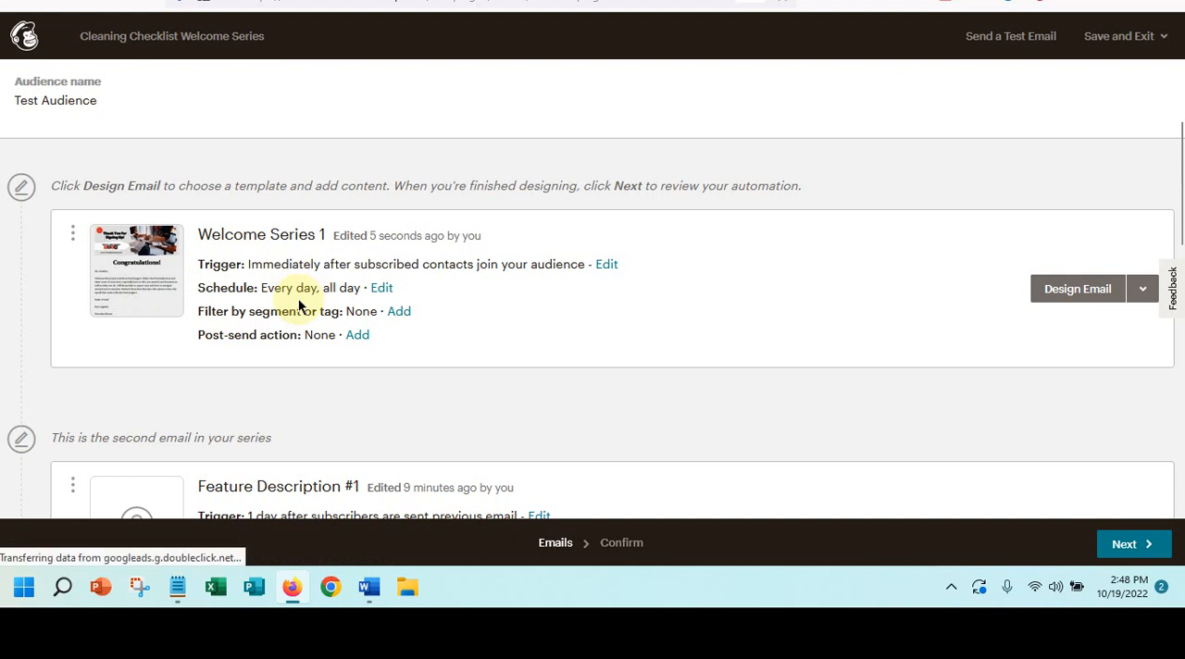
pyautogui.scroll(1, 298, 305)
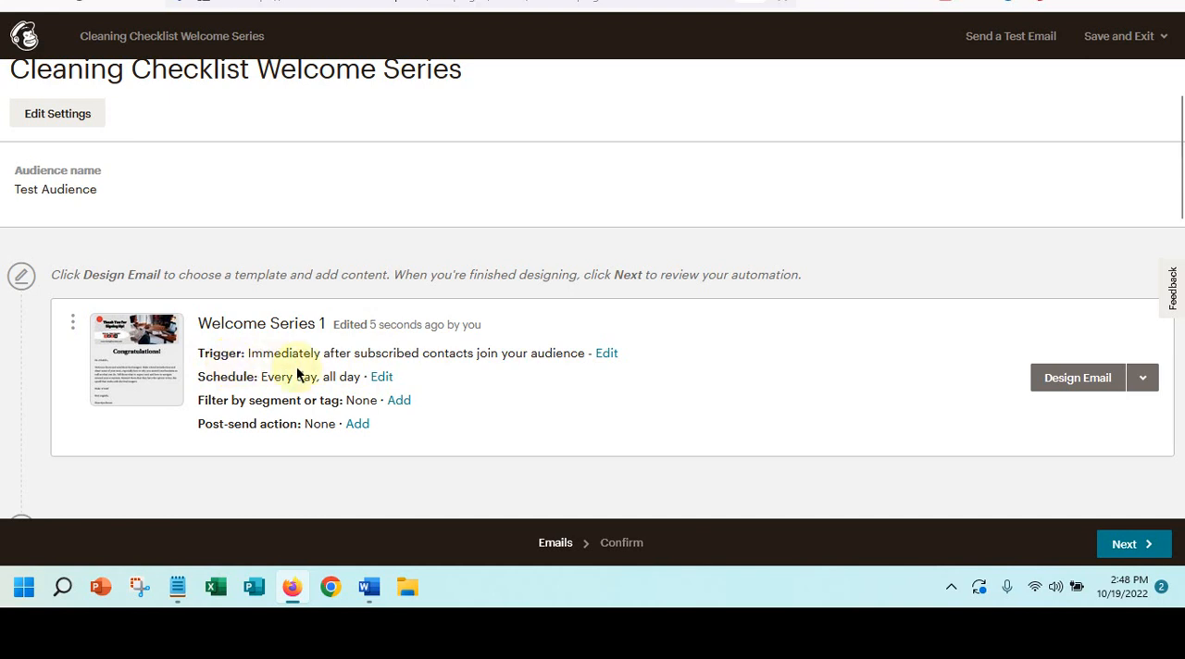
pyautogui.click(609, 355)
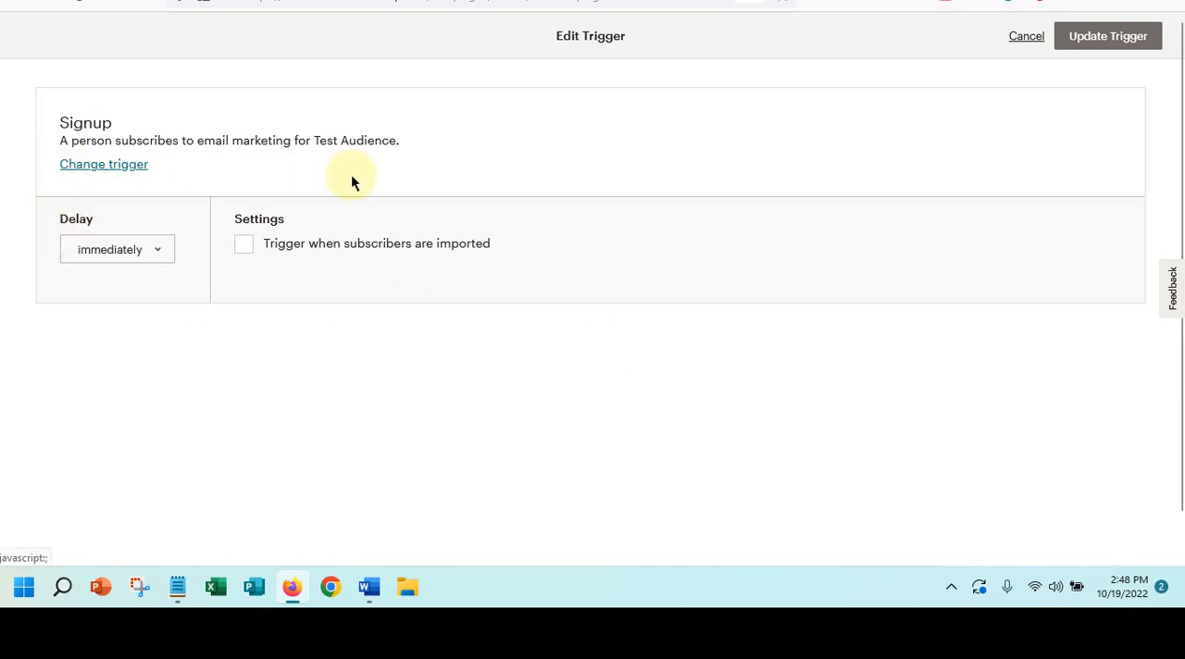
pyautogui.click(244, 248)
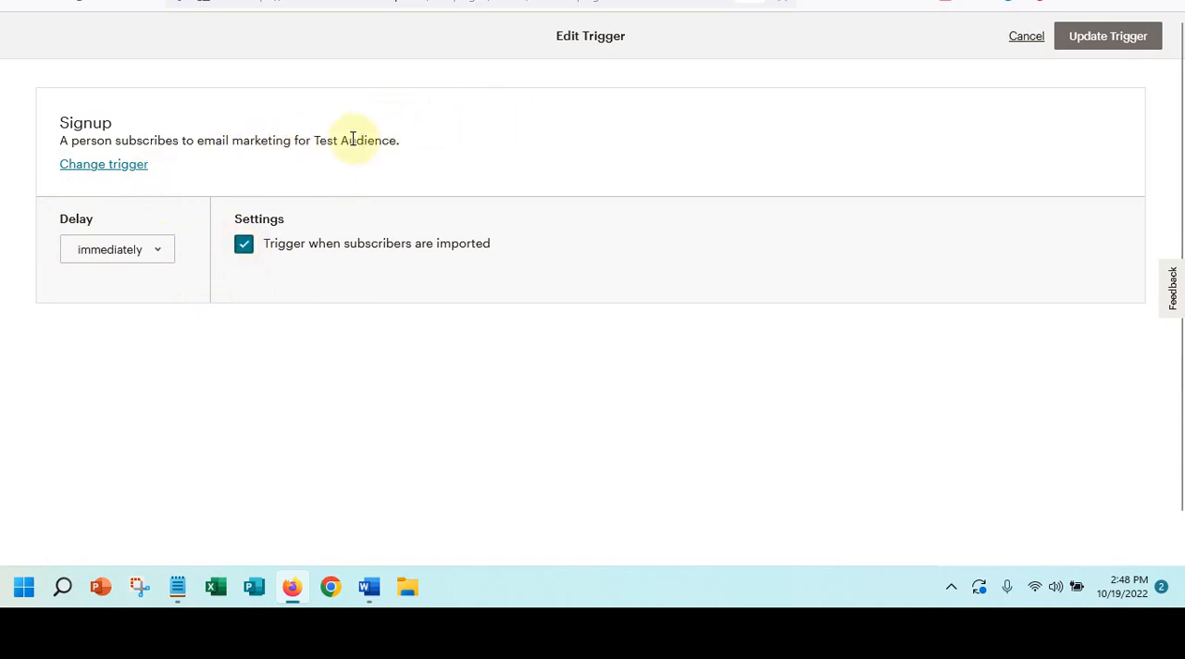
pyautogui.click(1062, 41)
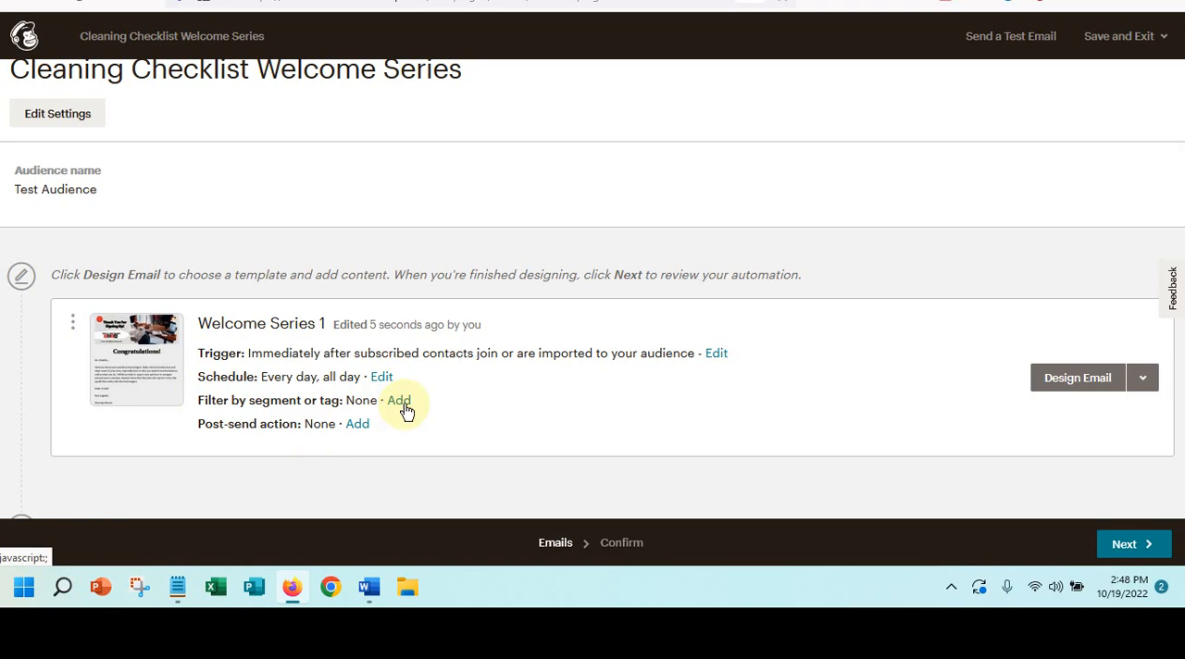
# - Open the design setup of the second email in the series, Feature Description #1, and name it "Welcome Series 2"
pyautogui.scroll(-2, 408, 324)
pyautogui.scroll(-3, 406, 328)
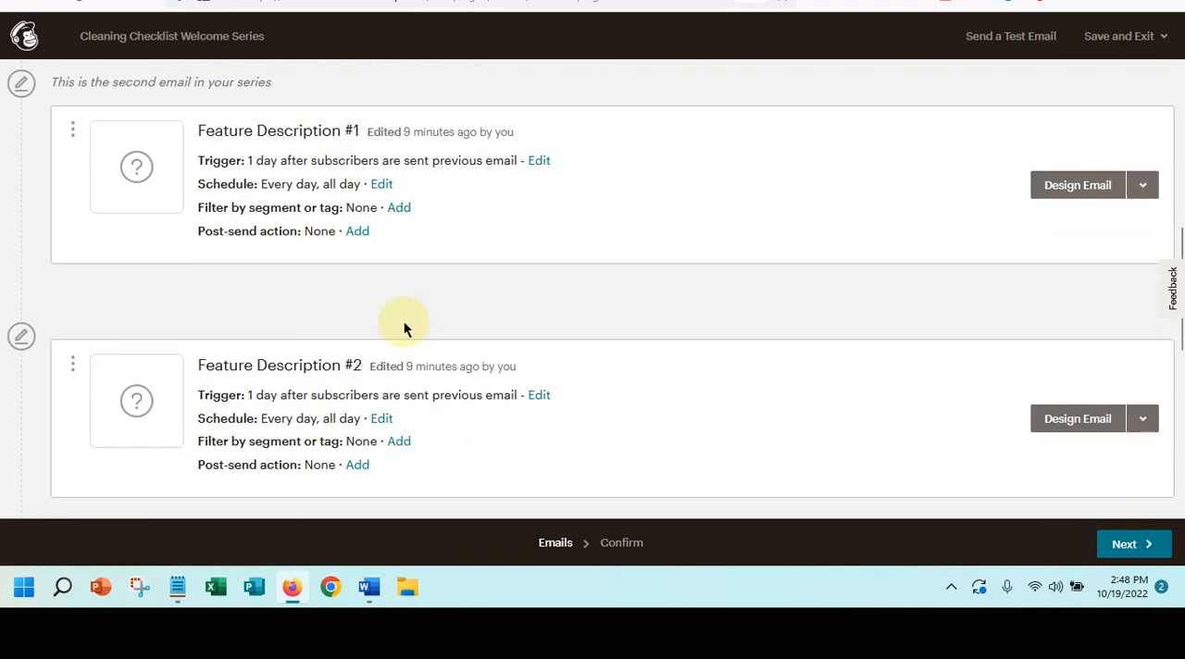
pyautogui.click(1056, 192)
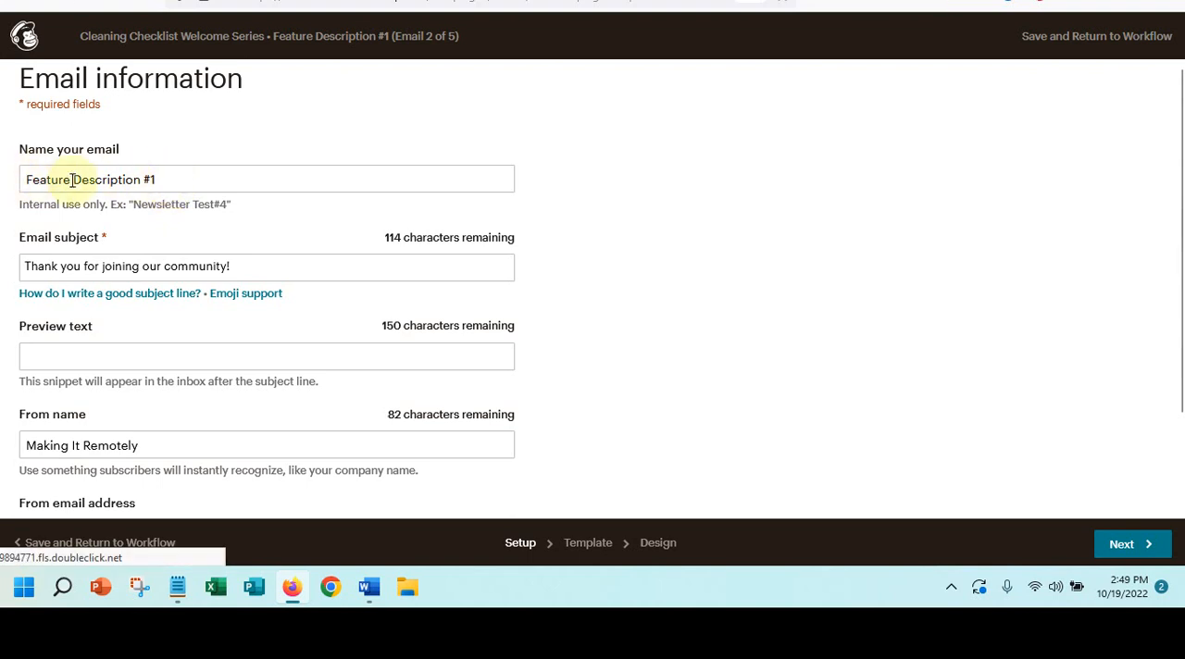
pyautogui.click(181, 178)
pyautogui.write('Welc')
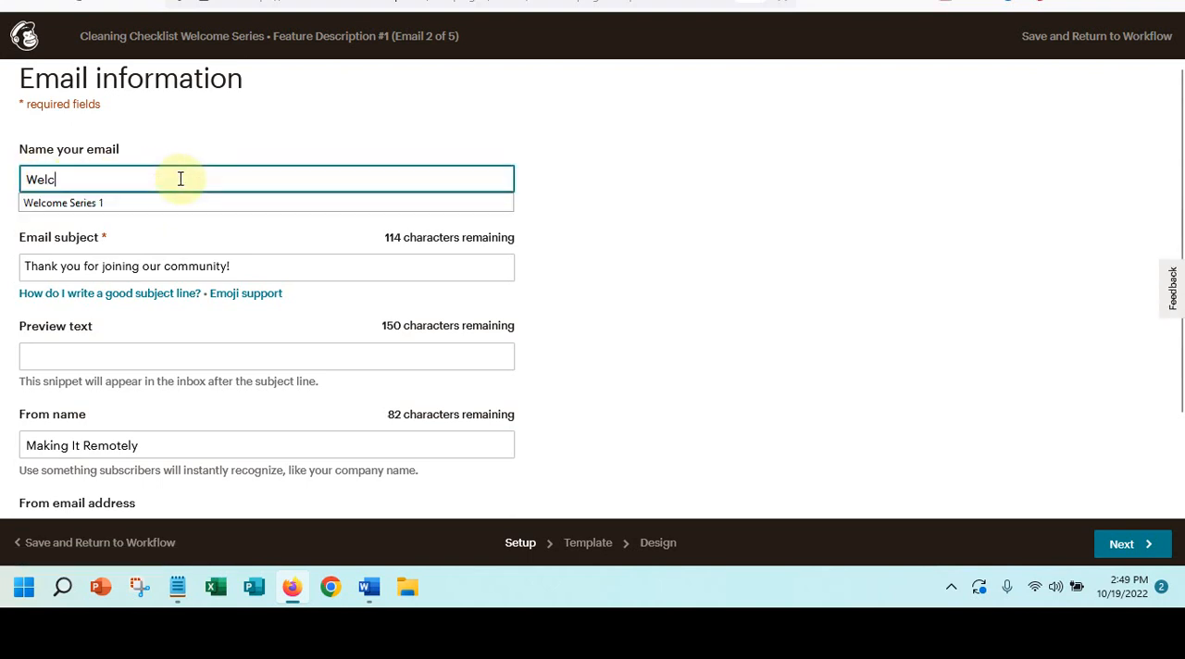
pyautogui.write('ome ')
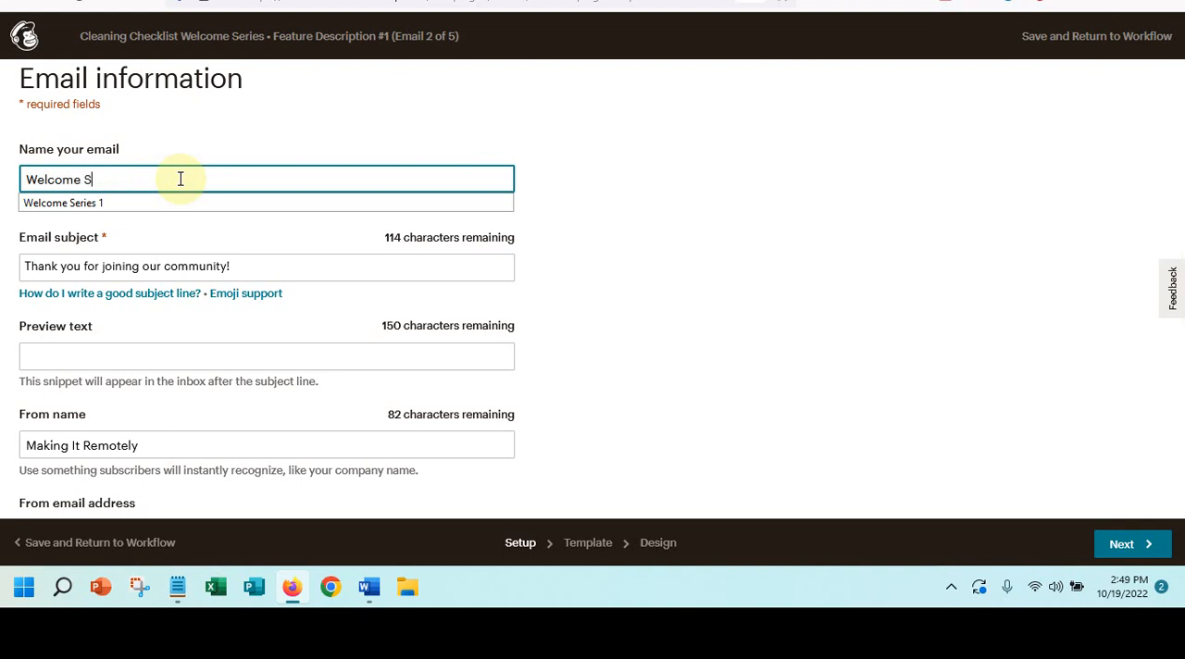
pyautogui.write('Series 2')
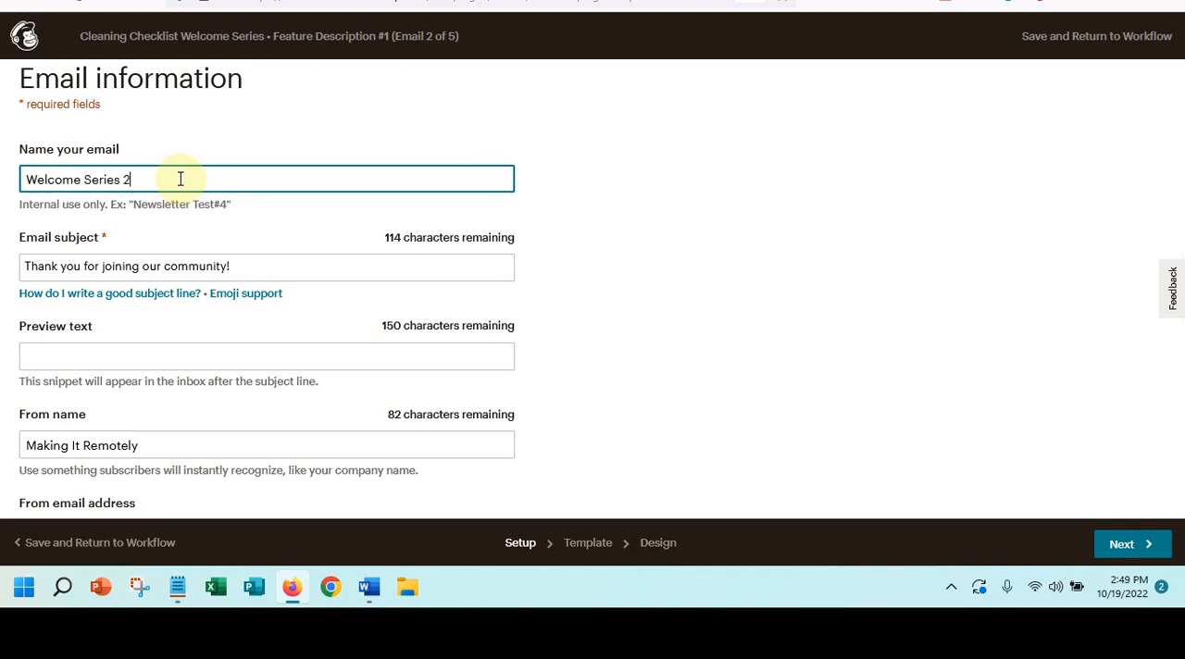
# - Replace the email subject with "About the Lead Magnet and How It Works"
pyautogui.click(208, 265)
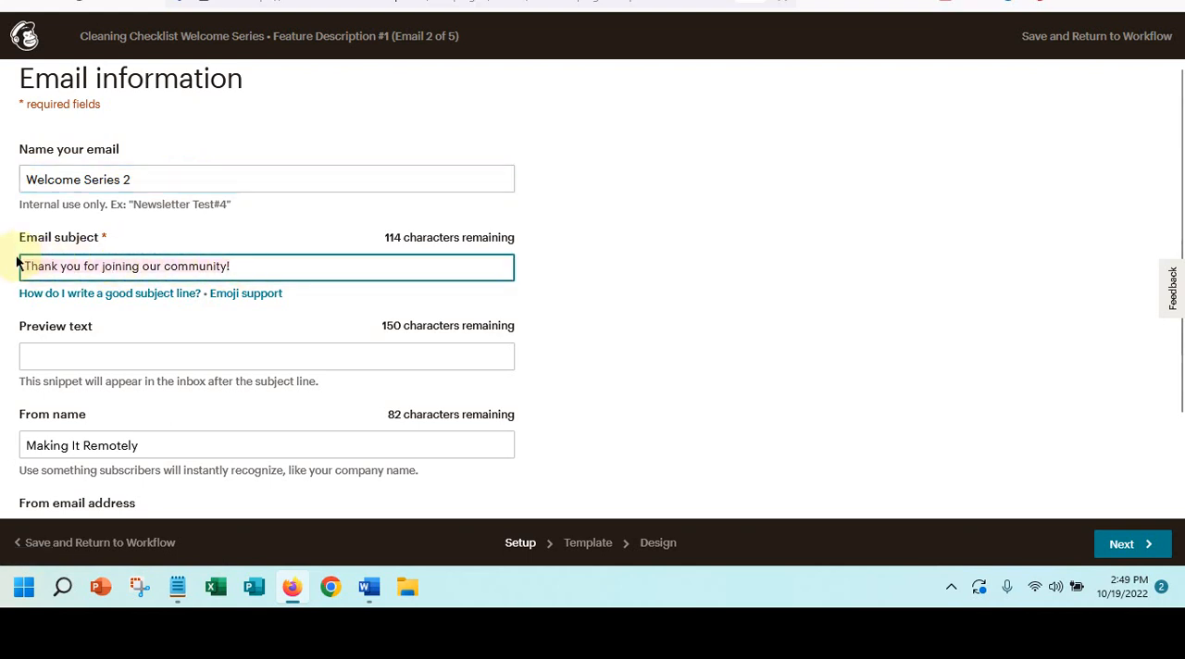
pyautogui.hotkey('ctrl', 'a')
pyautogui.write('About th')
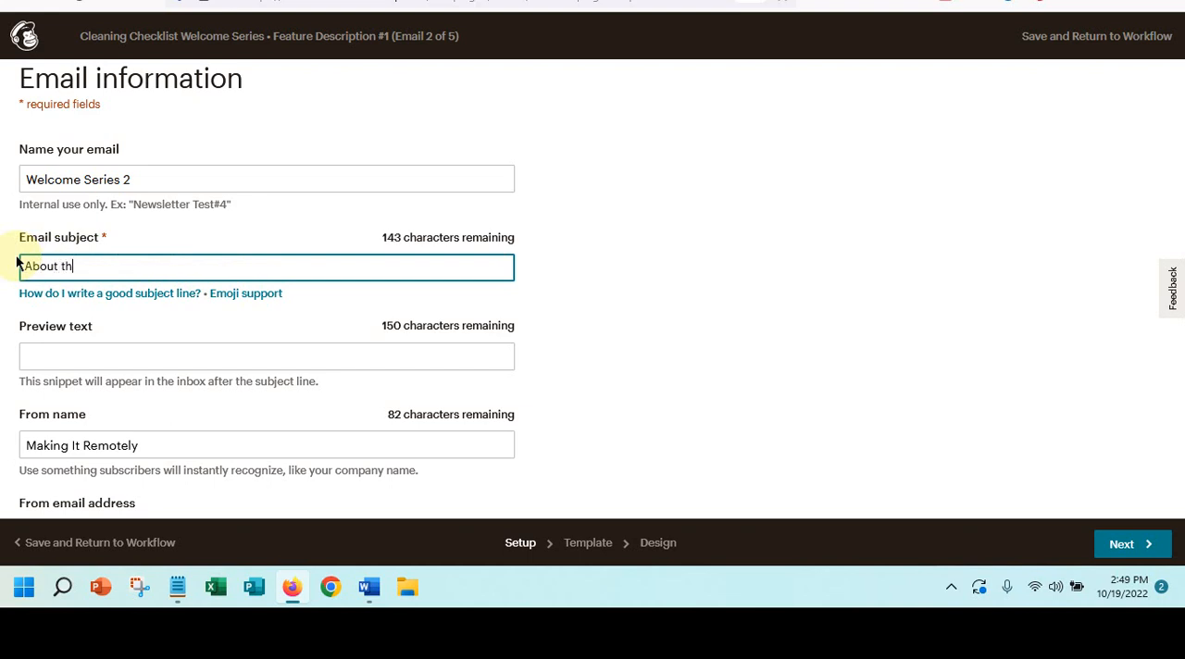
pyautogui.write('e Lead mag')
pyautogui.press('BackSpace')
pyautogui.press('BackSpace')
pyautogui.press('BackSpace')
pyautogui.write('Magnet and H')
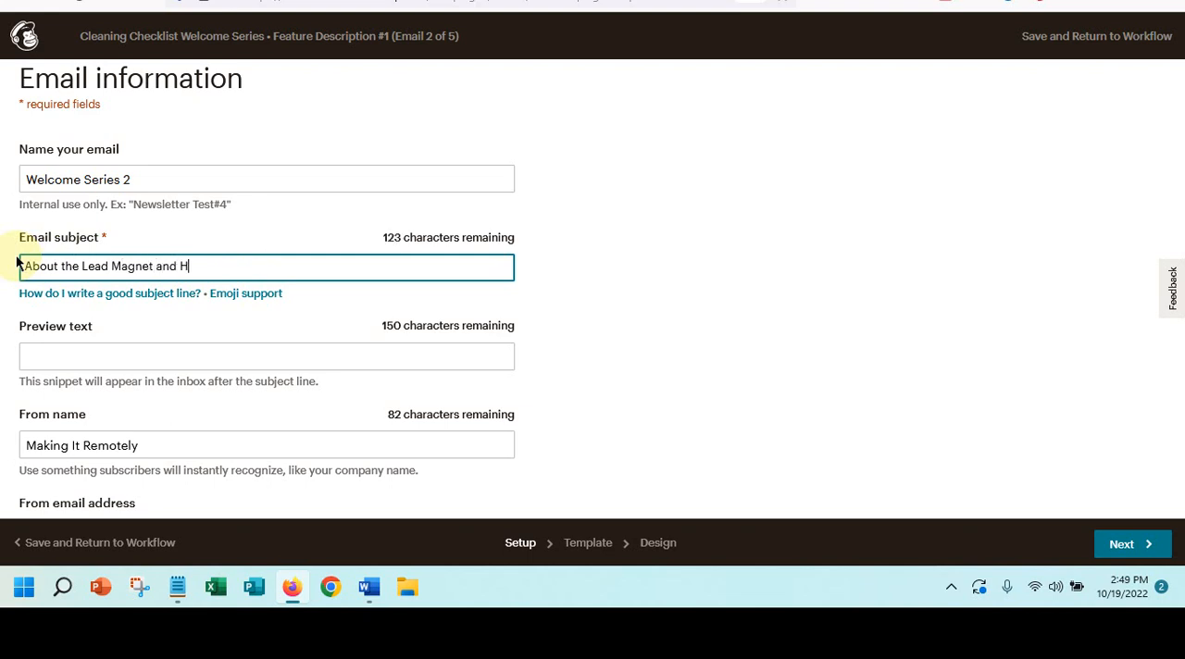
pyautogui.write('ow It Works')
# - Enter the preview text "Learn how your Cleaning Checklist Can Help You Organize Your Home"
pyautogui.click(56, 356)
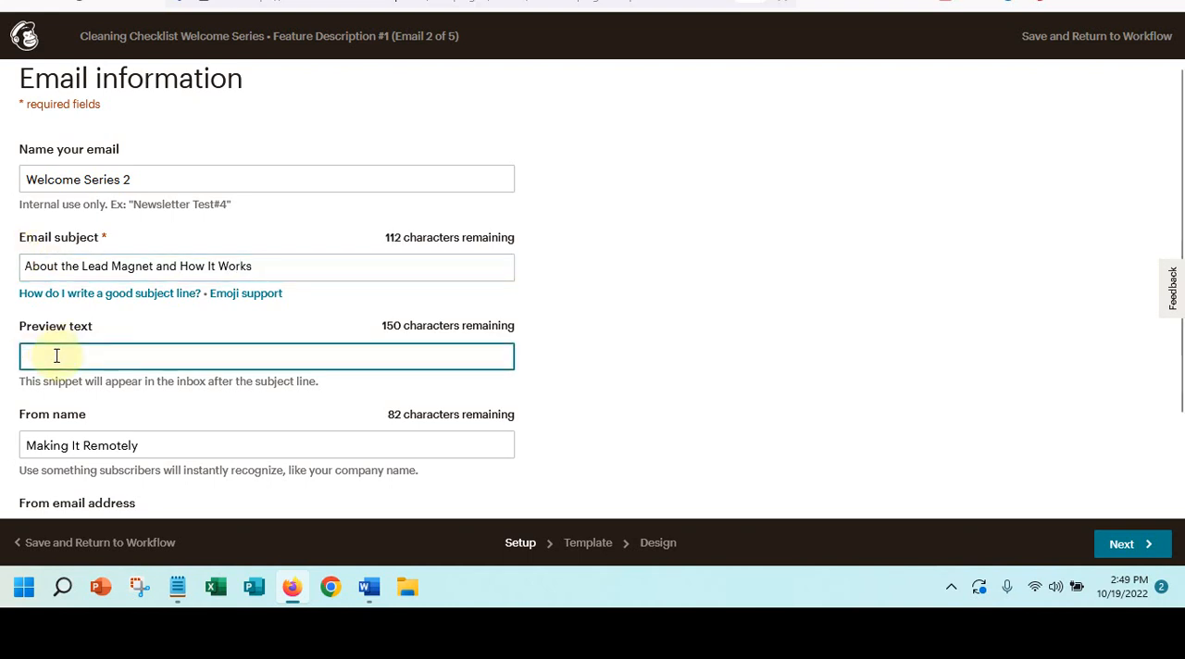
pyautogui.write('Learn how your lead')
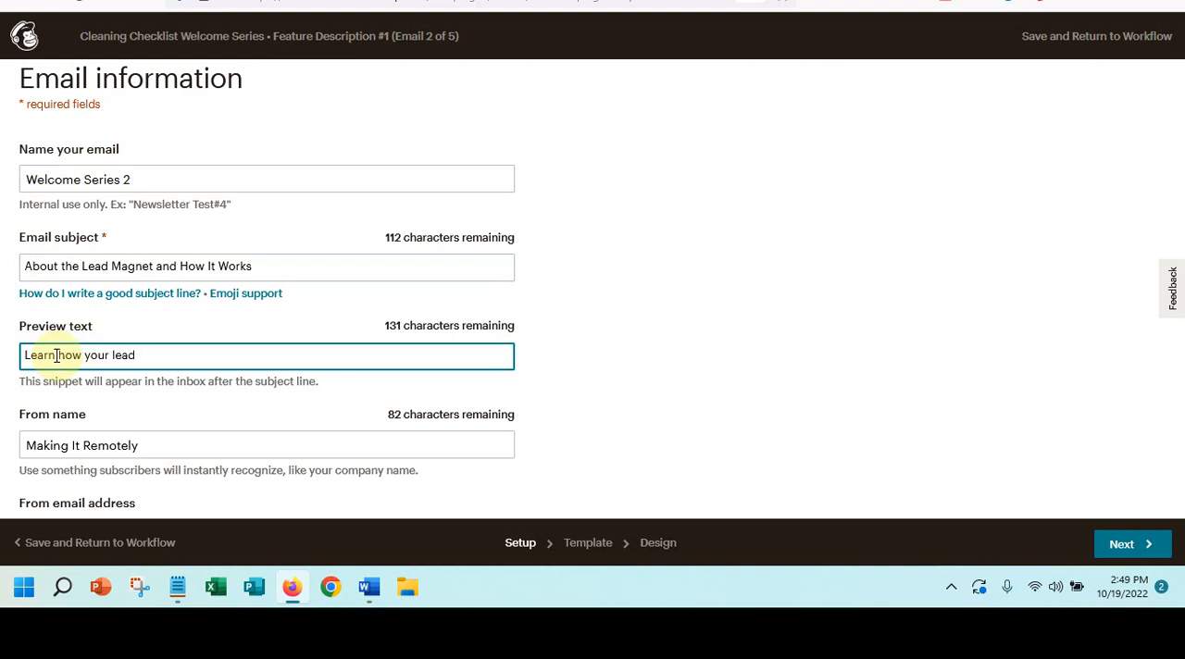
pyautogui.write(' magnet')
pyautogui.moveTo(113, 355); pyautogui.dragTo(189, 354)
pyautogui.write('l')
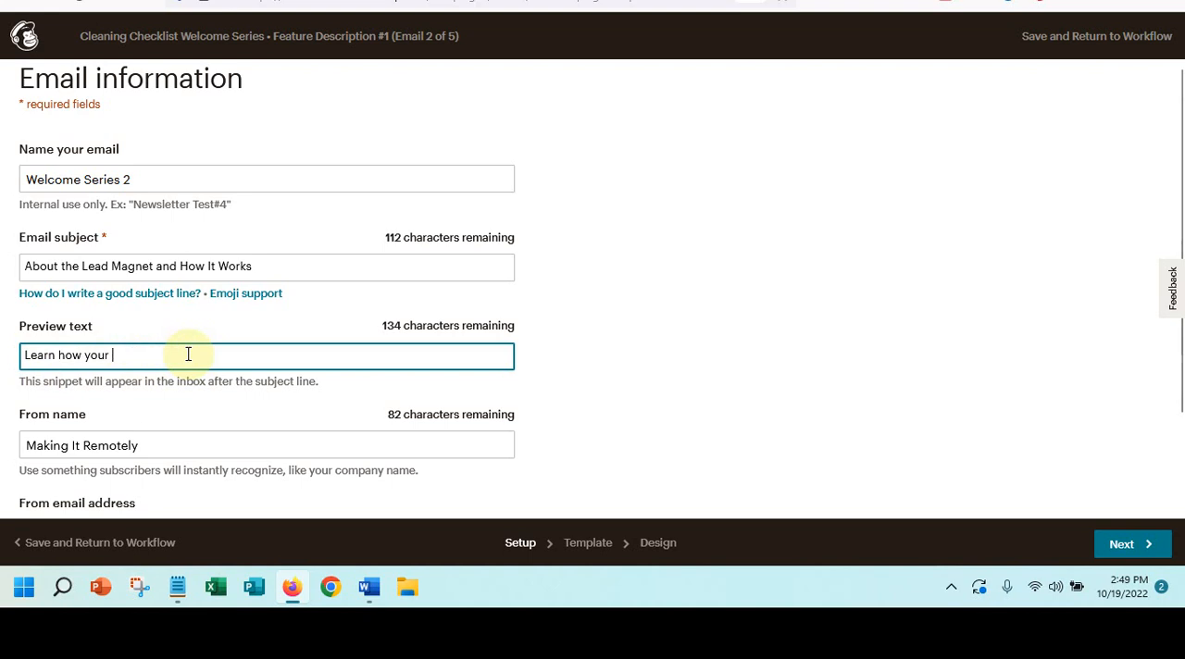
pyautogui.write('Che')
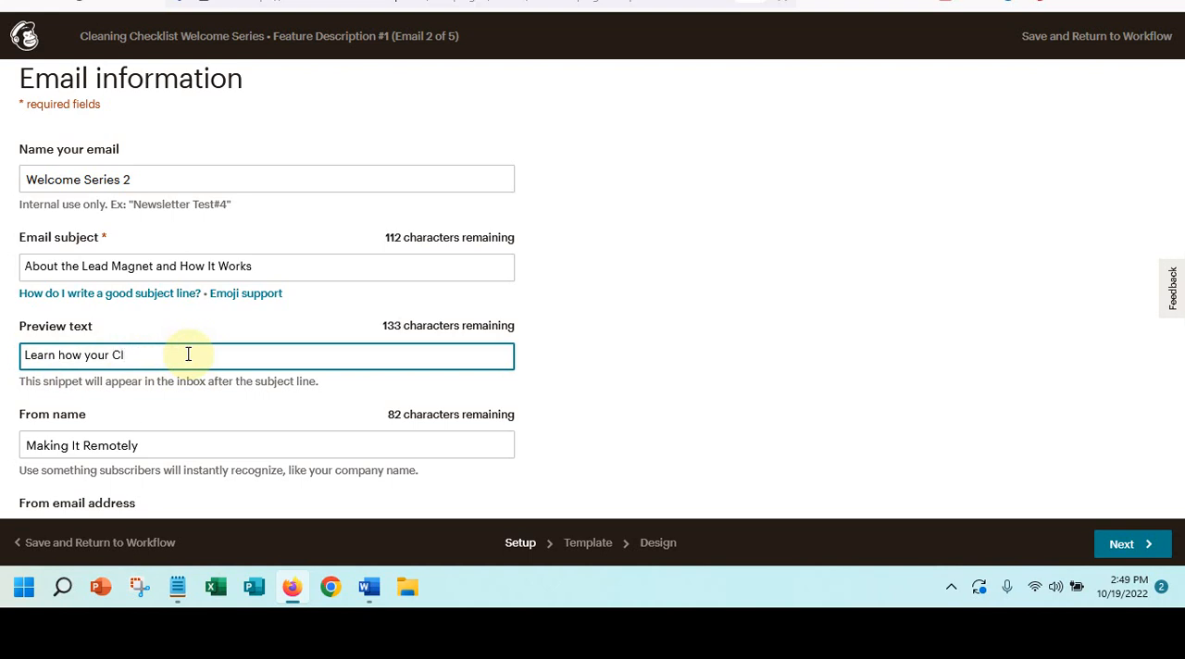
pyautogui.write('eaning Checklist C')
pyautogui.write('an Help ')
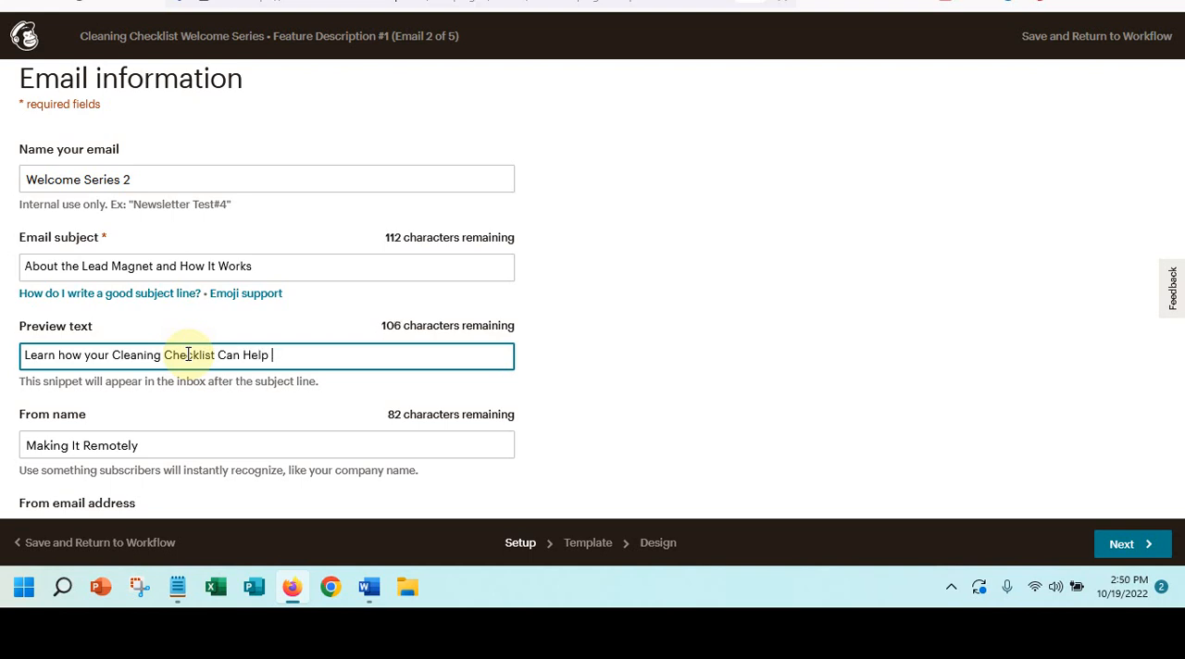
pyautogui.write('You Organize Your Home')
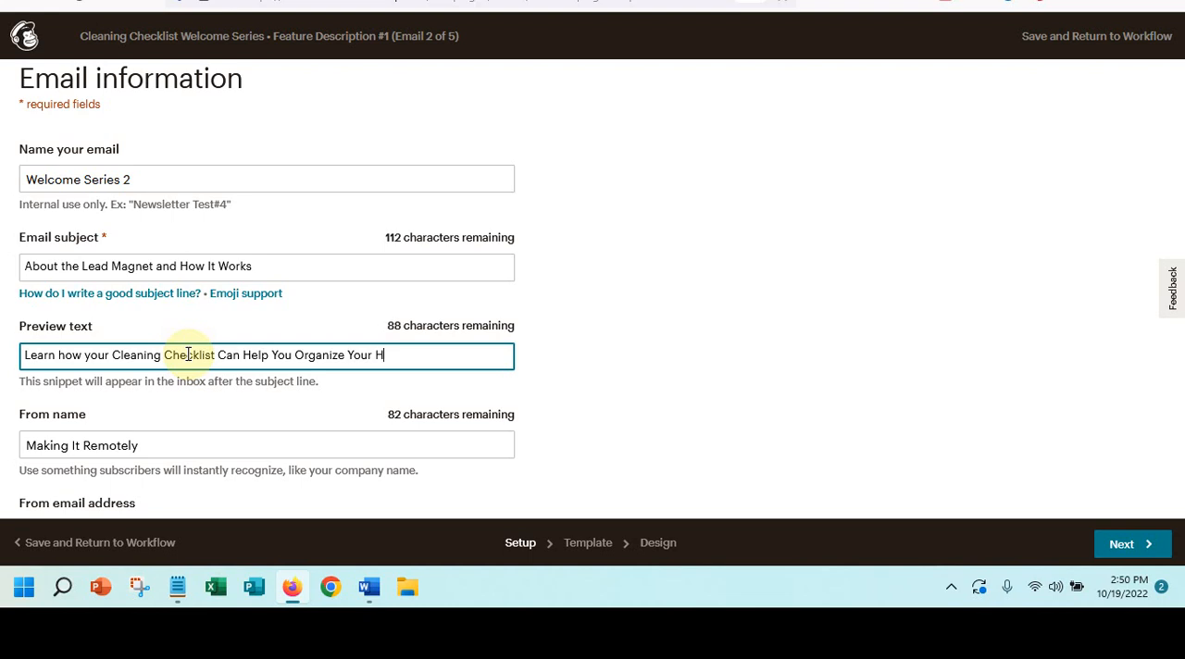
# - Capitalize "Your" before "Cleaning" and "How" after "Learn" in the preview text
pyautogui.click(90, 359)
pyautogui.press('BackSpace')
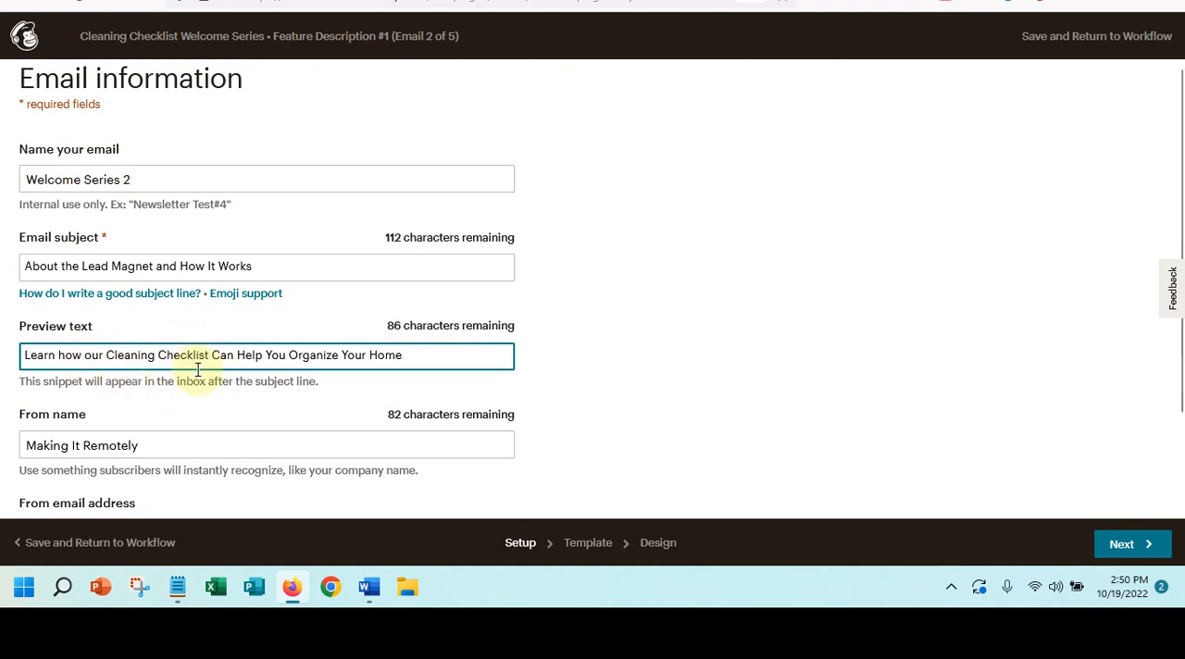
pyautogui.write('Y')
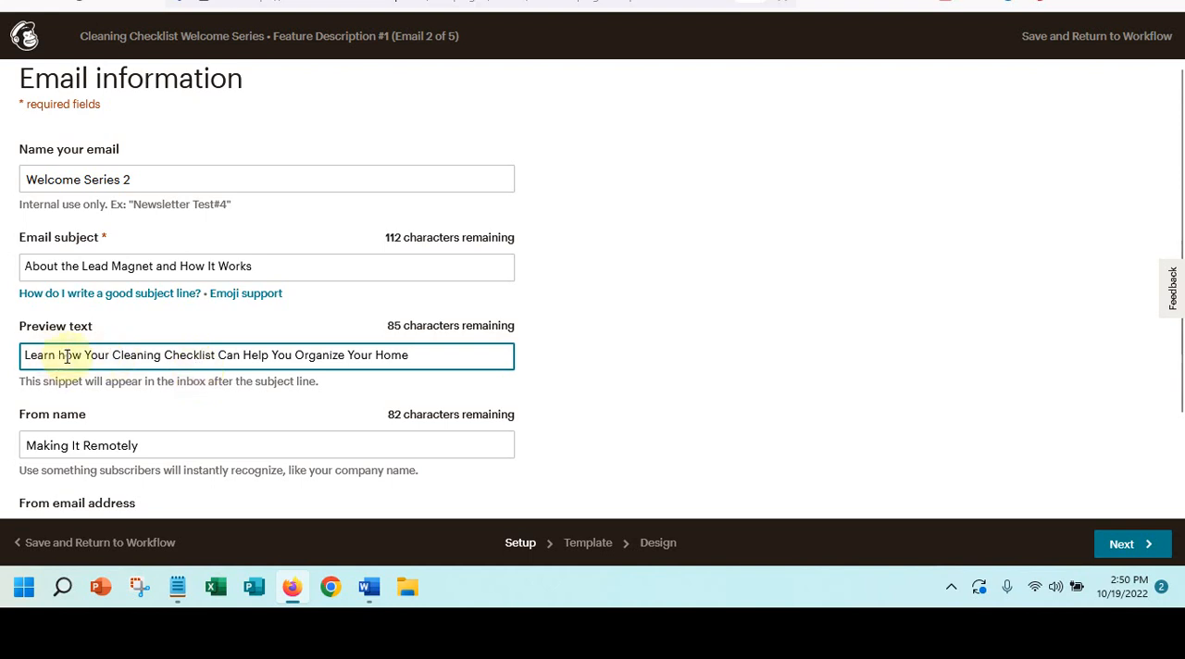
pyautogui.click(66, 354)
pyautogui.press('BackSpace')
pyautogui.write('H')
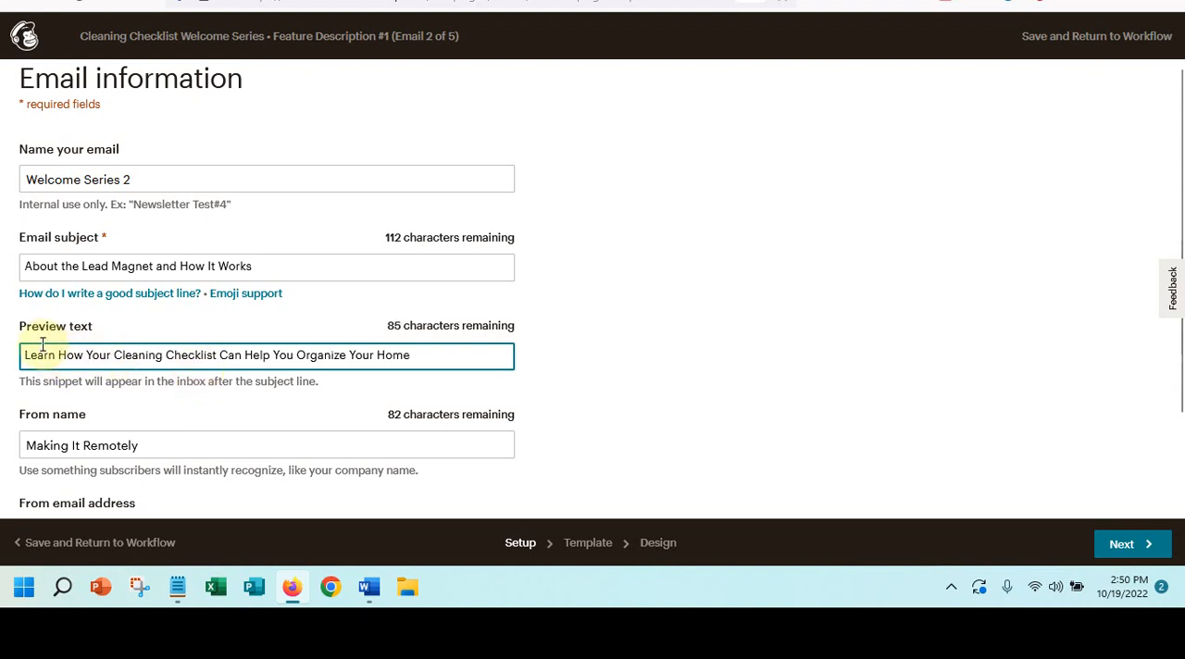
# - Add "Welcome" in front of the existing Google Analytics title for the email
pyautogui.scroll(-2, 182, 321)
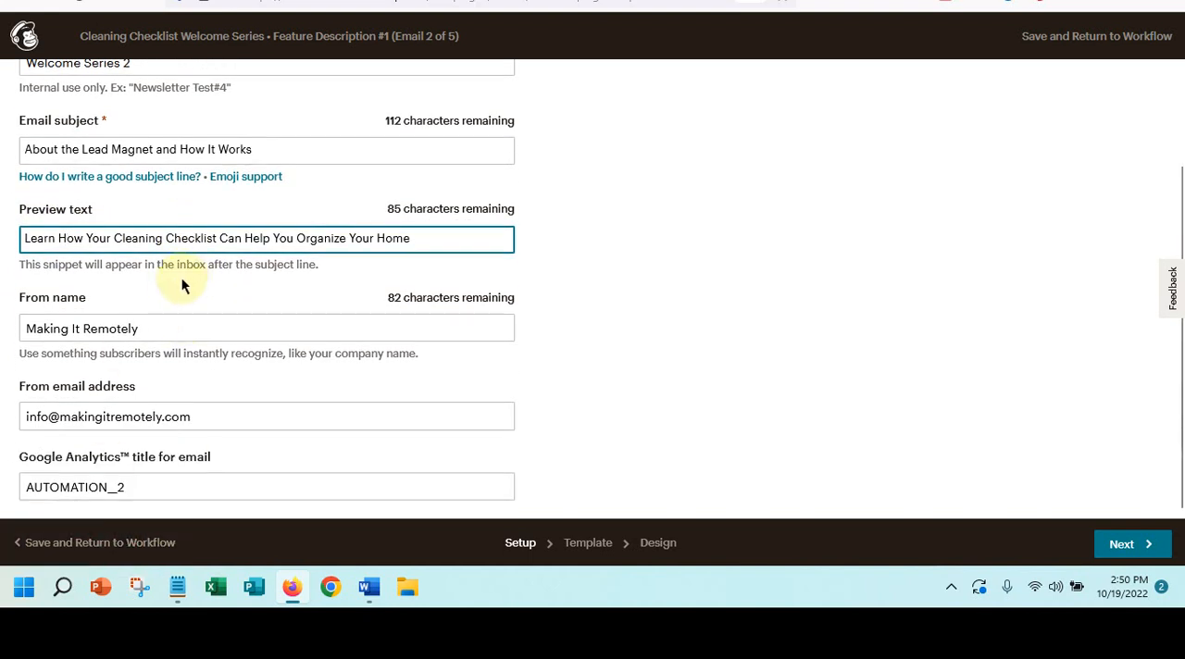
pyautogui.click(22, 487)
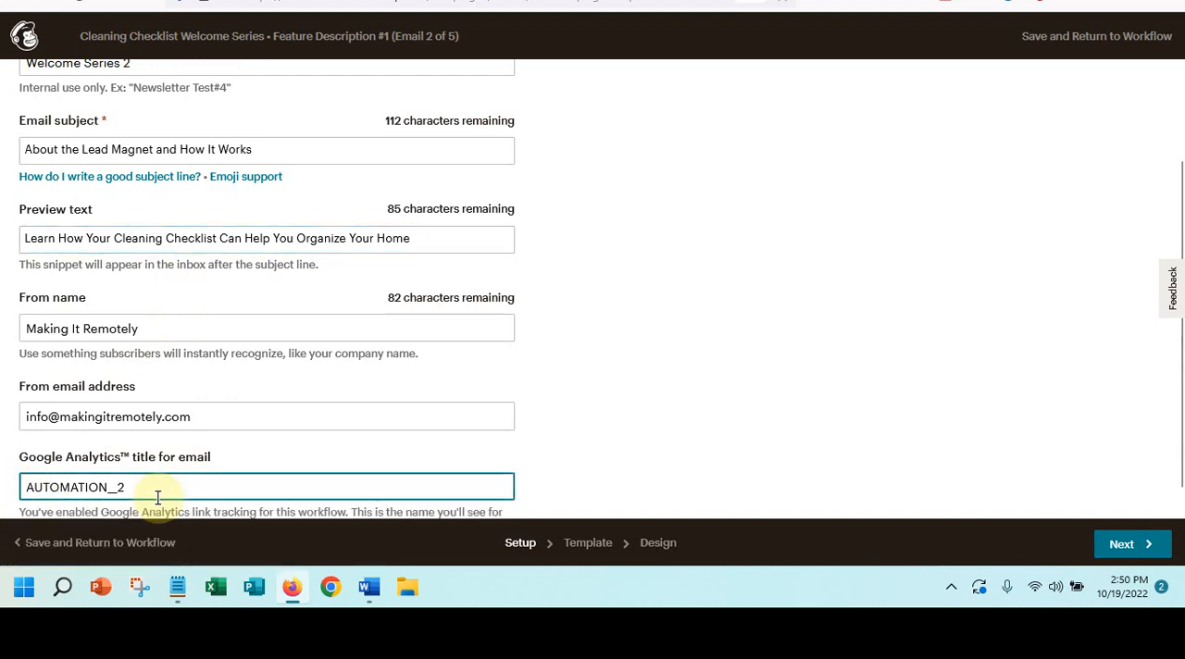
pyautogui.write('Welcome')
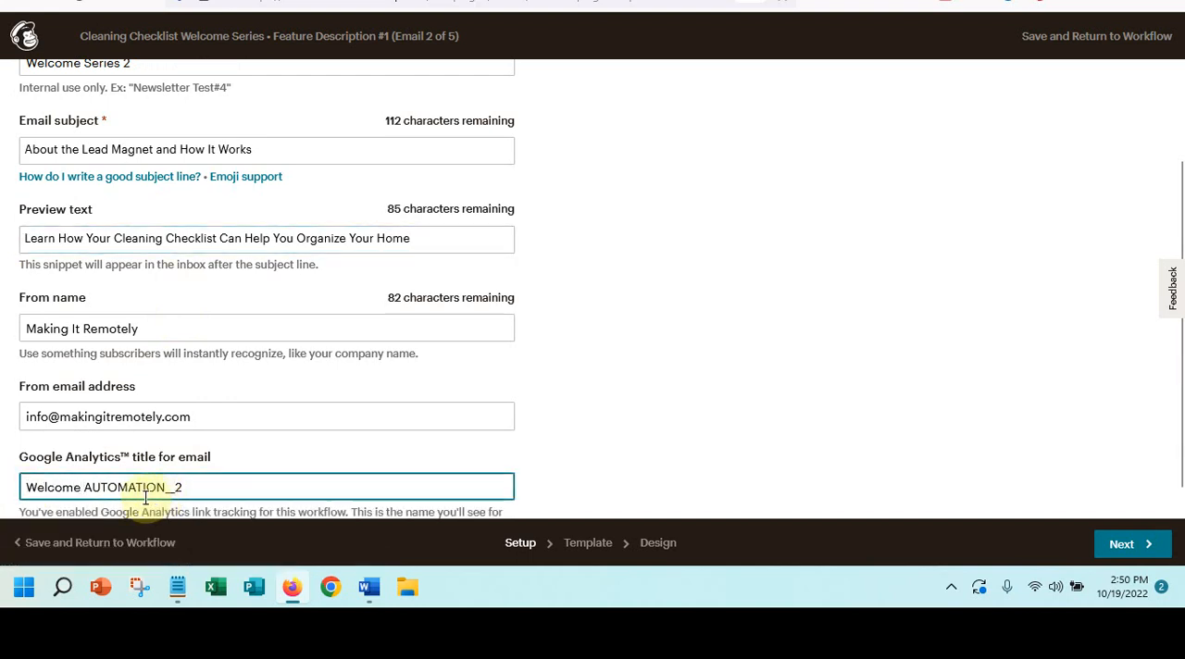
# - Continue to template selection and apply the saved "Cleaning Welcome Series" template to the email
pyautogui.click(1120, 544)
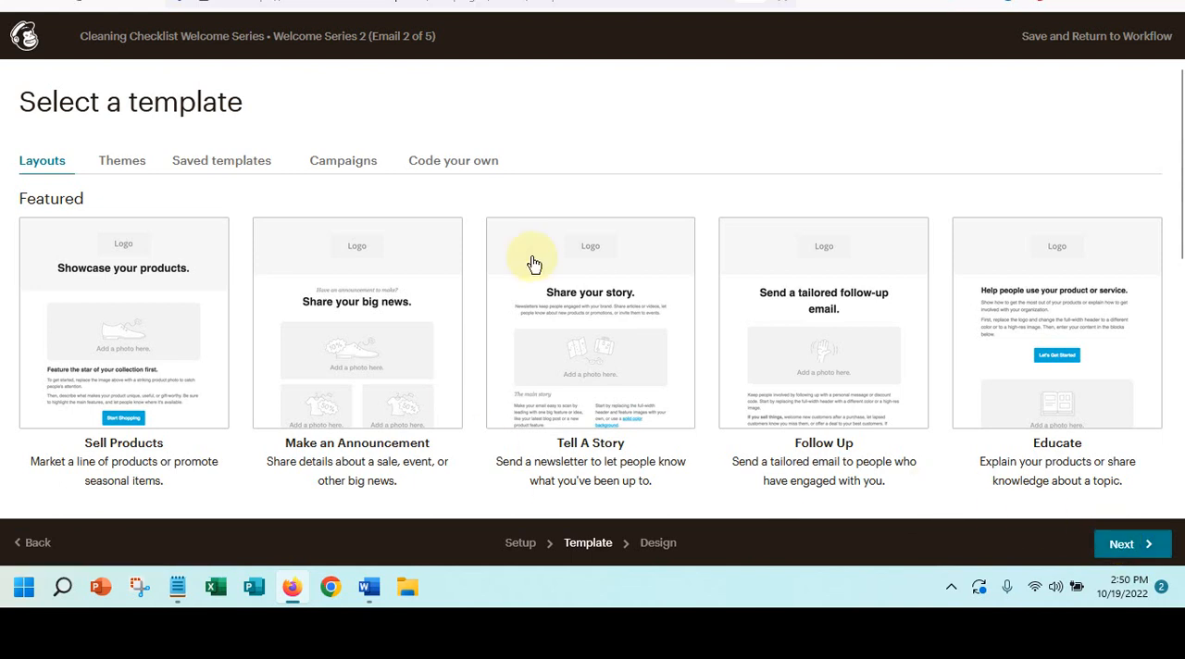
pyautogui.click(197, 161)
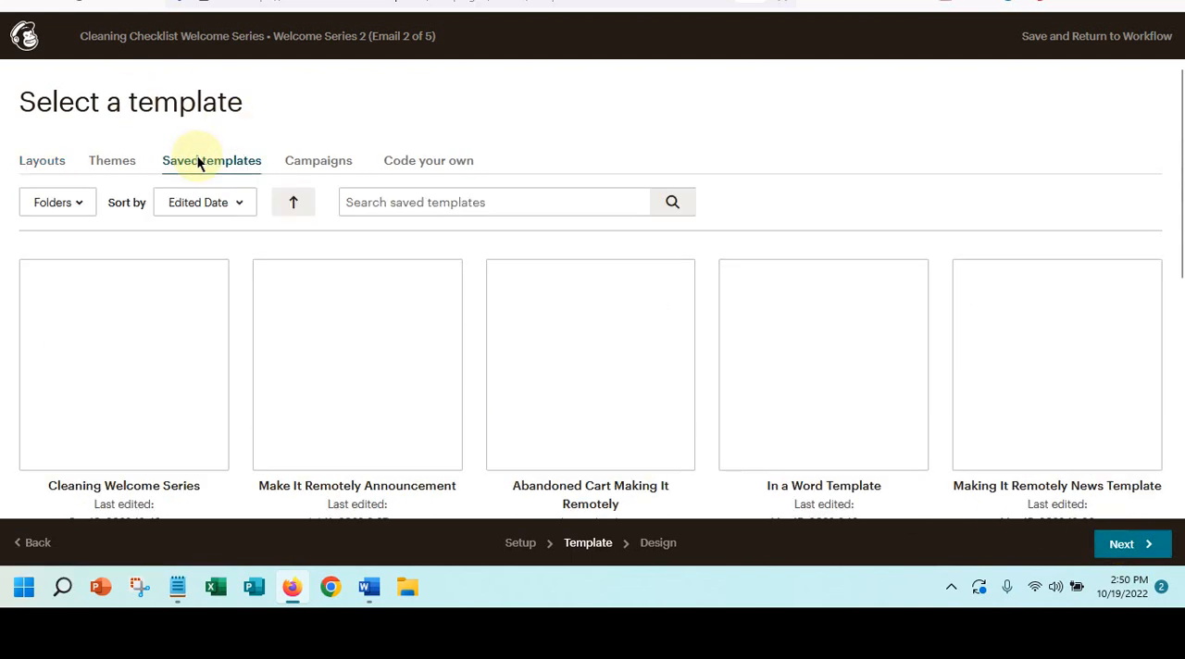
pyautogui.click(153, 371)
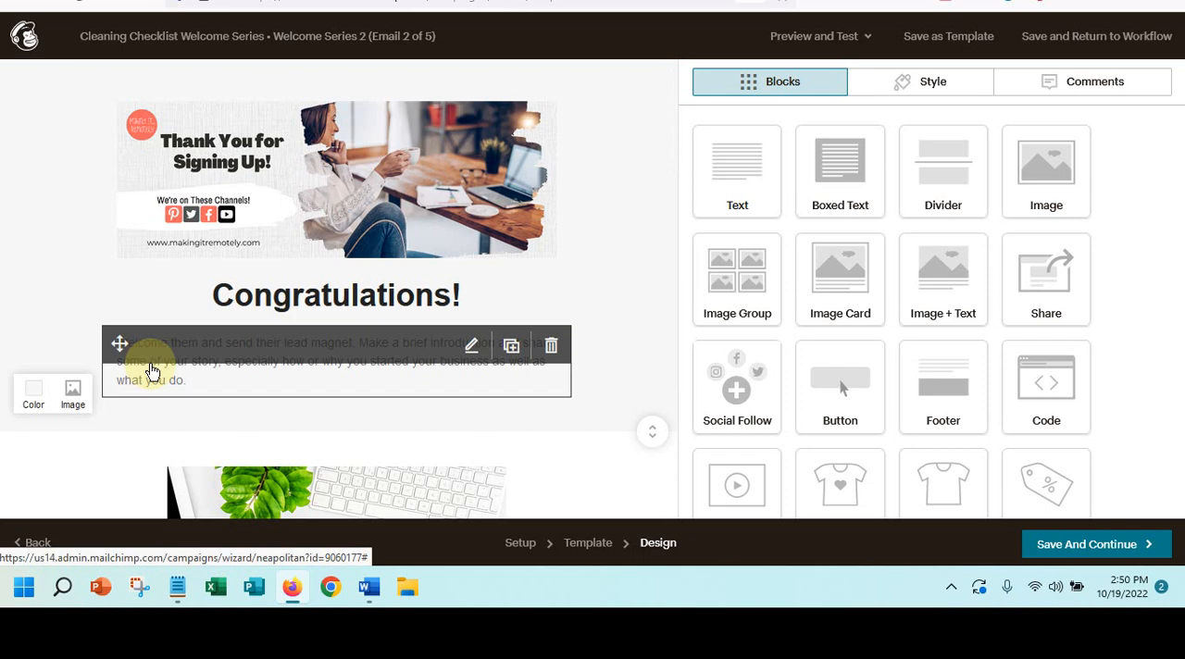
# - Replace the "Congratulations!" heading in the email with "How to Make Your Home Spotless!"
pyautogui.scroll(-3, 389, 415)
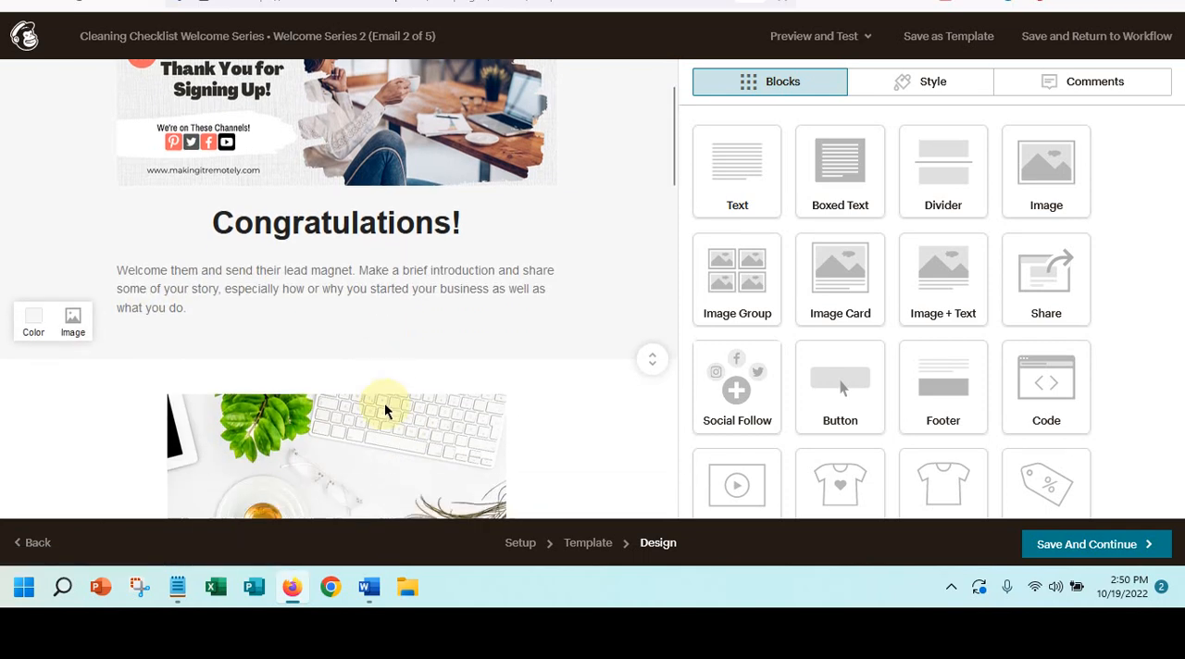
pyautogui.scroll(2, 387, 410)
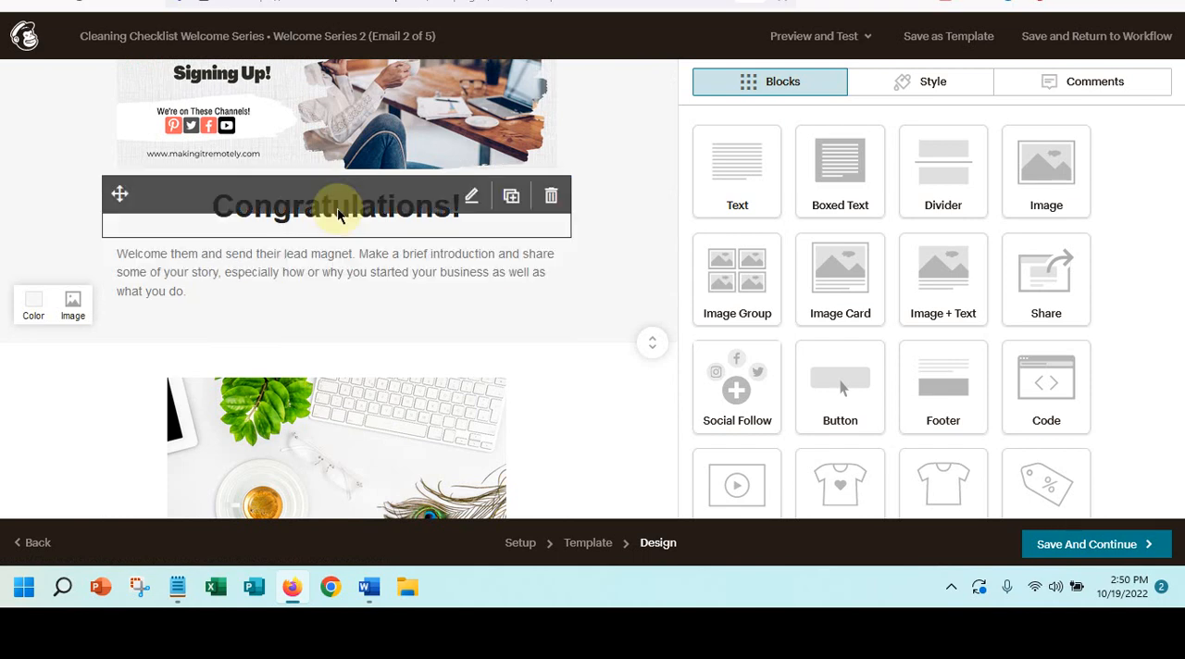
pyautogui.click(471, 202)
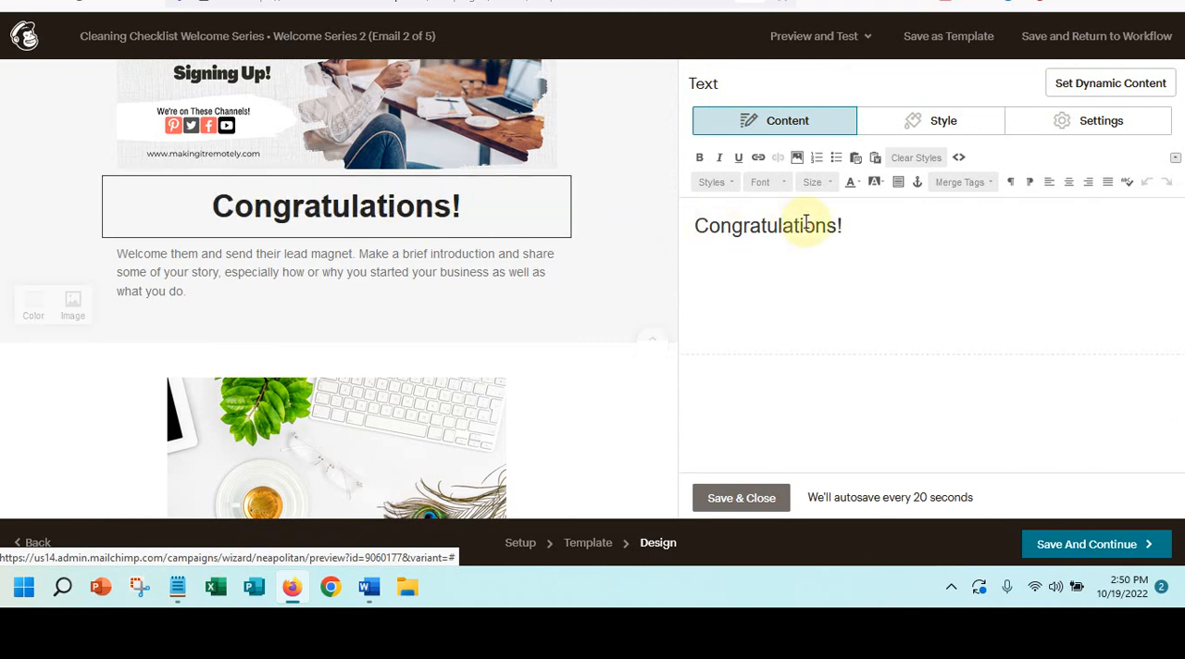
pyautogui.moveTo(854, 219); pyautogui.dragTo(656, 214)
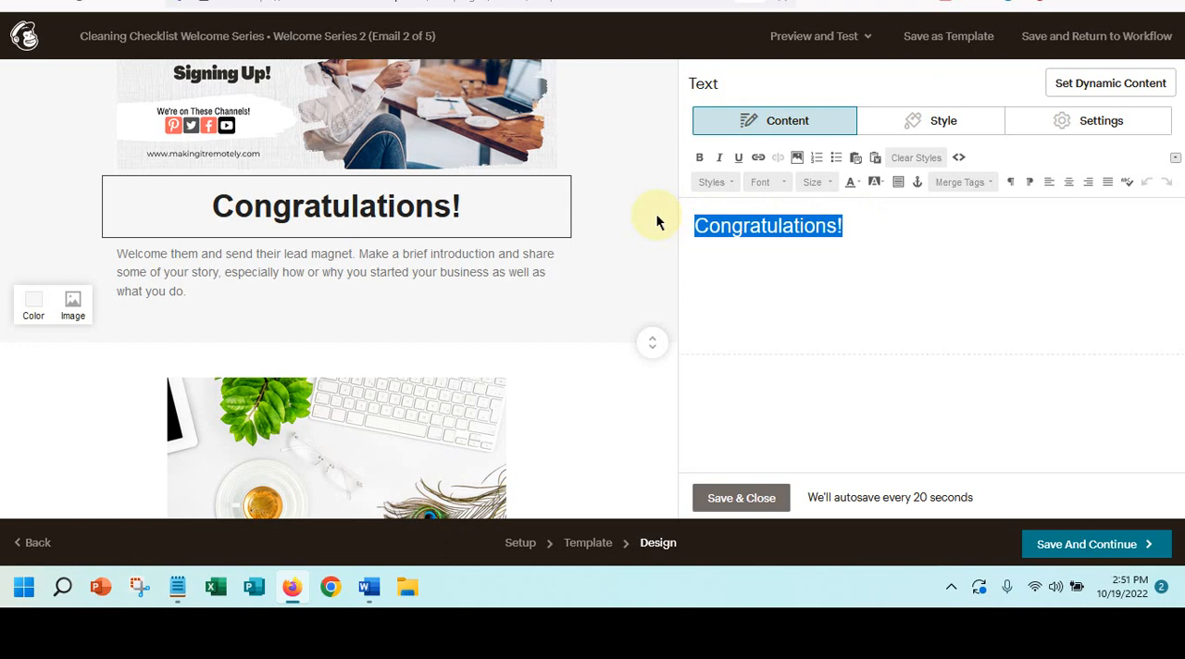
pyautogui.write('How')
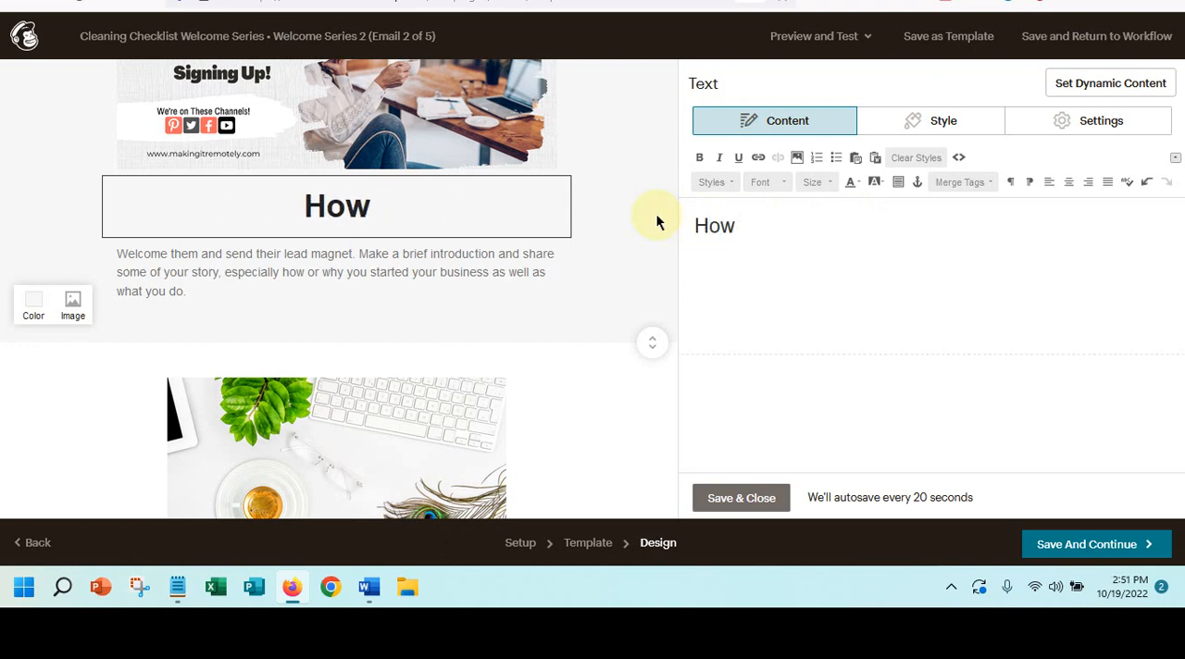
pyautogui.write(' to Ma')
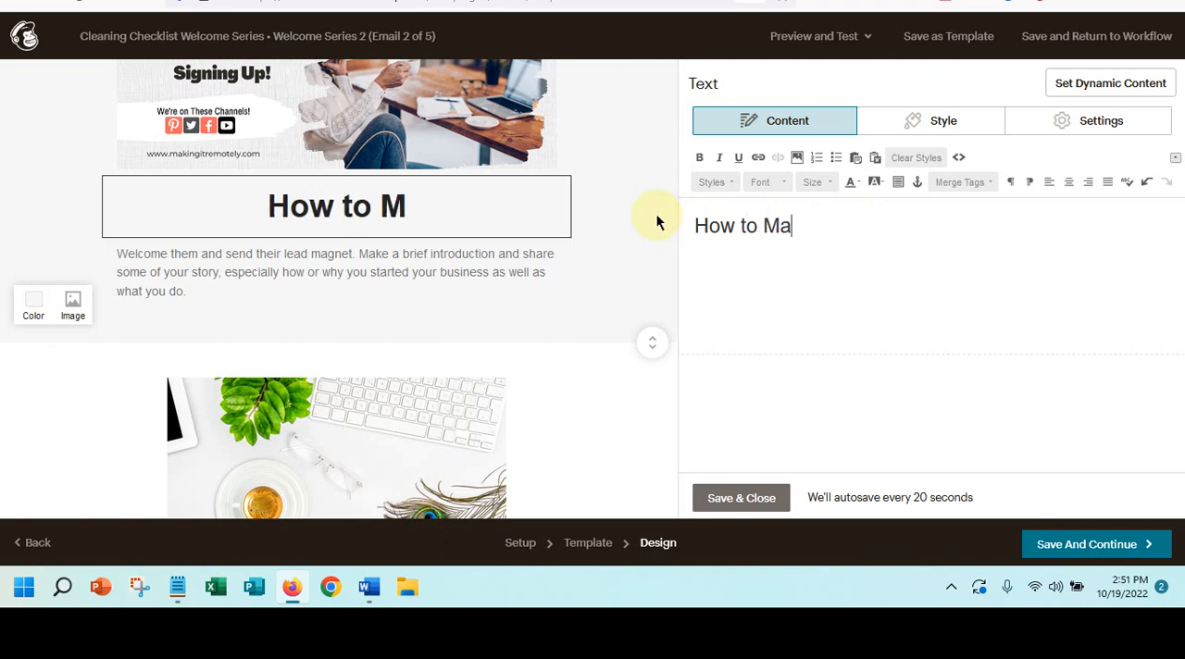
pyautogui.write('ke Your Hom')
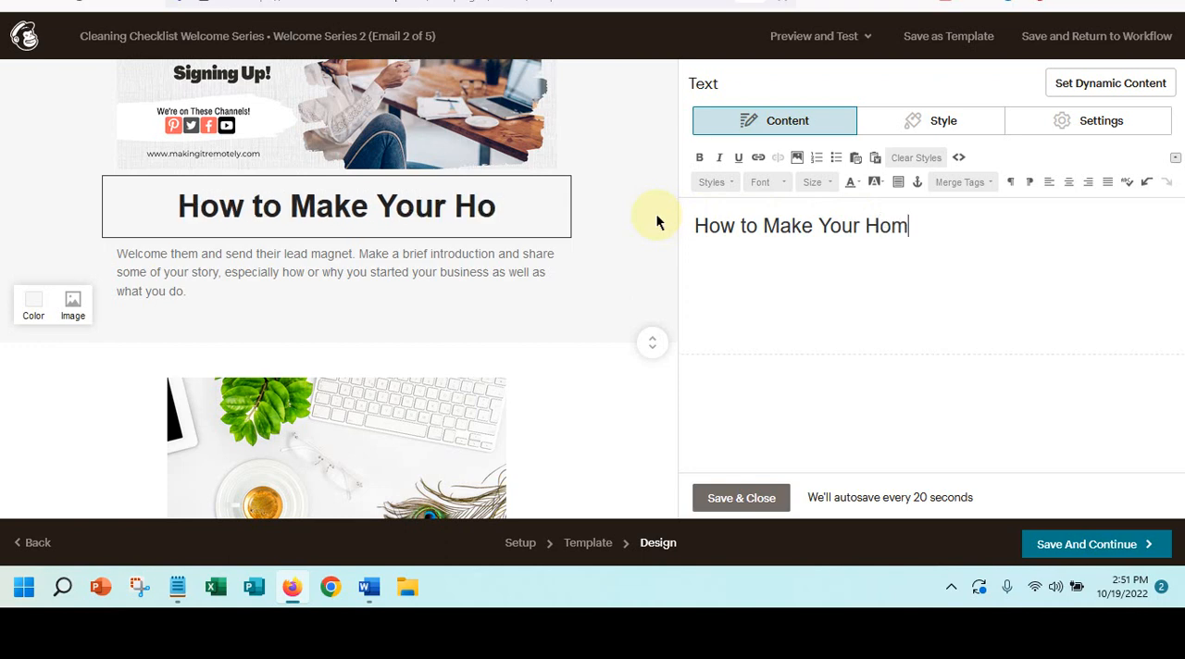
pyautogui.write('e Spot')
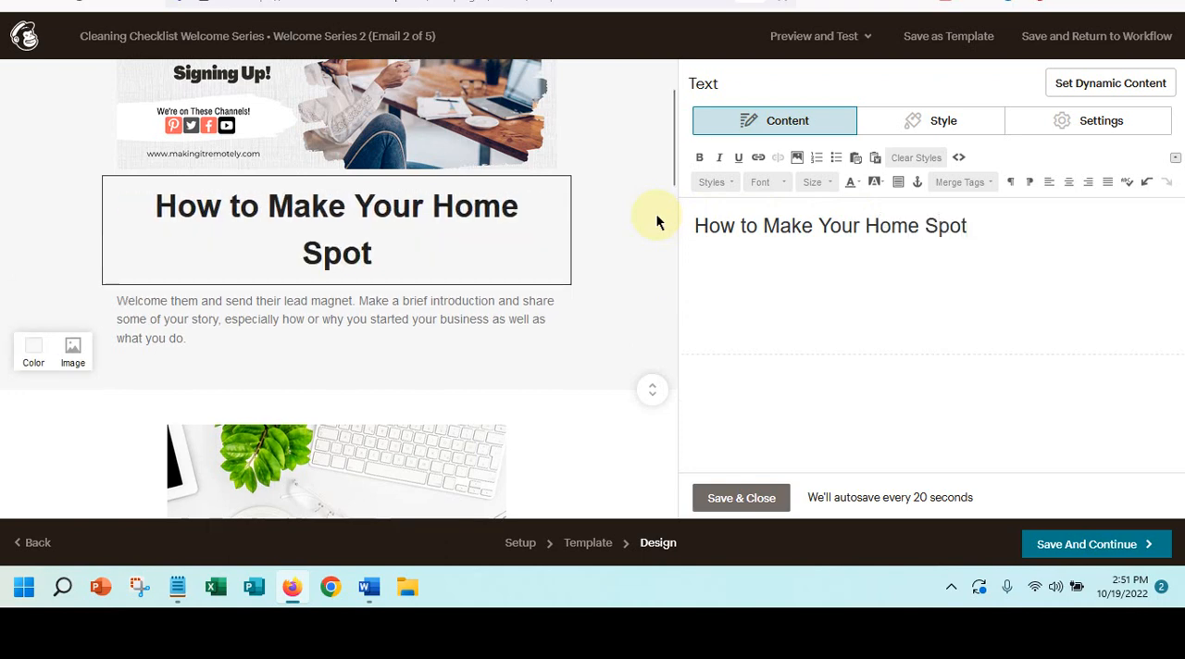
pyautogui.write('less!')
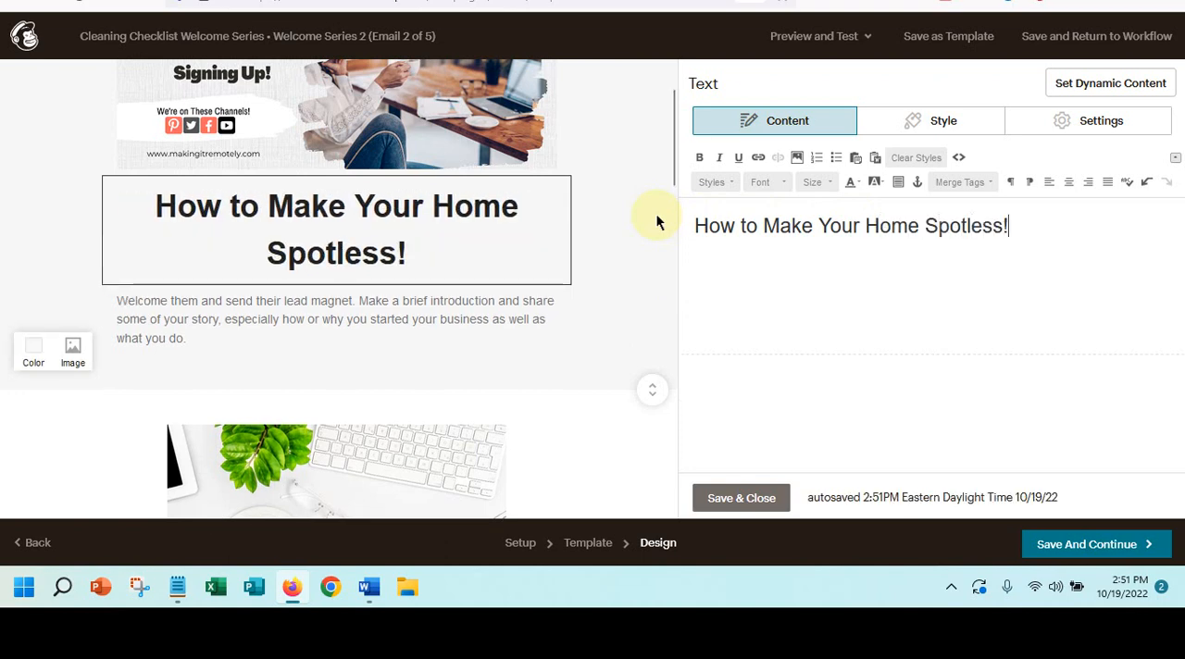
# - Delete the cleaning checklist image block from the email
pyautogui.click(302, 349)
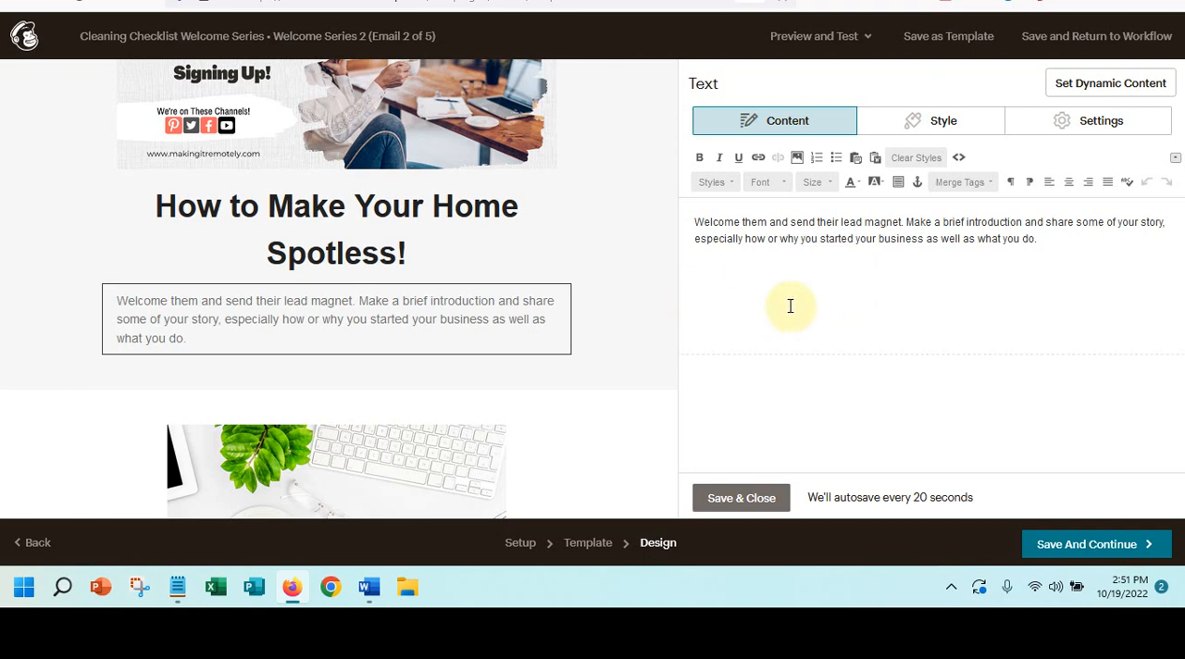
pyautogui.scroll(-3, 561, 310)
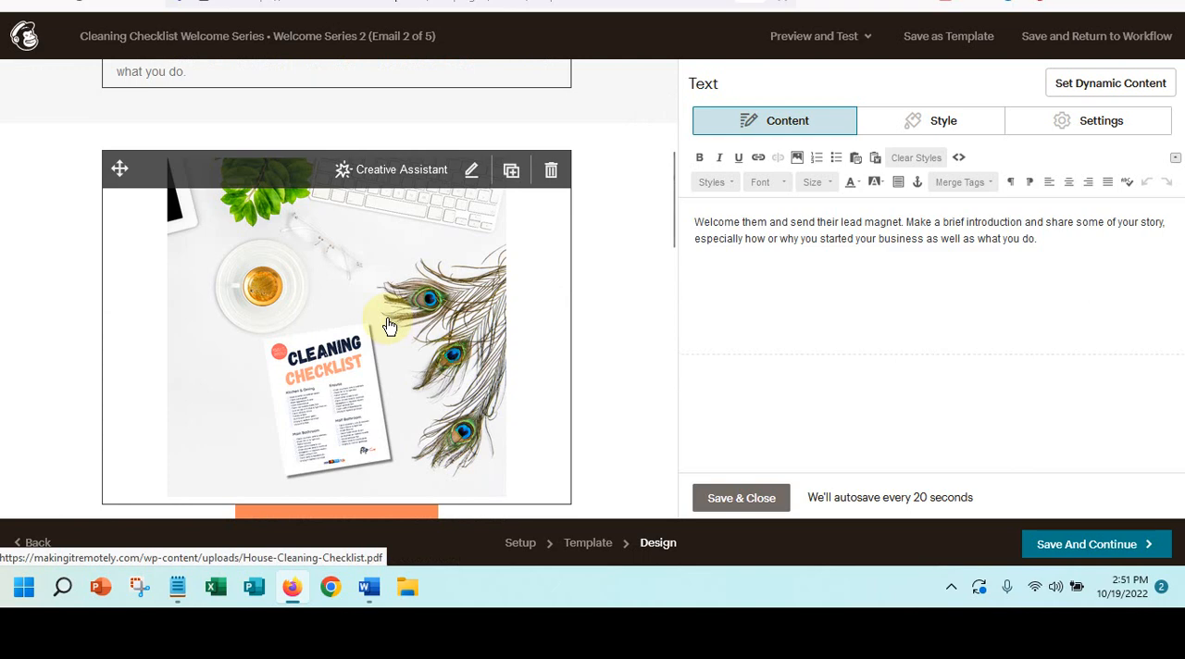
pyautogui.click(390, 326)
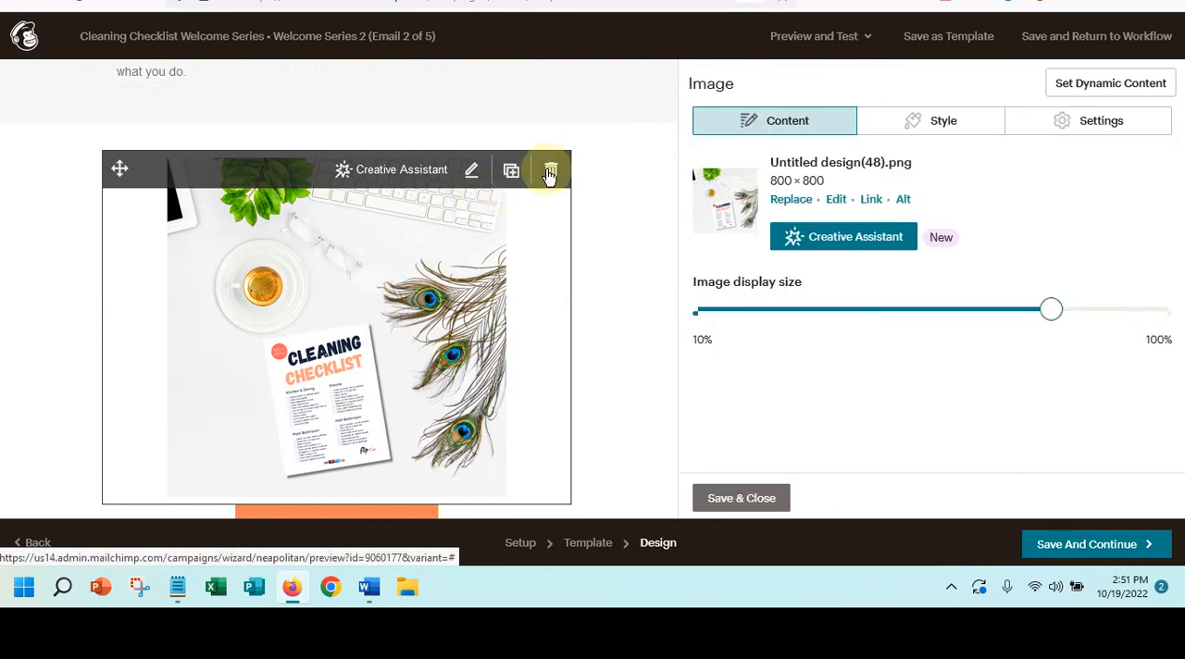
pyautogui.click(550, 174)
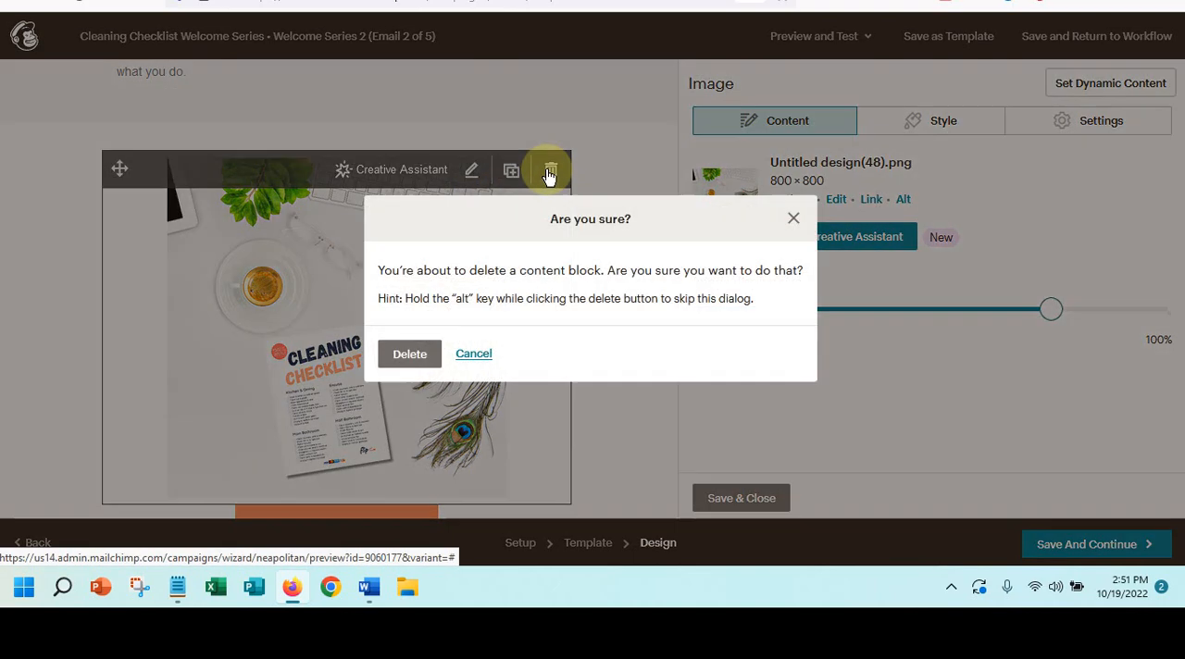
pyautogui.click(400, 355)
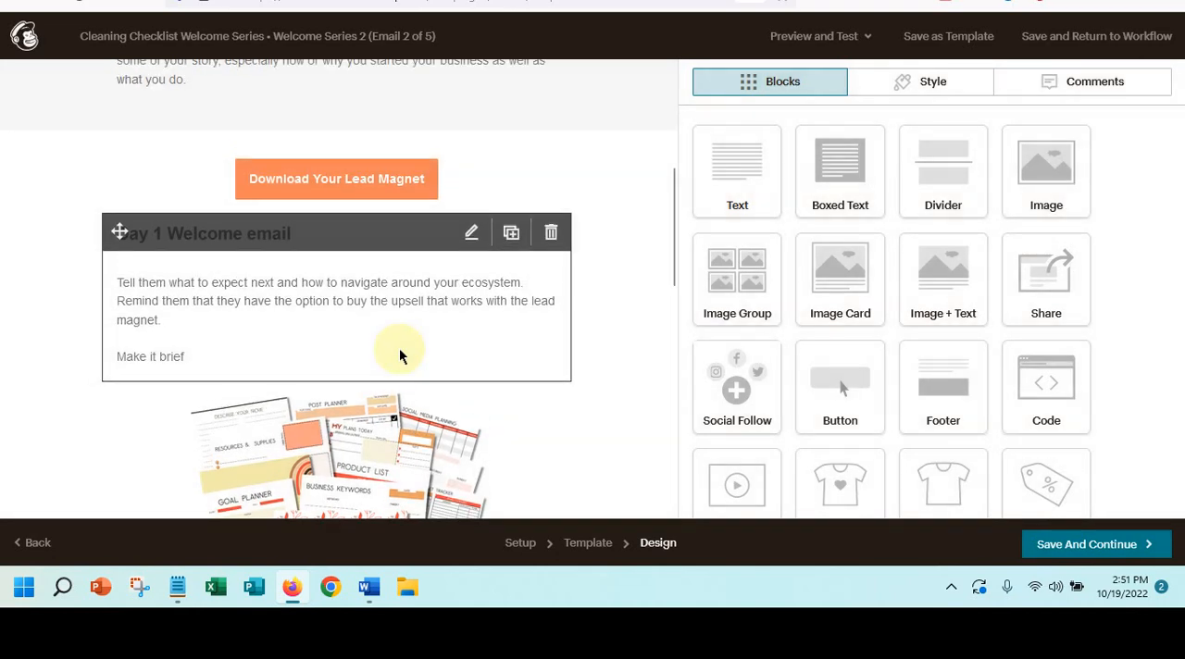
# - Delete the "Download Your Lead Magnet" button block from the email
pyautogui.scroll(3, 399, 348)
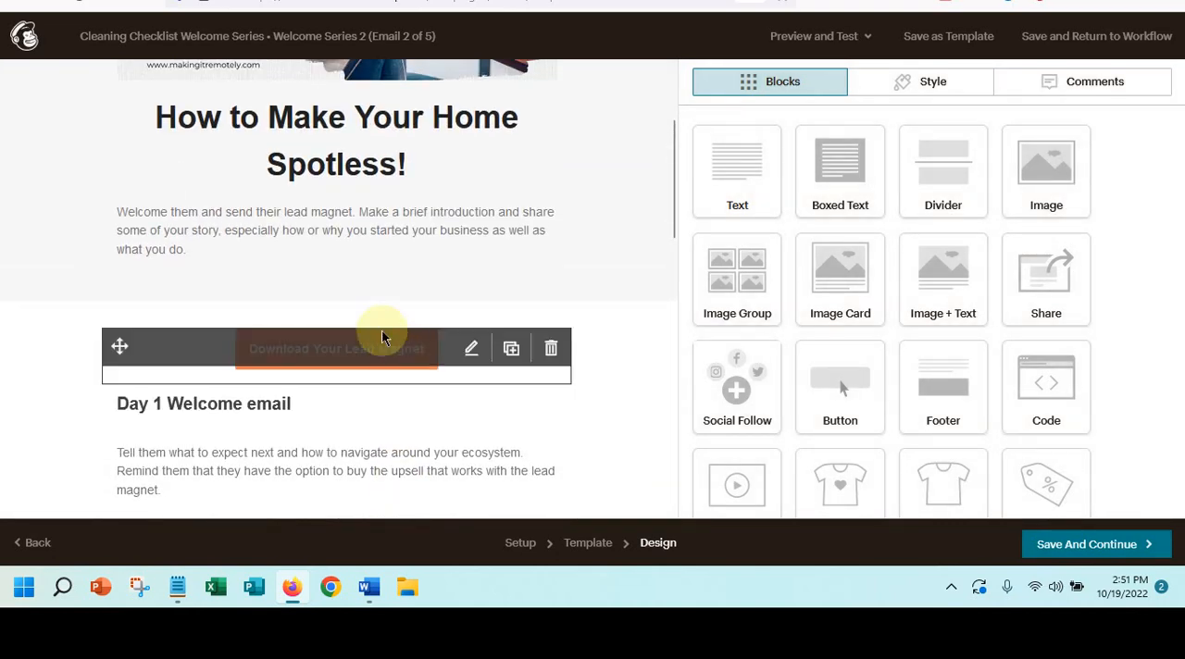
pyautogui.click(553, 349)
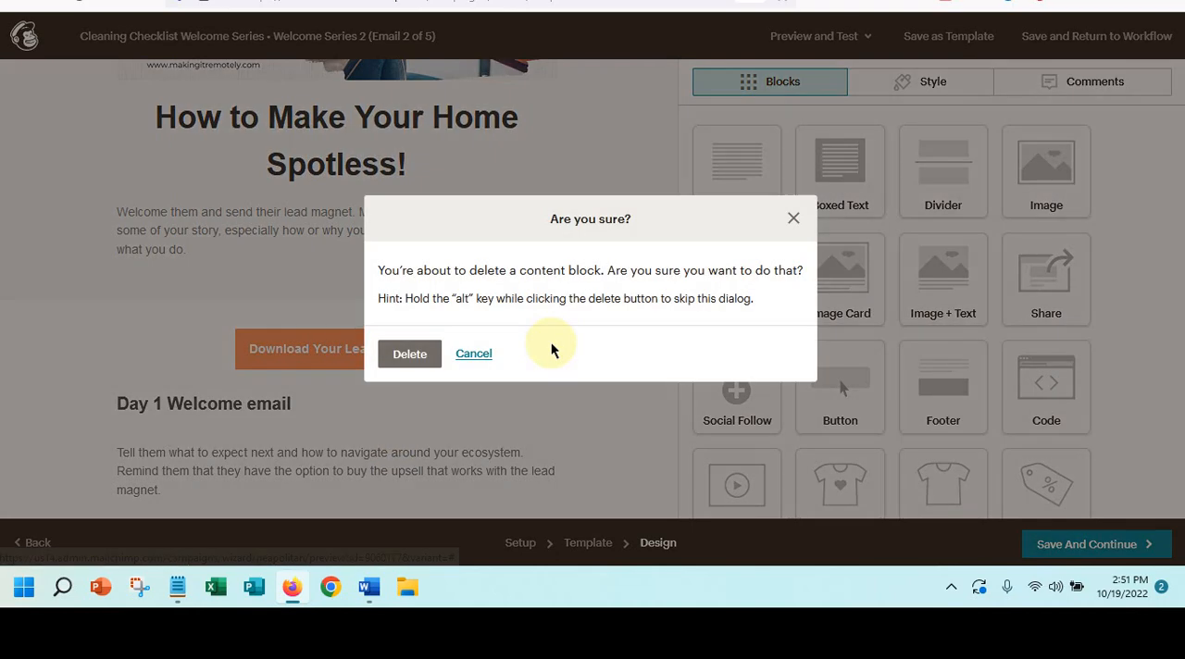
pyautogui.click(398, 356)
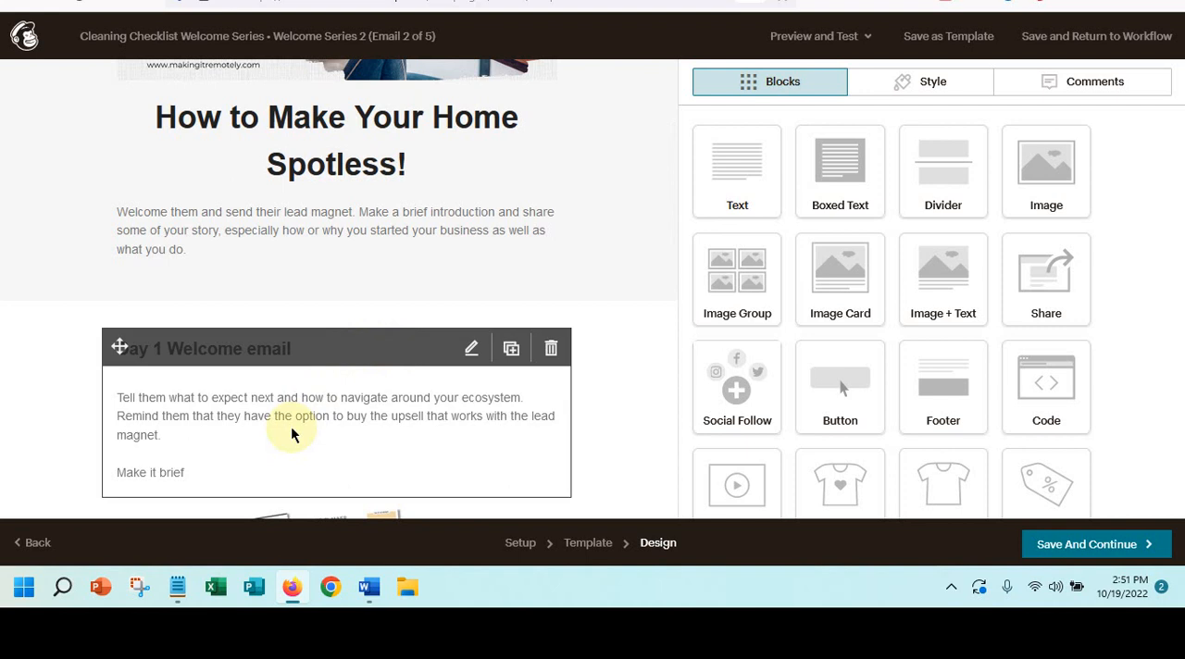
# - Add a text block below the introduction paragraph reading "How to use lead magnet to accomplish your cleaning tasks and organize your home."
pyautogui.moveTo(722, 169); pyautogui.dragTo(394, 275)
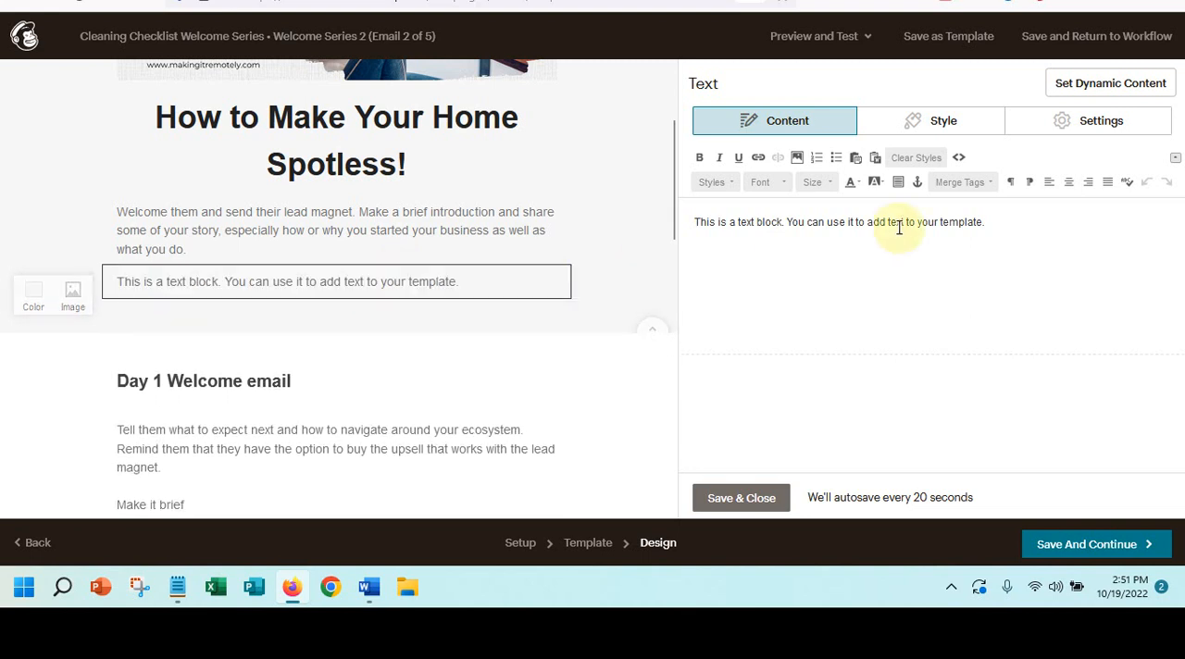
pyautogui.moveTo(692, 222); pyautogui.dragTo(1111, 212)
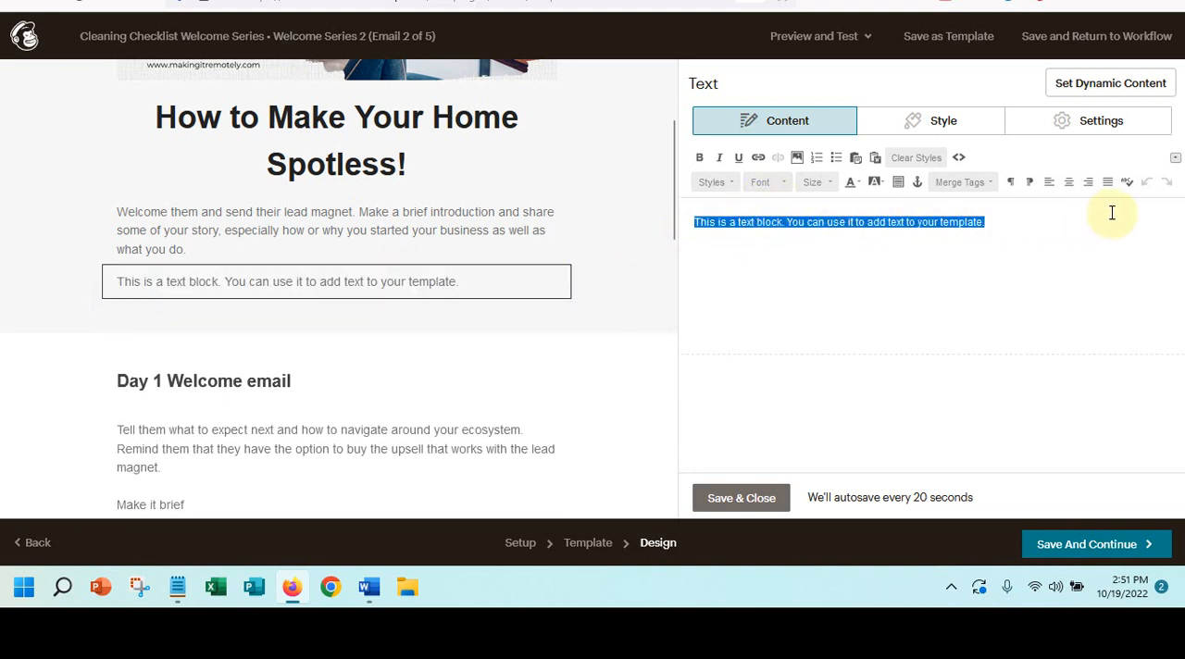
pyautogui.write('How t')
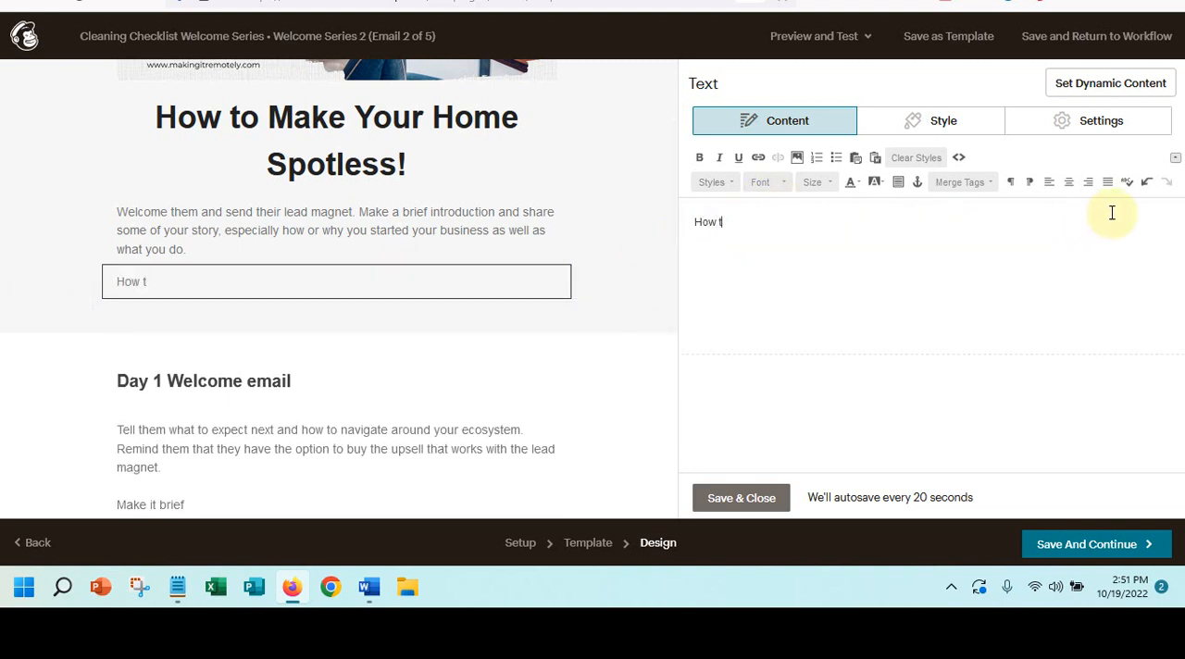
pyautogui.write('o use lead mag')
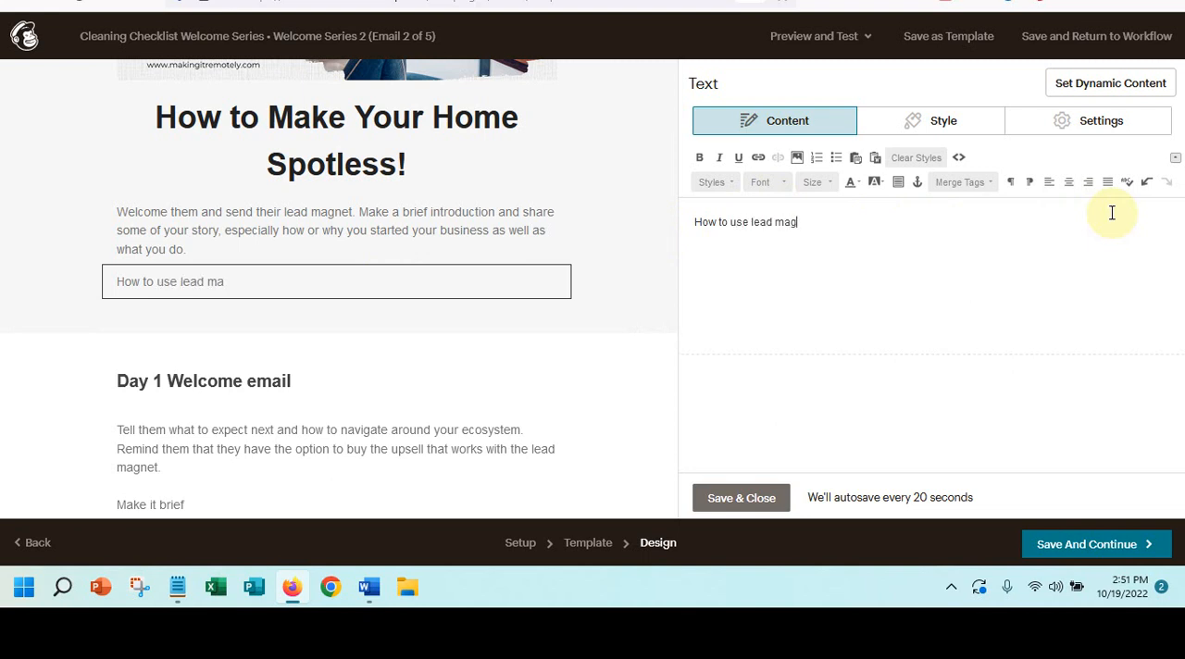
pyautogui.write('net to accompli')
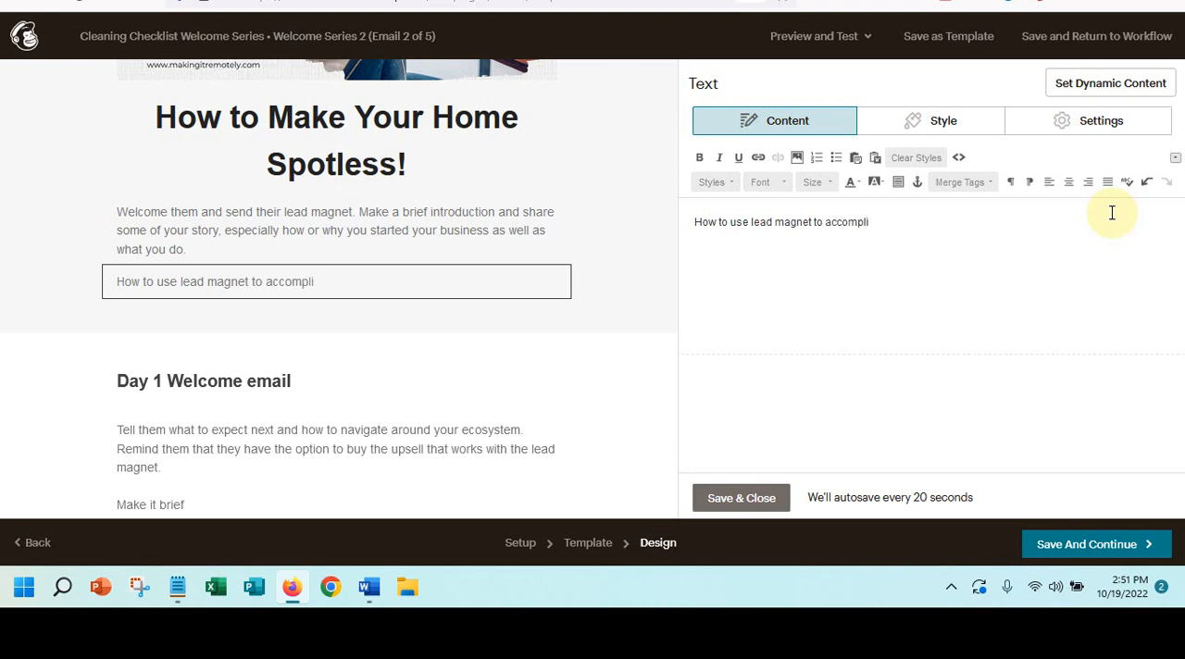
pyautogui.write('sh your cleaning ')
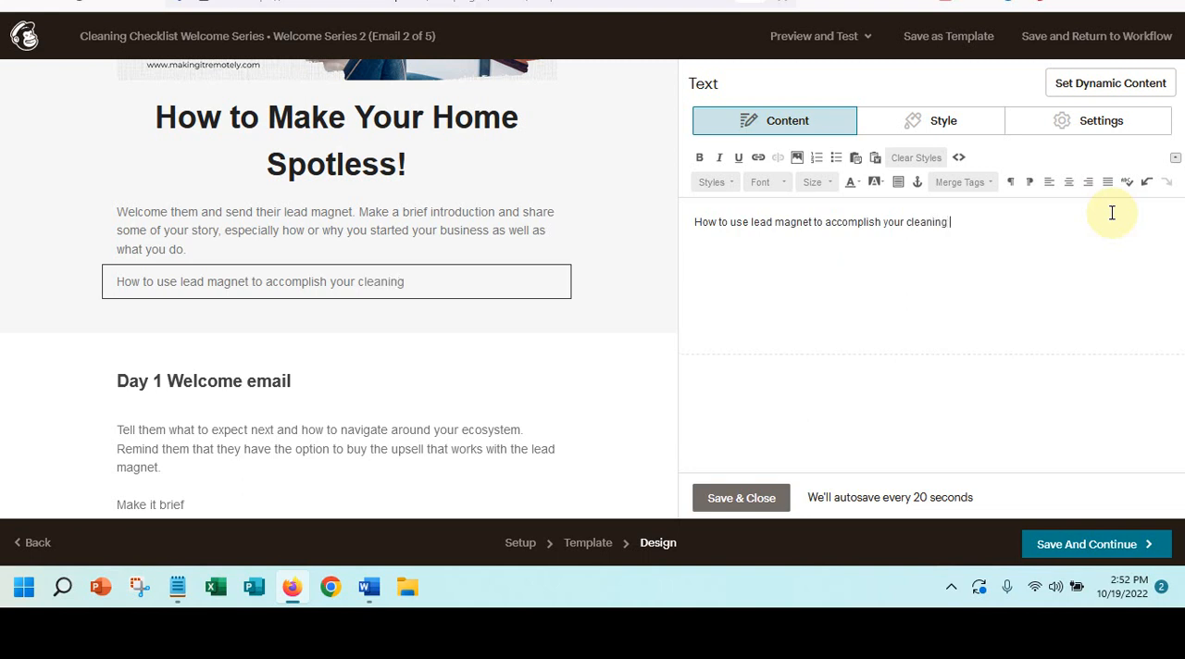
pyautogui.write('tasks an')
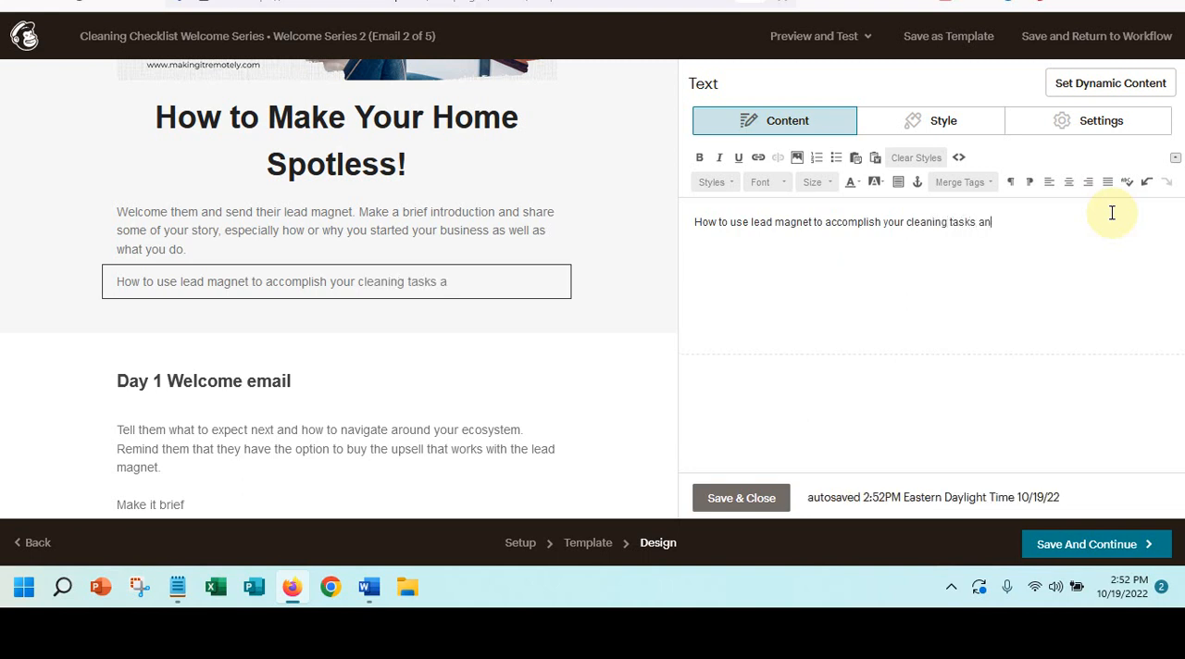
pyautogui.write('d organize your home.')
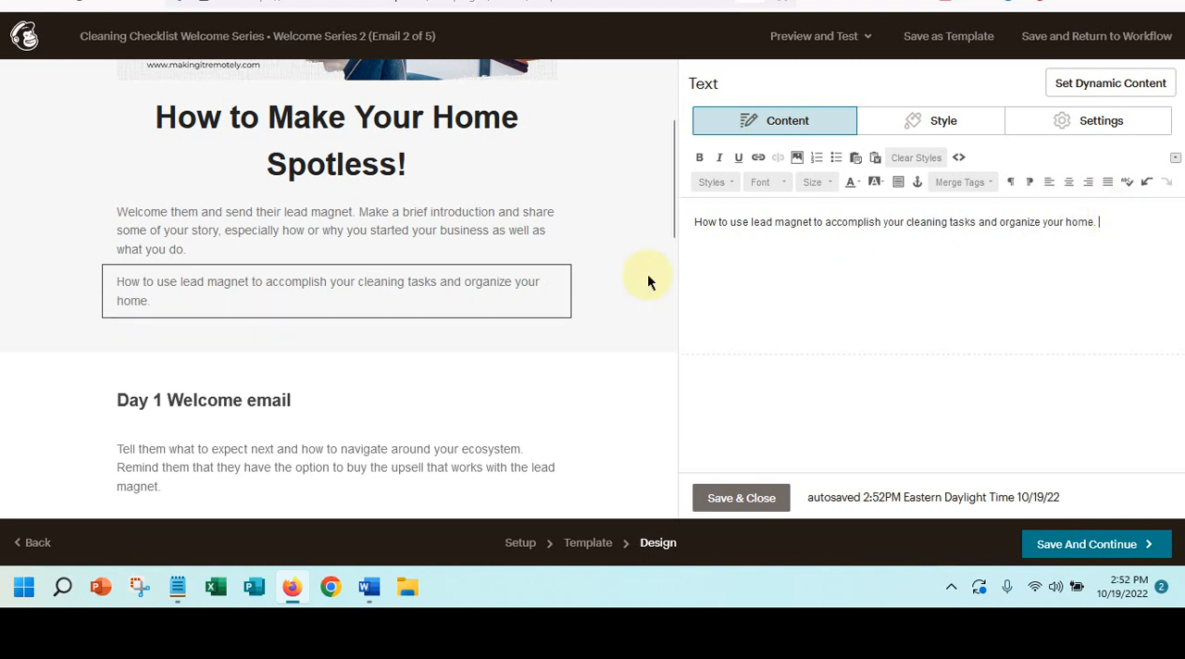
# - Reduce the Starter Worksheets image's display size to about 40% and save the block
pyautogui.moveTo(108, 314)
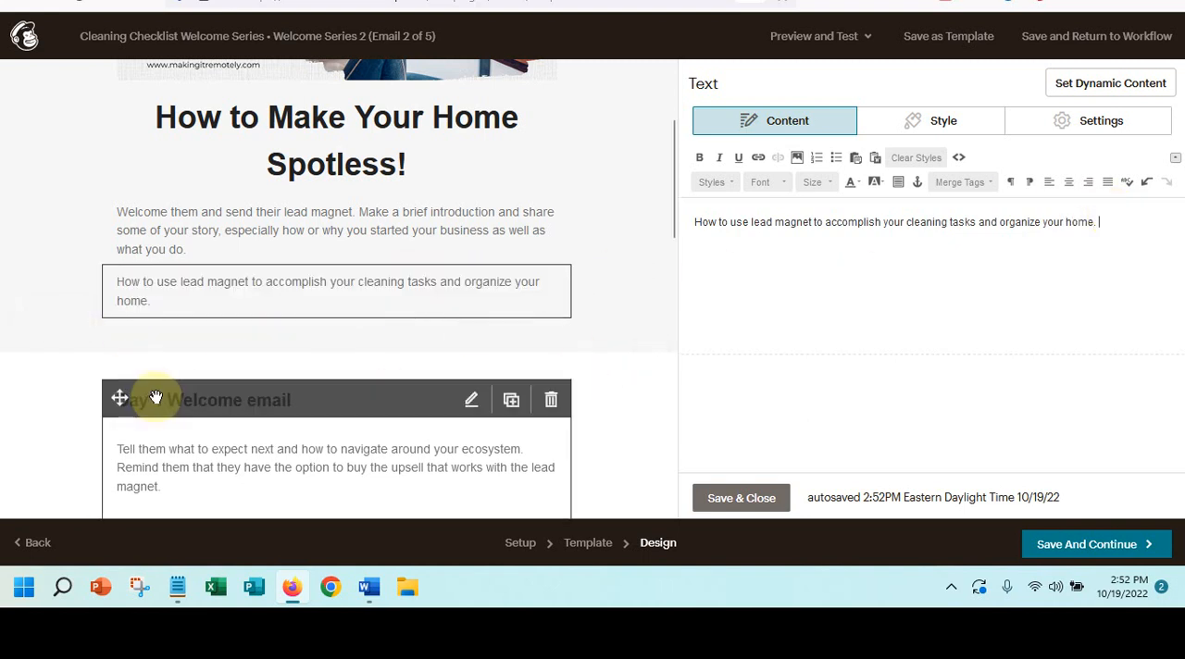
pyautogui.scroll(-2, 310, 365)
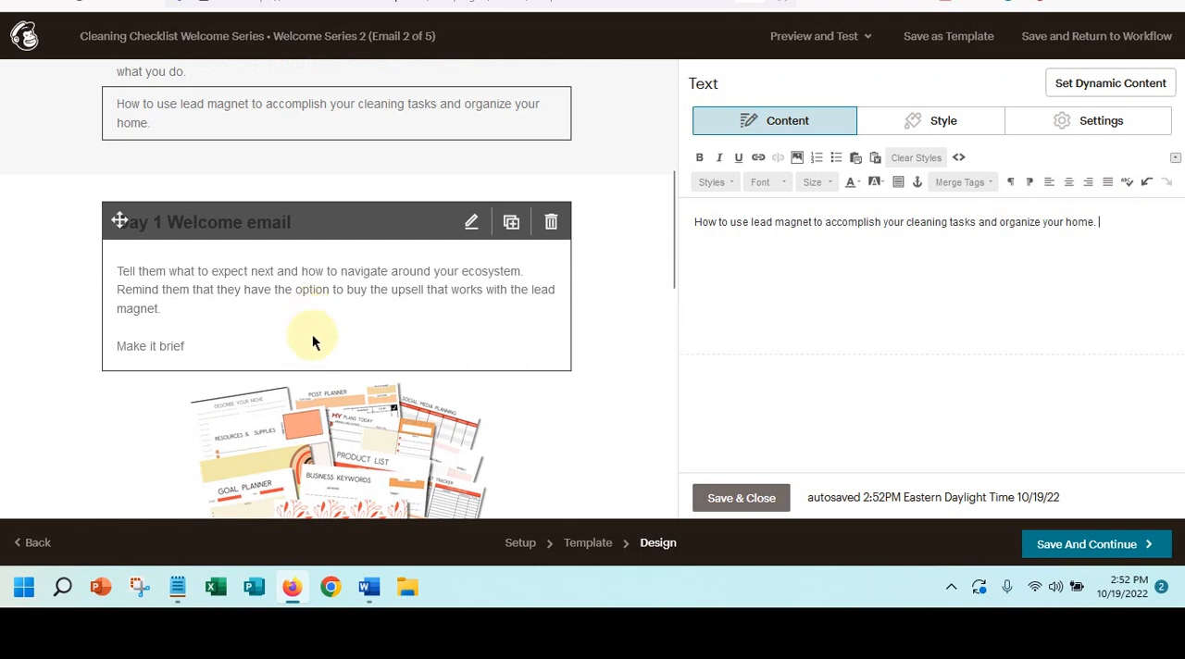
pyautogui.scroll(-3, 312, 342)
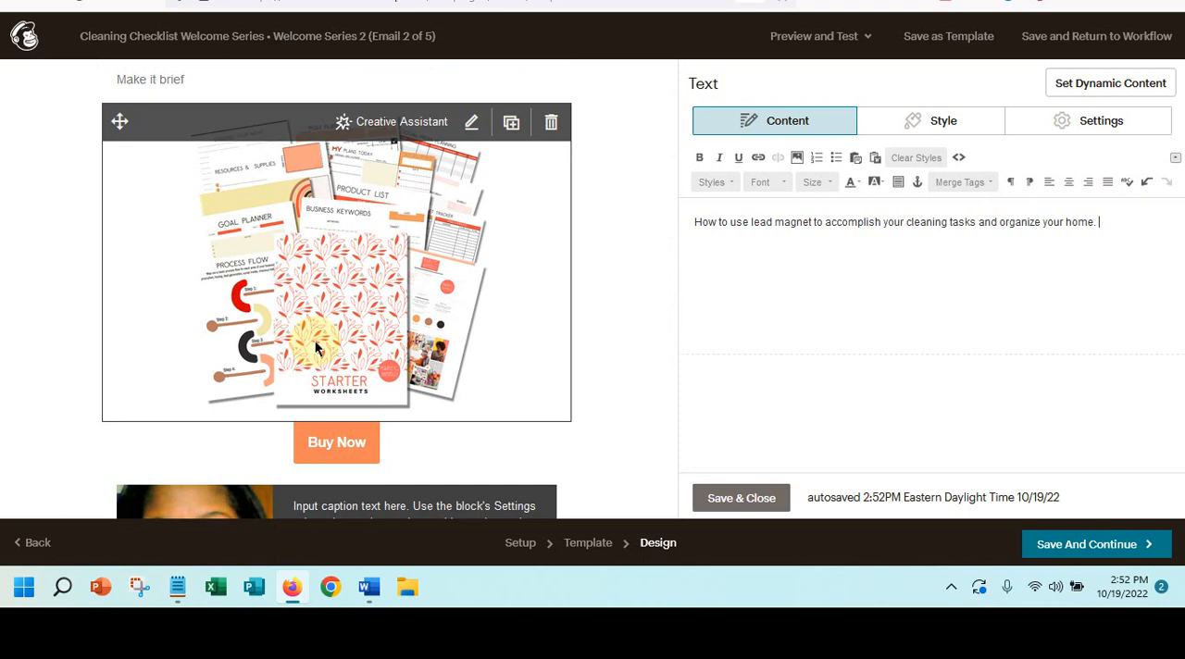
pyautogui.click(340, 293)
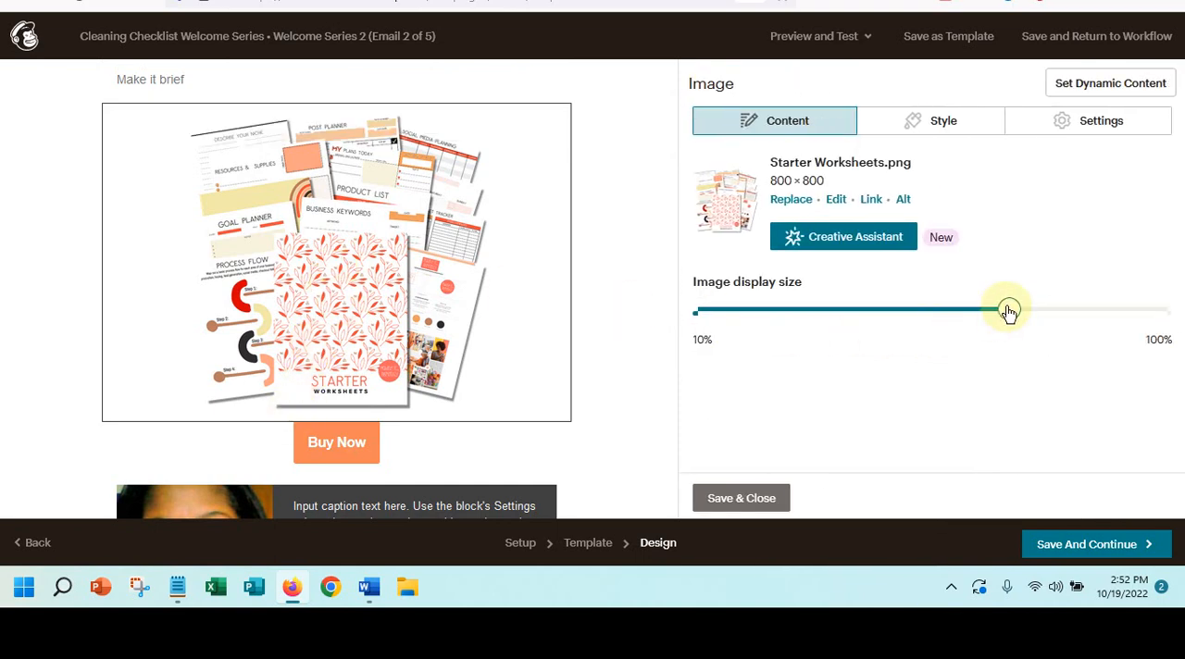
pyautogui.moveTo(1009, 312); pyautogui.dragTo(866, 308)
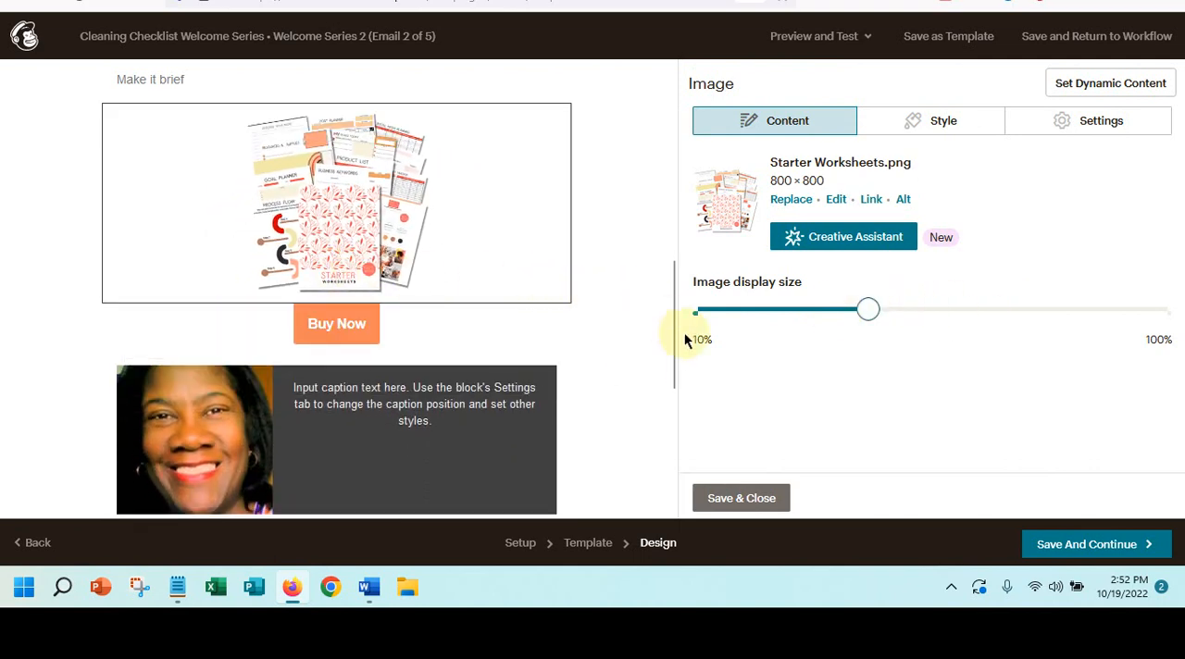
pyautogui.click(718, 505)
# - Look over the Welcome Series 2 layout, then save the design and return to the series' email list
pyautogui.scroll(2, 340, 211)
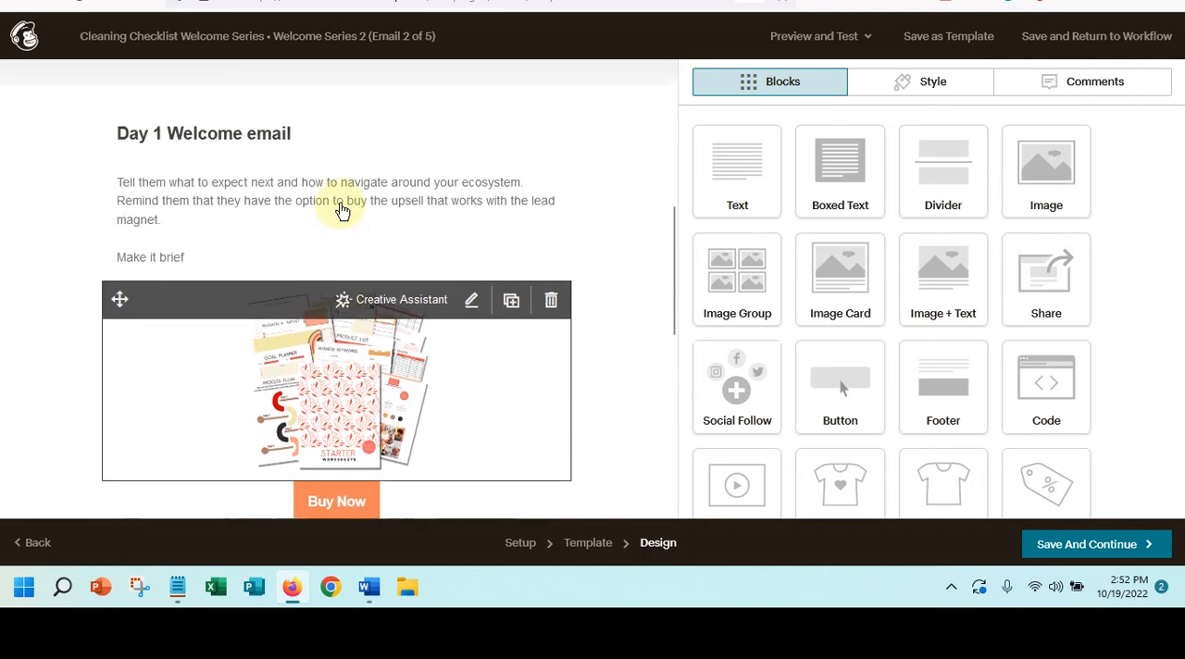
pyautogui.scroll(4, 340, 211)
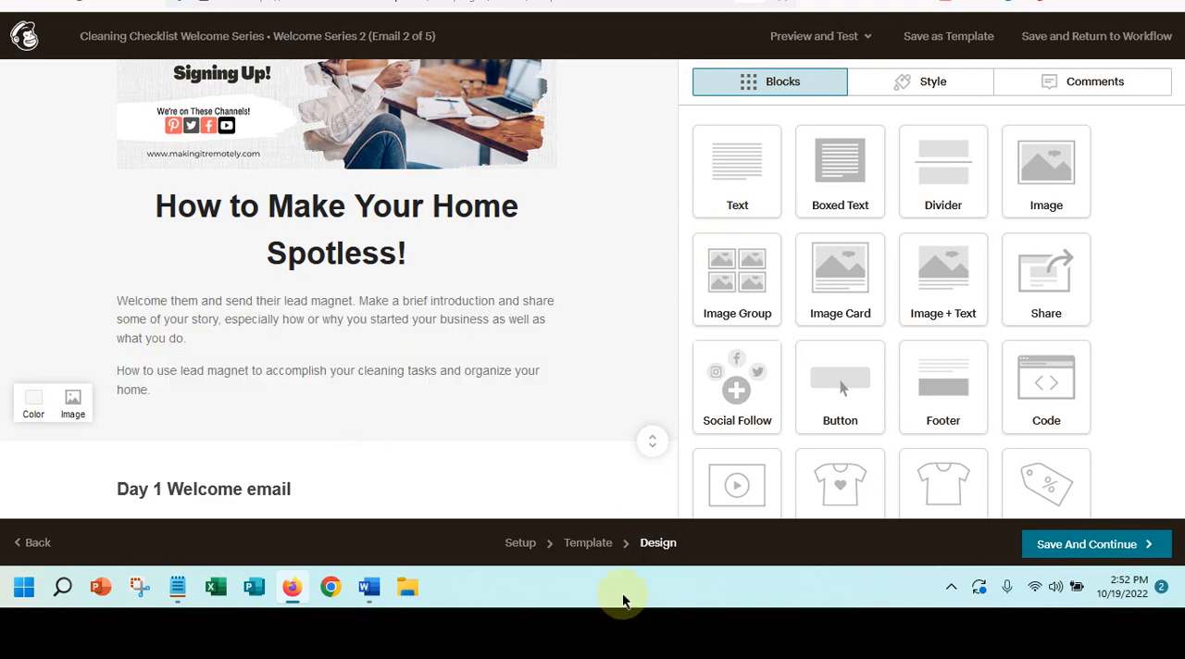
pyautogui.scroll(-2, 390, 453)
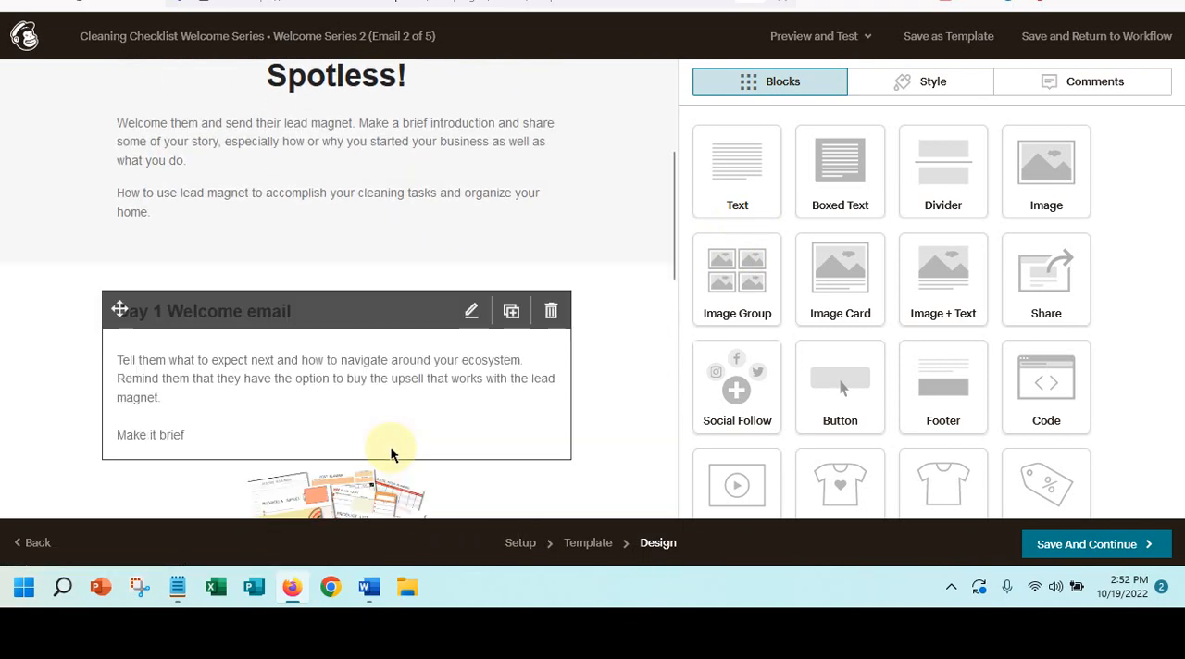
pyautogui.click(1086, 553)
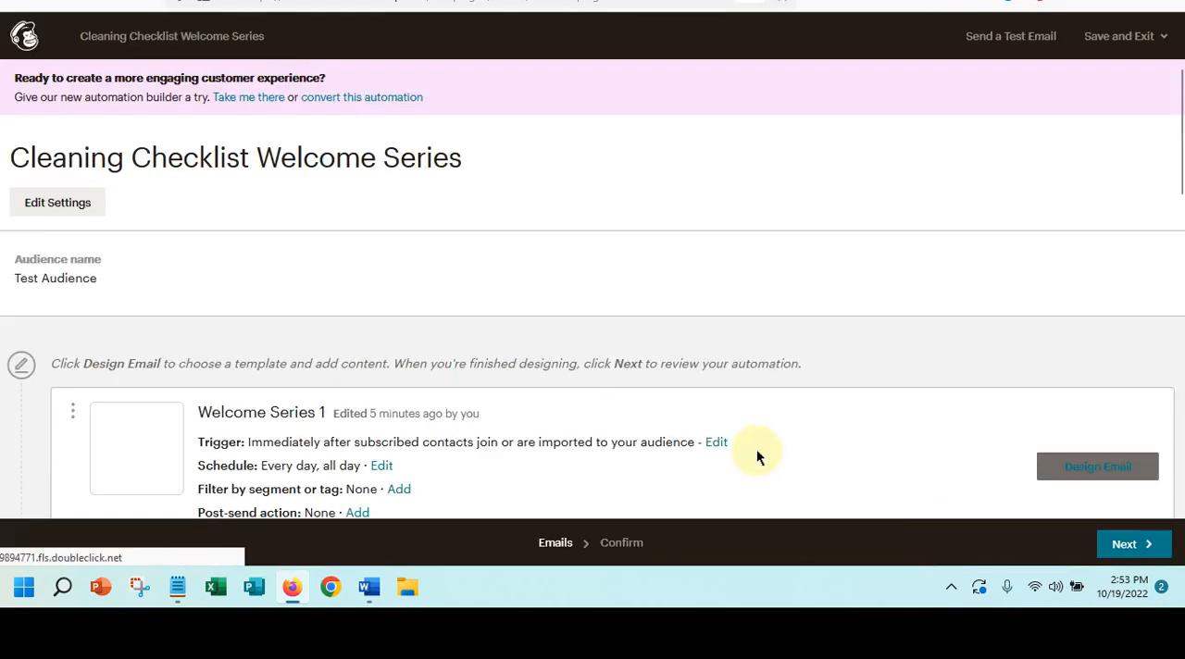
# - Open the third email of the series, Feature Description #2, for designing
pyautogui.scroll(-3, 757, 456)
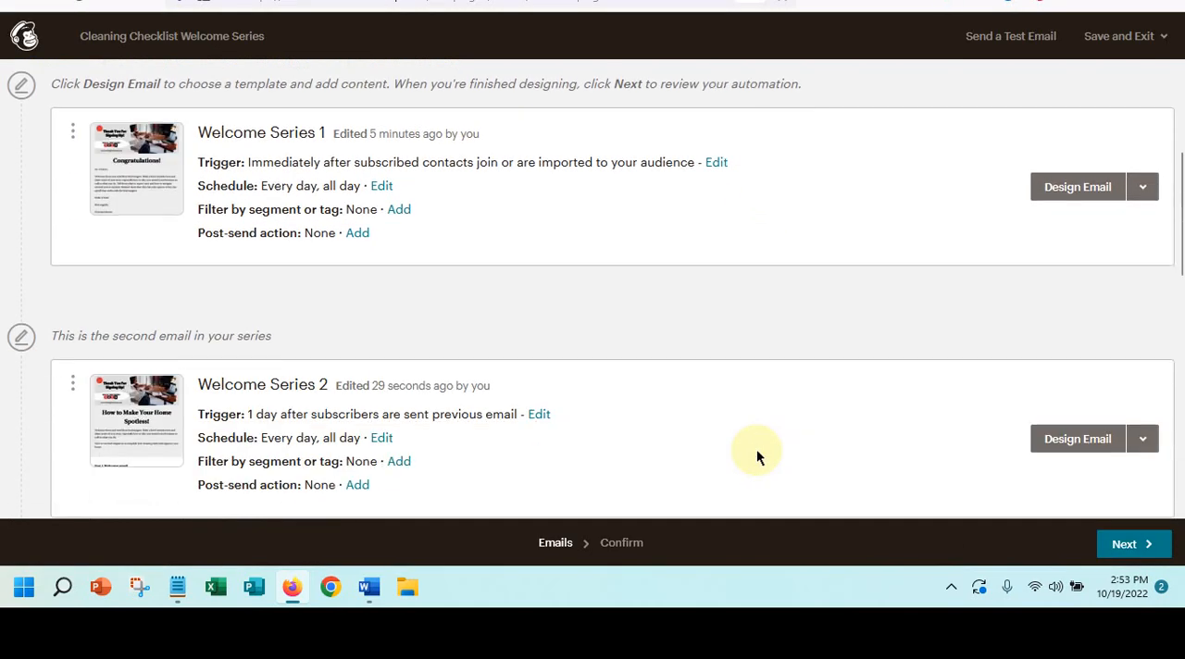
pyautogui.scroll(-3, 757, 456)
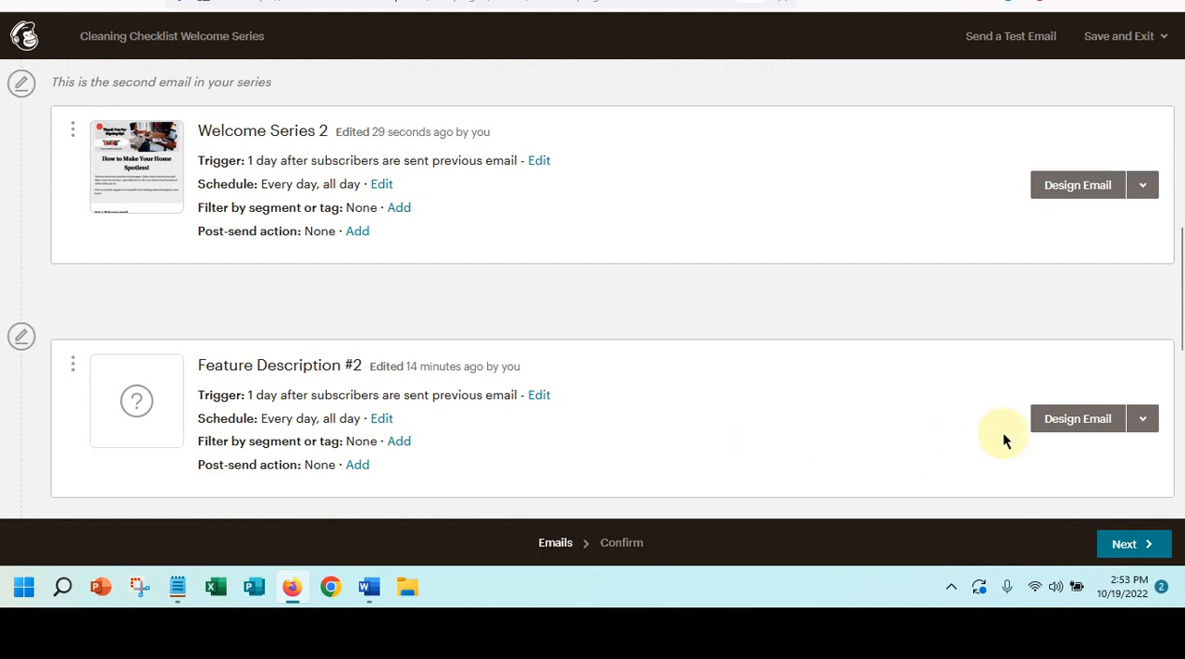
pyautogui.click(1056, 417)
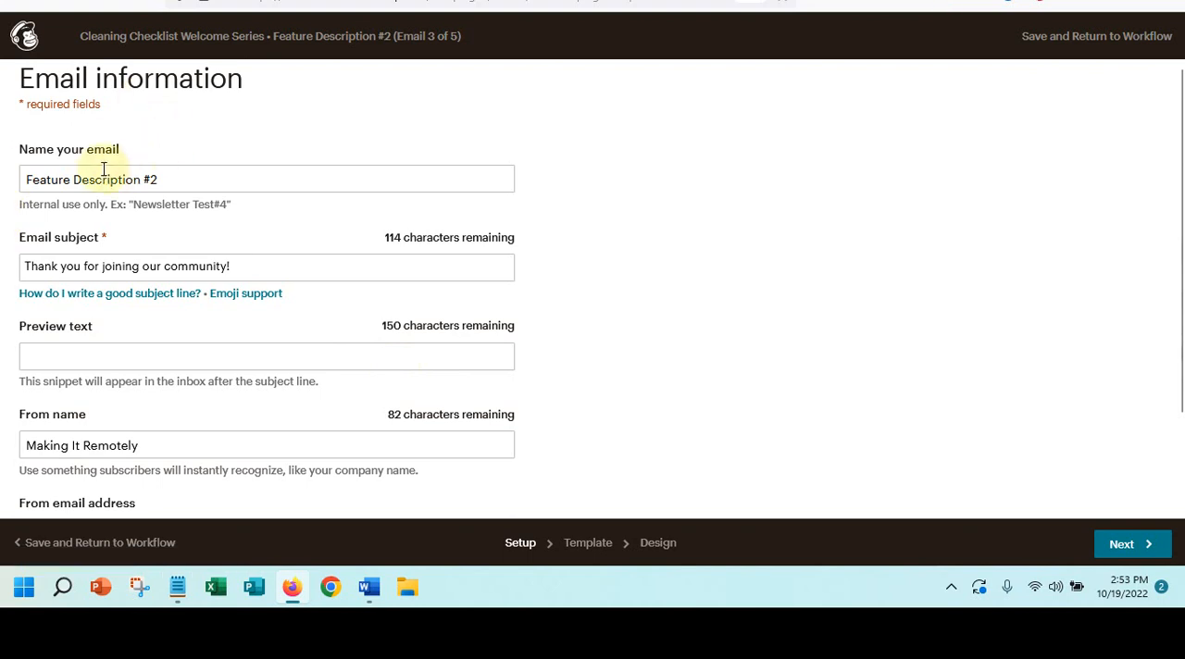
# - Rename the Feature Description #2 email as "Welcome Series 3"
pyautogui.moveTo(162, 182); pyautogui.dragTo(0, 183)
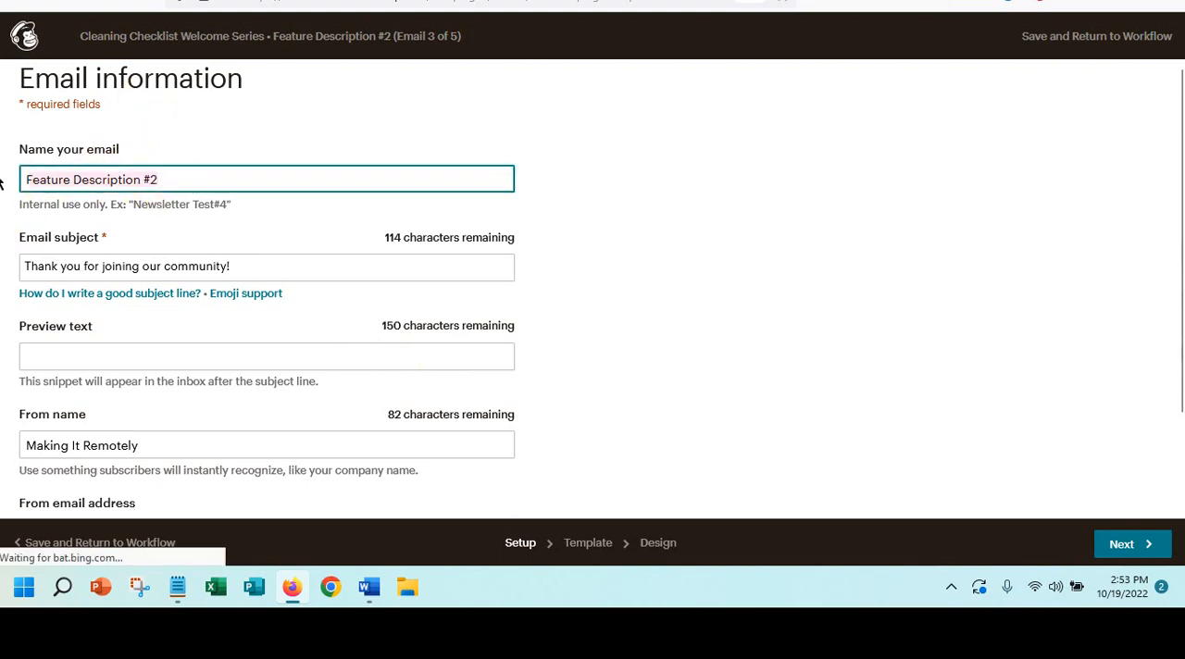
pyautogui.write('Welcome')
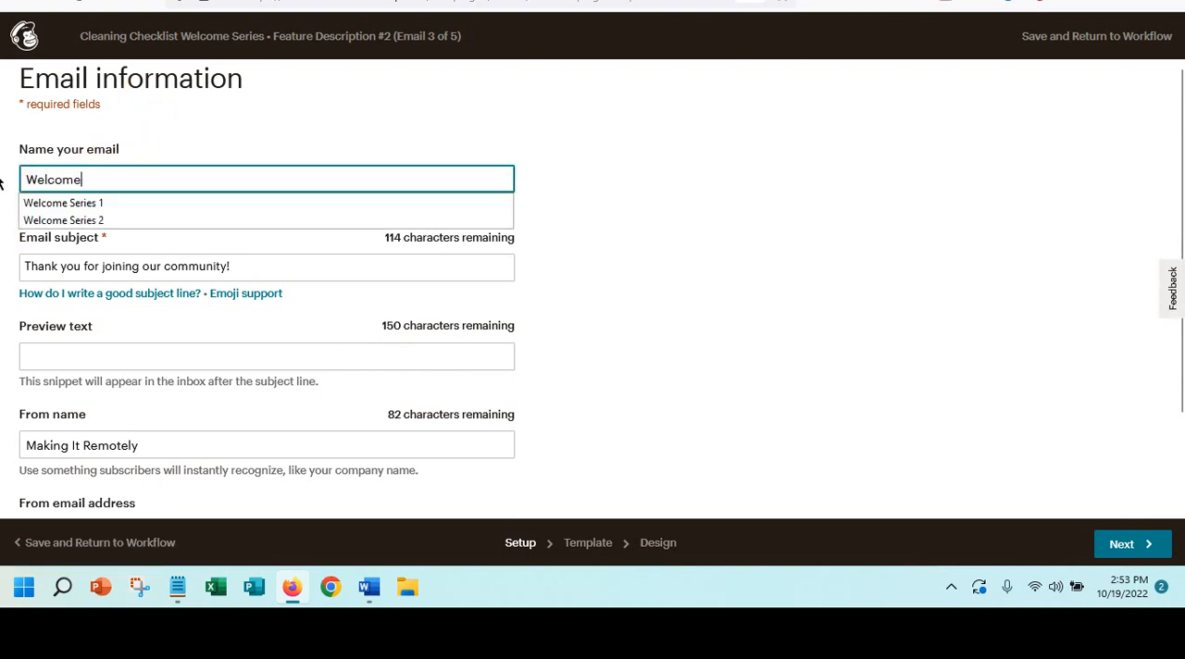
pyautogui.click(59, 220)
pyautogui.press('BackSpace')
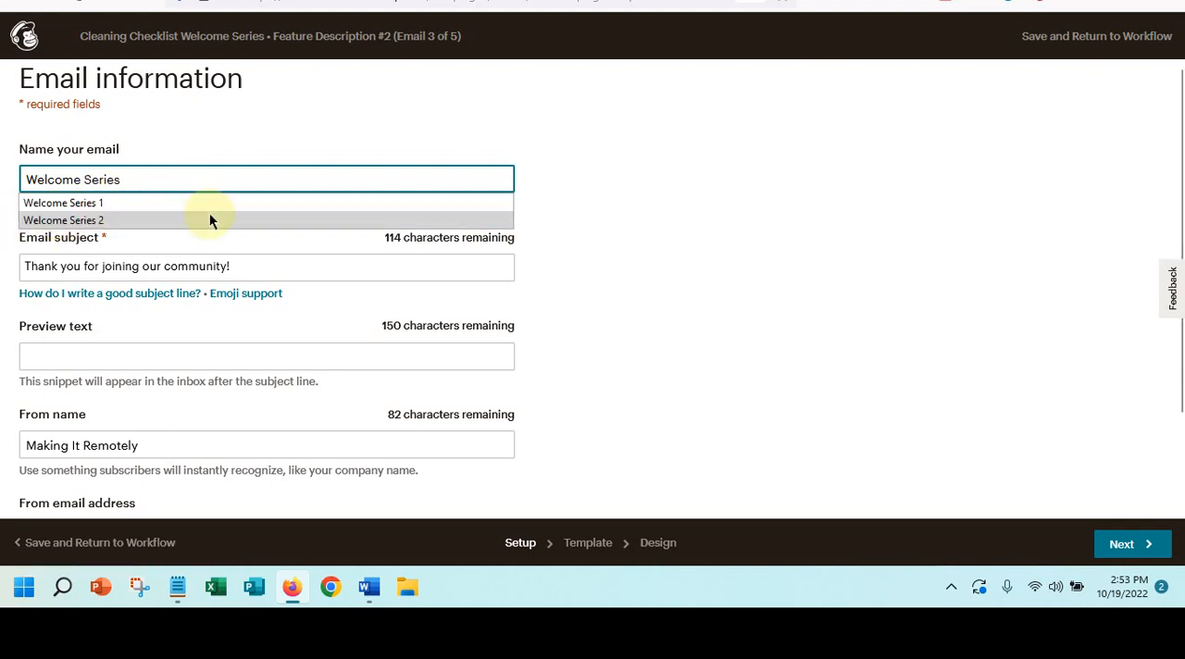
pyautogui.write('3')
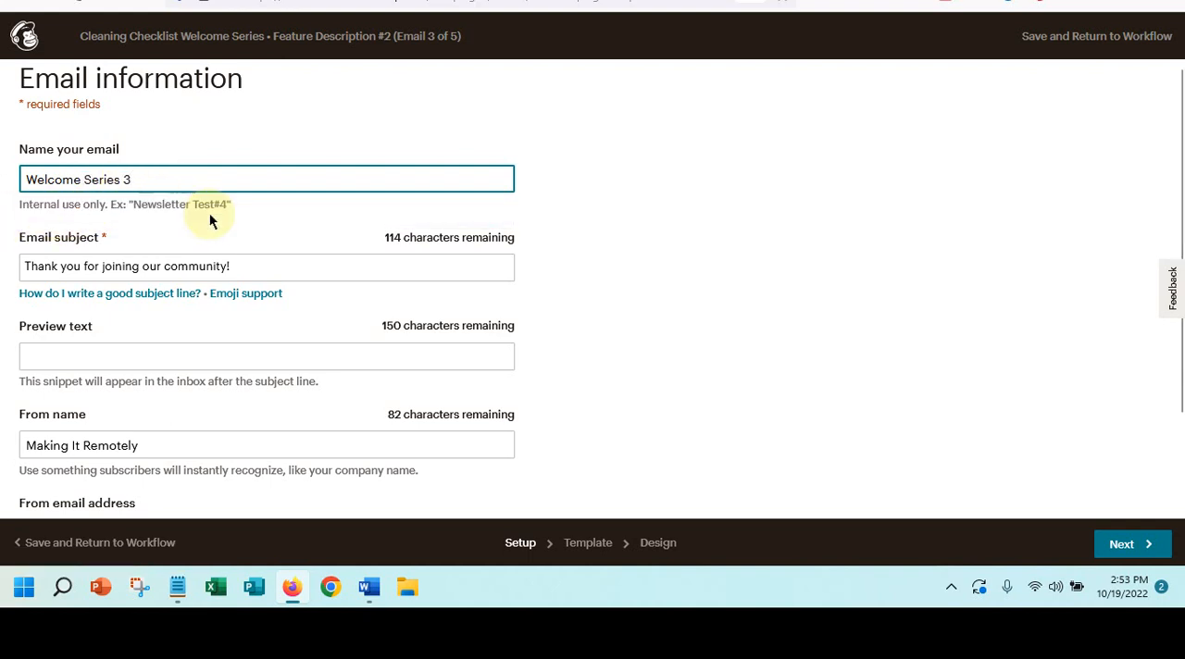
# - Switch to the Word document and copy the Day 3 heading with its full paragraph
pyautogui.click(103, 266)
pyautogui.moveTo(20, 267); pyautogui.dragTo(299, 262)
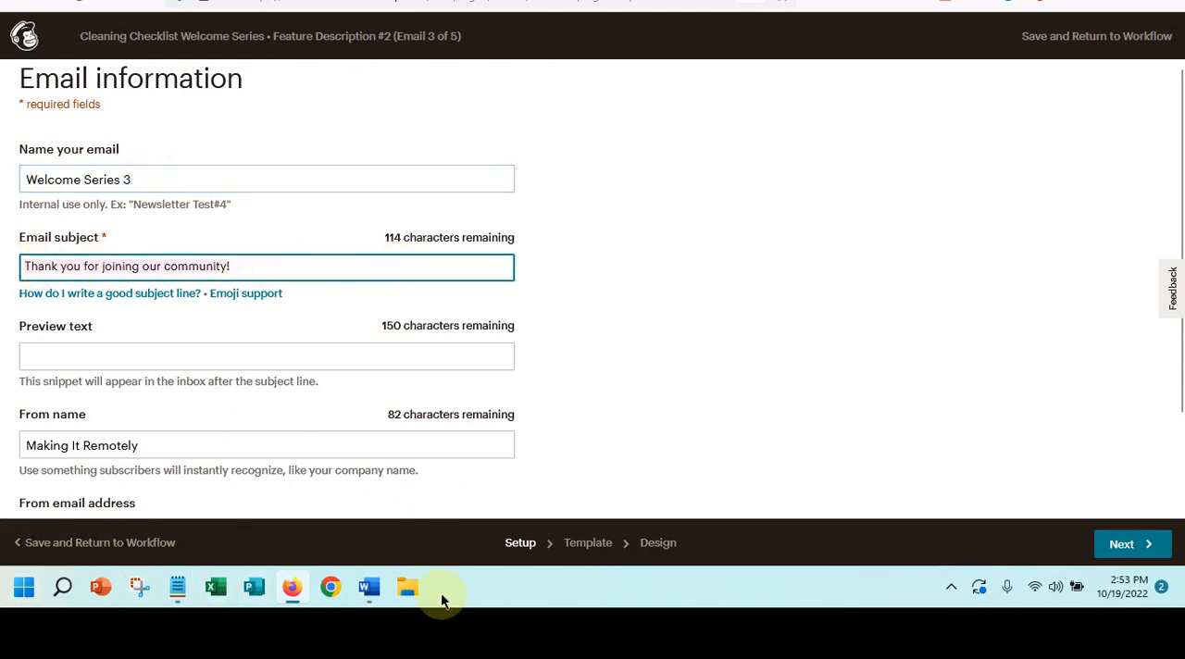
pyautogui.click(369, 587)
pyautogui.scroll(-1, 472, 362)
pyautogui.scroll(-10, 473, 352)
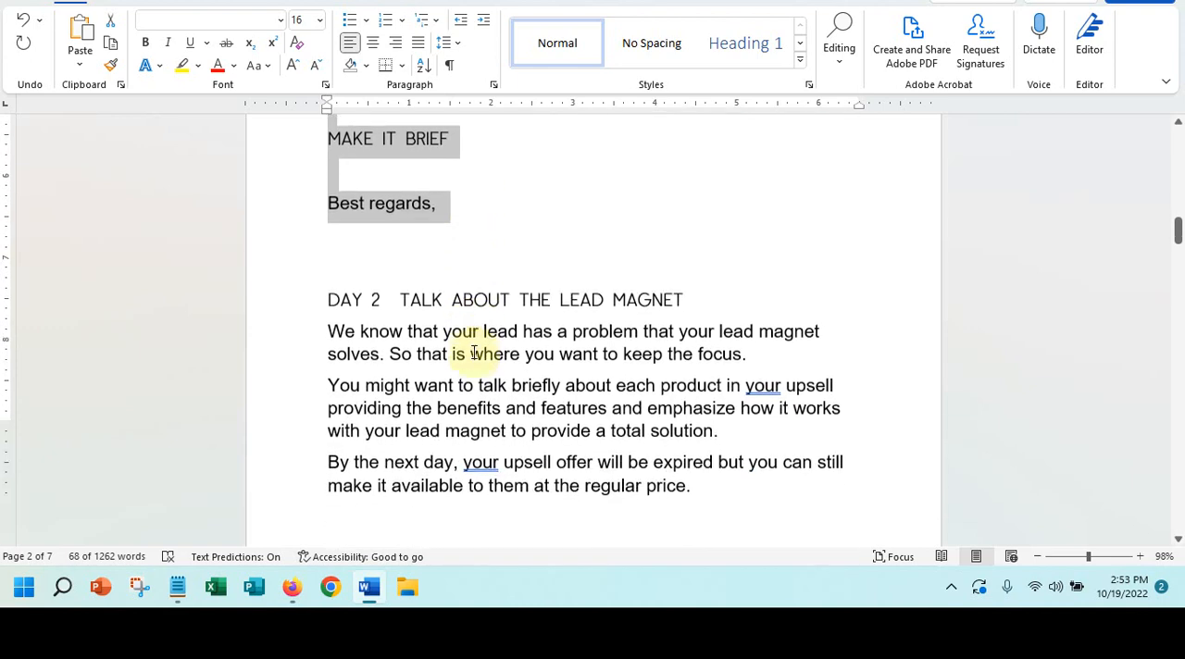
pyautogui.scroll(-1, 473, 351)
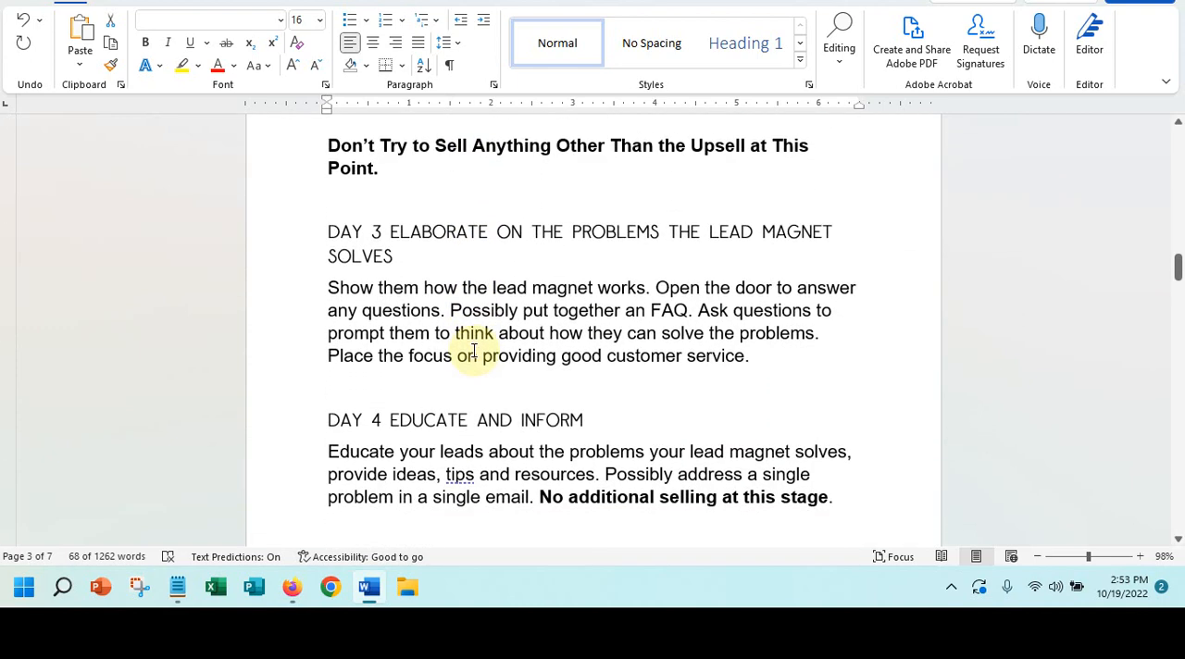
pyautogui.moveTo(319, 232); pyautogui.dragTo(902, 362)
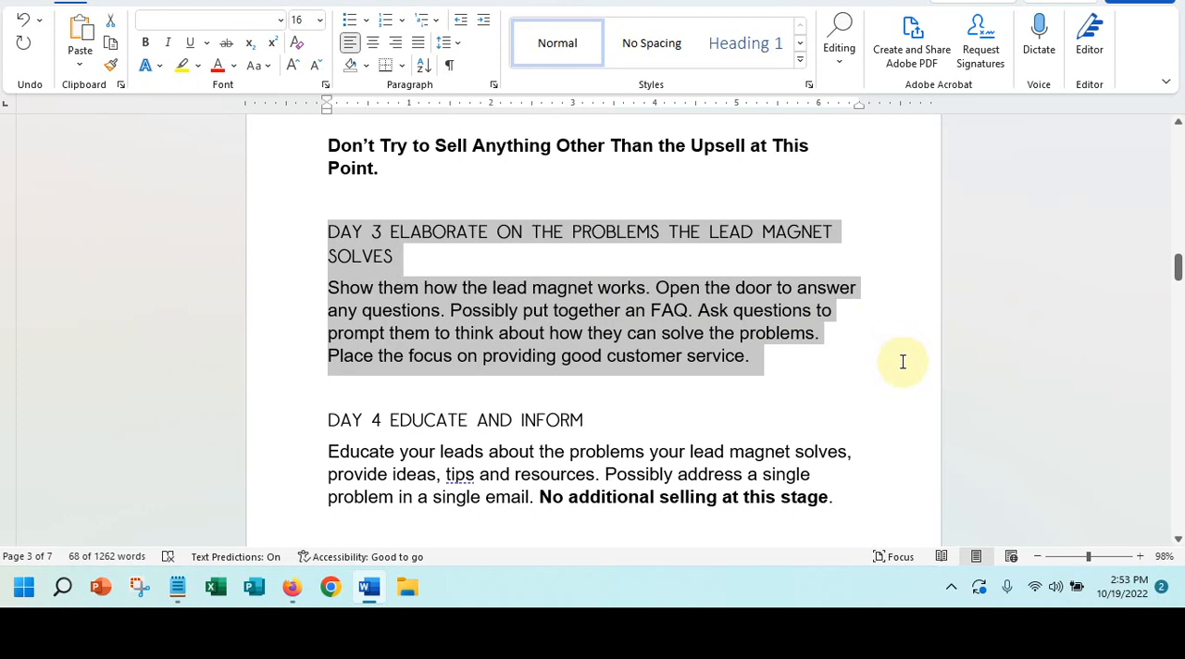
pyautogui.rightClick(555, 325)
pyautogui.click(612, 52)
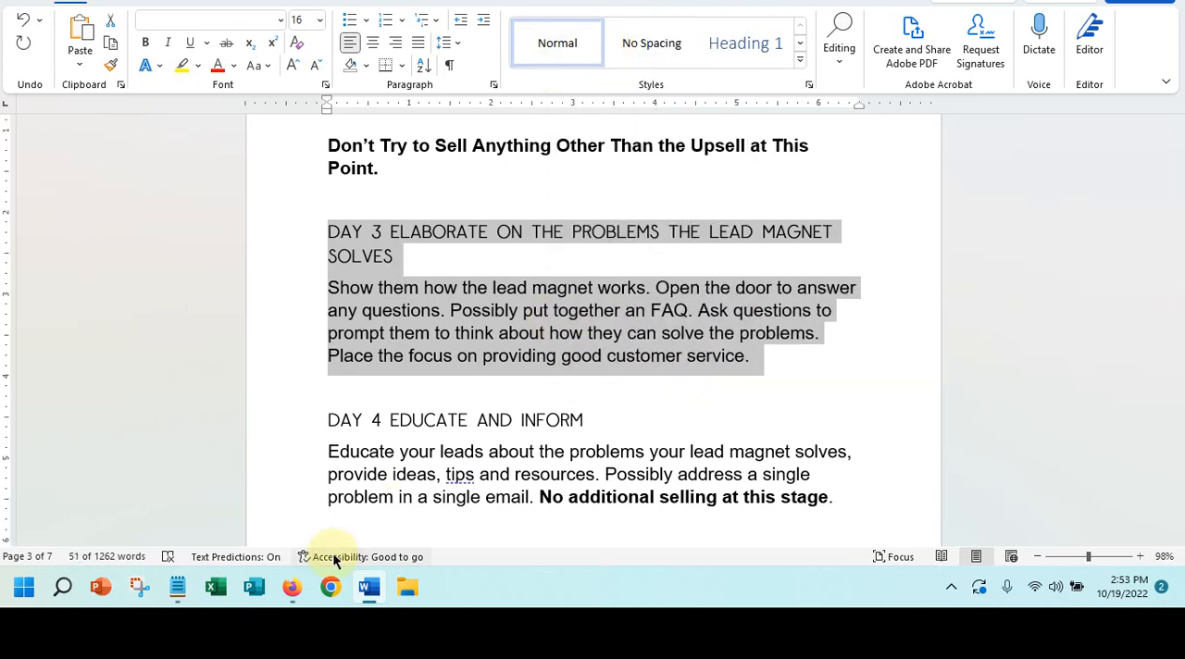
# - In Mailchimp, paste the copied text as the email's preview text and trim it to "Elaborate on the Problems the Lead Magnet Solves"
pyautogui.click(290, 585)
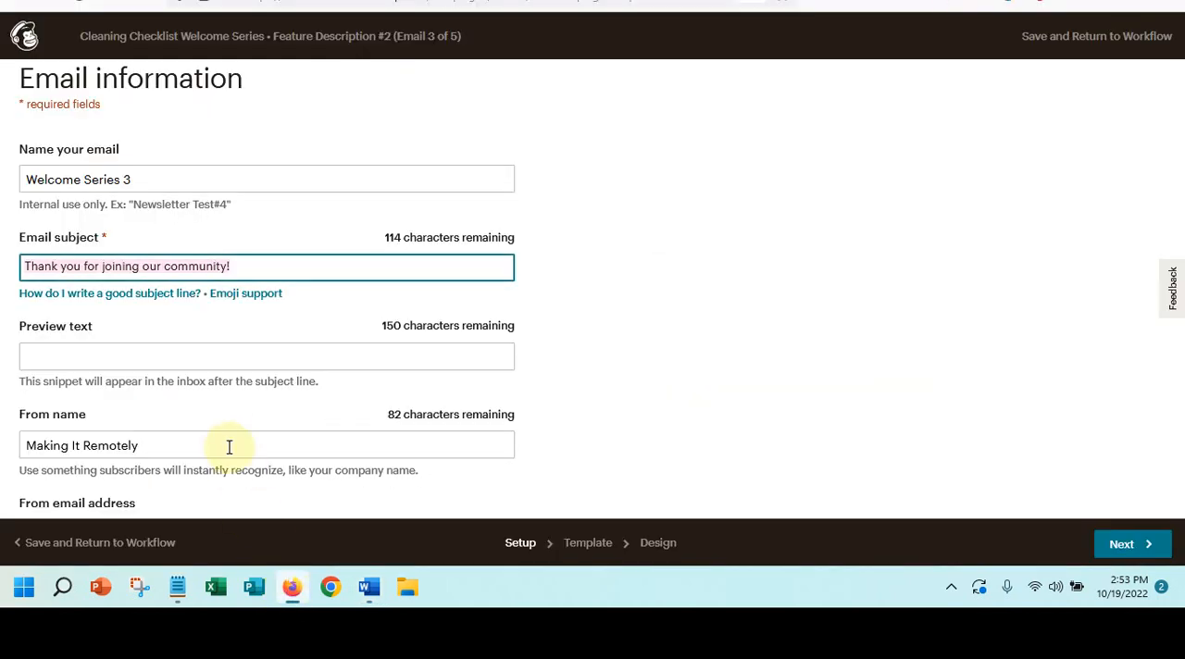
pyautogui.click(145, 355)
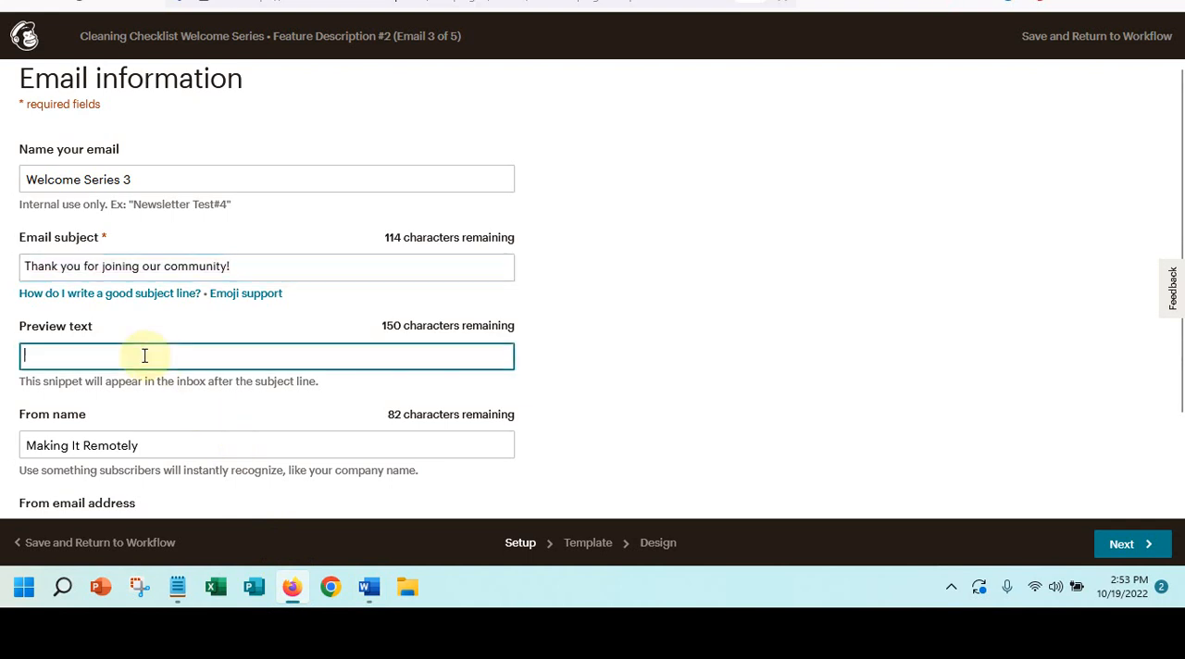
pyautogui.hotkey('ctrl', 'v')
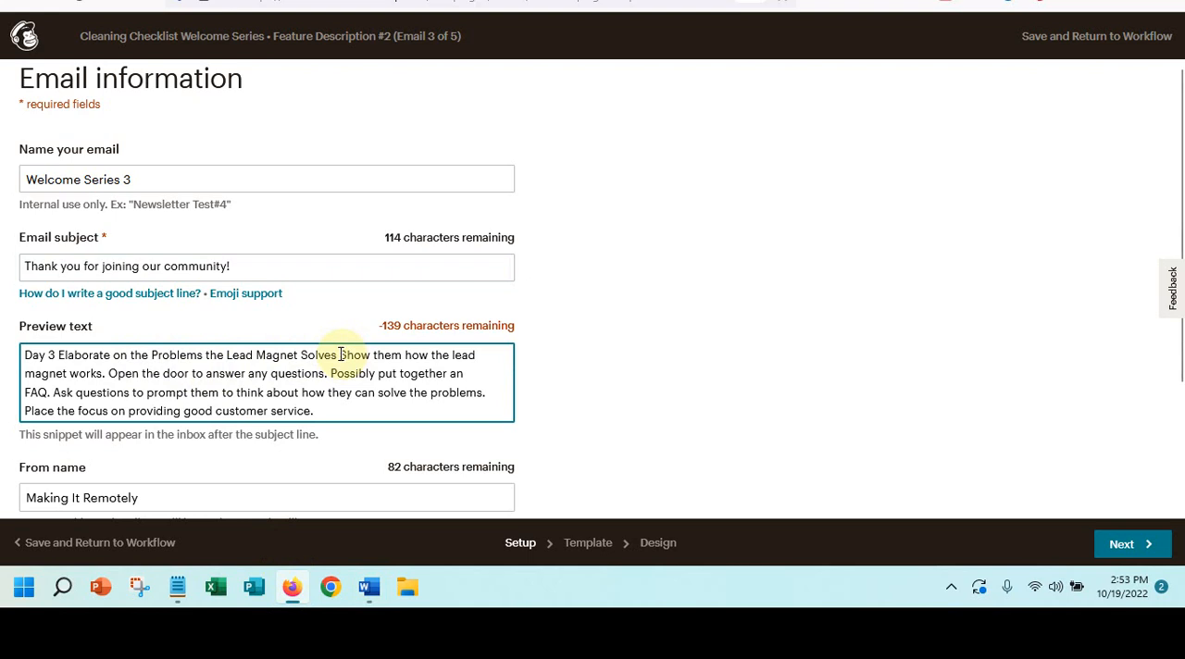
pyautogui.moveTo(340, 354); pyautogui.dragTo(369, 437)
pyautogui.press('BackSpace')
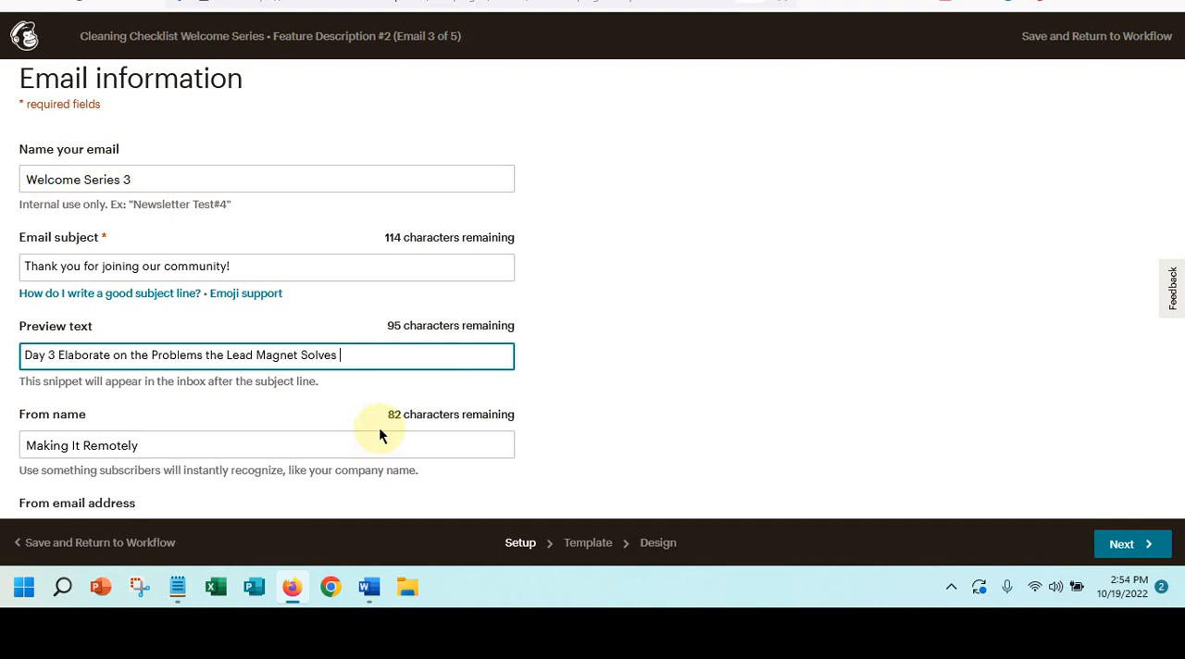
pyautogui.scroll(-2, 272, 426)
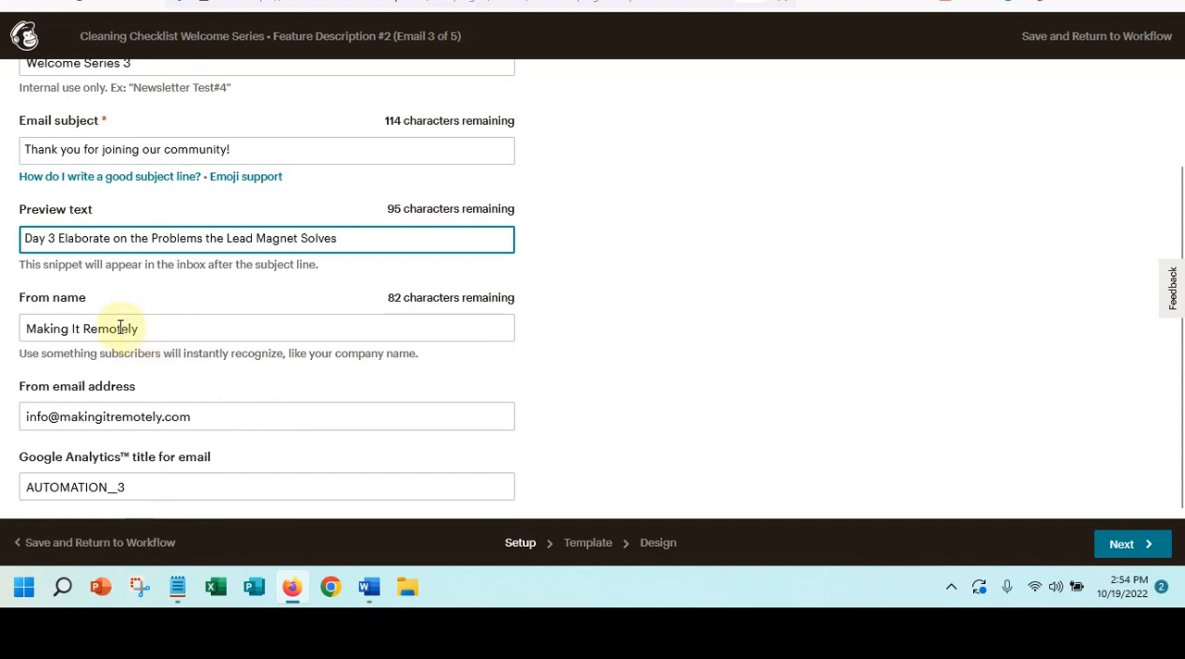
pyautogui.press('BackSpace')
pyautogui.press('BackSpace')
pyautogui.press('BackSpace')
pyautogui.press('BackSpace')
pyautogui.press('BackSpace')
pyautogui.press('BackSpace')
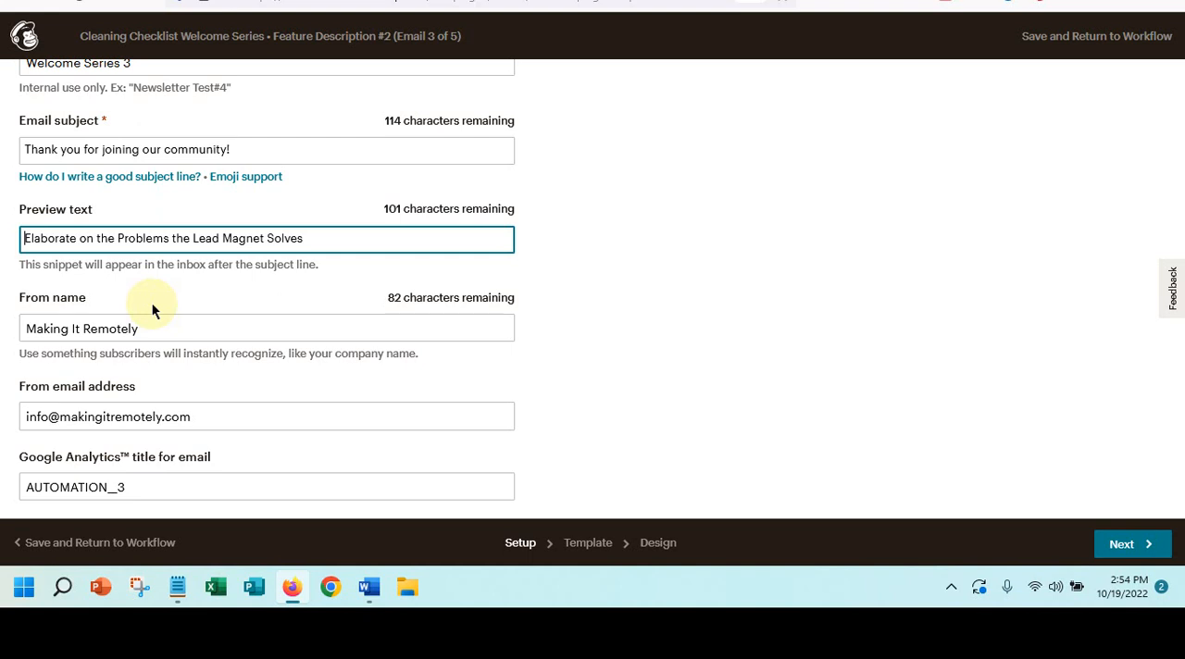
# - Add "Welcome" in front of the email's Google Analytics title AUTOMATION__3
pyautogui.click(27, 485)
pyautogui.write('We')
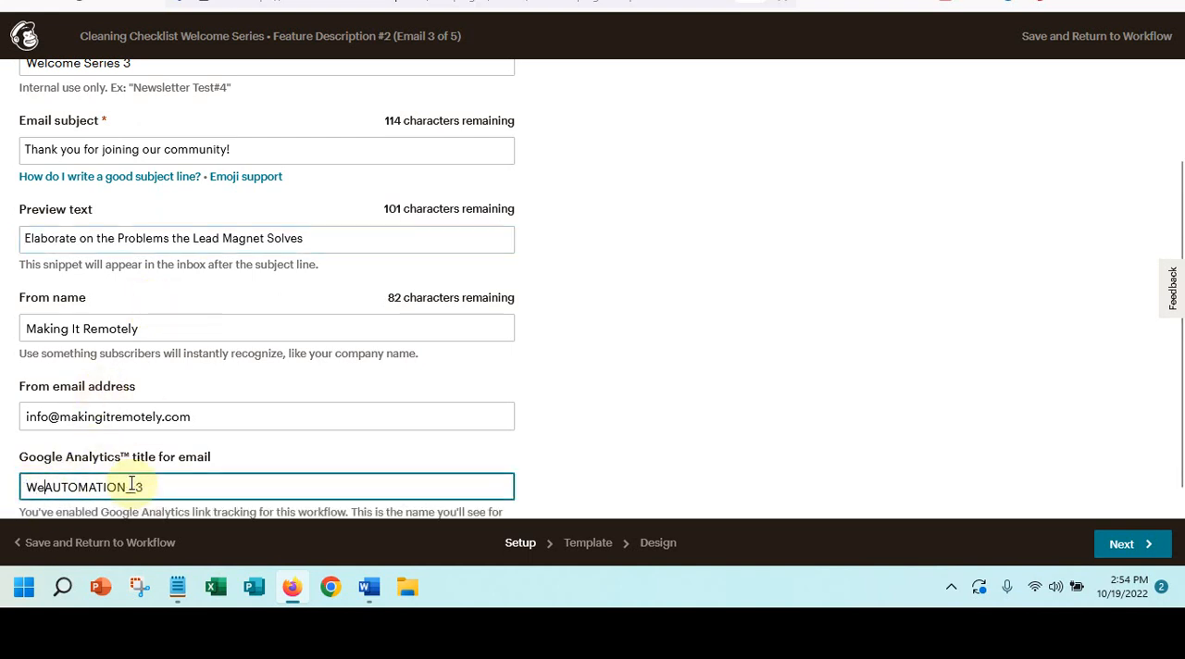
pyautogui.write('lcome')
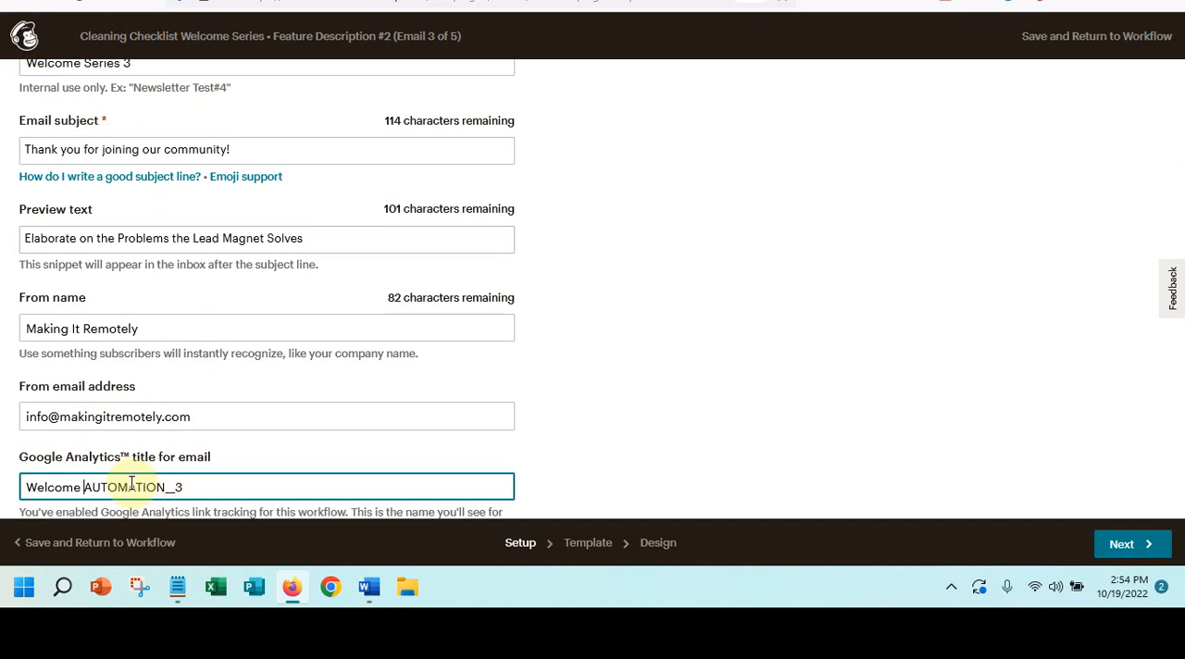
# - Continue to template selection and apply the saved template Cleaning Welcome Series
pyautogui.click(1135, 542)
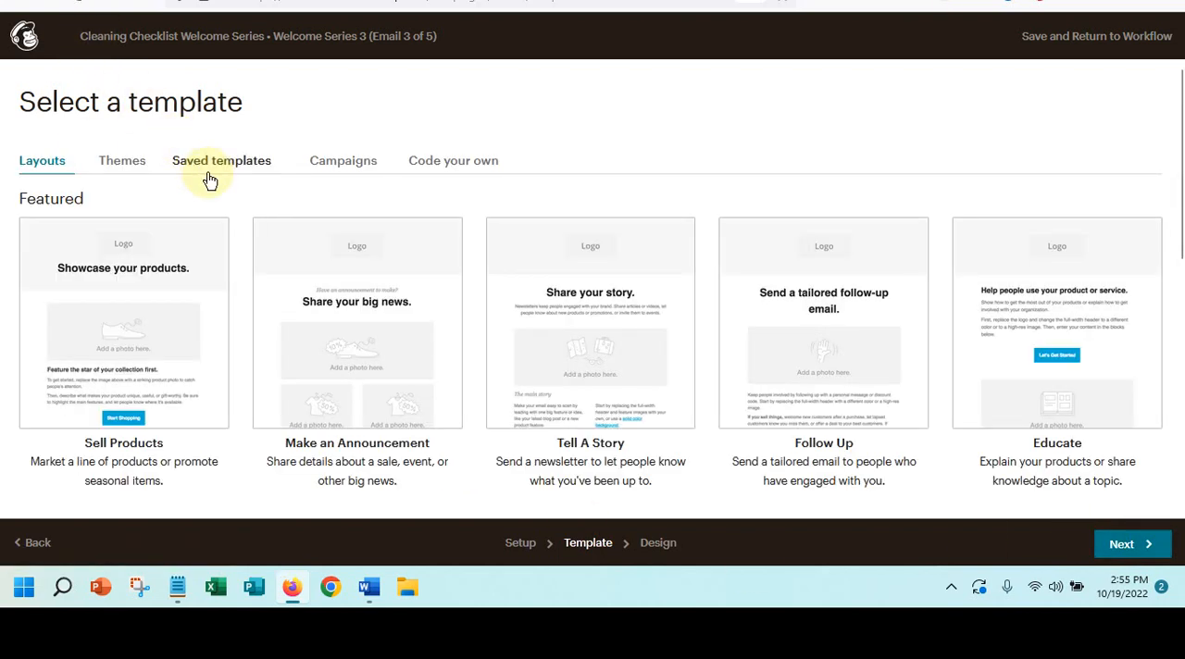
pyautogui.click(194, 162)
pyautogui.click(135, 420)
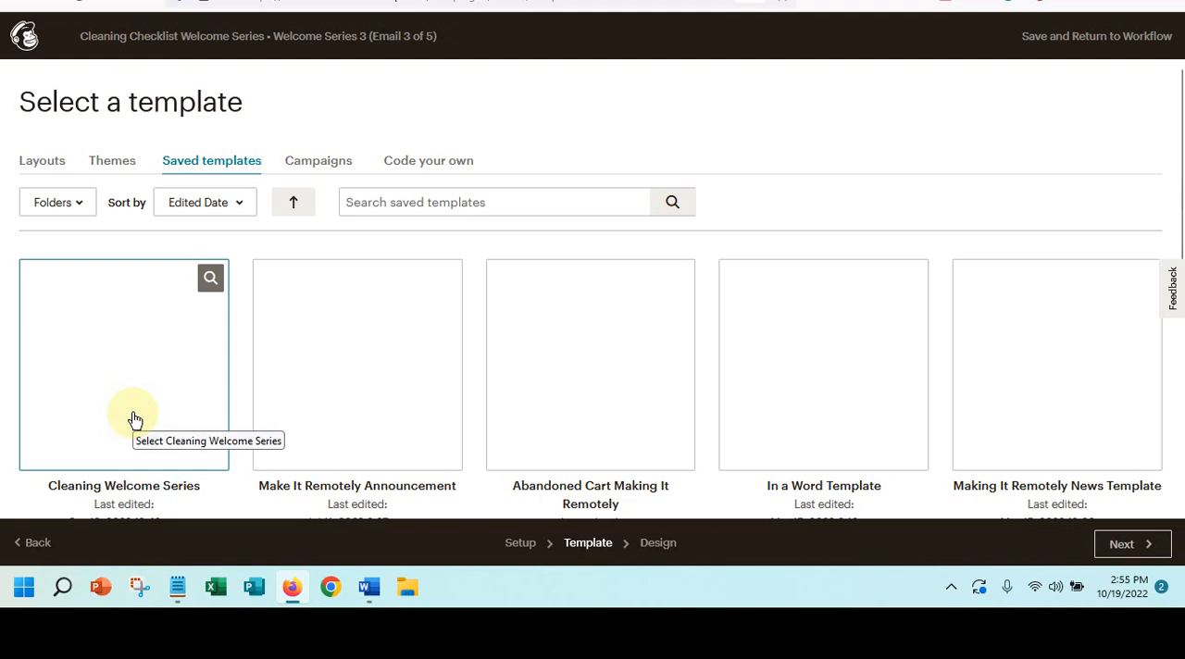
# - Switch to Word and copy only the Day 3 body paragraph, without its heading
pyautogui.click(370, 589)
pyautogui.click(382, 333)
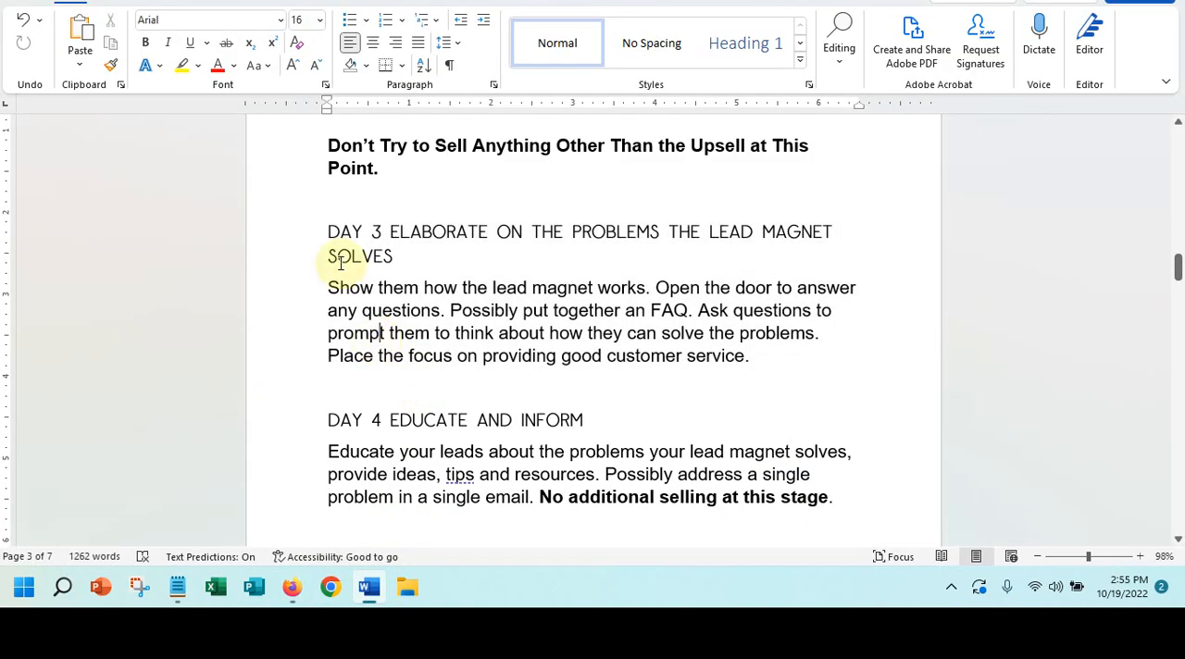
pyautogui.moveTo(329, 288); pyautogui.dragTo(825, 362)
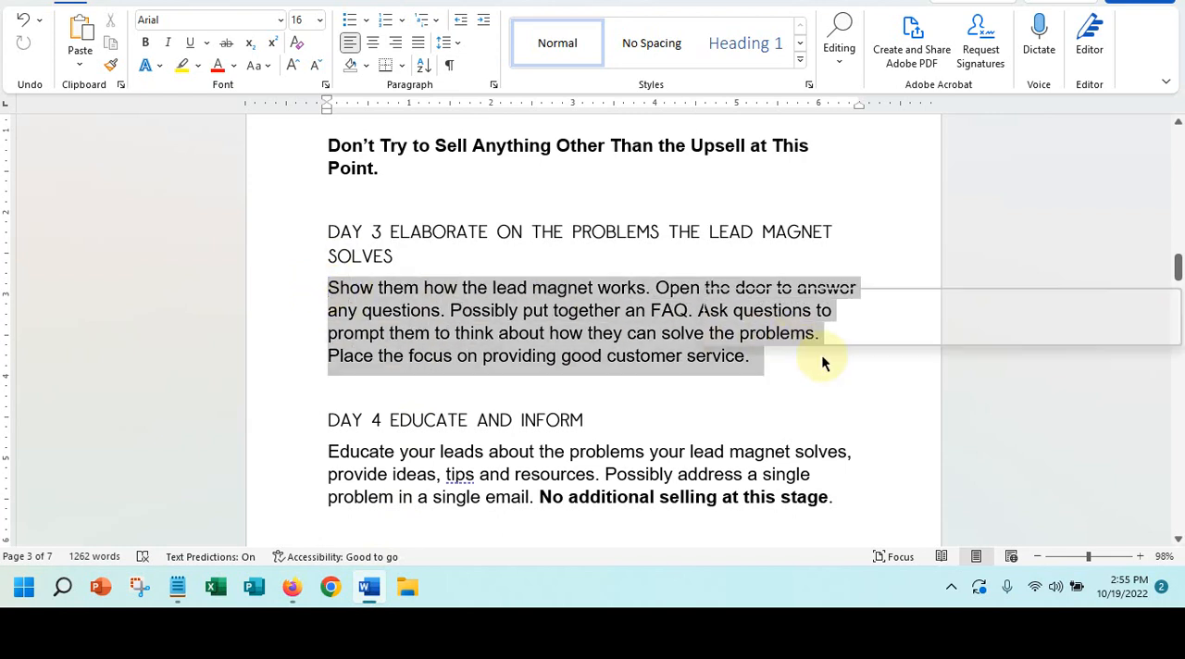
pyautogui.rightClick(568, 325)
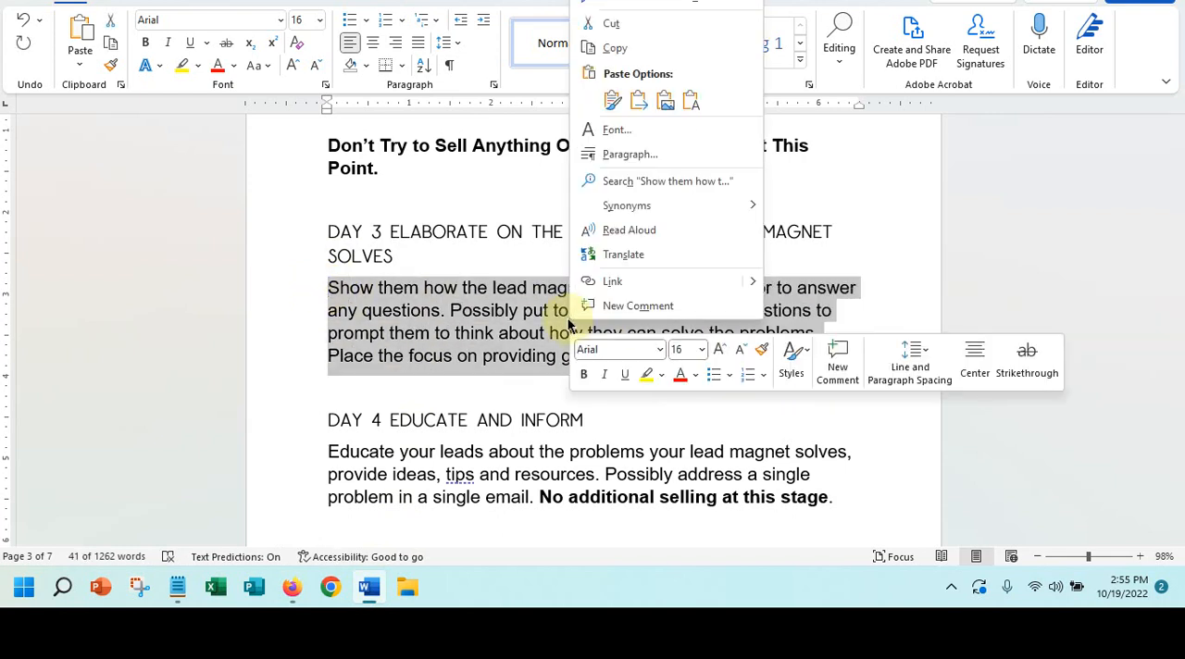
pyautogui.click(618, 52)
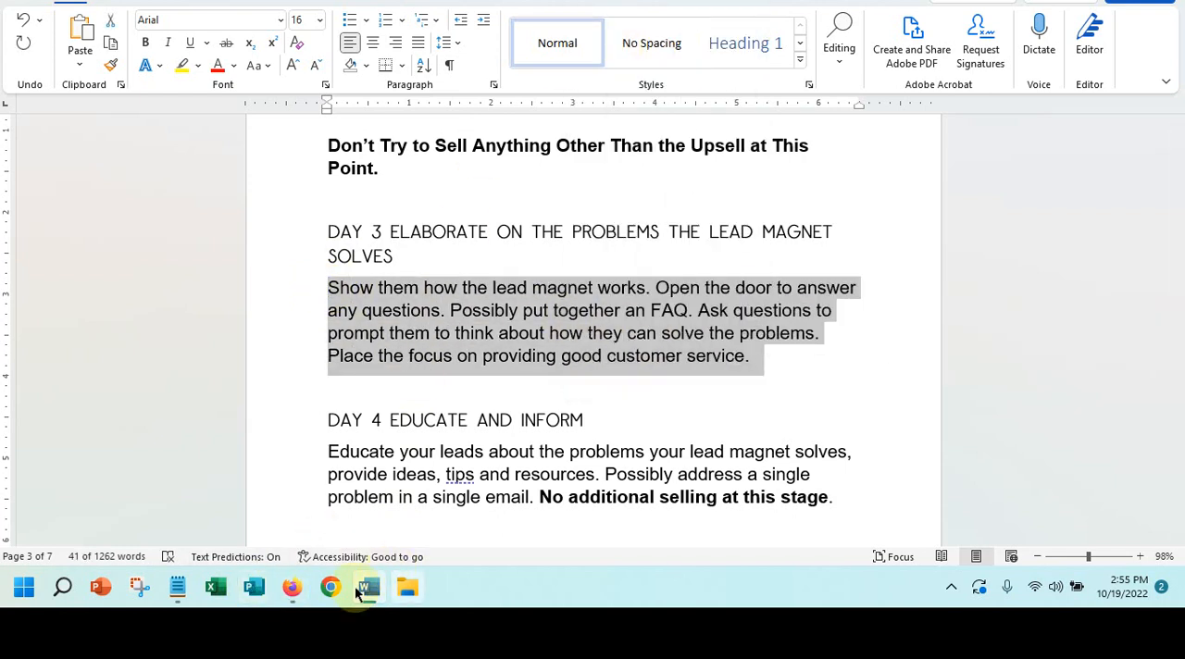
# - Back in Mailchimp, replace the text under the Congratulations heading with the copied Day 3 paragraph
pyautogui.click(290, 589)
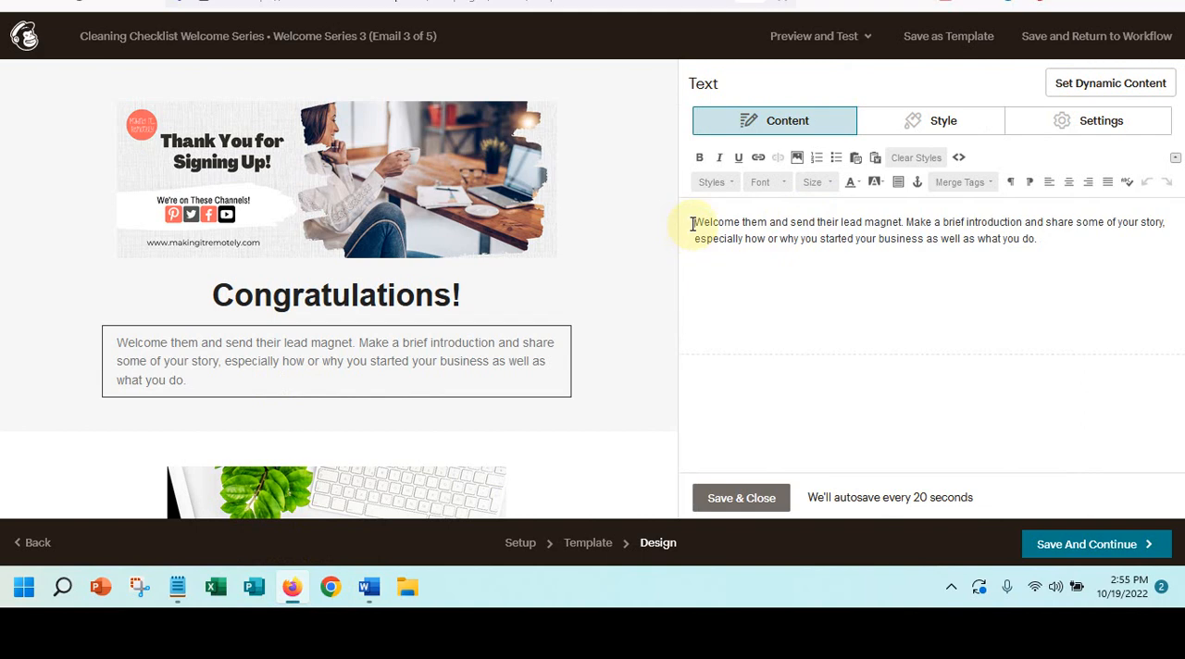
pyautogui.moveTo(695, 222); pyautogui.dragTo(1116, 268)
pyautogui.hotkey('ctrl', 'v')
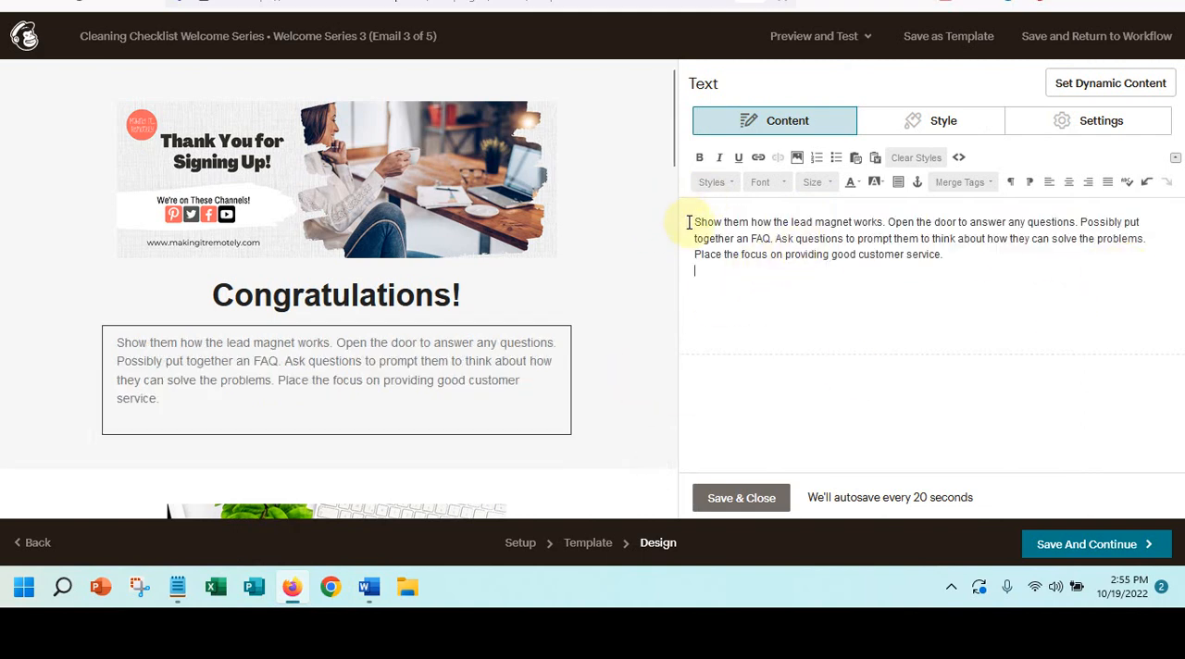
# - Insert the greeting "Hey *|FNAME|*," above the paragraph using the first-name merge tag, followed by a blank line
pyautogui.press('Return')
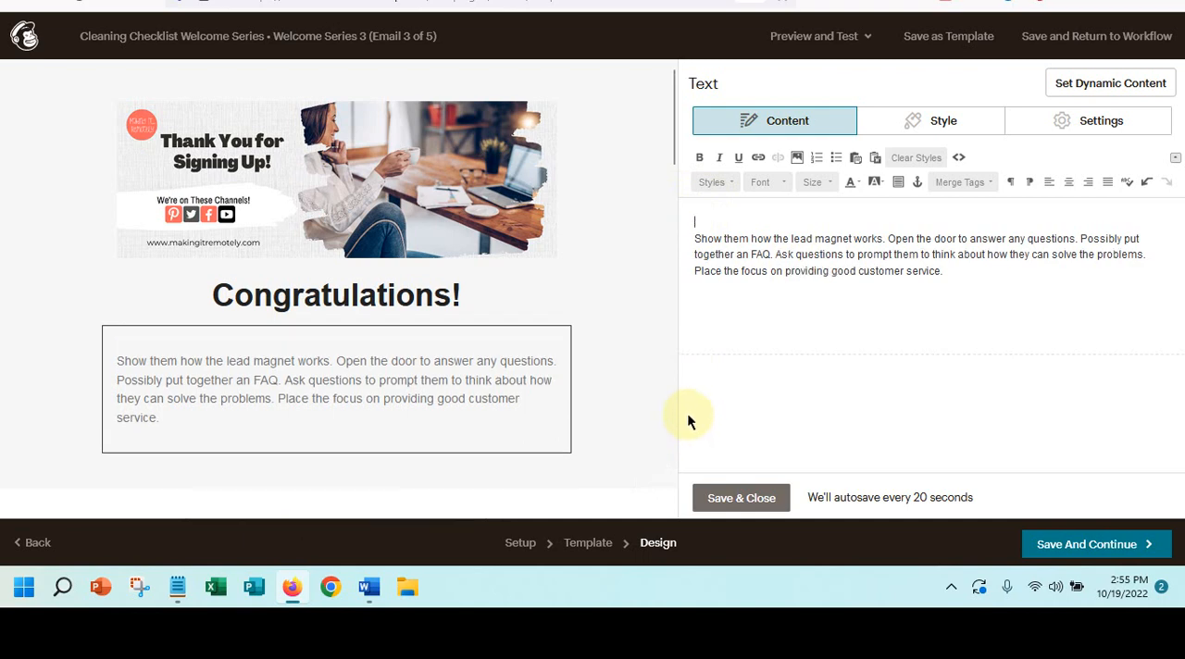
pyautogui.write('Hey')
pyautogui.click(966, 183)
pyautogui.click(957, 247)
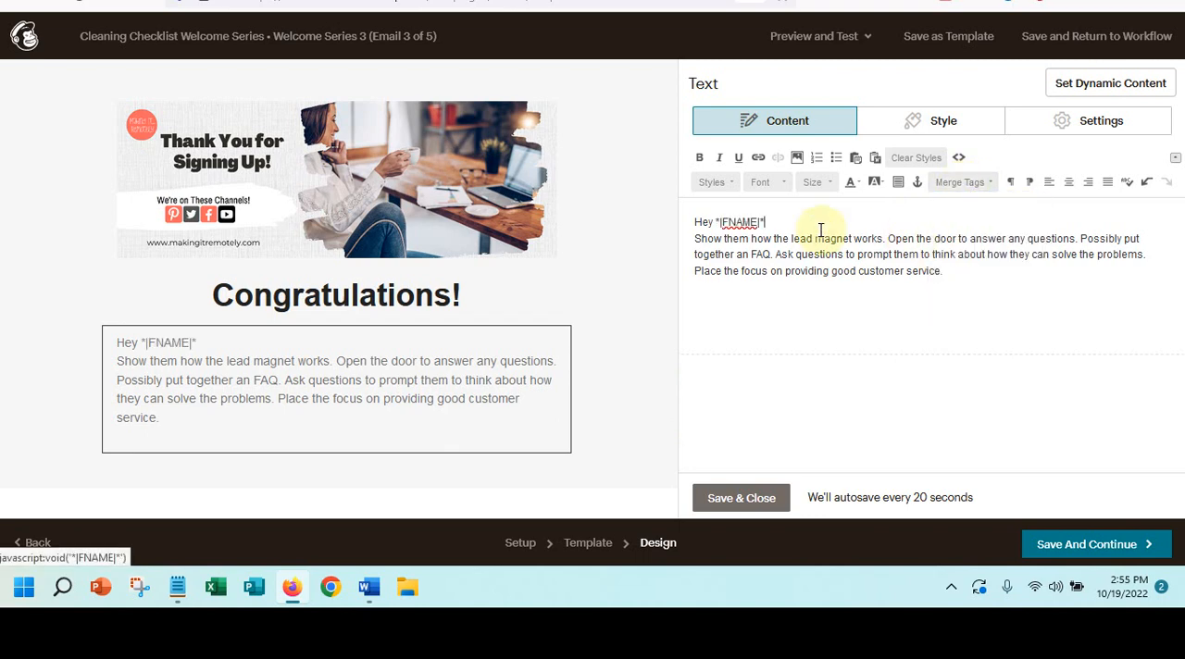
pyautogui.write(',')
pyautogui.press('Return')
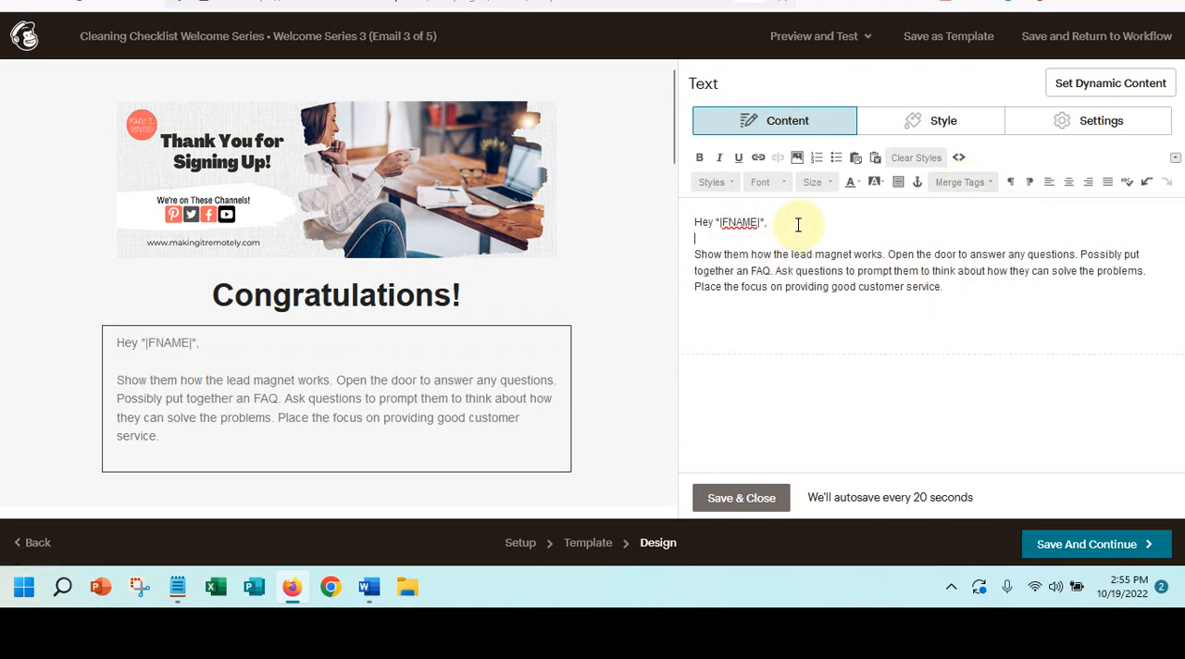
pyautogui.press('Return')
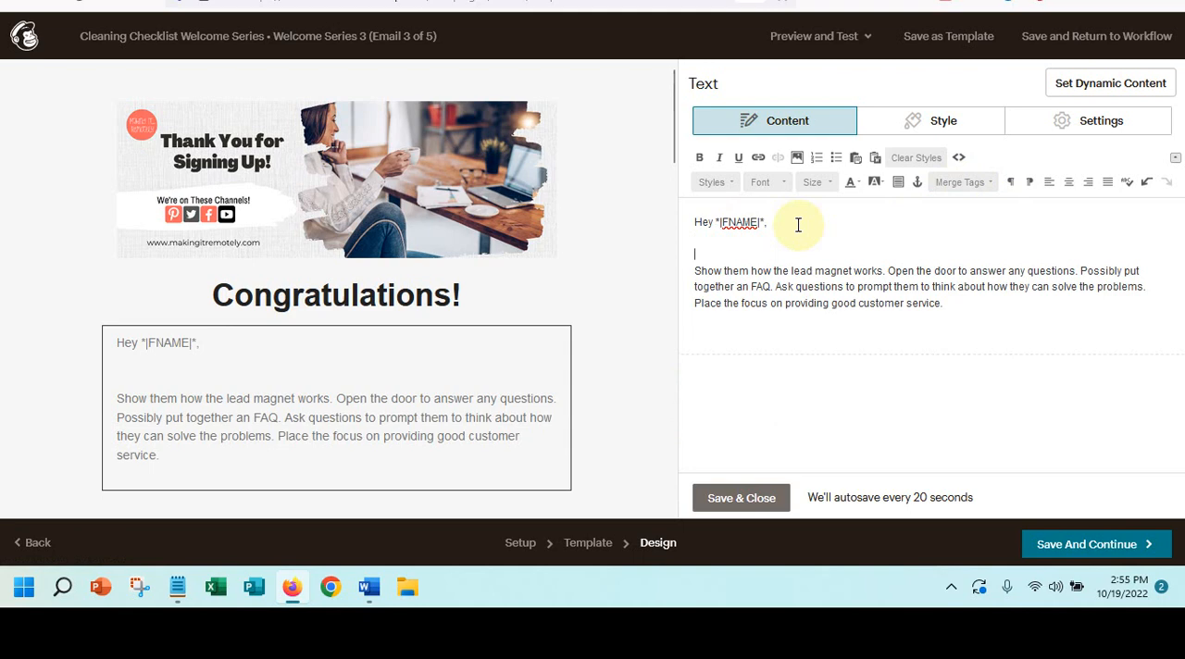
# - Below the greeting, write "We are back to talk about problem CVGHF give you some things to consider to help you decide on options." plus a blank line
pyautogui.write('we are')
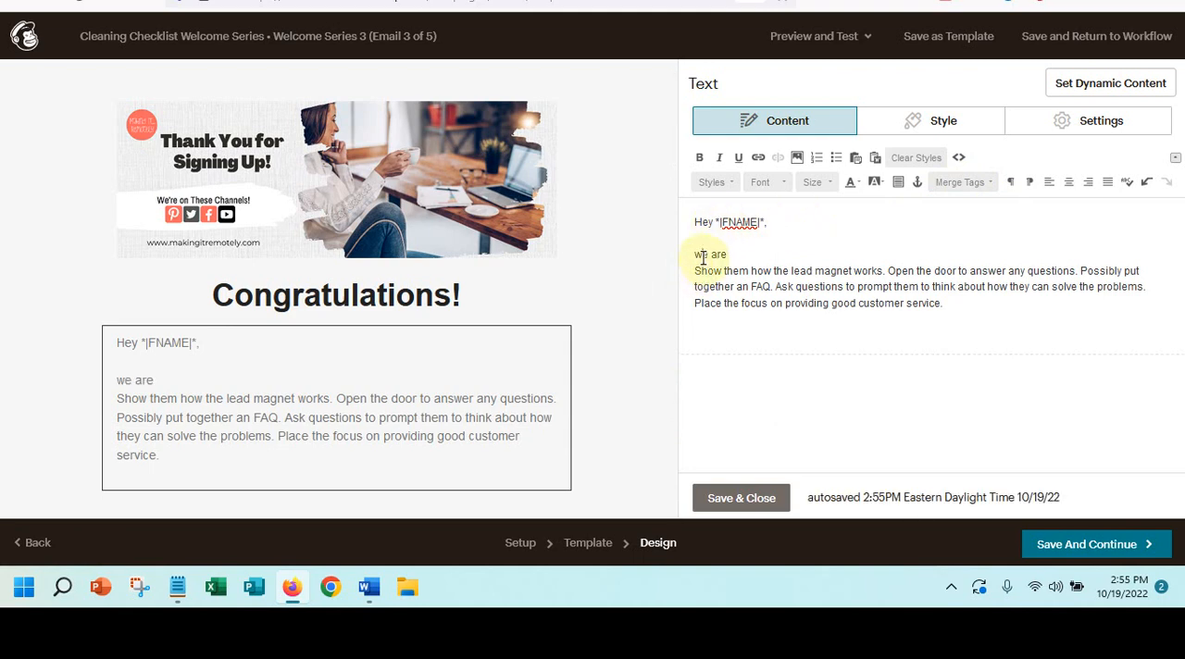
pyautogui.press('BackSpace')
pyautogui.write('W')
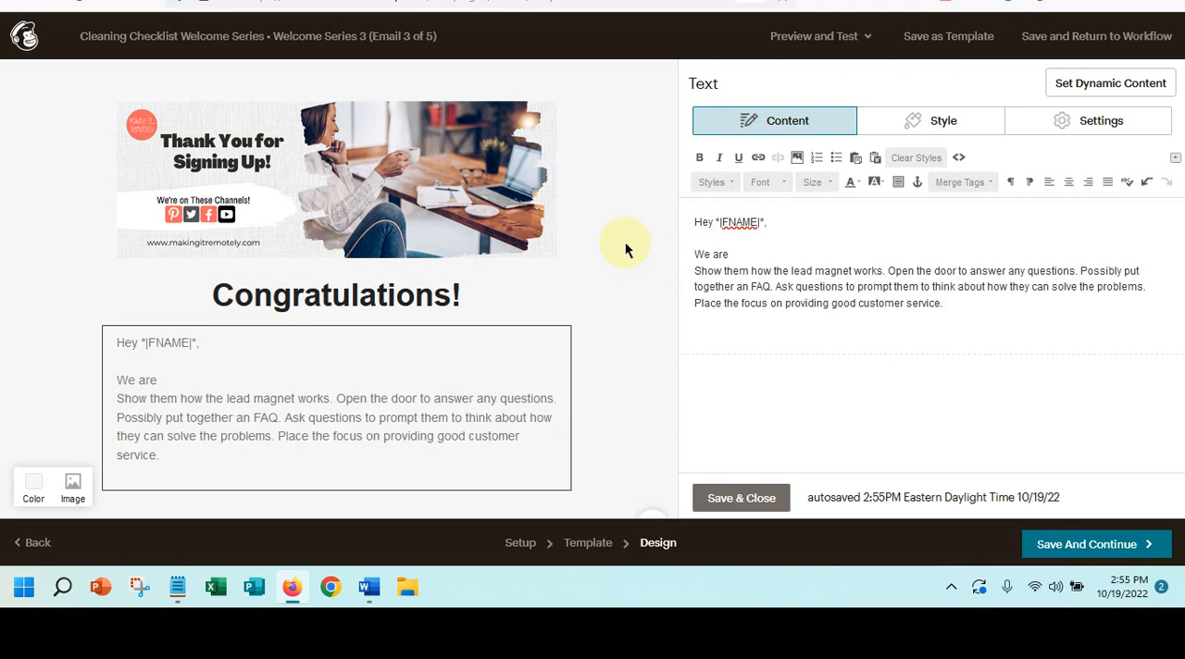
pyautogui.click(737, 254)
pyautogui.write('back to talk a')
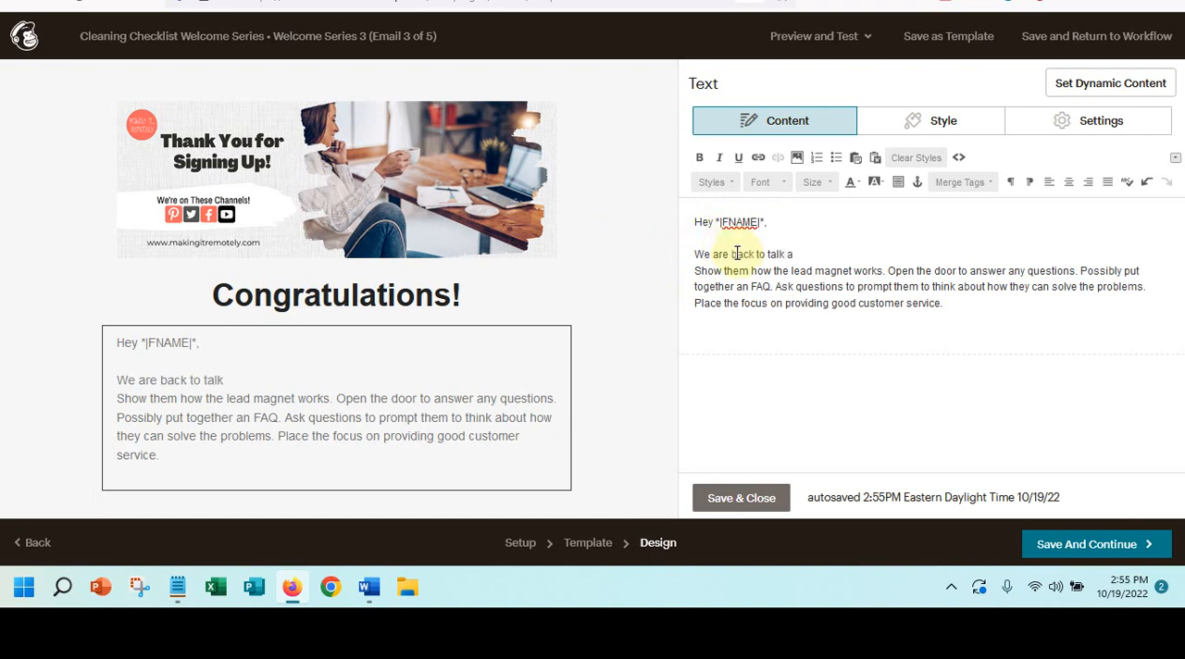
pyautogui.write('bout problem')
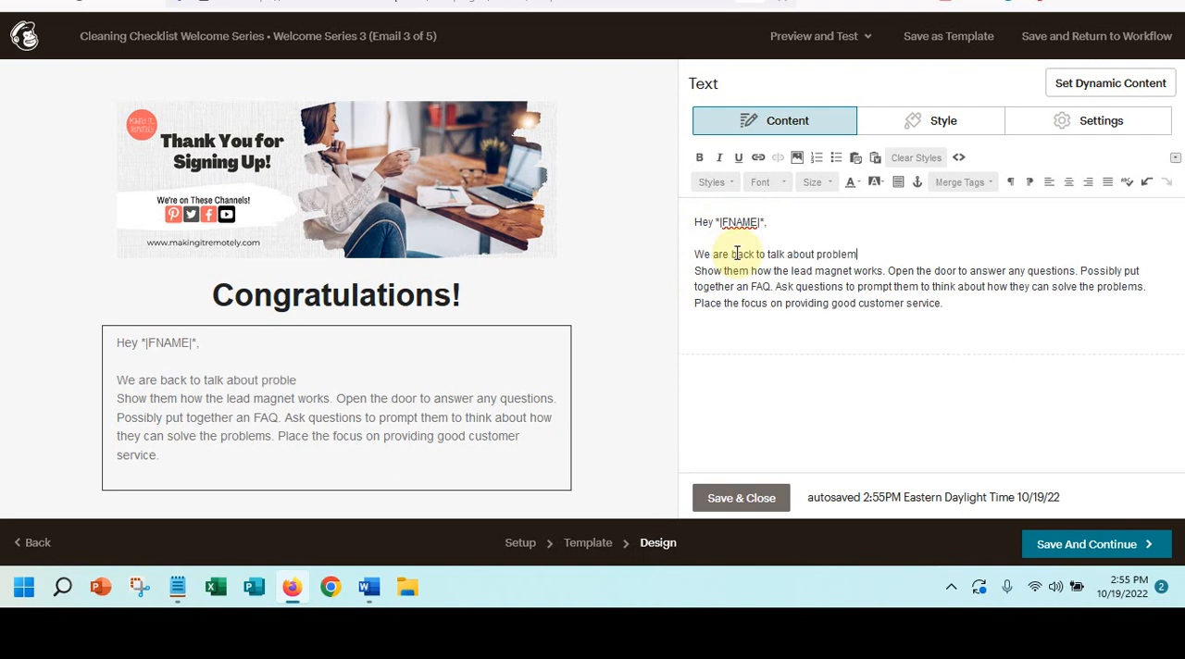
pyautogui.write(' CVGHF give you some')
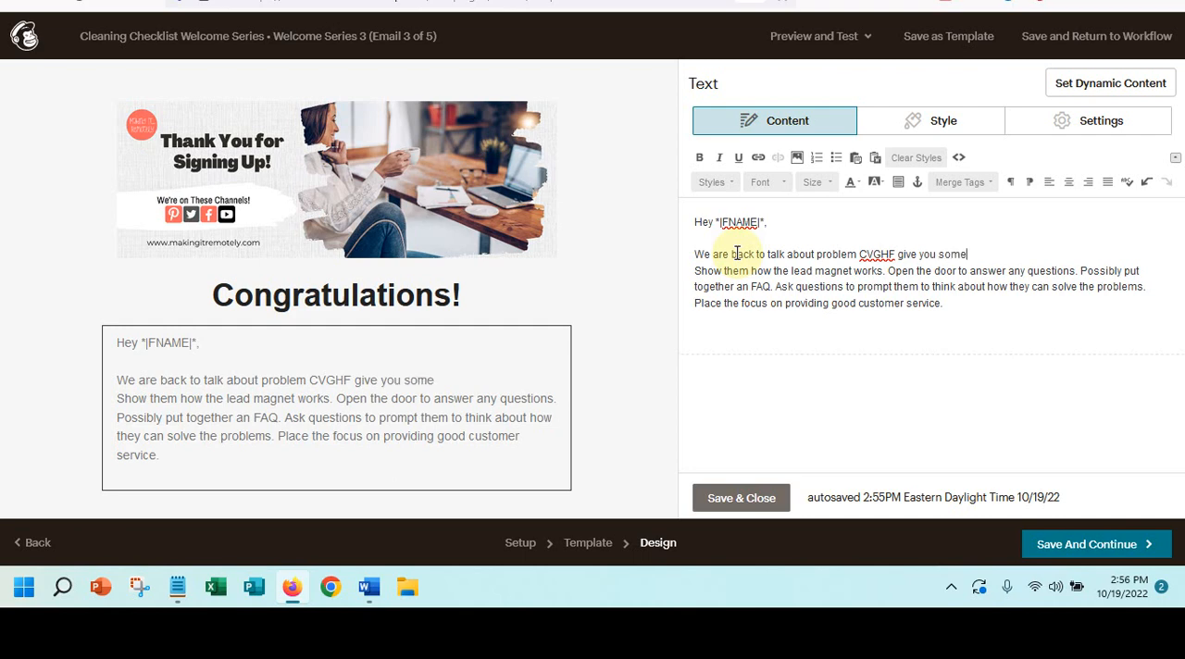
pyautogui.write(' things to co')
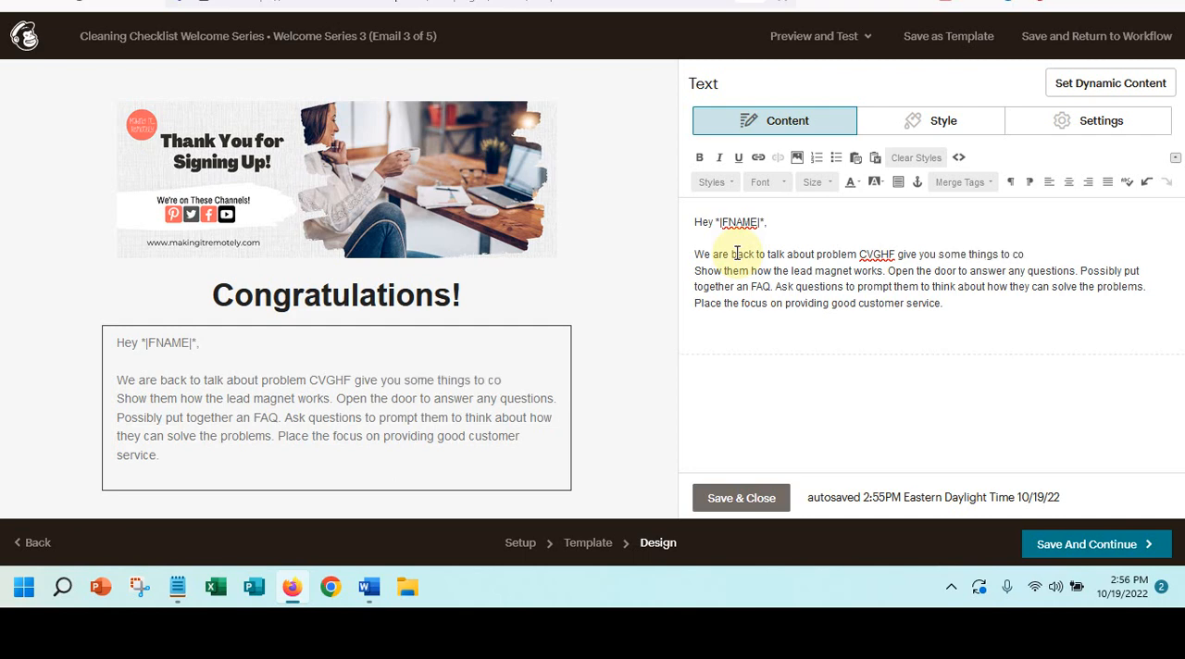
pyautogui.write('nsider')
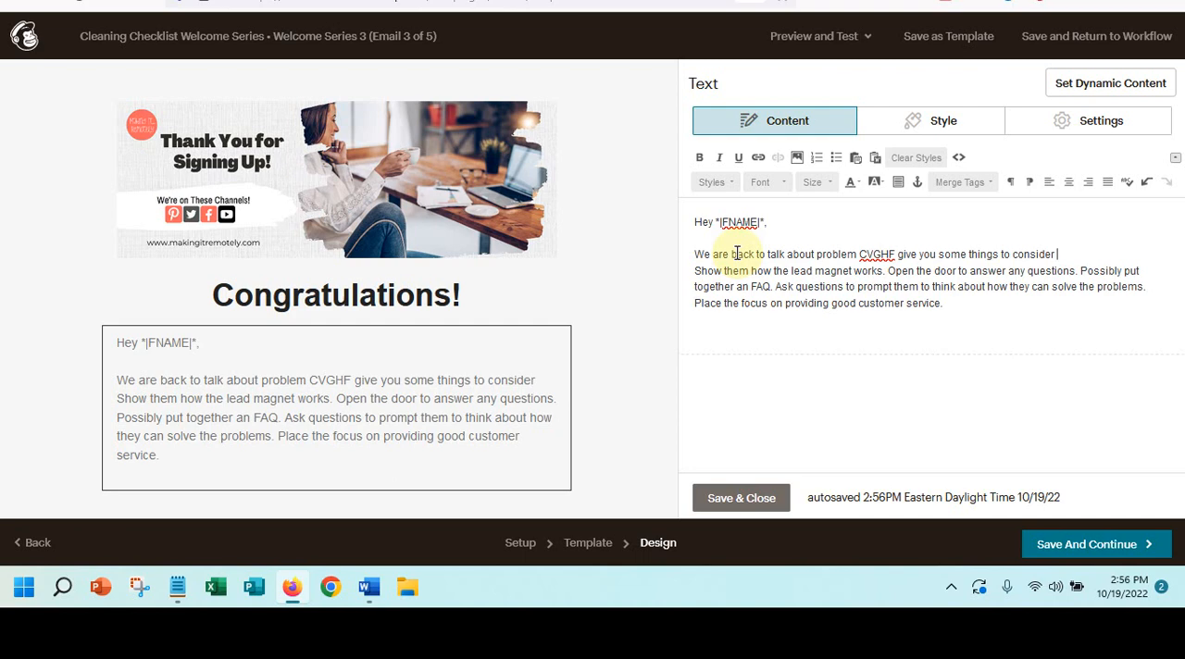
pyautogui.write(' to help')
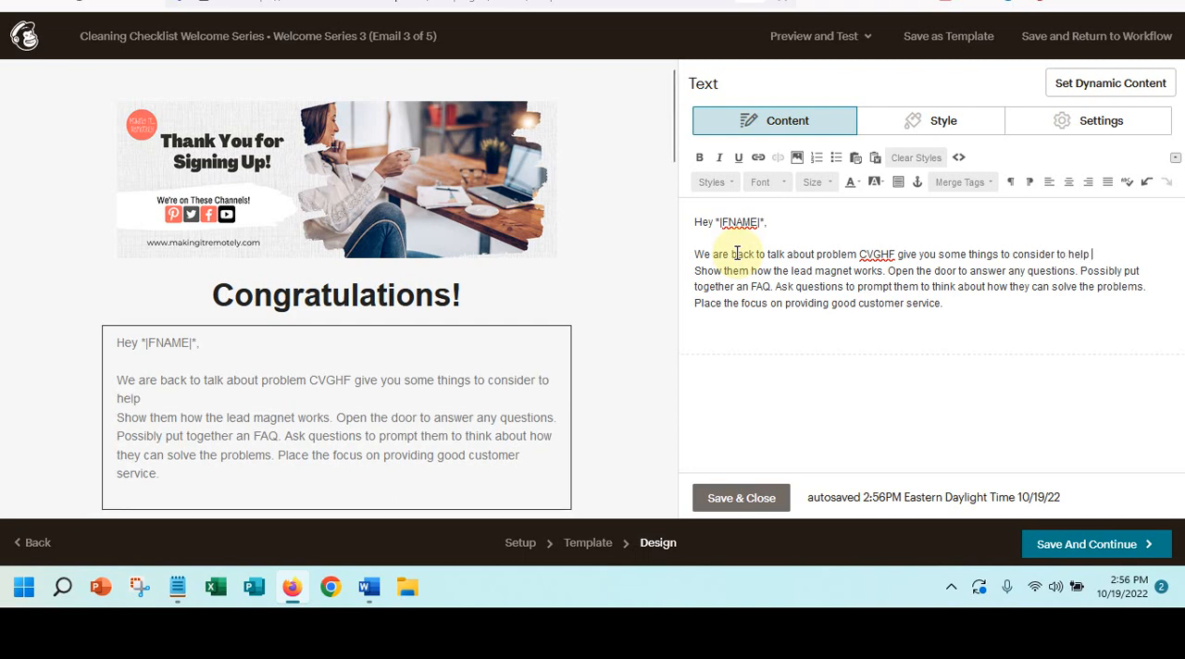
pyautogui.write(' you decid')
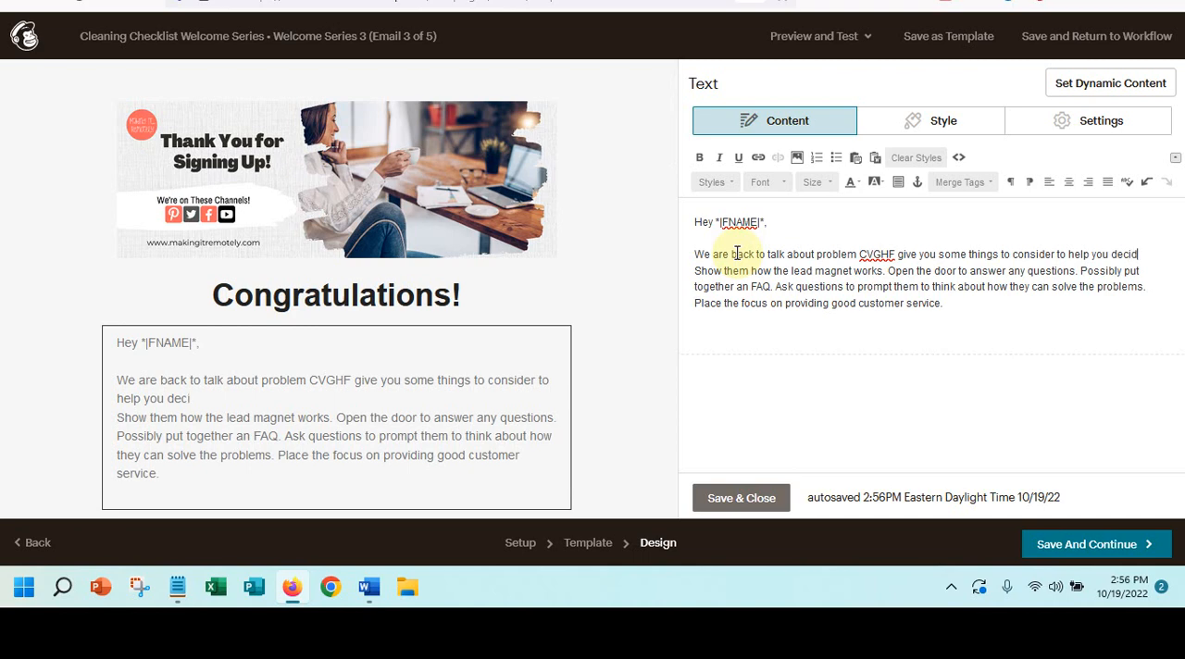
pyautogui.write('e on option')
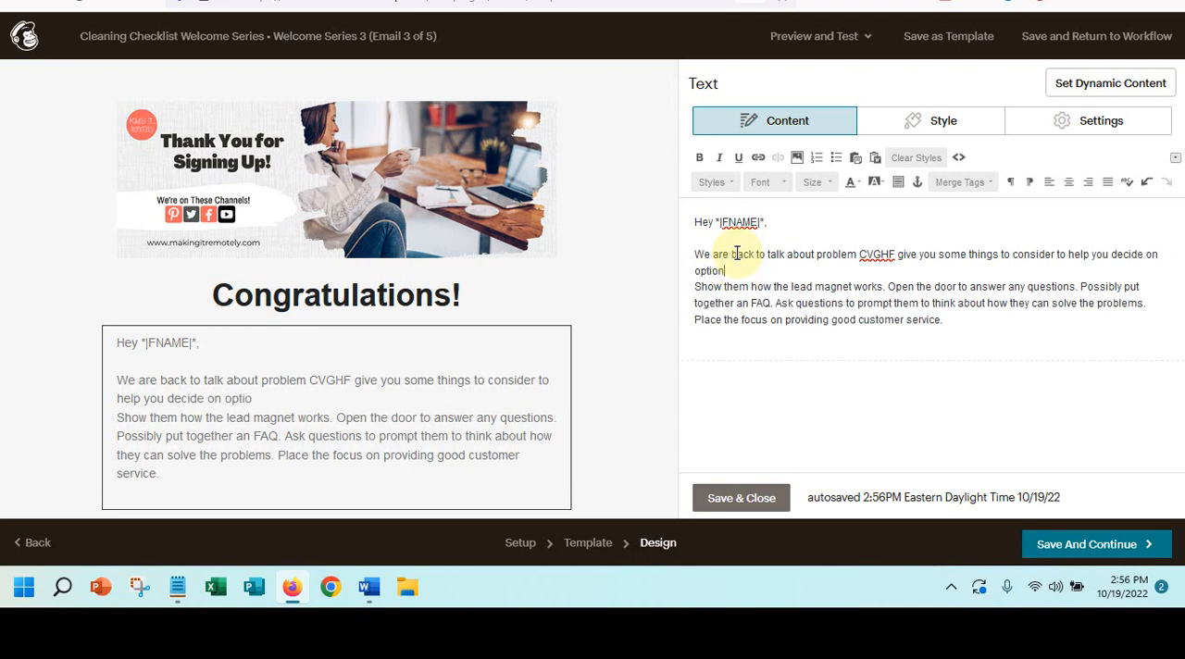
pyautogui.write('s.')
pyautogui.press('Return')
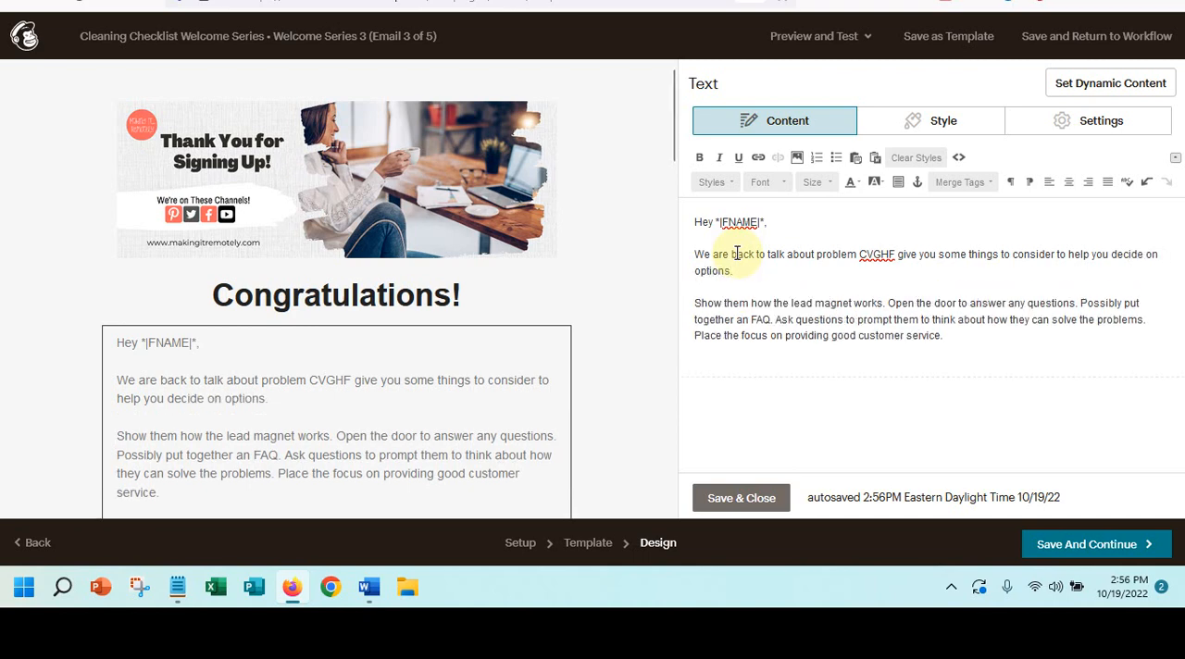
# - Add the closing "Best regards," and the sender's full name below the paragraph, and save and close the text block
pyautogui.click(720, 357)
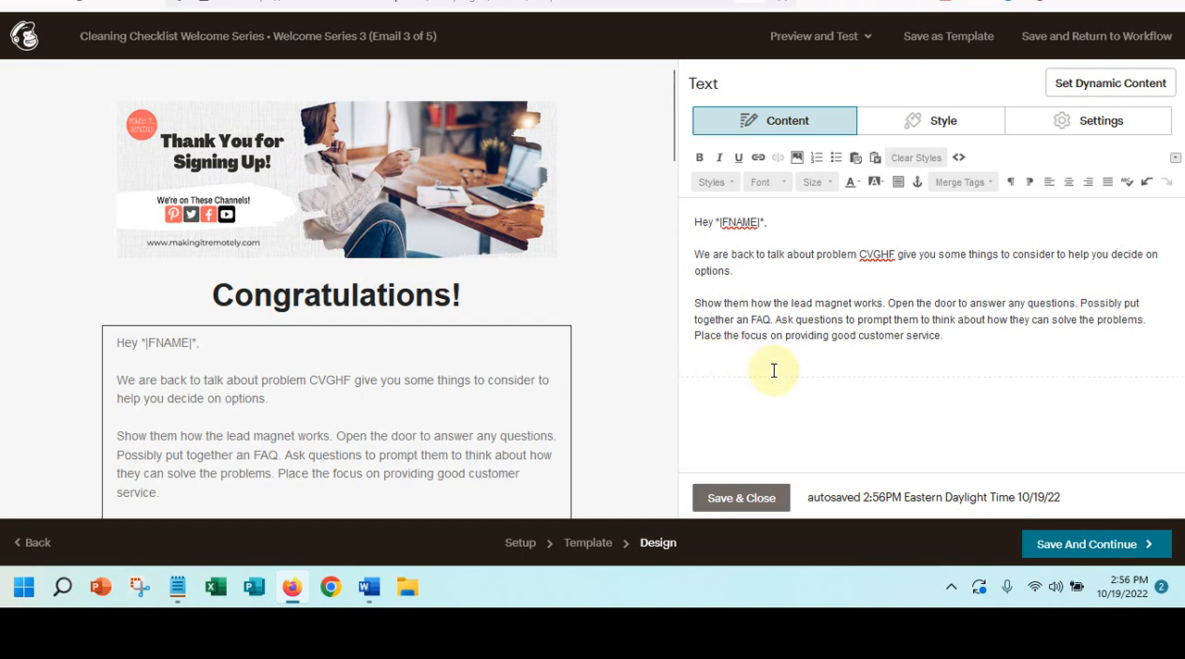
pyautogui.write('Best re')
pyautogui.write('gards,  ')
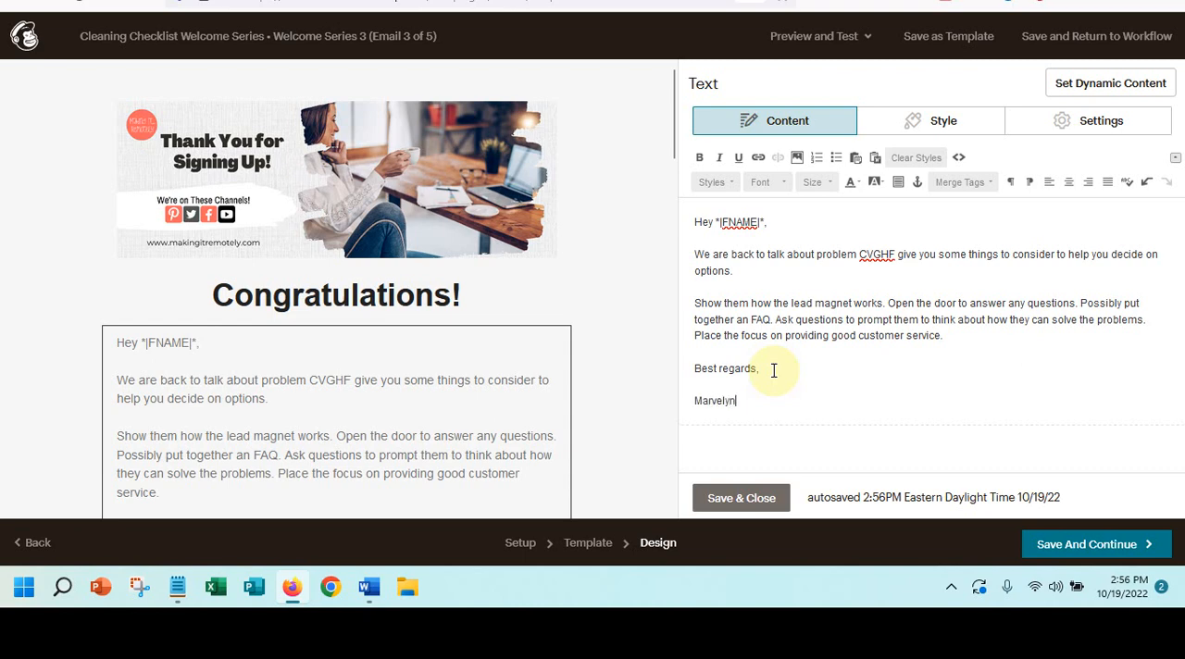
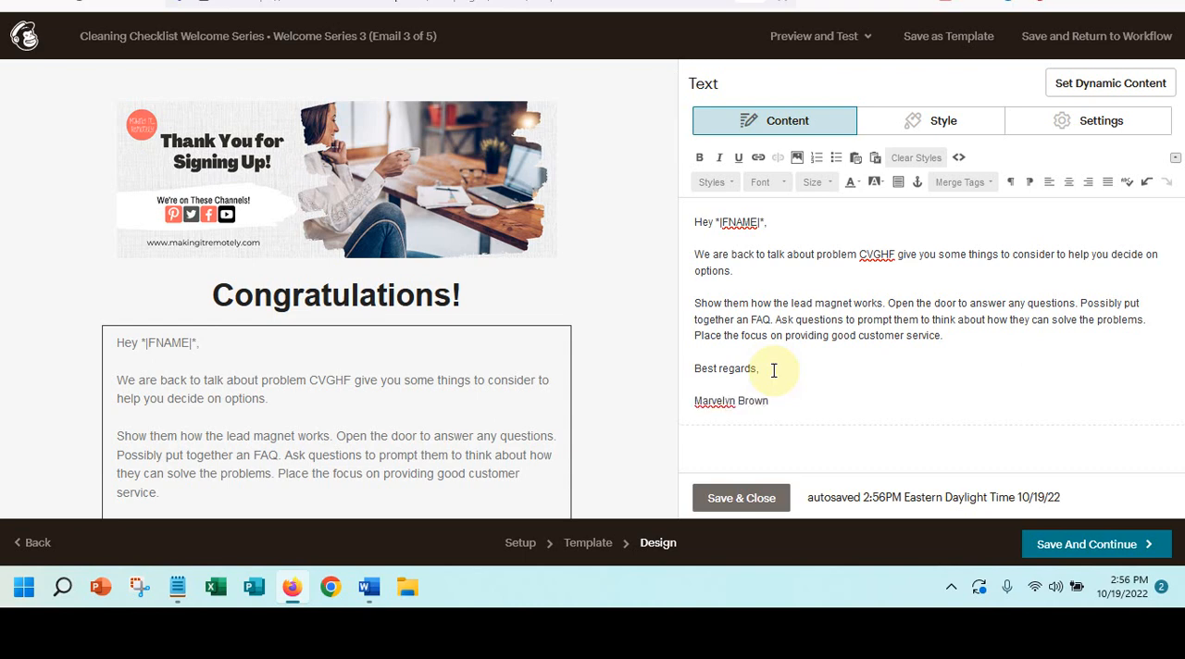
pyautogui.click(746, 498)
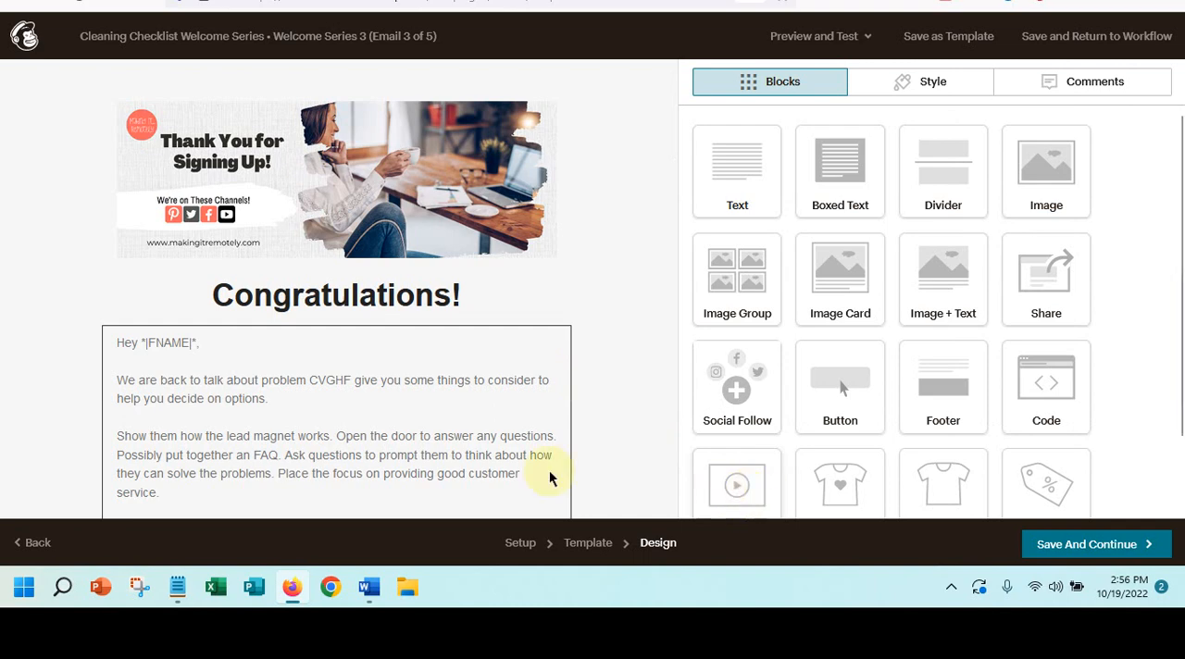
# - Delete the Cleaning Checklist image block and the Download Your Lead Magnet button block from the email
pyautogui.scroll(-5, 162, 433)
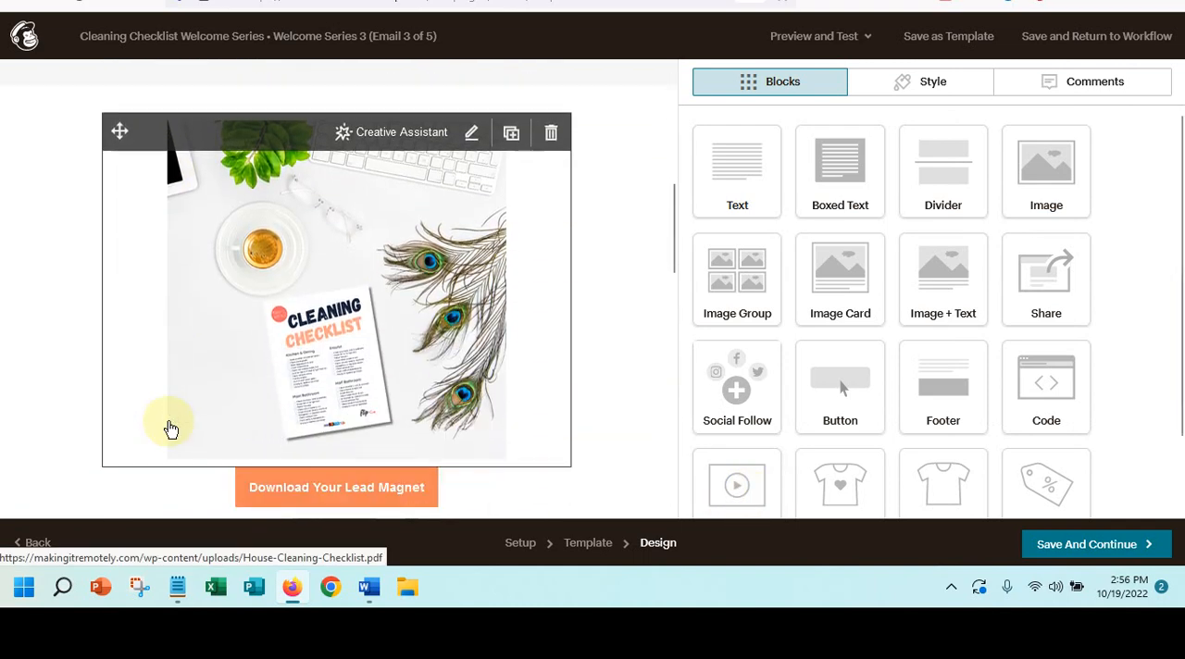
pyautogui.click(550, 136)
pyautogui.click(409, 354)
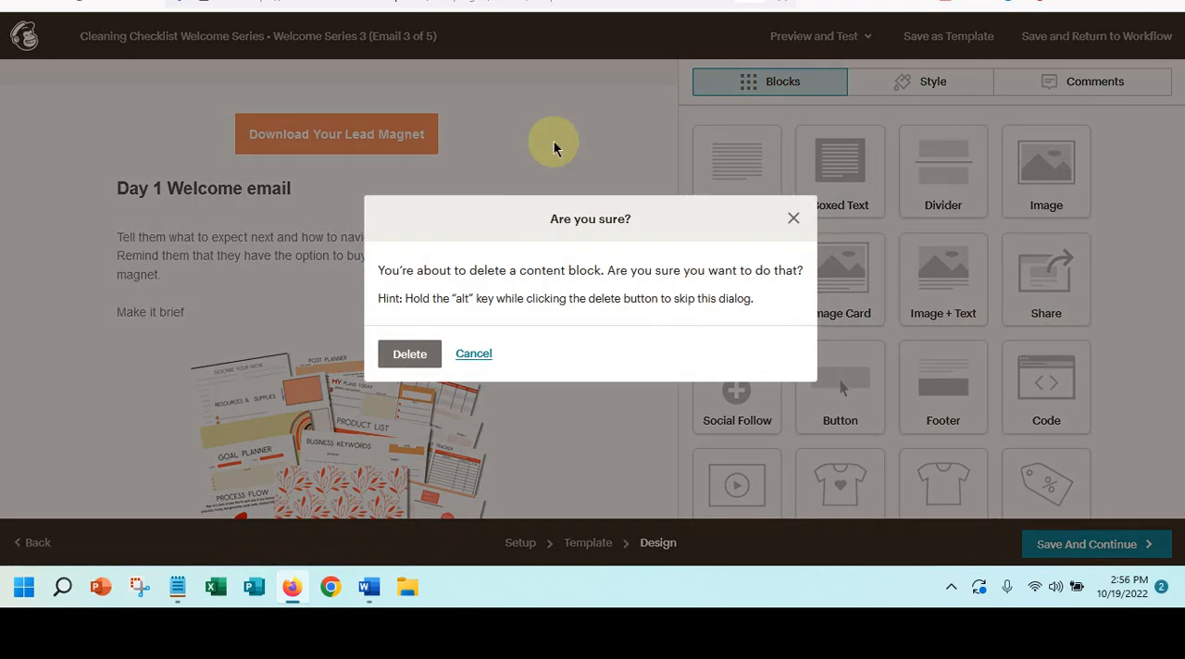
pyautogui.click(399, 353)
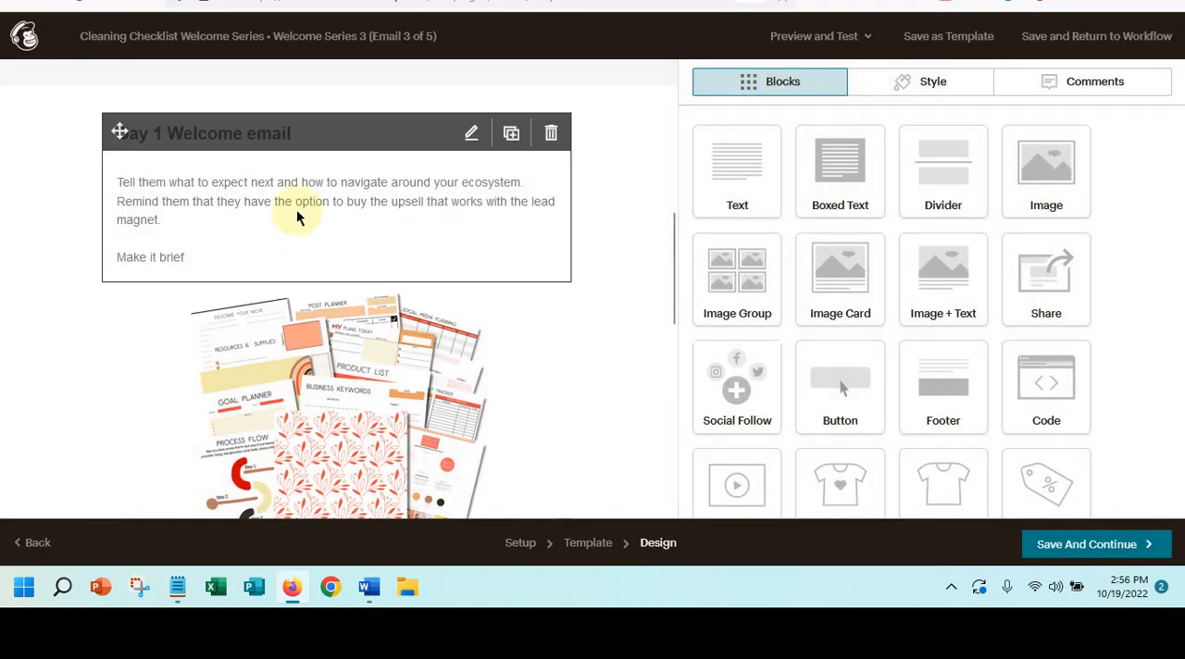
# - Reduce the Starter Worksheets image's display size to slightly under half, save the block, and save the email to return to the workflow
pyautogui.click(296, 218)
pyautogui.click(489, 436)
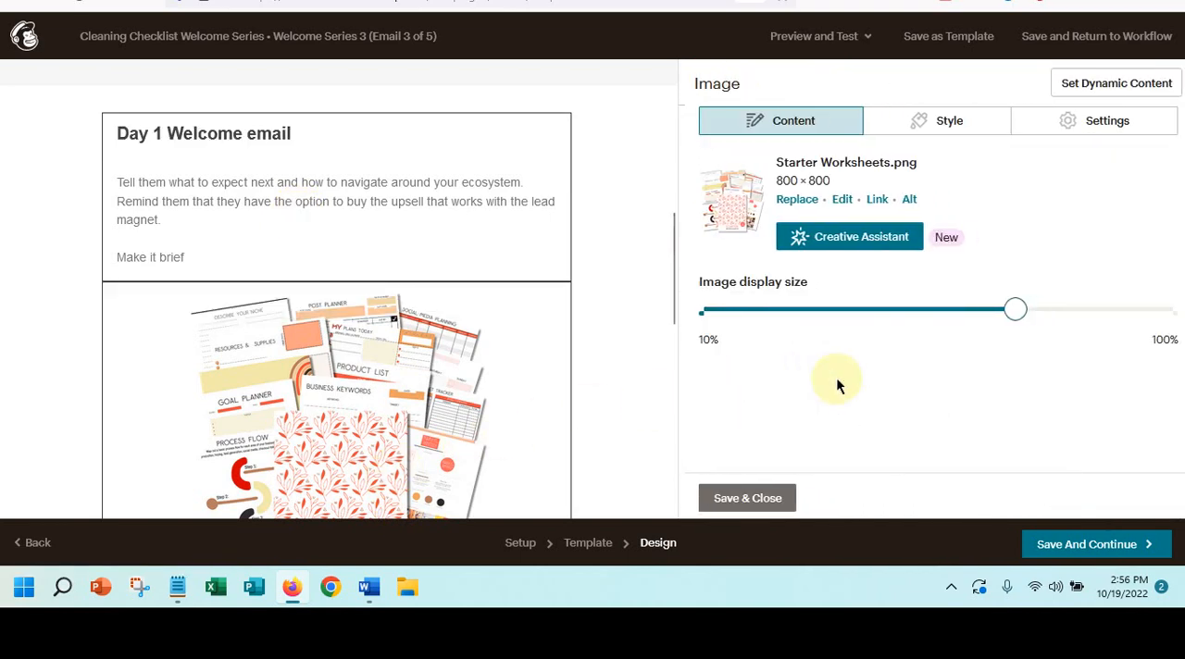
pyautogui.moveTo(1010, 309); pyautogui.dragTo(889, 311)
pyautogui.click(743, 495)
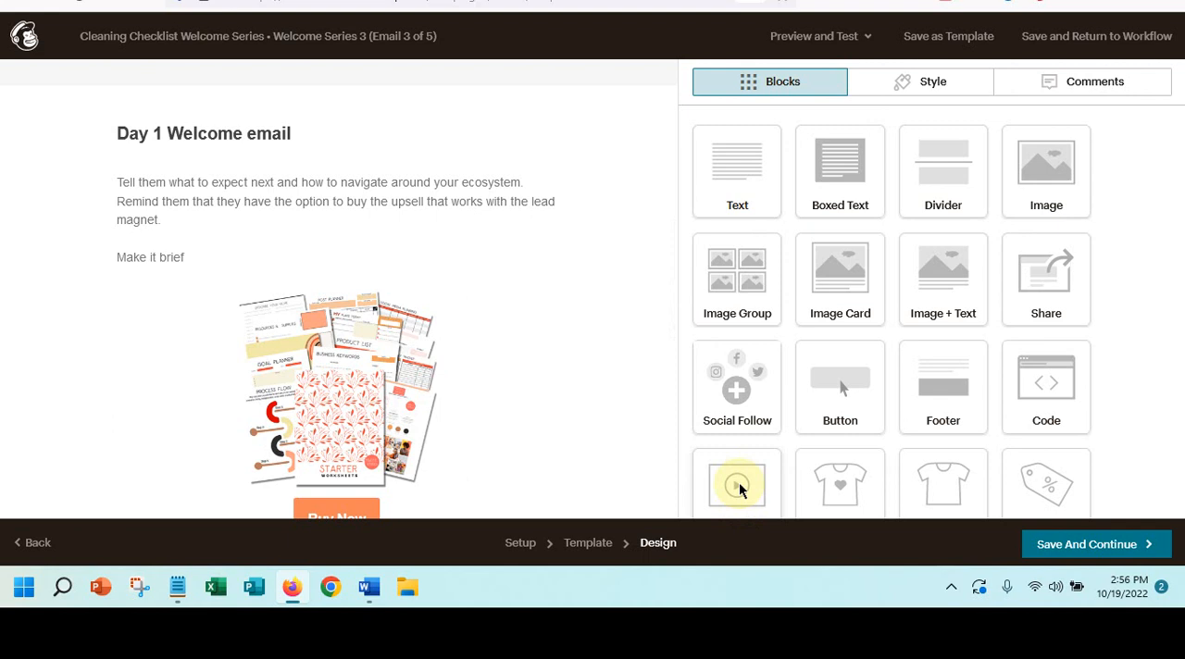
pyautogui.moveTo(489, 244)
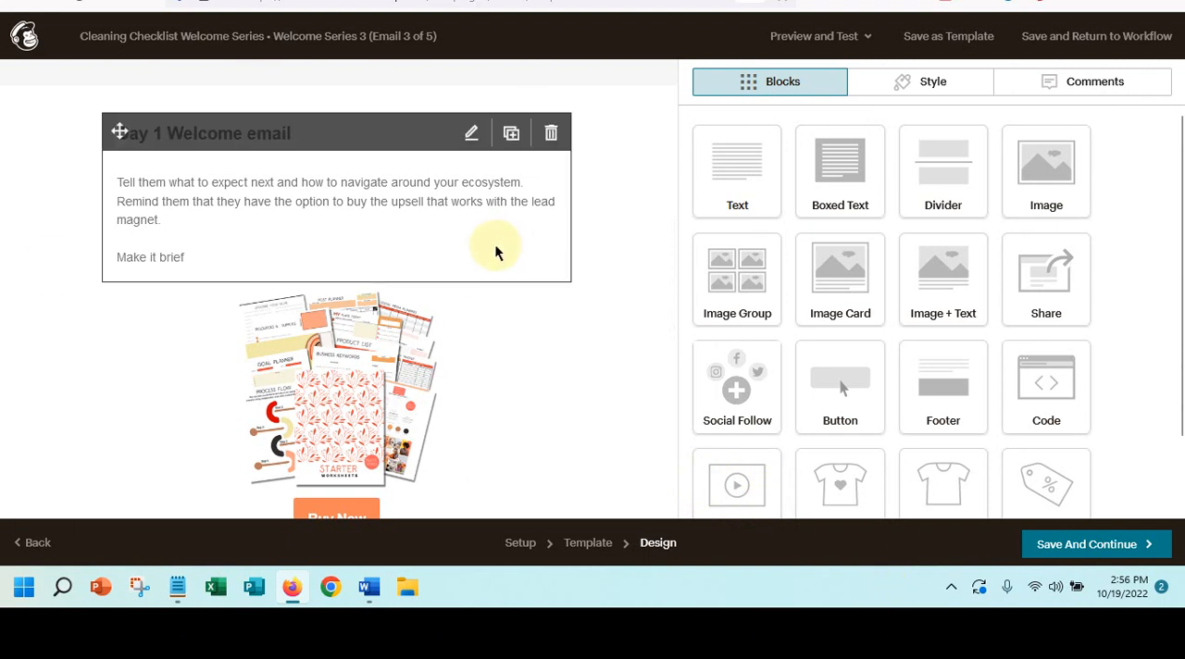
pyautogui.click(1089, 549)
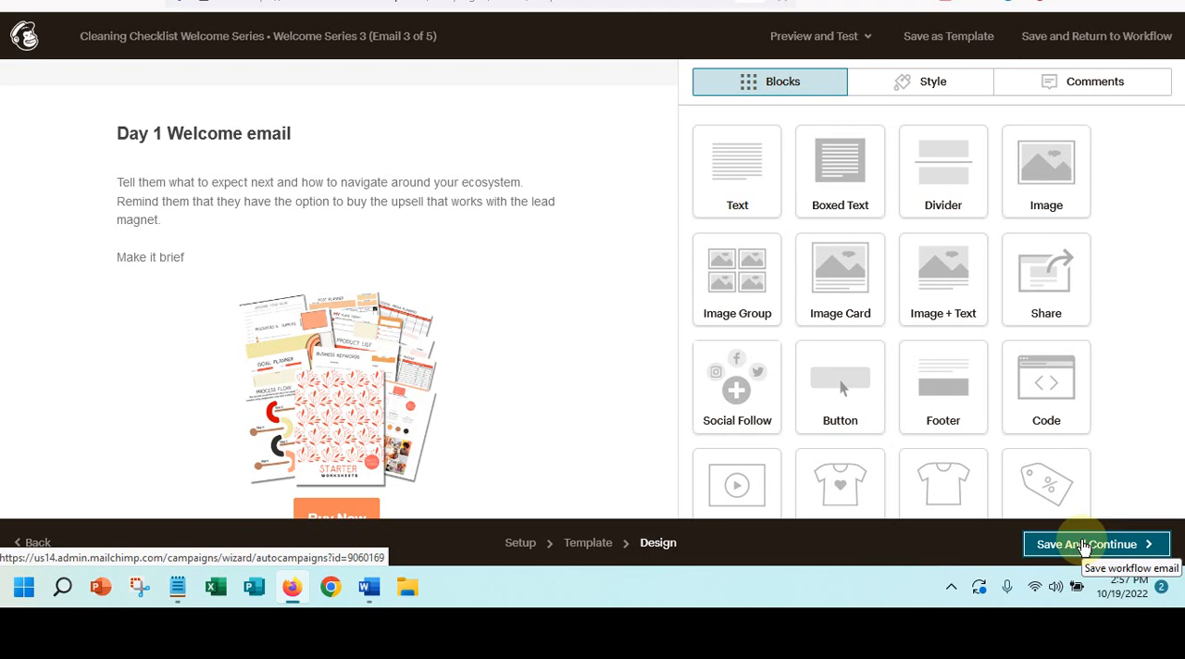
# - Open the Feature Description #3 email for design and continue to template selection with its existing email information
pyautogui.scroll(-4, 910, 403)
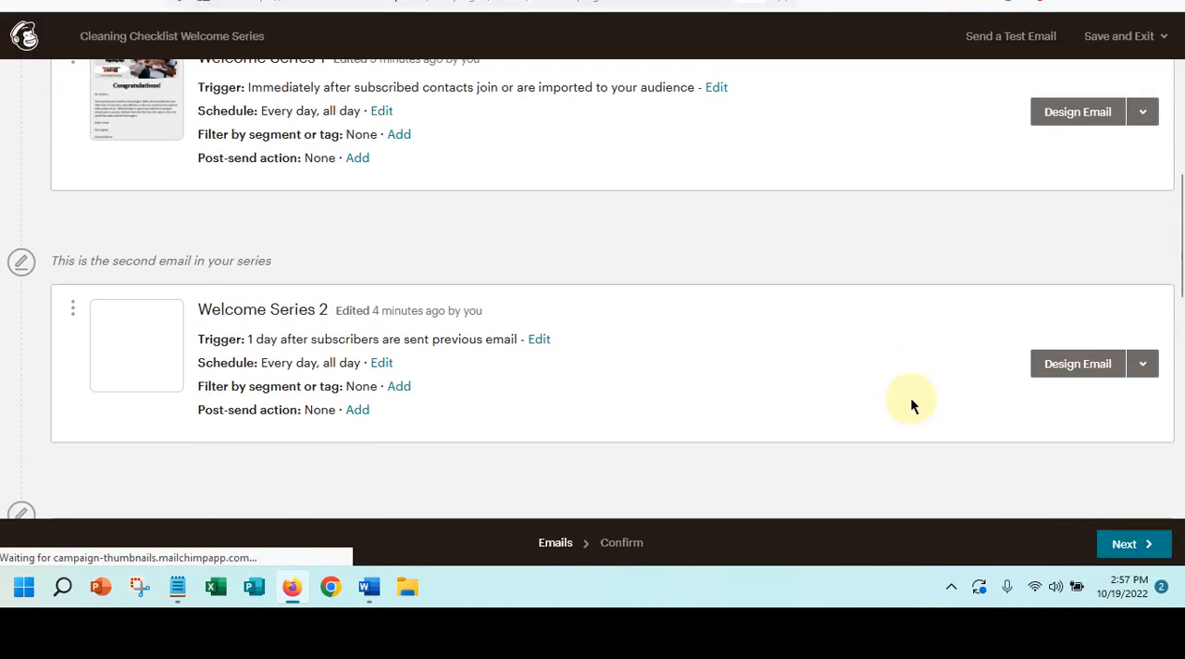
pyautogui.scroll(-3, 910, 404)
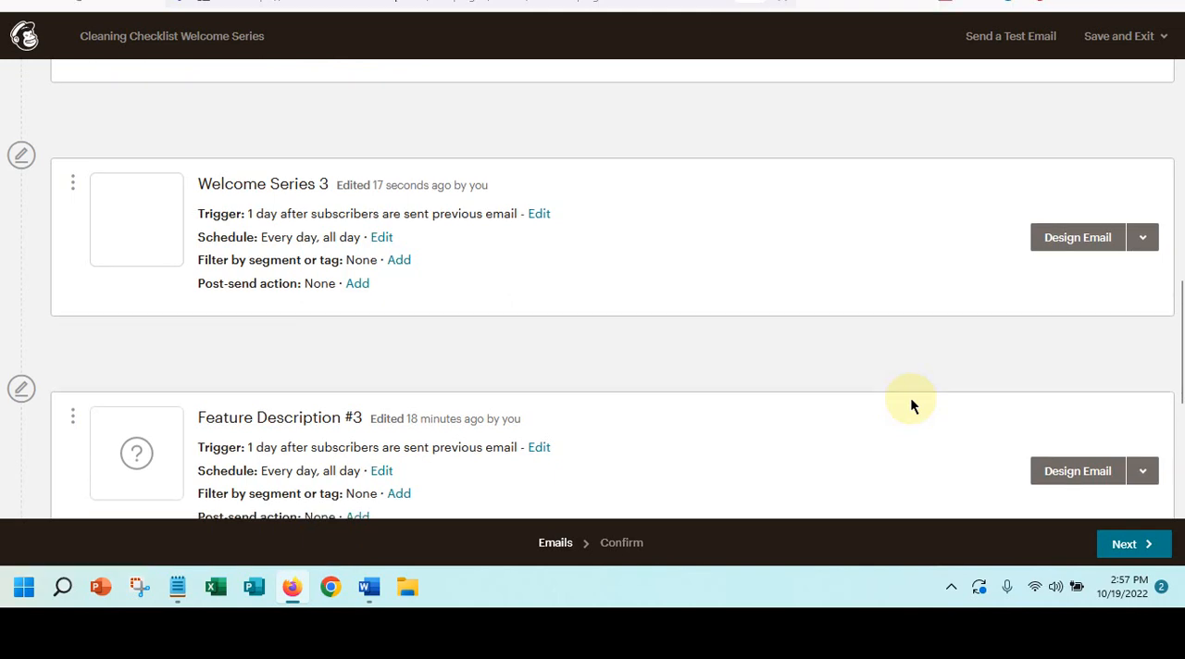
pyautogui.scroll(-2, 910, 405)
pyautogui.scroll(-2, 910, 398)
pyautogui.scroll(2, 912, 397)
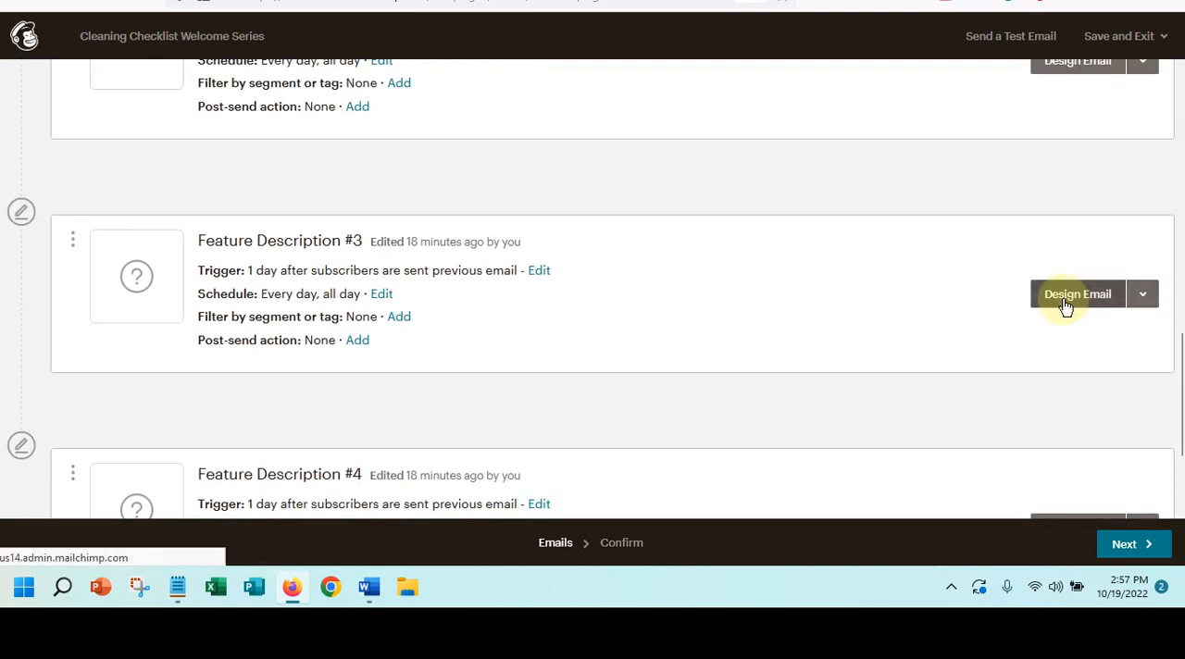
pyautogui.click(1067, 305)
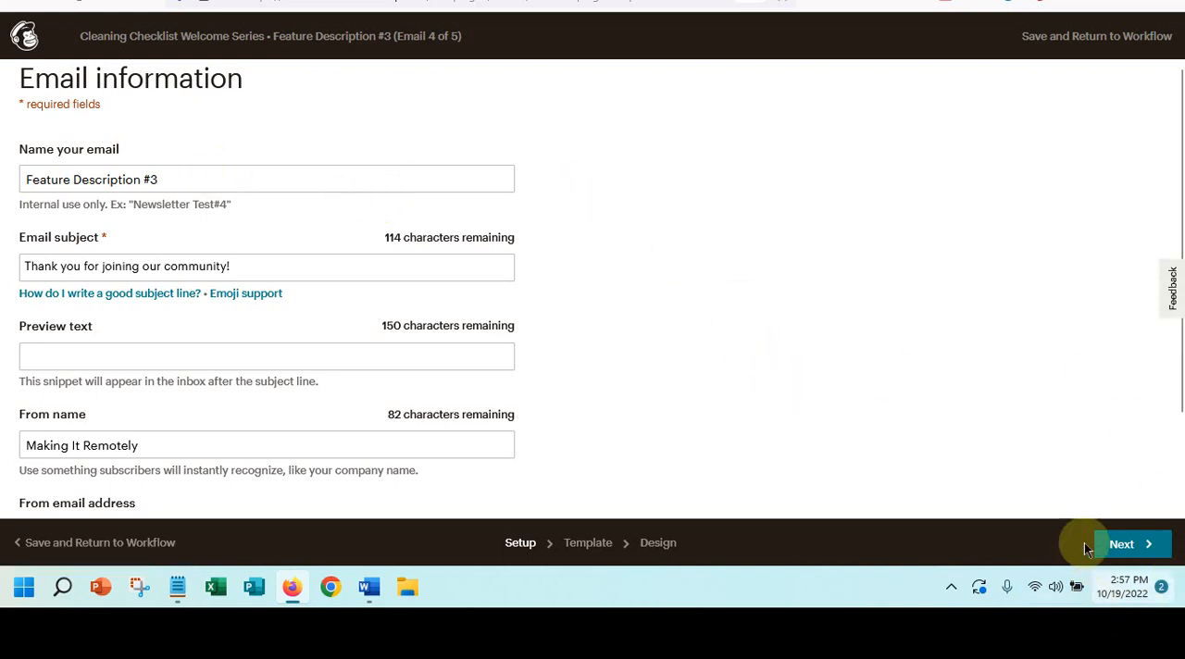
pyautogui.click(1142, 551)
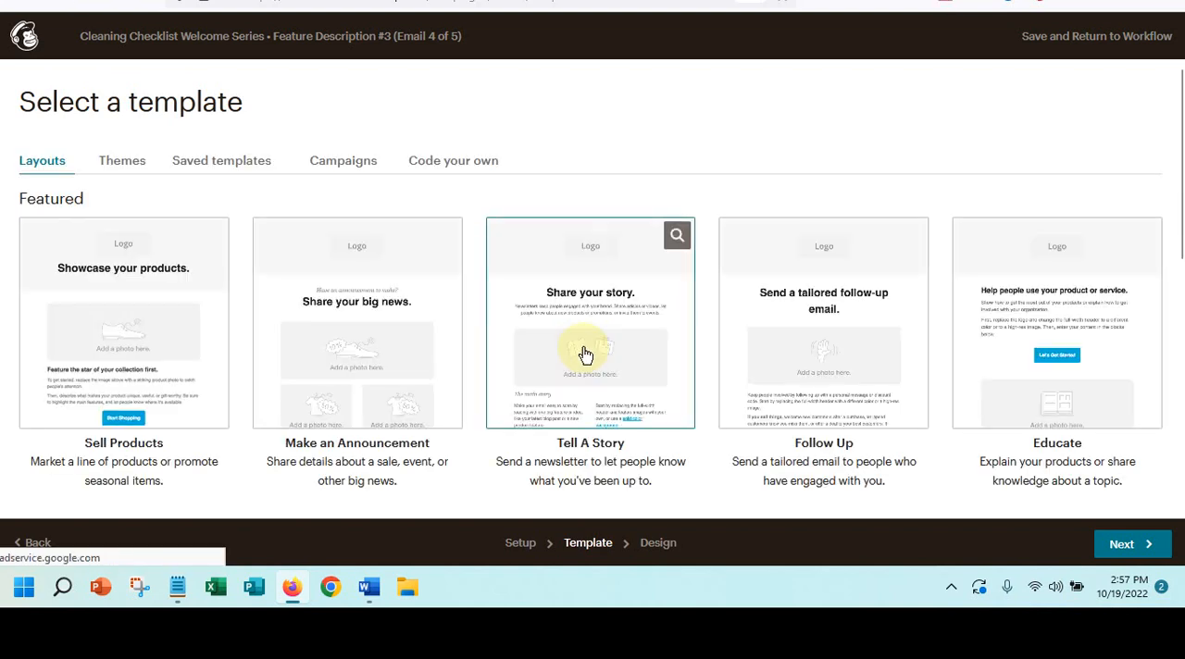
# - Apply the saved template Cleaning Welcome Series to Feature Description #3 and save the email to return to the workflow
pyautogui.click(197, 166)
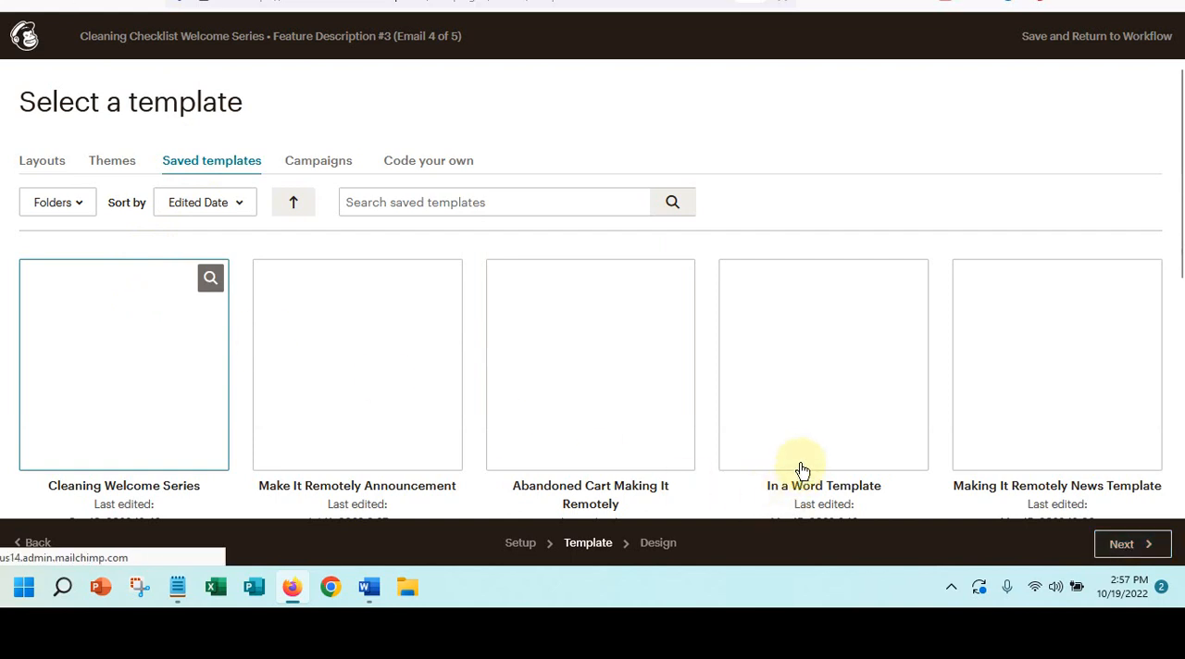
pyautogui.scroll(-2, 618, 396)
pyautogui.click(618, 396)
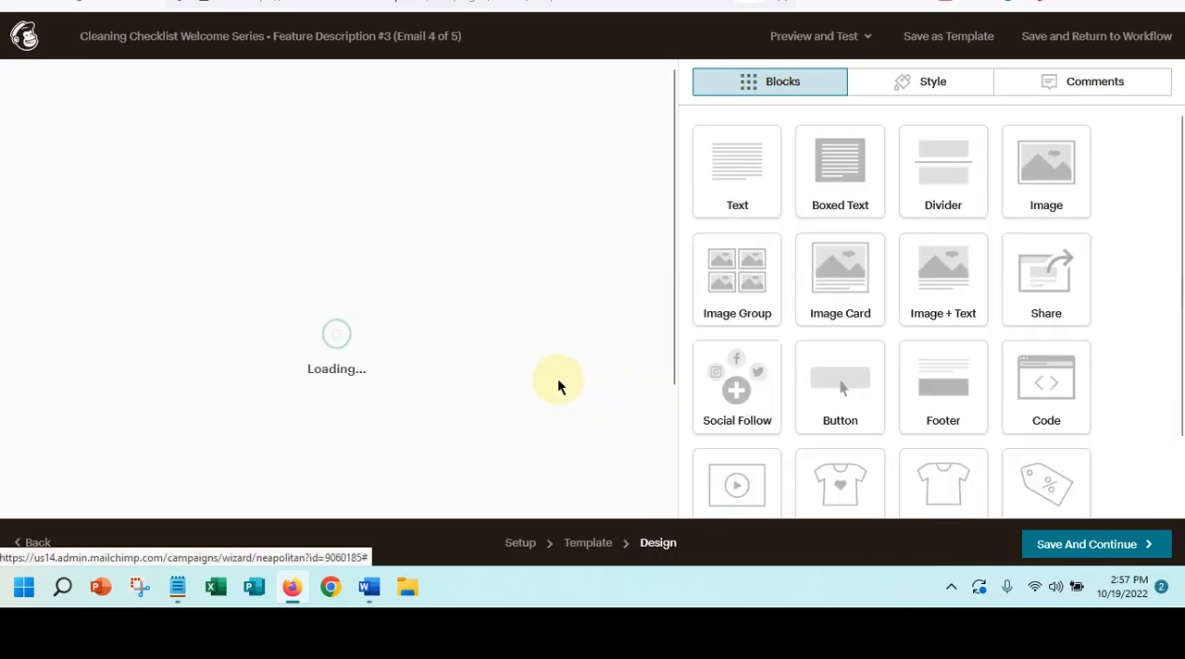
pyautogui.scroll(-10, 557, 383)
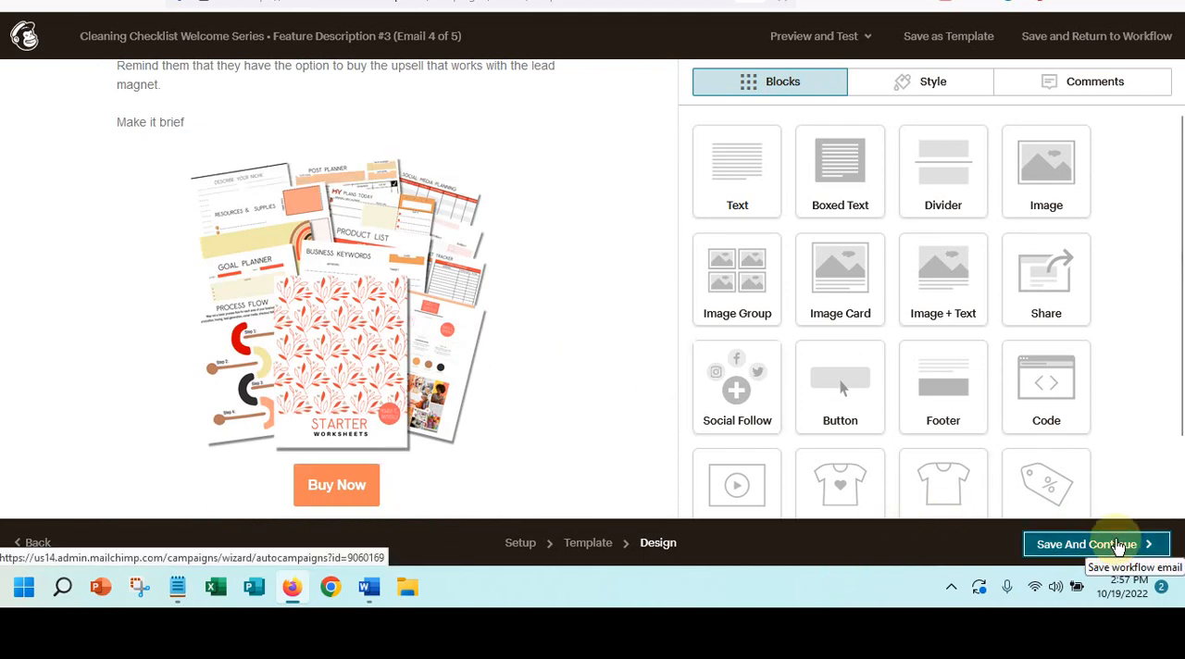
pyautogui.click(1120, 546)
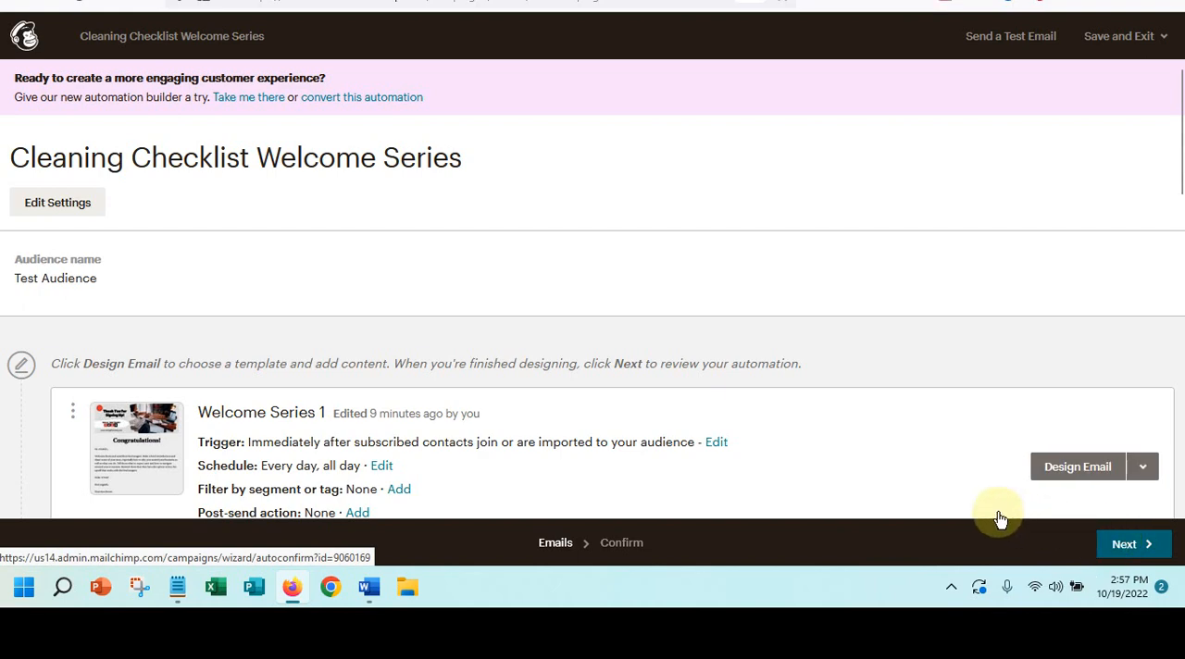
# - Review the workflow's emails from Welcome Series 3 through Feature Description #4
pyautogui.scroll(-10, 820, 413)
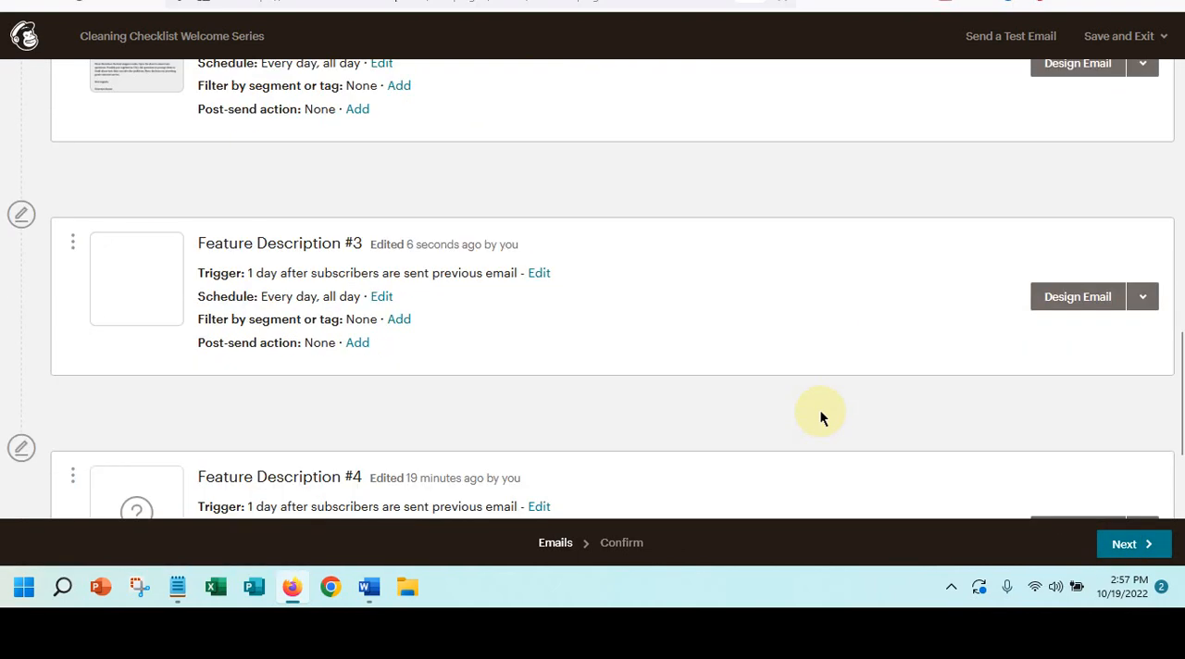
pyautogui.scroll(-3, 820, 415)
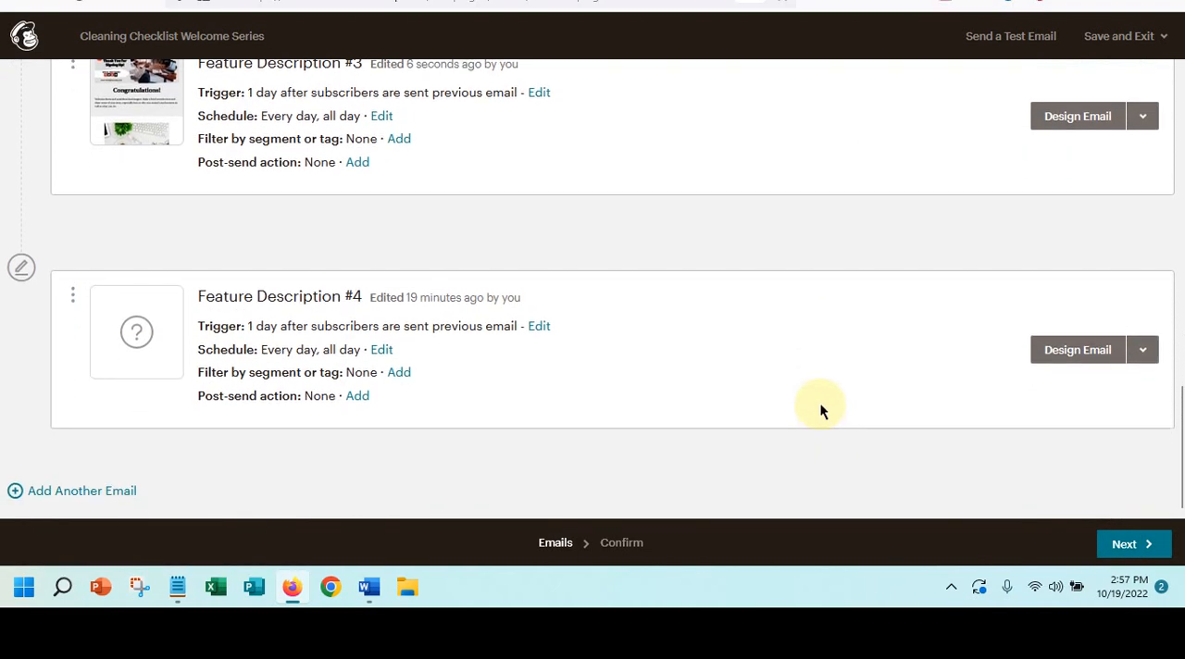
pyautogui.scroll(4, 810, 361)
pyautogui.scroll(-4, 805, 356)
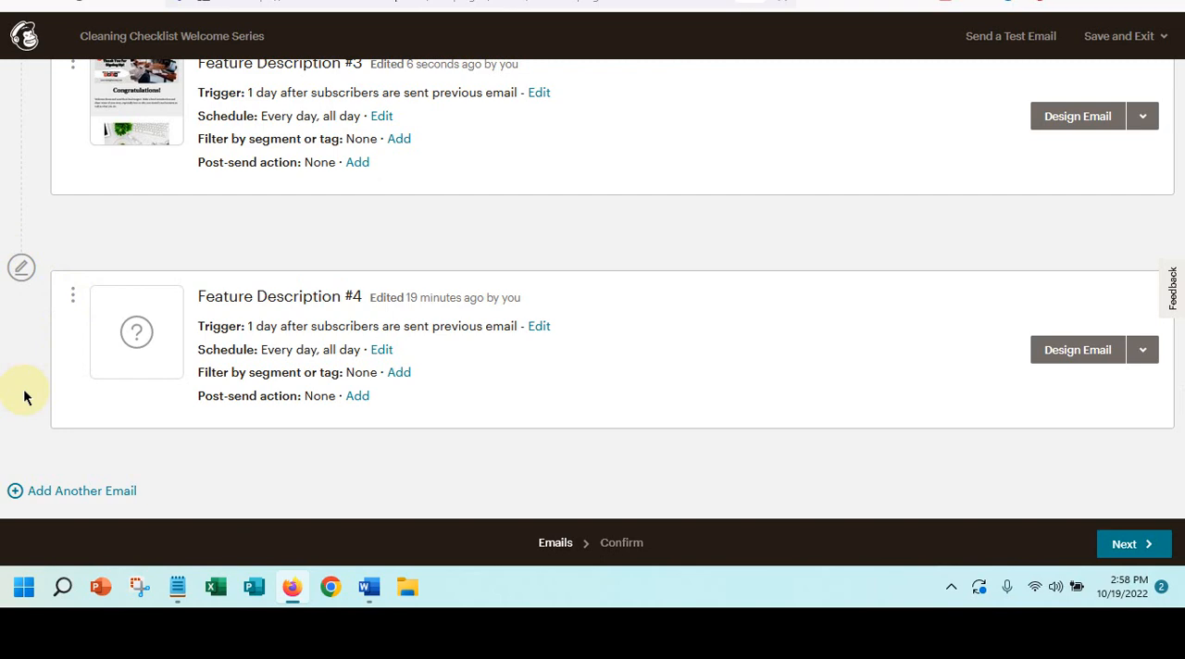
pyautogui.scroll(5, 95, 331)
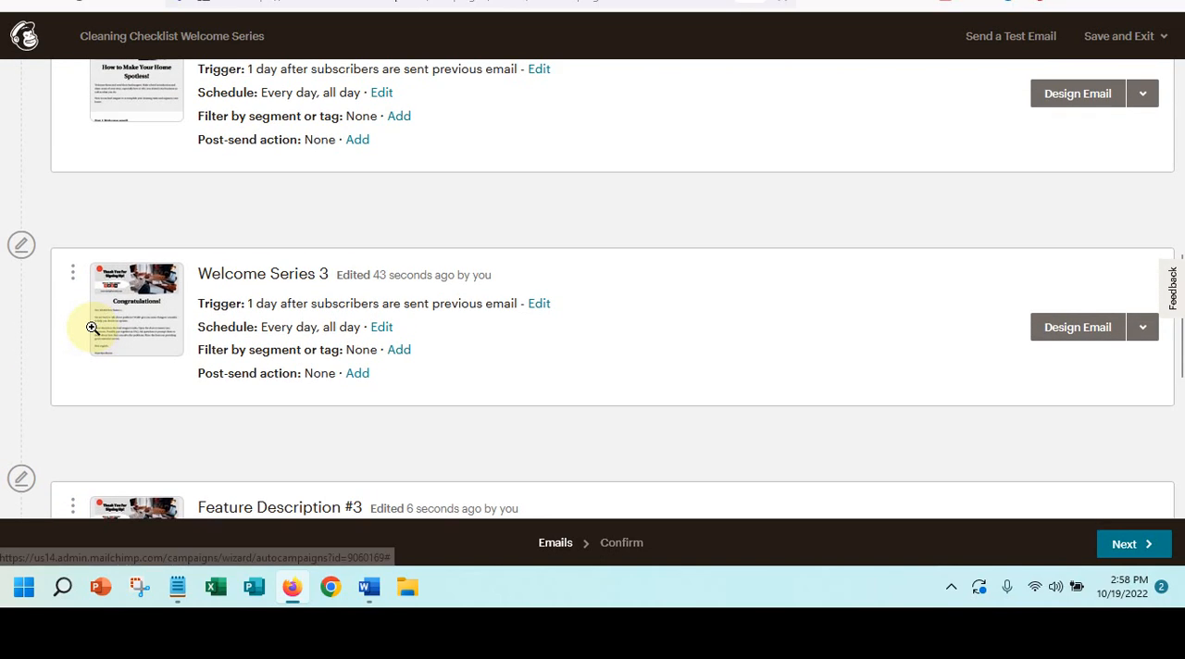
# - Look over the remaining emails in the workflow and proceed to the automation's confirmation stage
pyautogui.scroll(2, 93, 327)
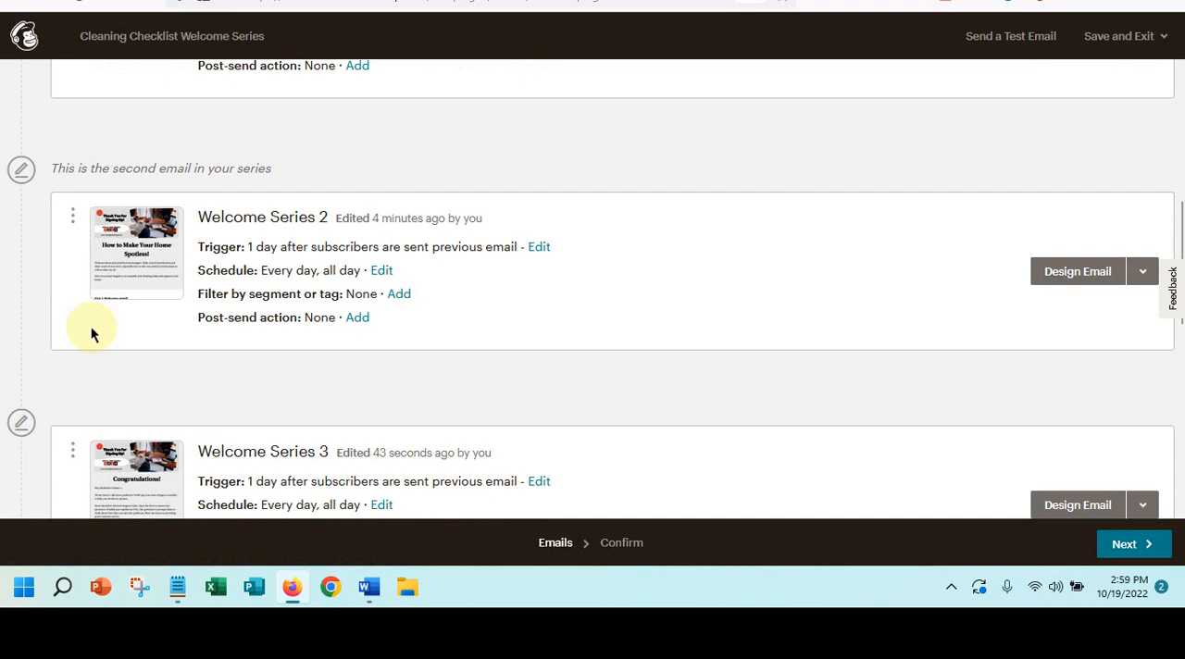
pyautogui.scroll(-5, 152, 382)
pyautogui.scroll(-1, 152, 381)
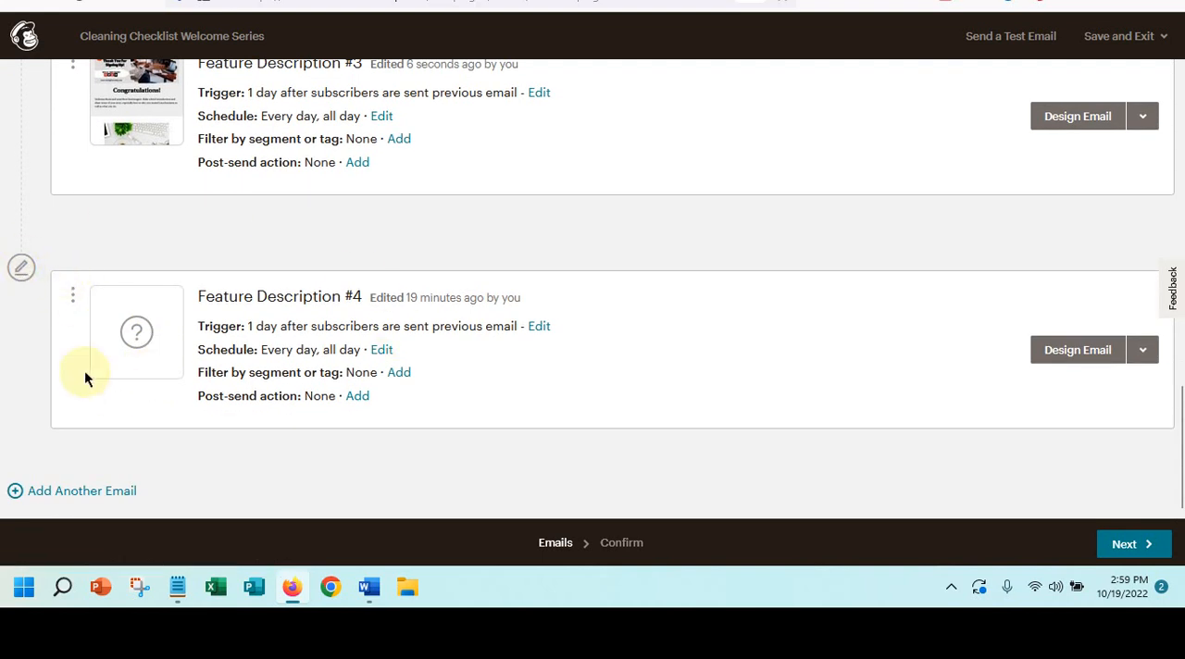
pyautogui.click(1125, 546)
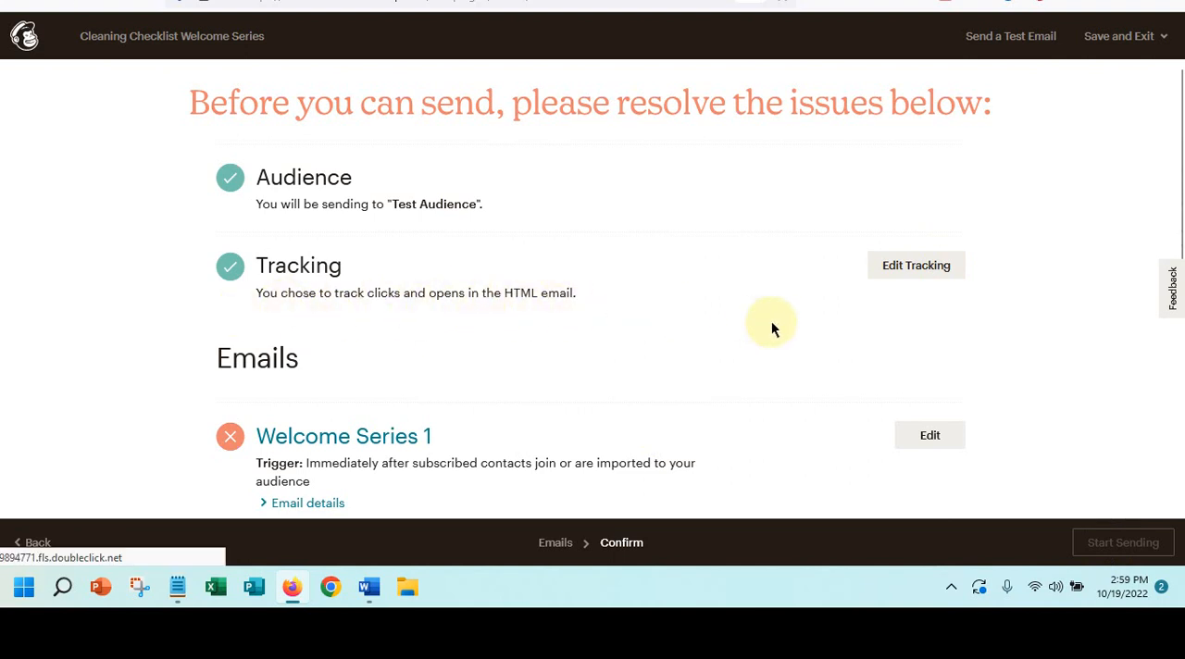
# - Examine the confirmation checklist for the audience, tracking and each email from Welcome Series 1 through Feature Description #4
pyautogui.scroll(-3, 773, 321)
pyautogui.scroll(-2, 772, 322)
pyautogui.scroll(-2, 774, 326)
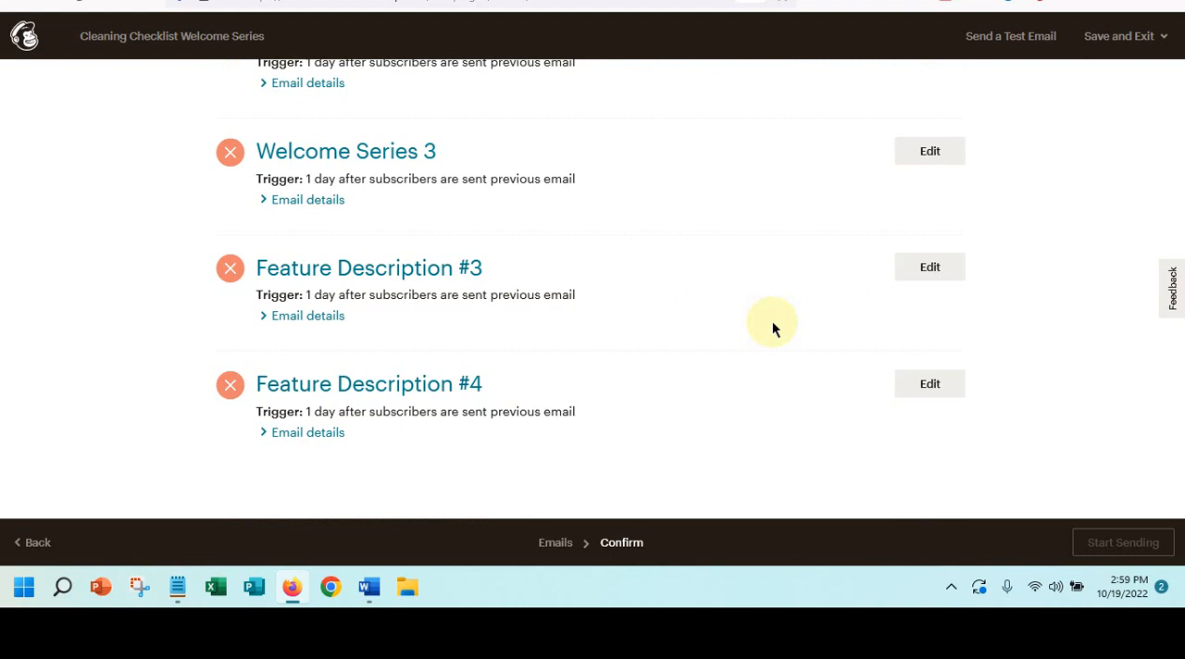
pyautogui.click(622, 543)
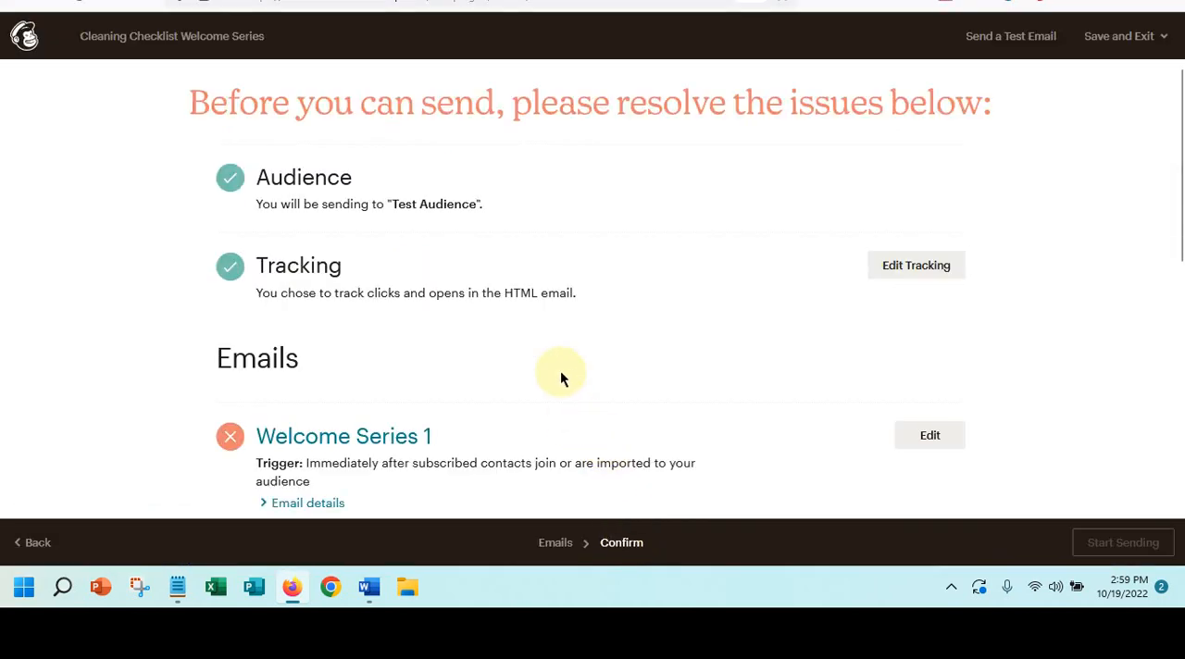
pyautogui.scroll(-2, 560, 375)
pyautogui.scroll(-4, 560, 378)
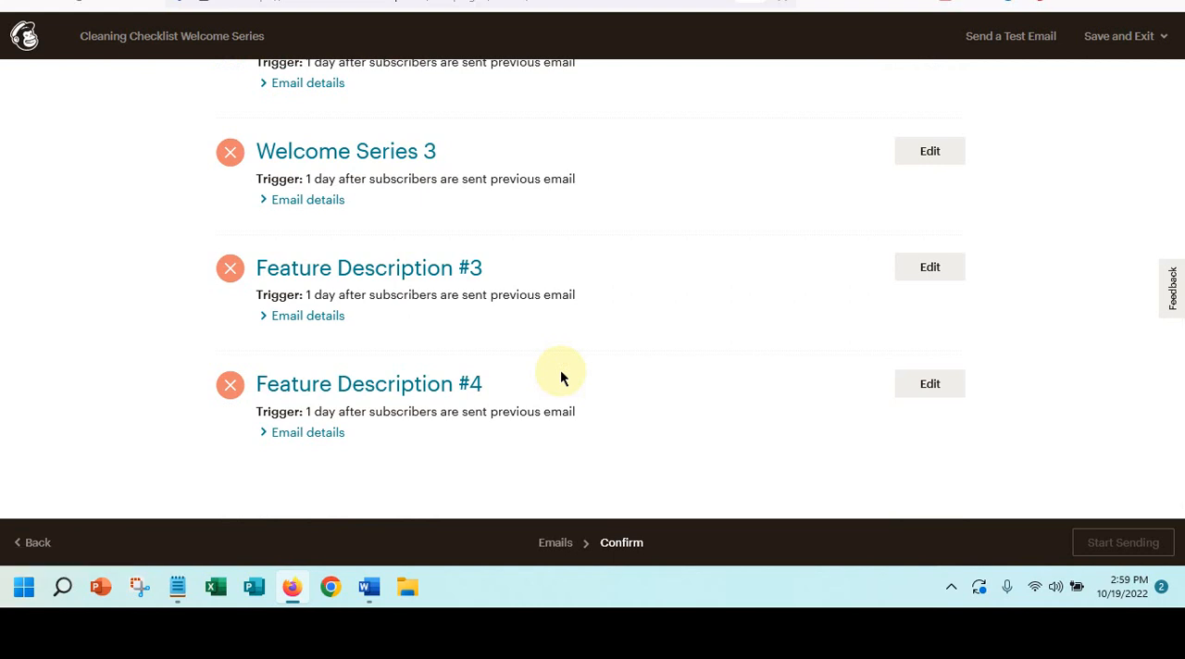
pyautogui.scroll(5, 289, 350)
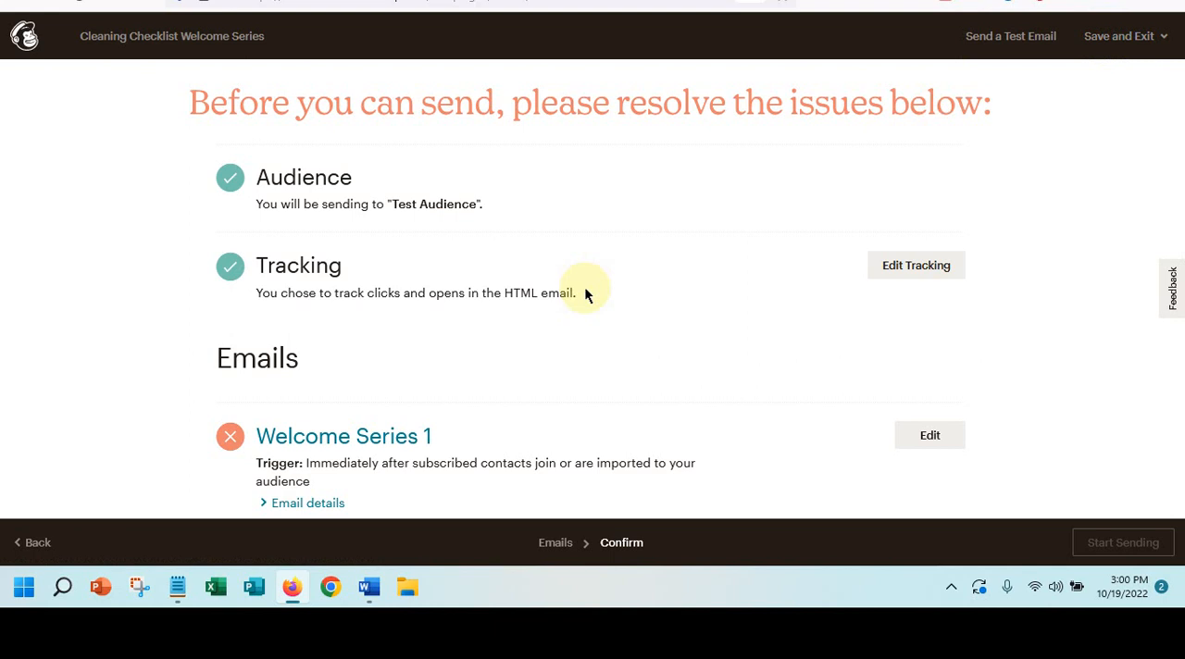
# - Save the automation as a draft and exit to the dashboard without starting it
pyautogui.click(1130, 37)
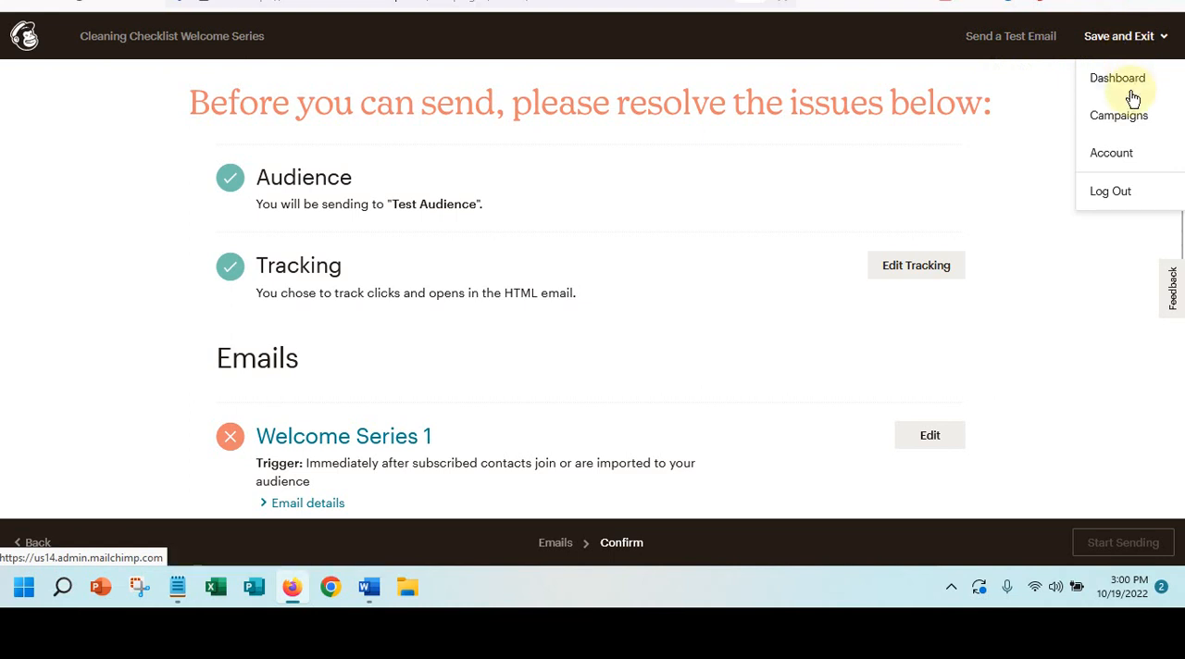
pyautogui.click(1117, 79)
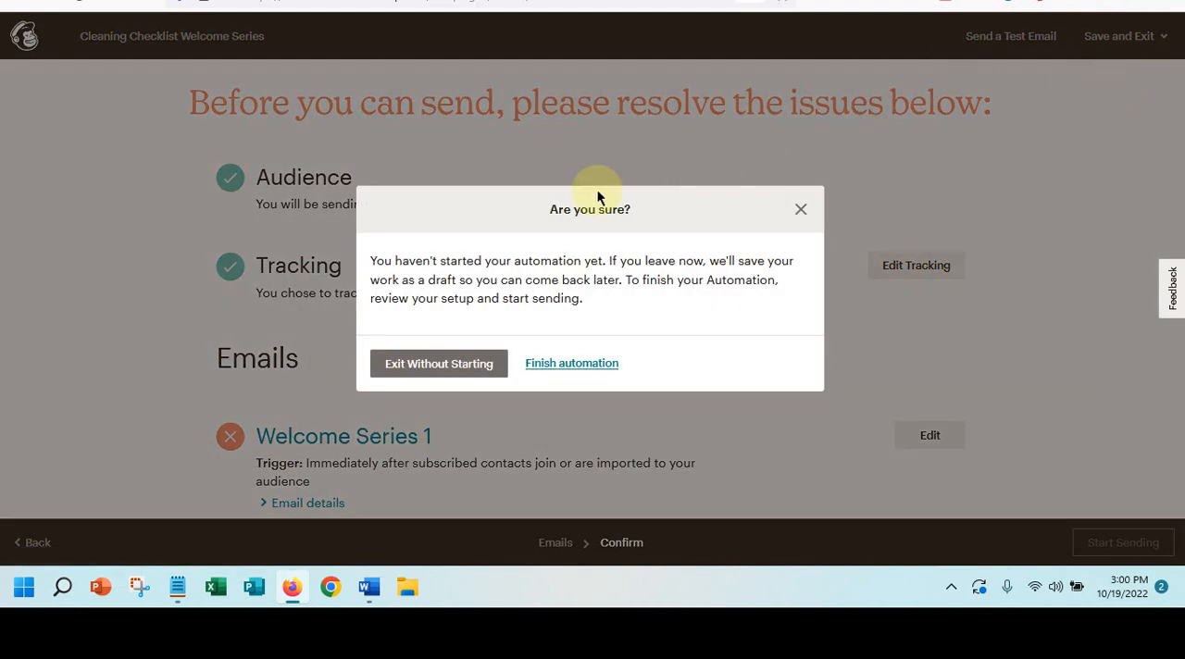
pyautogui.click(420, 368)
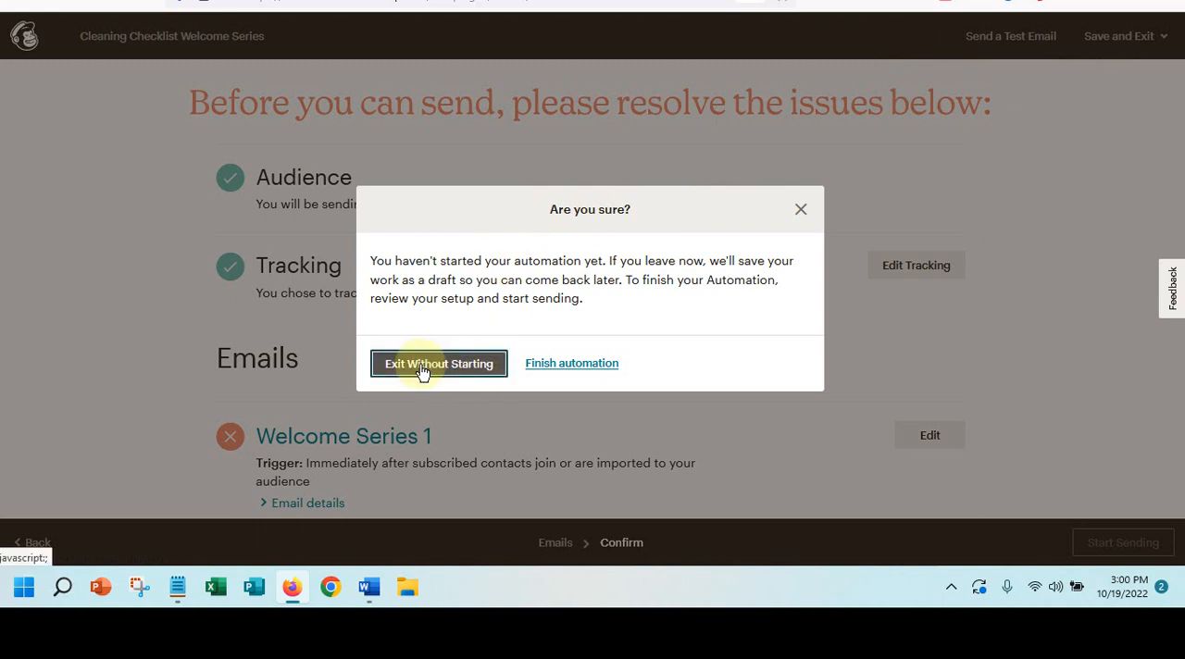